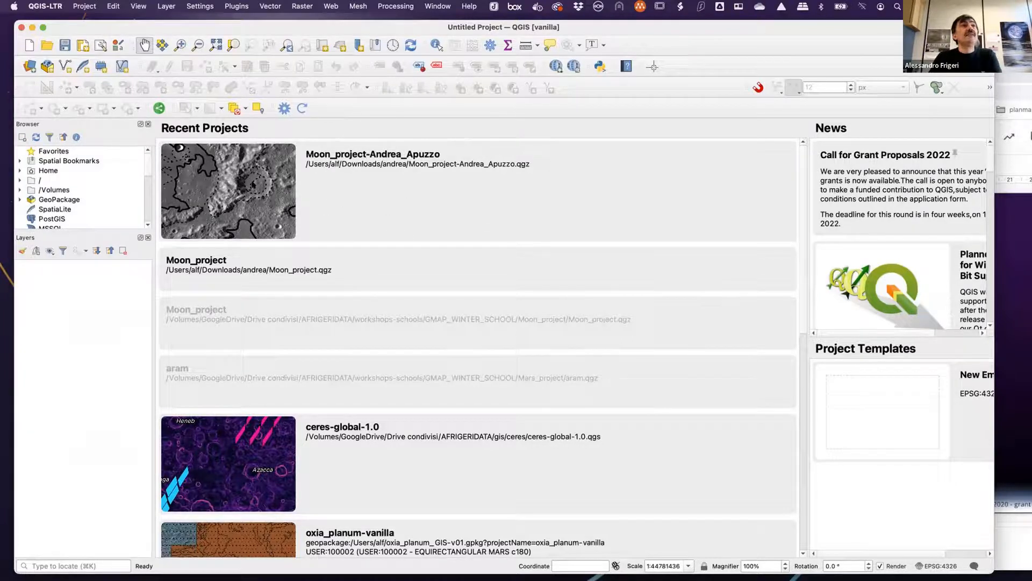
# - Open the most recent Moon project and dismiss its coordinate transform warnings
pyautogui.click(254, 183)
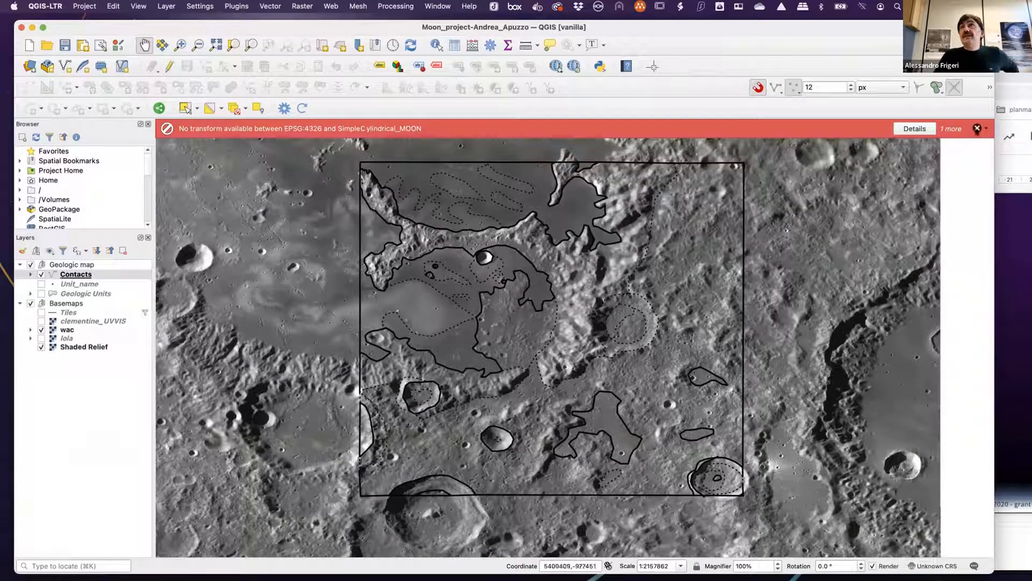
pyautogui.click(976, 128)
pyautogui.click(976, 128)
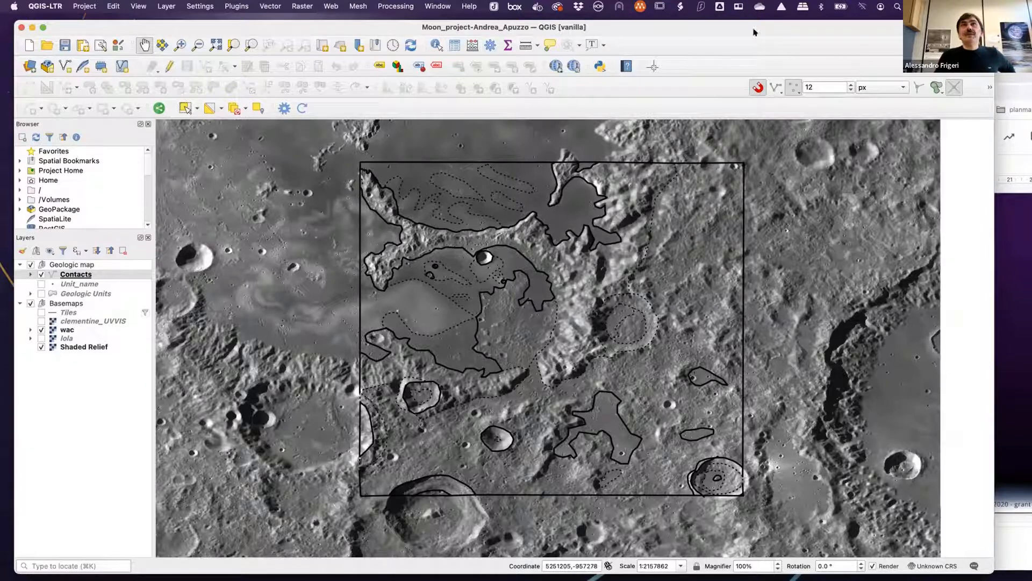
pyautogui.moveTo(743, 37); pyautogui.dragTo(729, 33)
pyautogui.moveTo(757, 208); pyautogui.dragTo(703, 201)
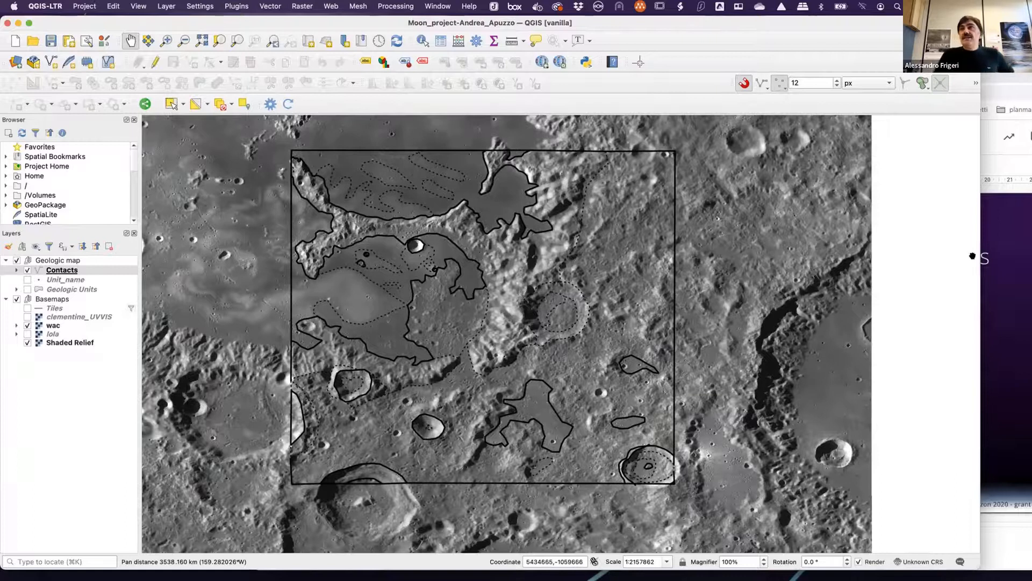
pyautogui.moveTo(978, 259)
pyautogui.mouseDown()
pyautogui.moveTo(961, 259)
pyautogui.moveTo(974, 259)
pyautogui.mouseUp()
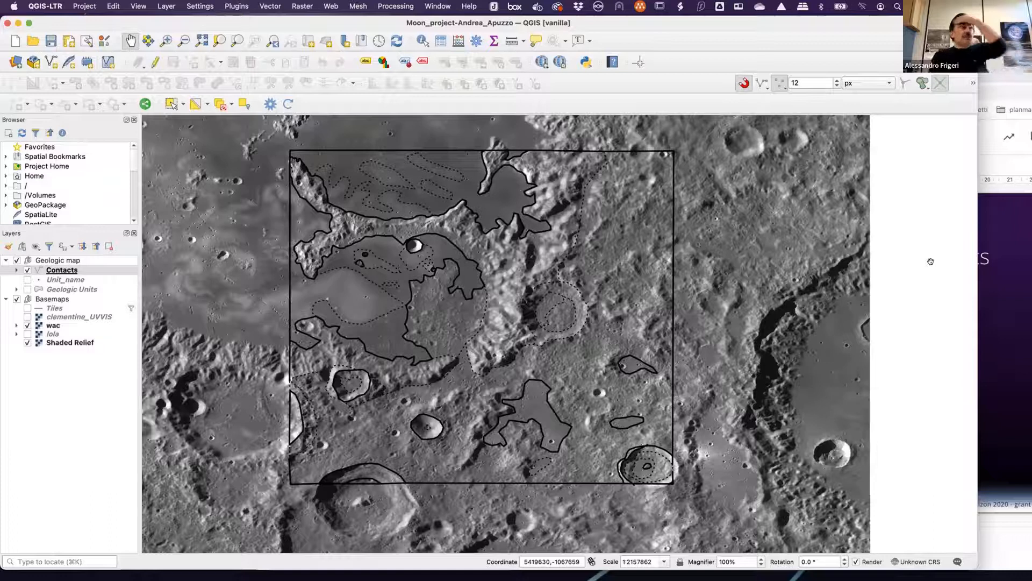
pyautogui.click(86, 6)
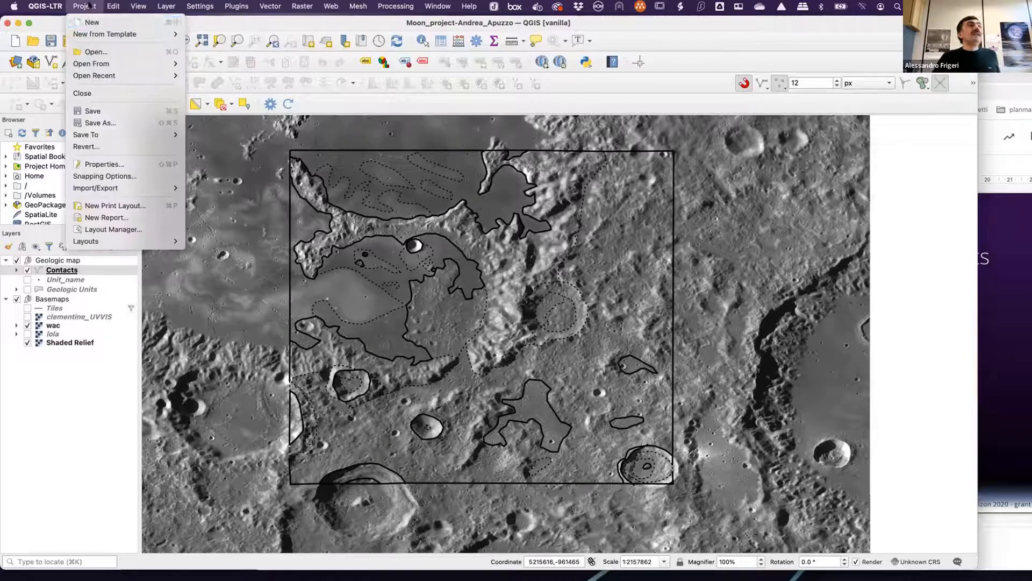
pyautogui.moveTo(149, 245)
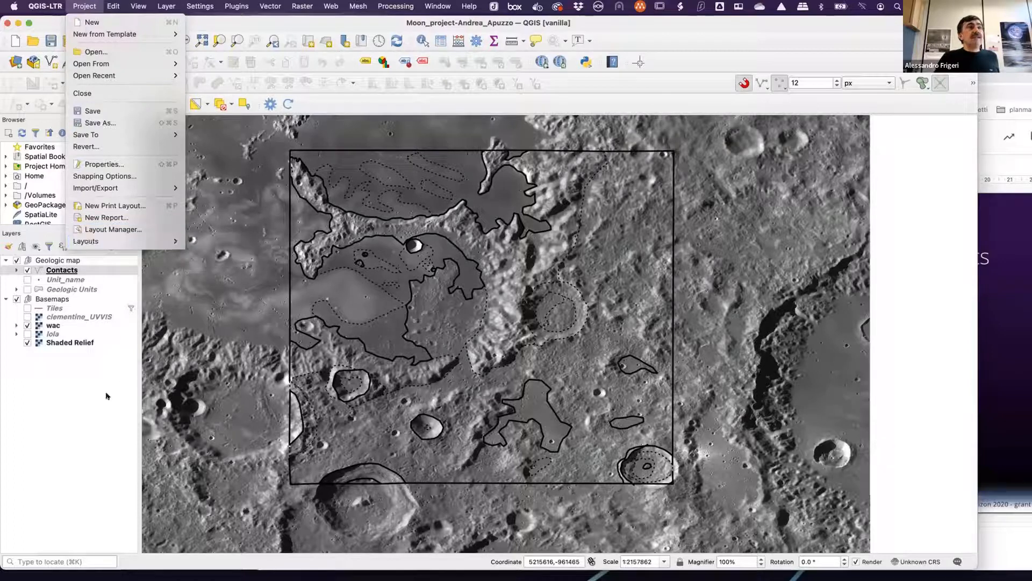
pyautogui.click(89, 401)
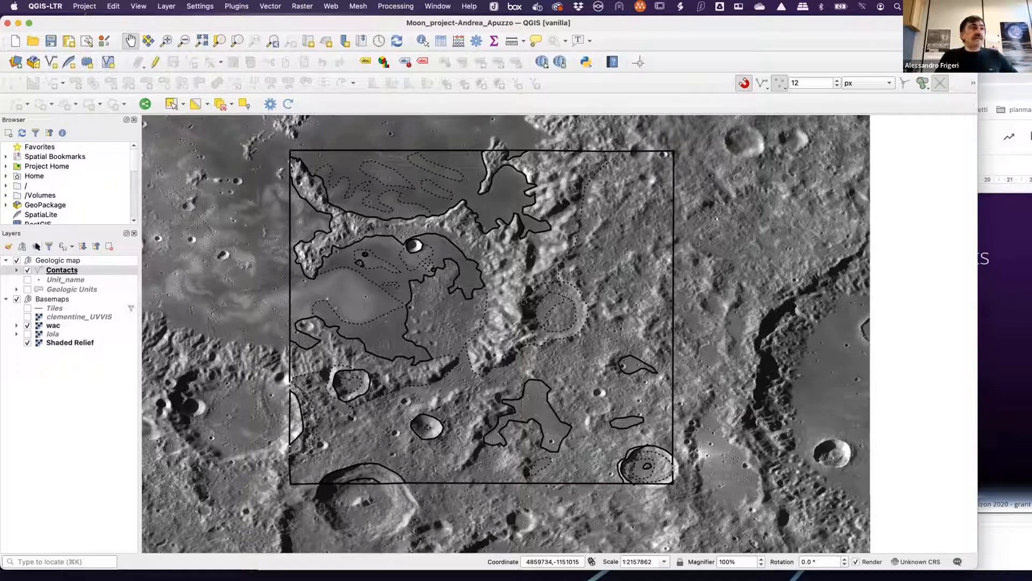
# - Apply the saved Location map theme and bring the whole study-area outline into view
pyautogui.click(36, 246)
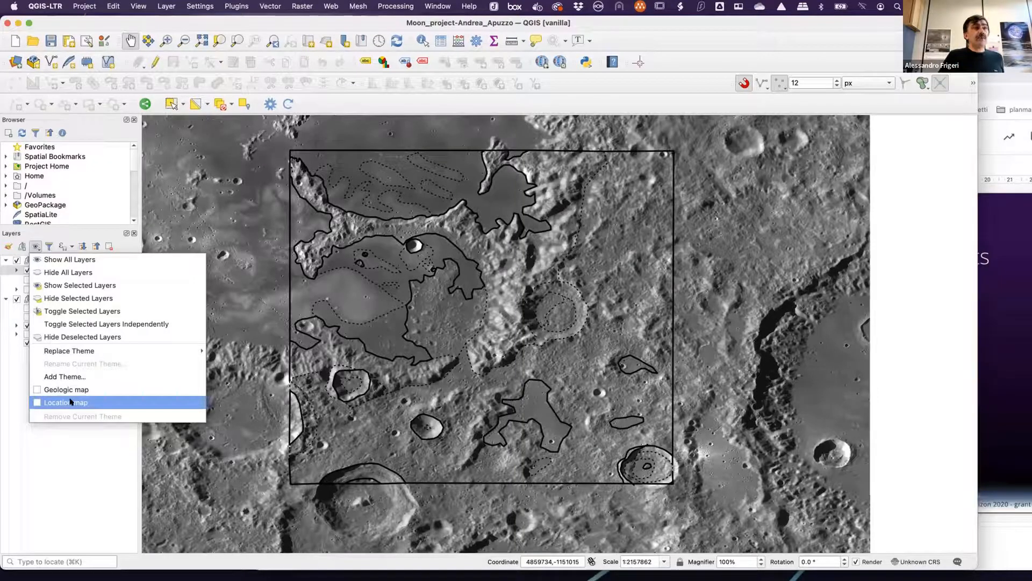
pyautogui.click(70, 402)
pyautogui.scroll(-1, 338, 267)
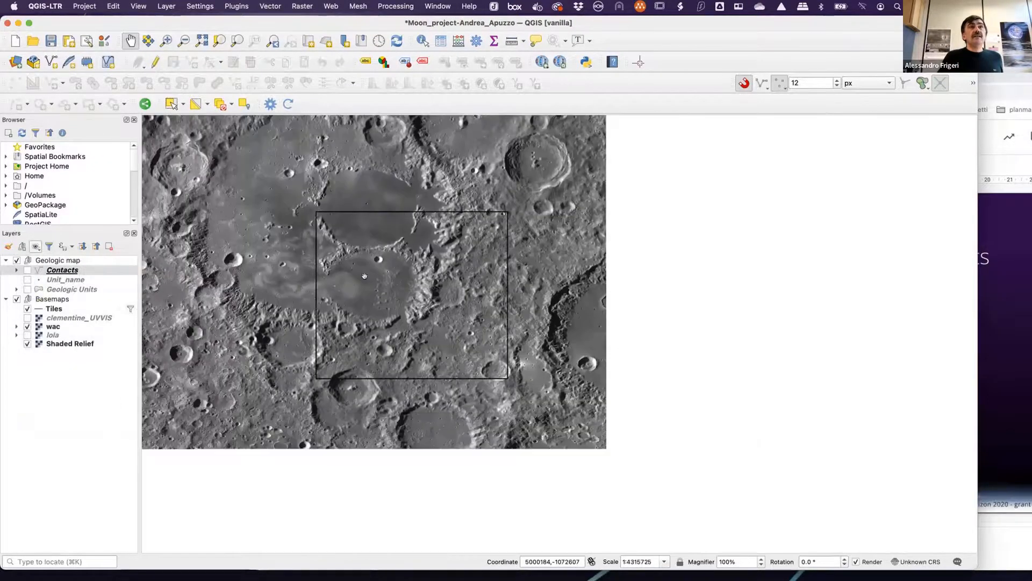
pyautogui.moveTo(372, 305); pyautogui.dragTo(518, 354)
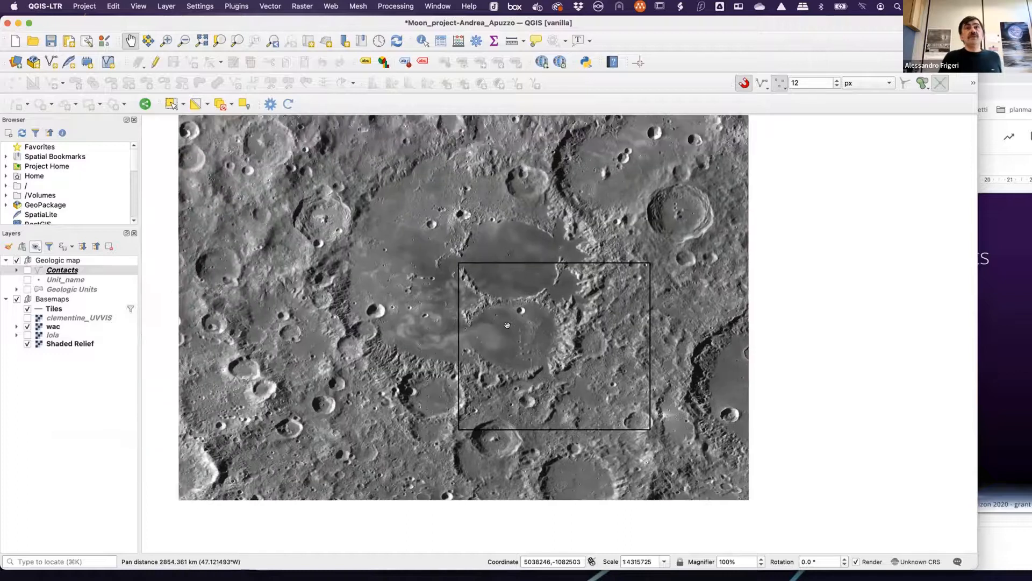
pyautogui.moveTo(416, 346); pyautogui.dragTo(427, 351)
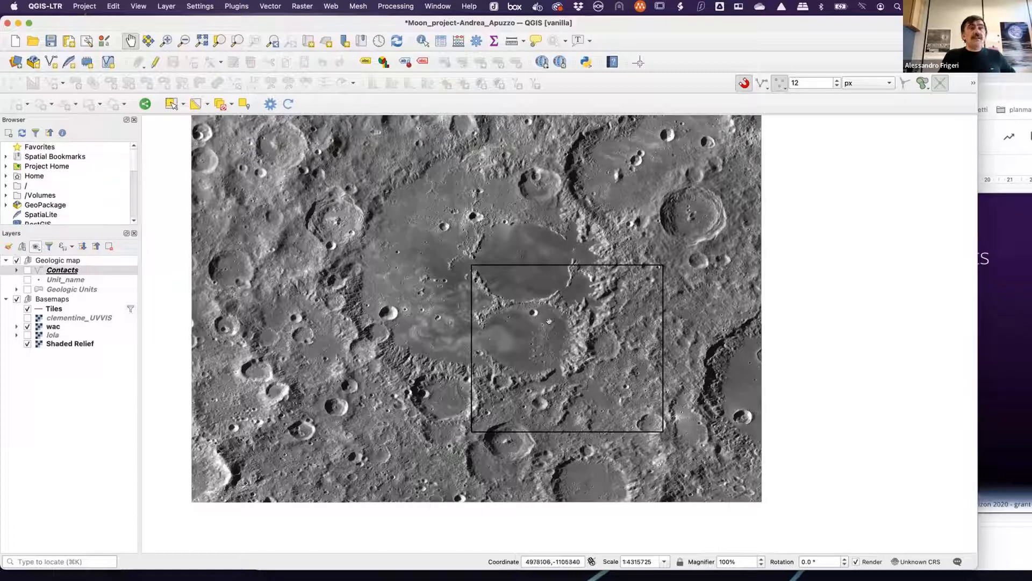
pyautogui.click(5, 260)
pyautogui.click(6, 260)
pyautogui.click(34, 246)
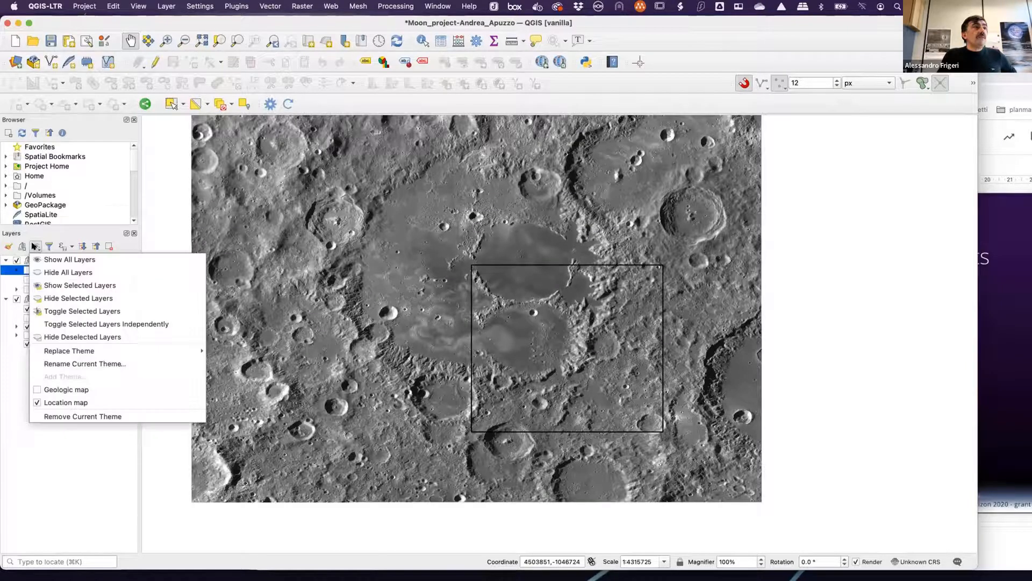
pyautogui.click(56, 460)
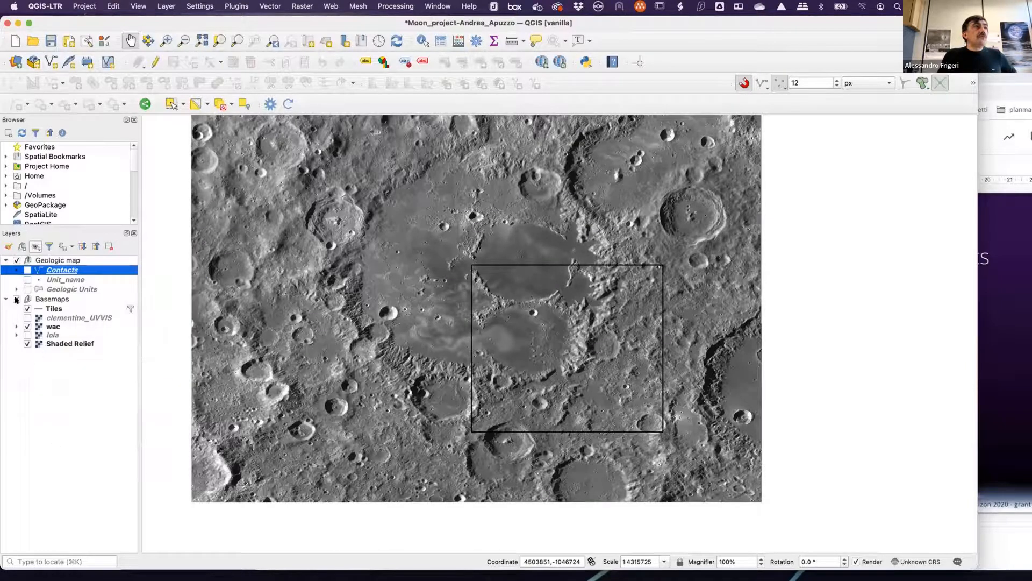
# - Hide the Tiles layer in the Basemaps group, keeping the wac and Shaded Relief layers displayed
pyautogui.click(27, 326)
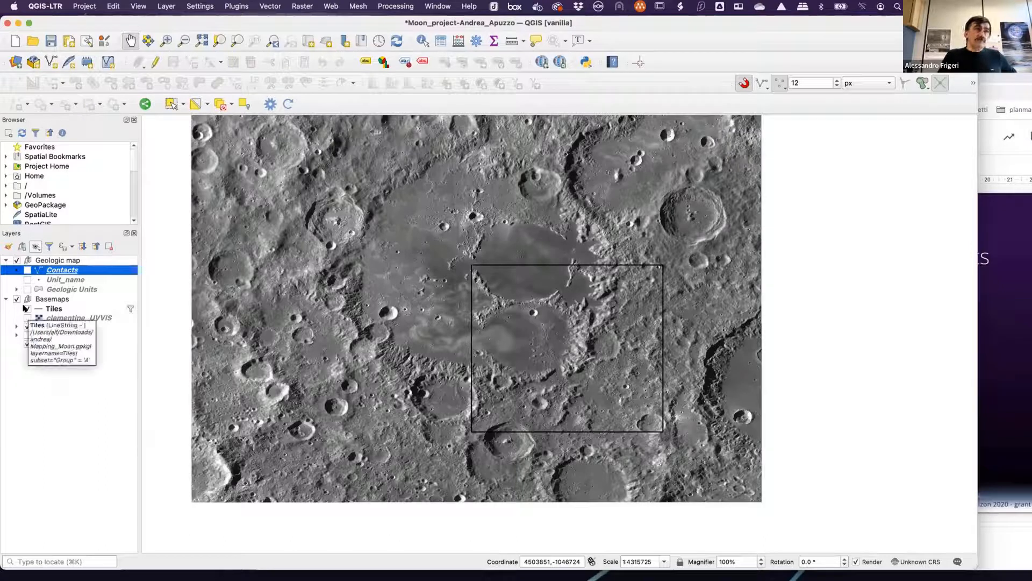
pyautogui.click(25, 308)
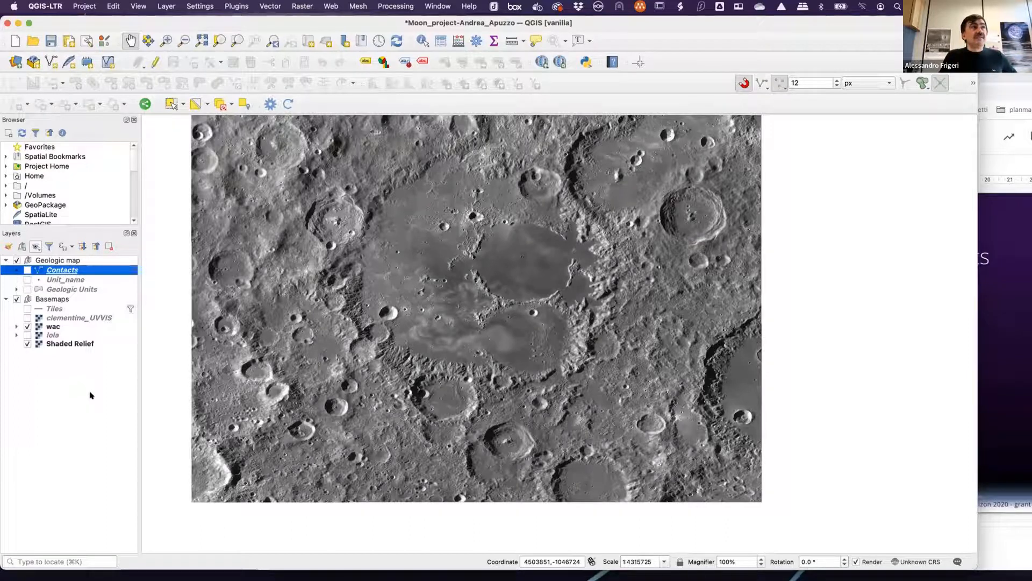
pyautogui.moveTo(355, 356); pyautogui.dragTo(379, 372)
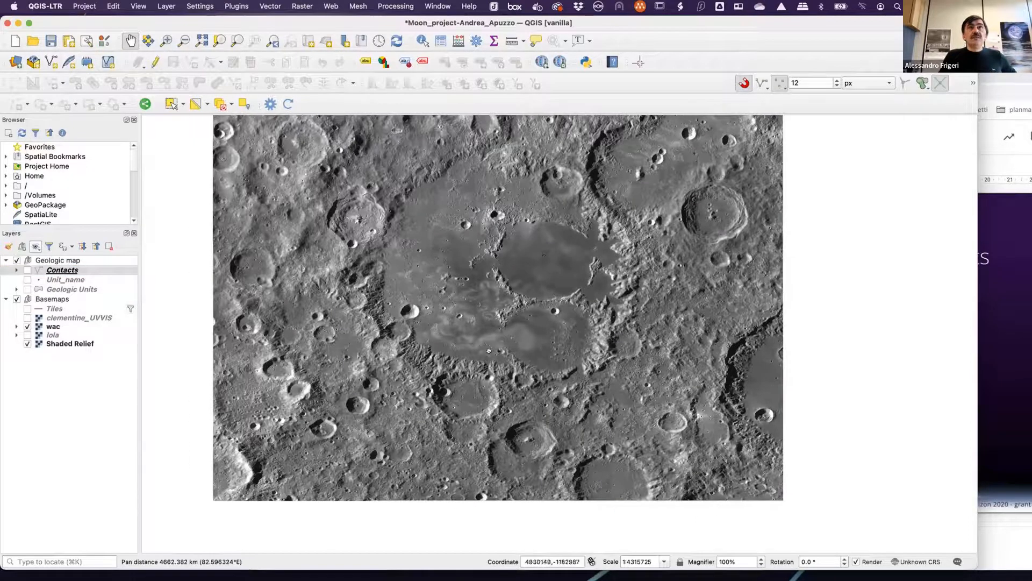
# - Save the current layer visibility as a new map theme named "image basemap"
pyautogui.click(35, 247)
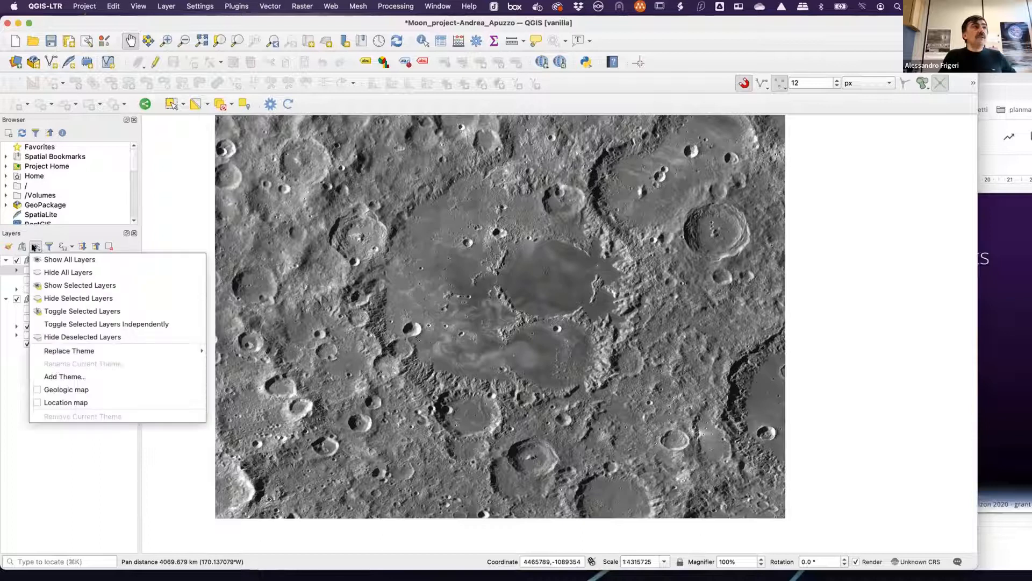
pyautogui.click(63, 376)
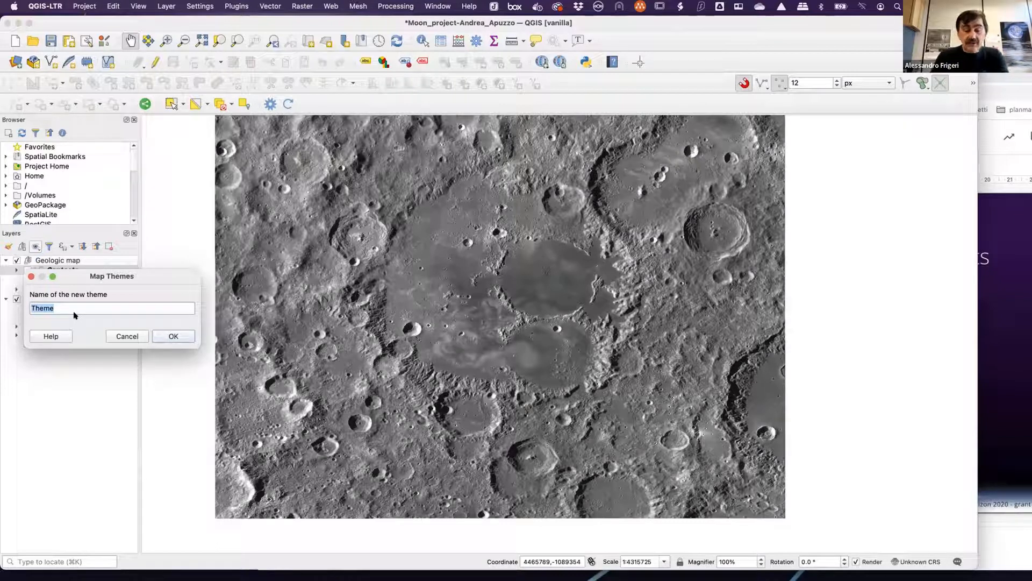
pyautogui.press('BackSpace')
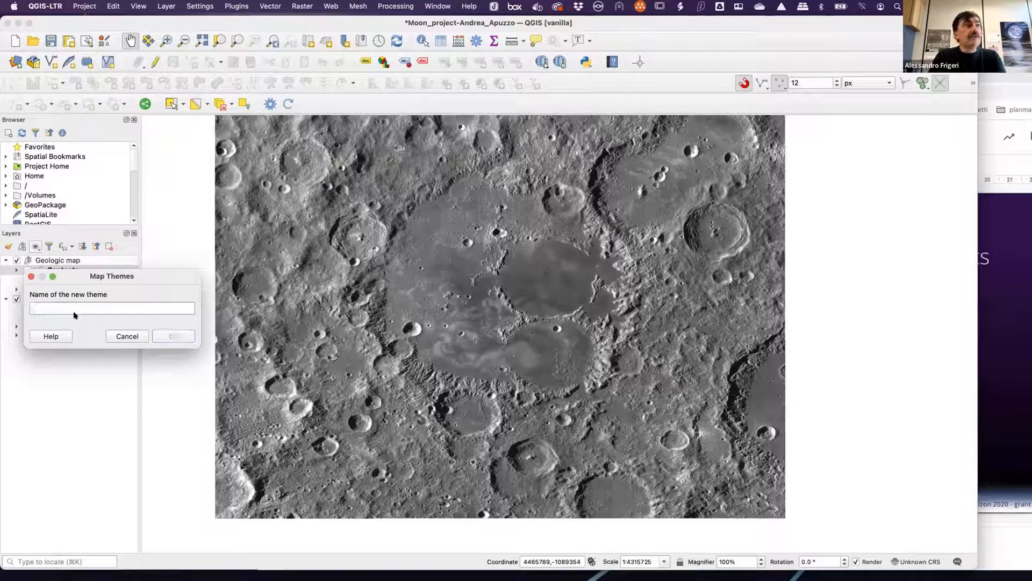
pyautogui.write('image baswm')
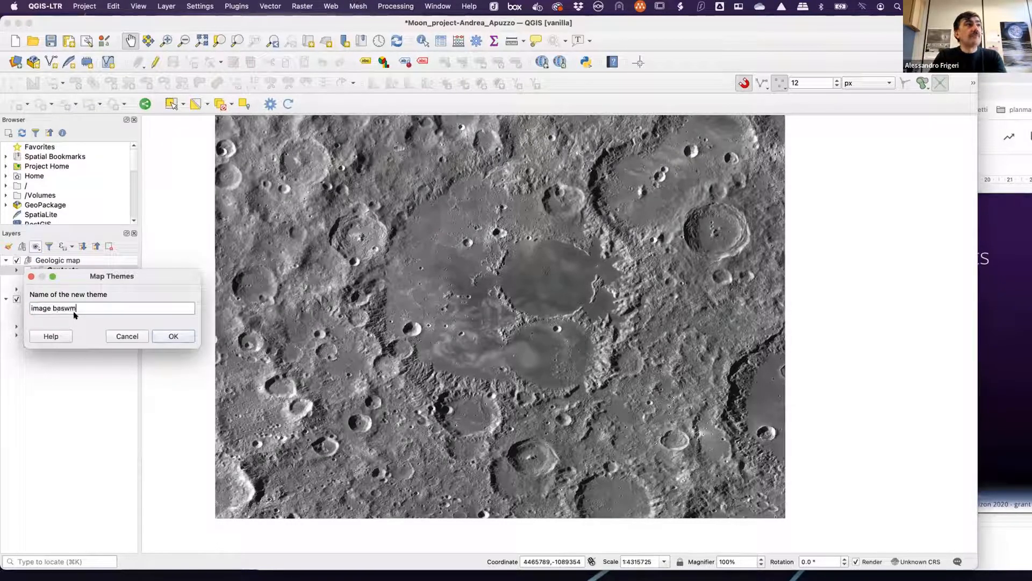
pyautogui.press('BackSpace')
pyautogui.press('BackSpace')
pyautogui.write('ema')
pyautogui.press('Return')
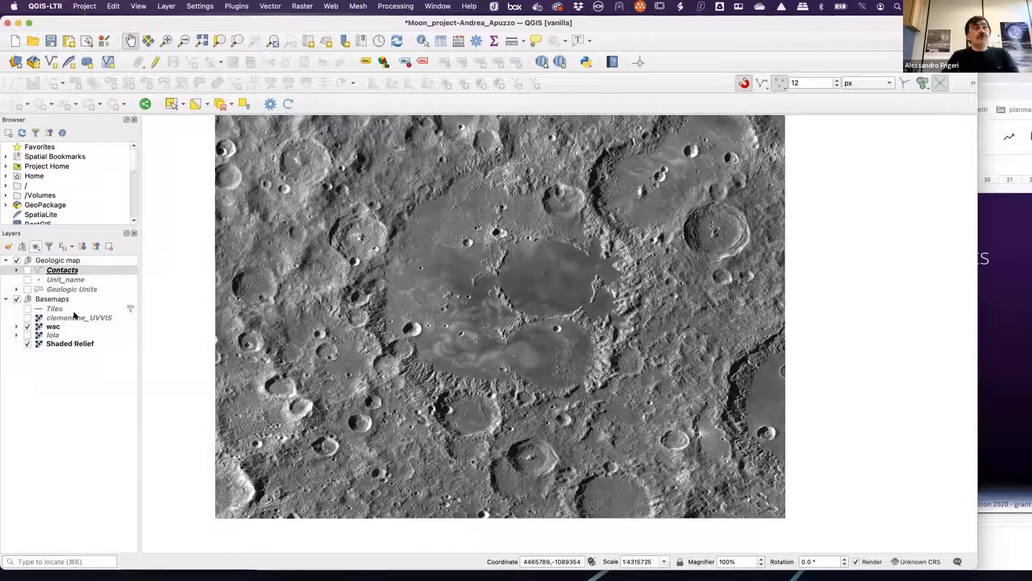
# - Switch the map canvas back to the Location map theme
pyautogui.click(36, 247)
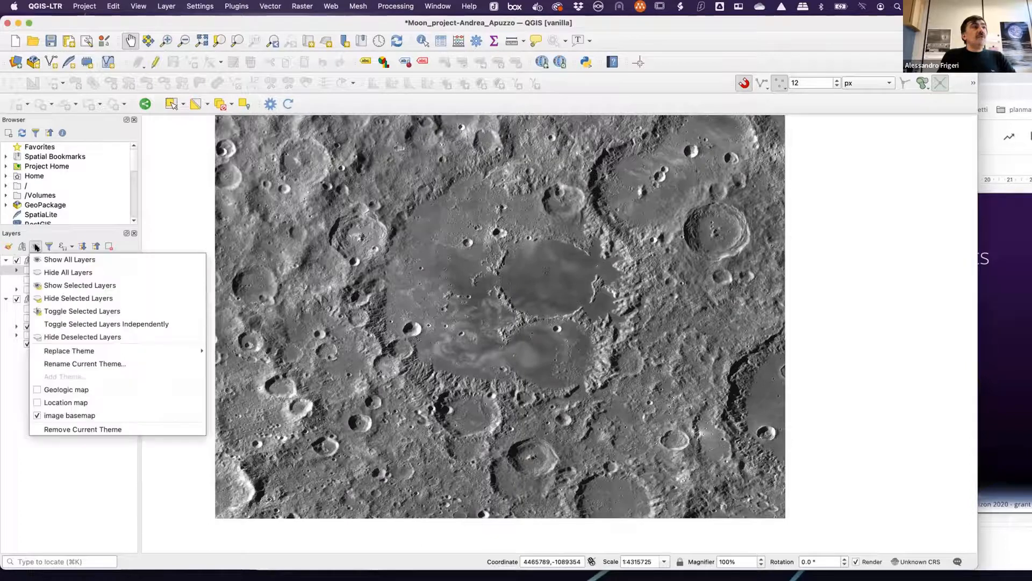
pyautogui.click(55, 400)
pyautogui.scroll(-1, 363, 345)
pyautogui.moveTo(367, 331); pyautogui.dragTo(431, 343)
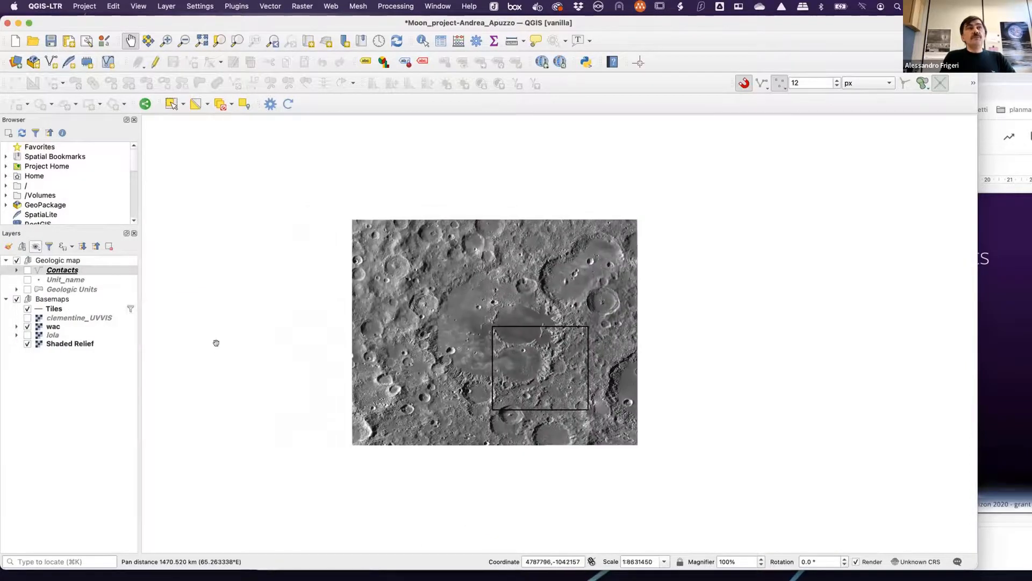
# - Switch the map to the Geologic map theme and view the coloured geologic units more closely
pyautogui.click(36, 247)
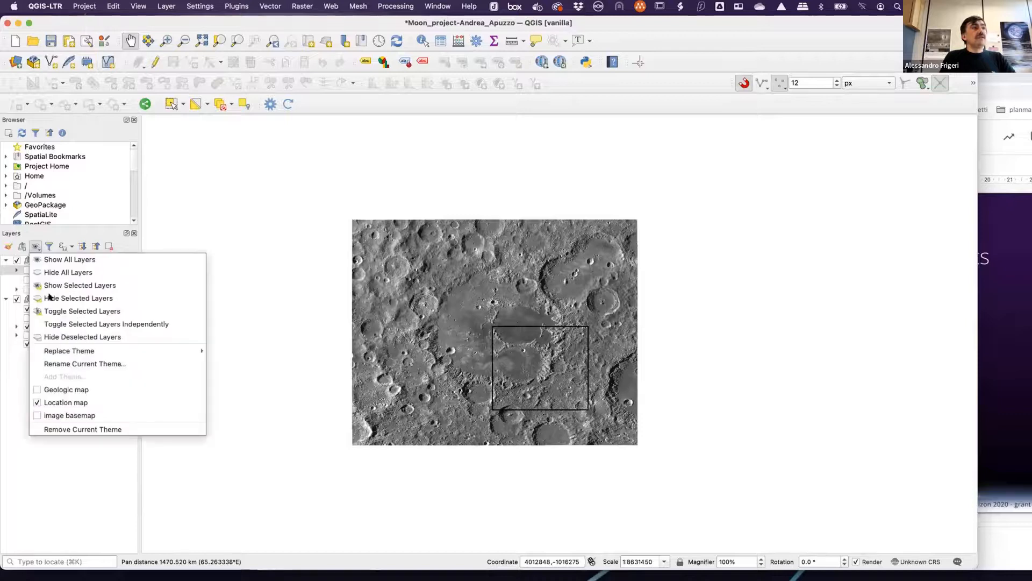
pyautogui.click(66, 389)
pyautogui.moveTo(333, 343); pyautogui.dragTo(283, 327)
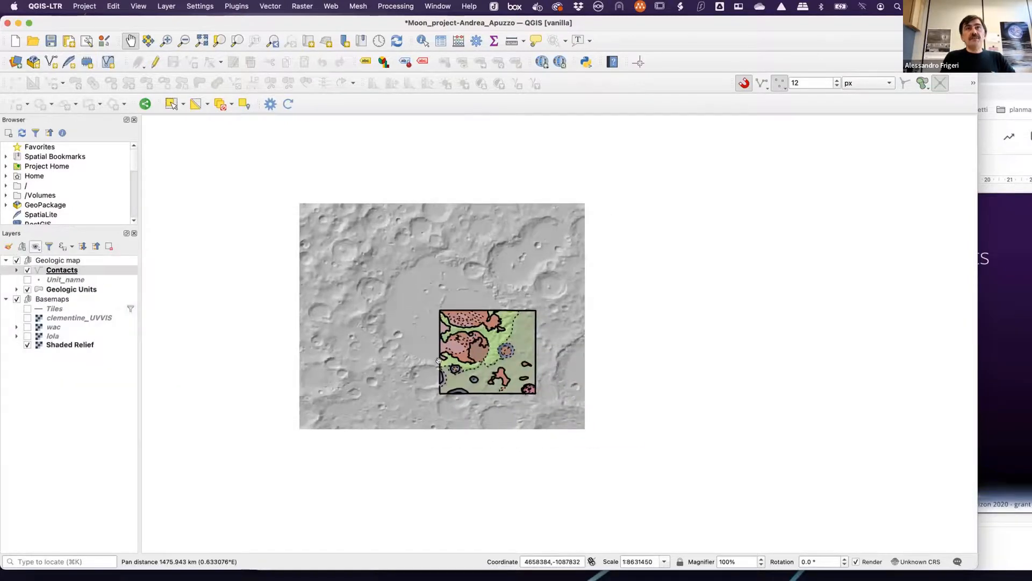
pyautogui.scroll(1, 440, 360)
pyautogui.scroll(1, 440, 359)
pyautogui.scroll(-1, 439, 360)
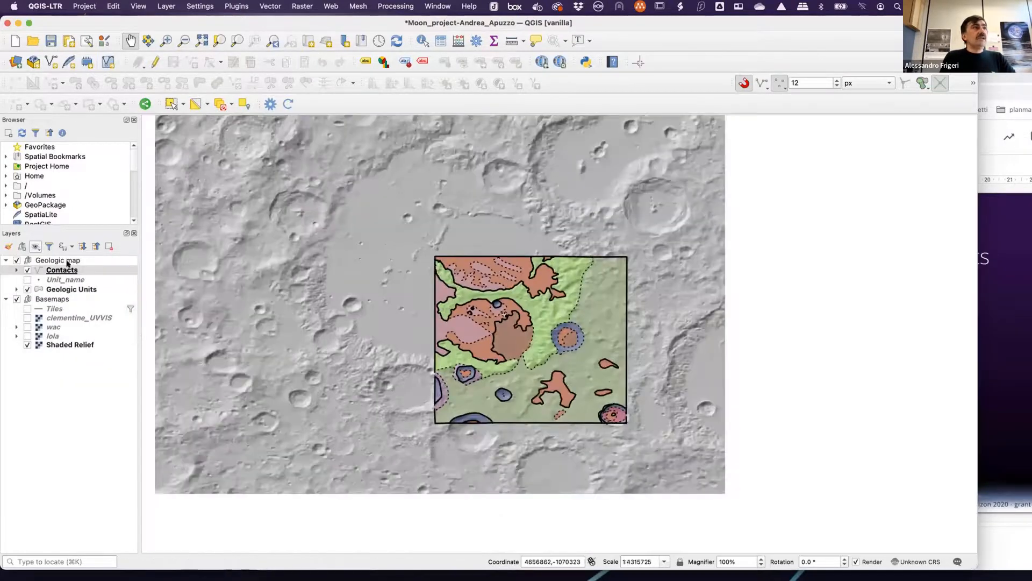
# - Display the new image basemap theme on the map canvas
pyautogui.click(35, 247)
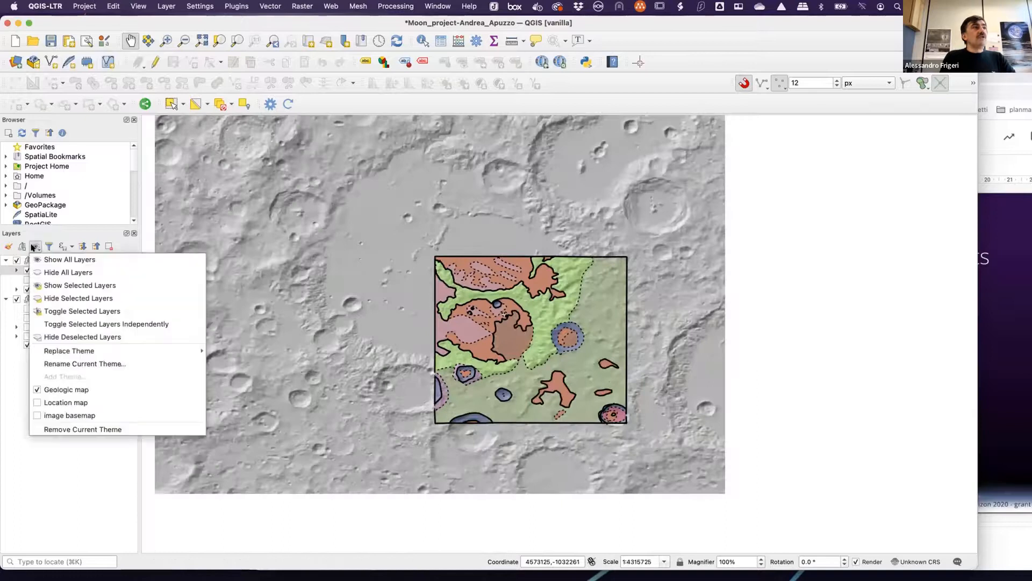
pyautogui.click(72, 414)
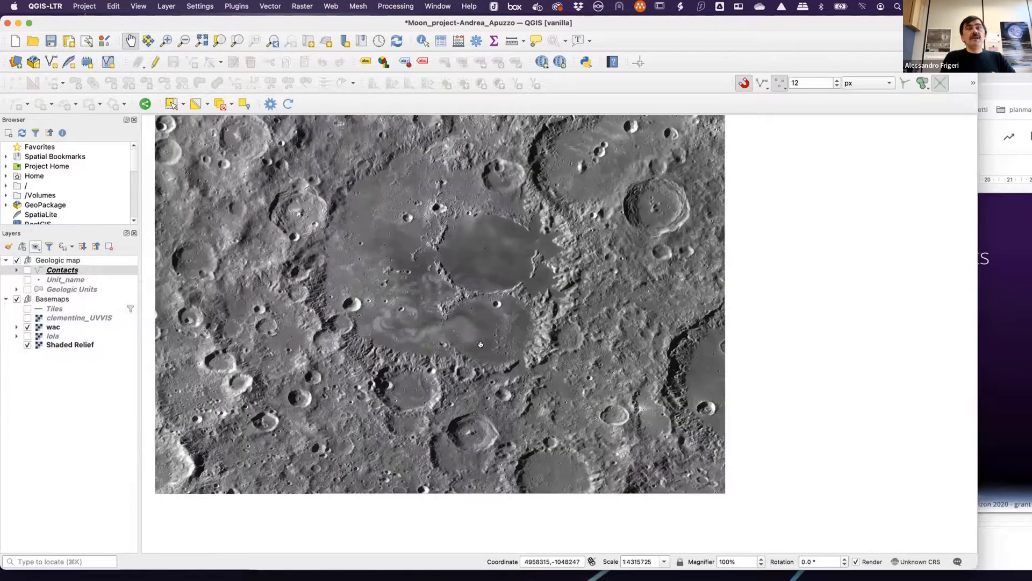
pyautogui.moveTo(428, 295); pyautogui.dragTo(480, 344)
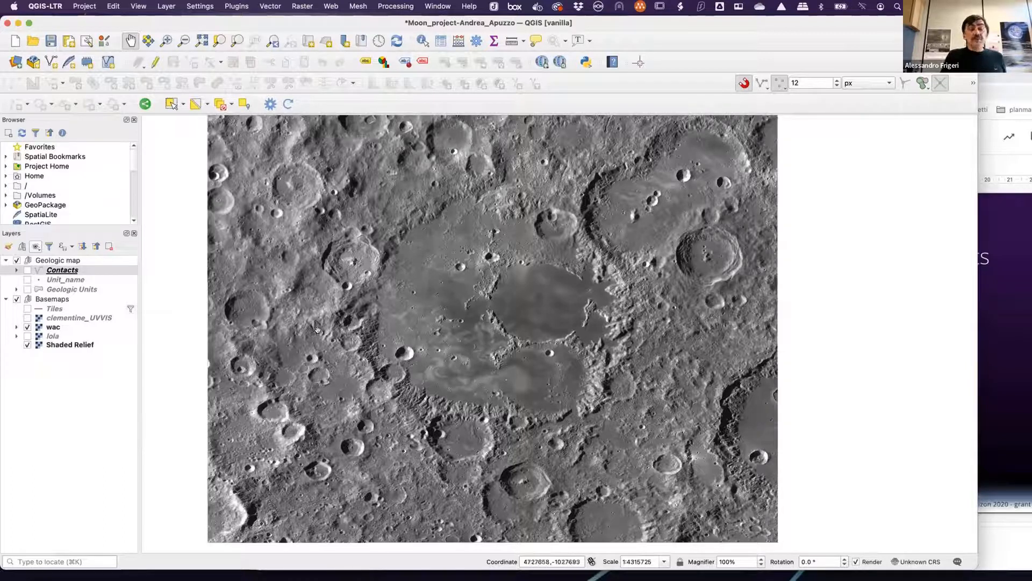
# - Apply the Geologic map theme again so that the contacts and geologic units are drawn over the shaded relief
pyautogui.click(34, 247)
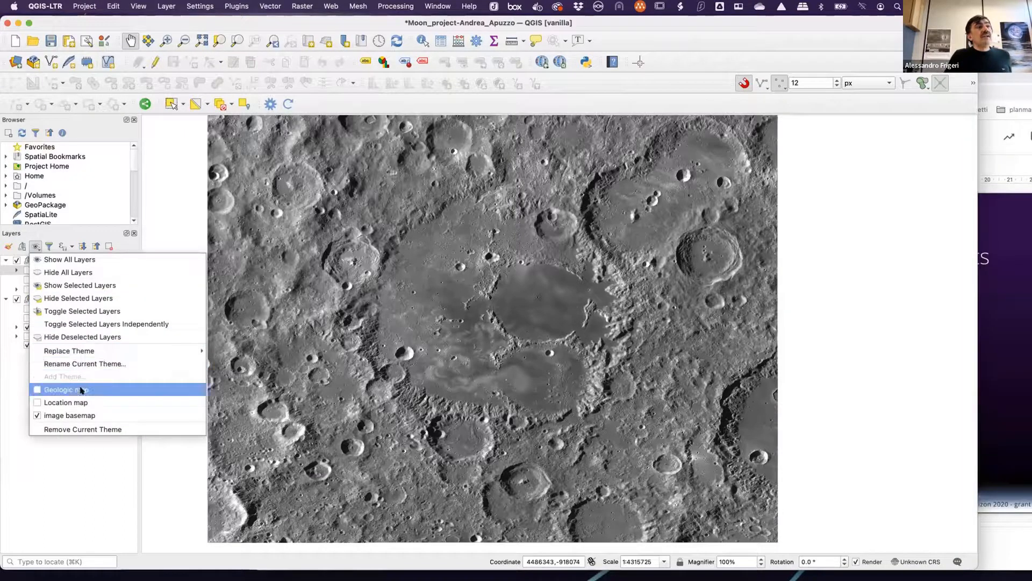
pyautogui.click(99, 389)
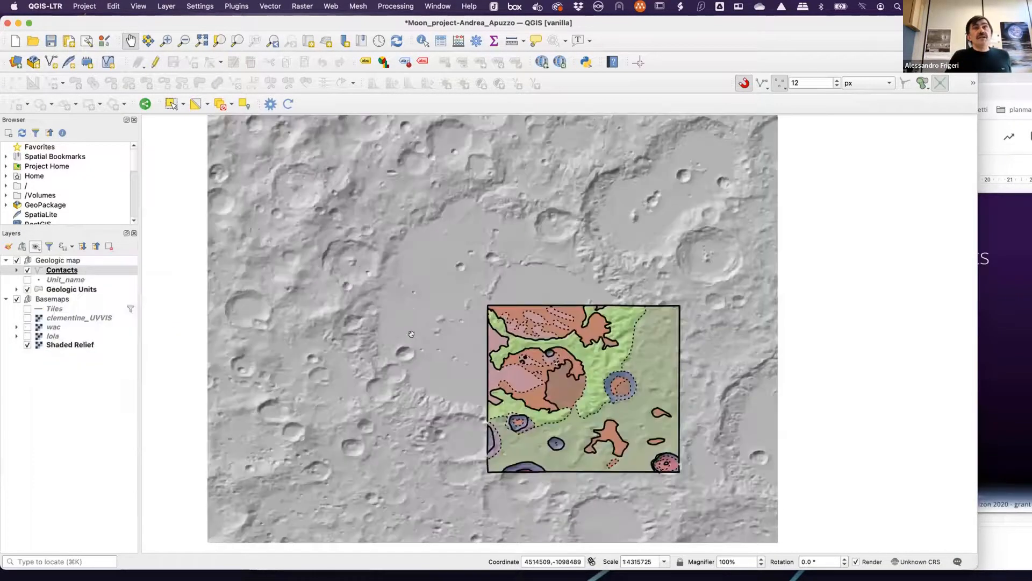
pyautogui.moveTo(393, 331); pyautogui.dragTo(293, 254)
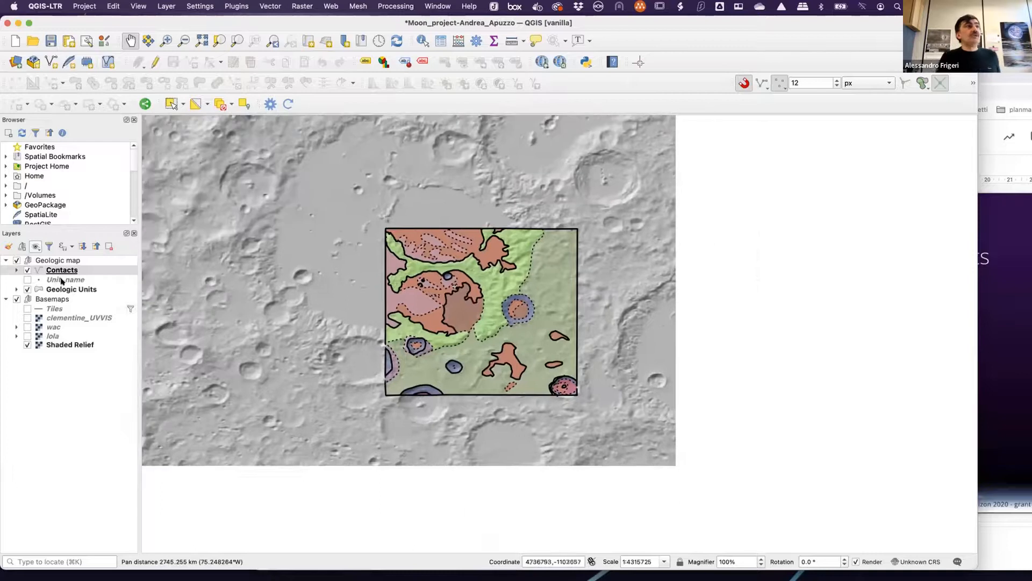
# - Expand the legend of the Geologic Units layer and examine its unit classes against the mapped square
pyautogui.click(16, 289)
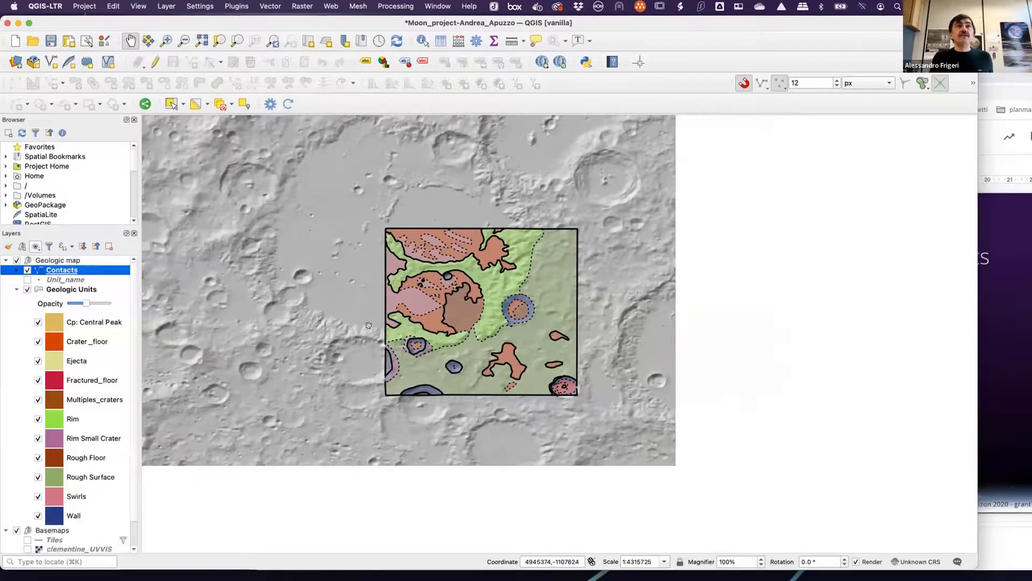
pyautogui.moveTo(618, 347); pyautogui.dragTo(577, 353)
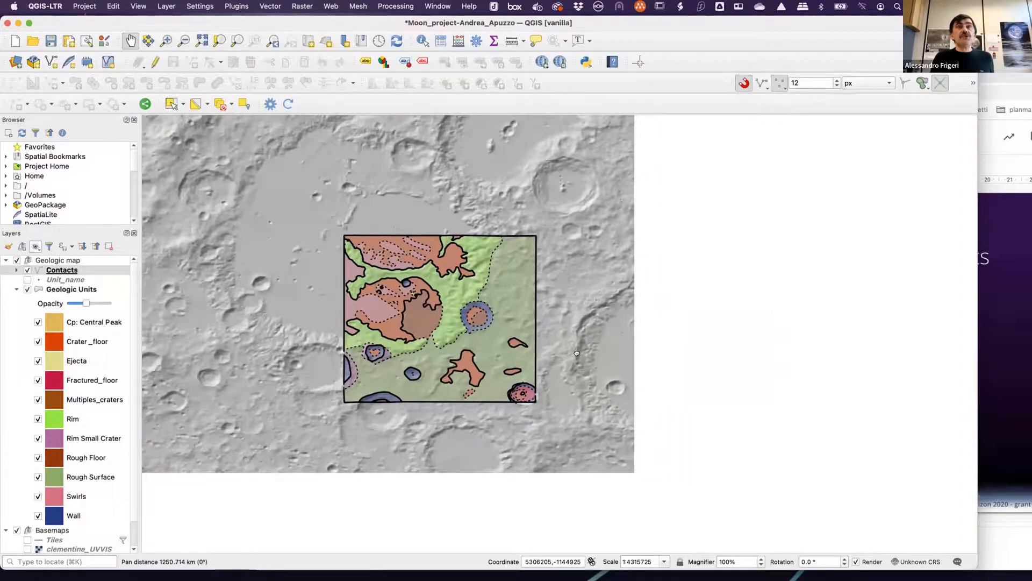
pyautogui.scroll(2, 570, 351)
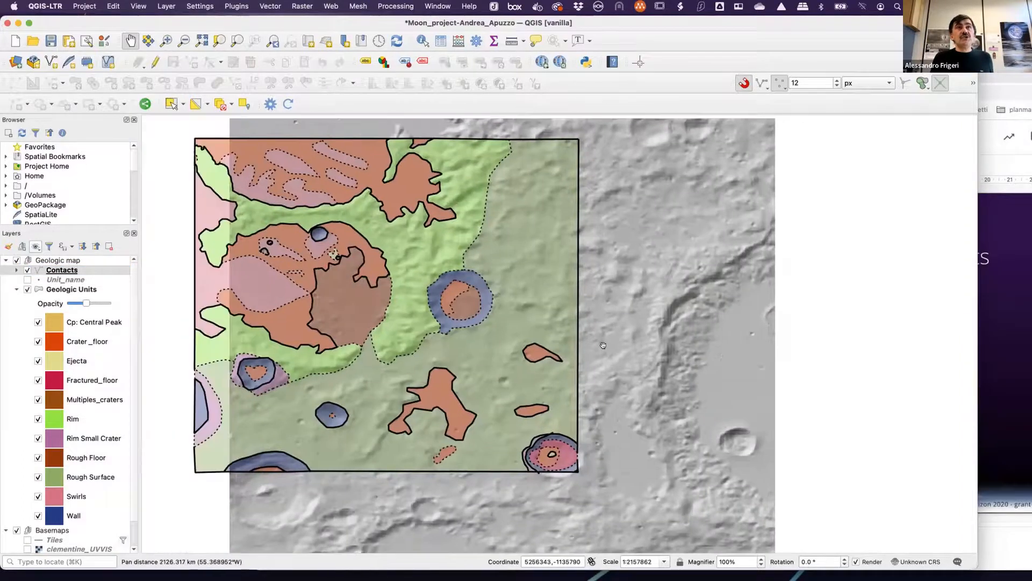
# - Collapse the Geologic Units legend in the layer tree so the basemap layers are within reach
pyautogui.moveTo(604, 345); pyautogui.dragTo(633, 344)
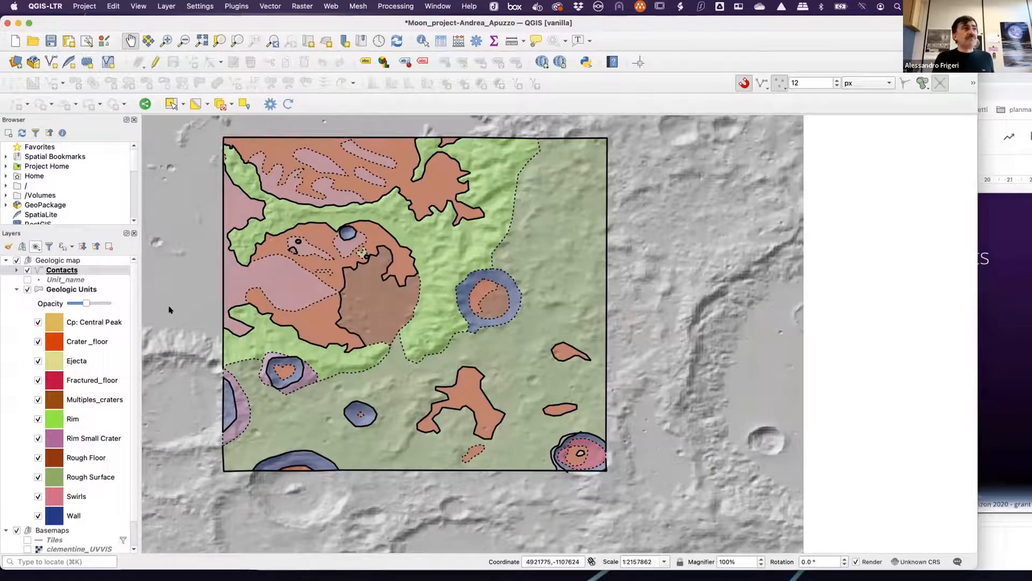
pyautogui.click(16, 289)
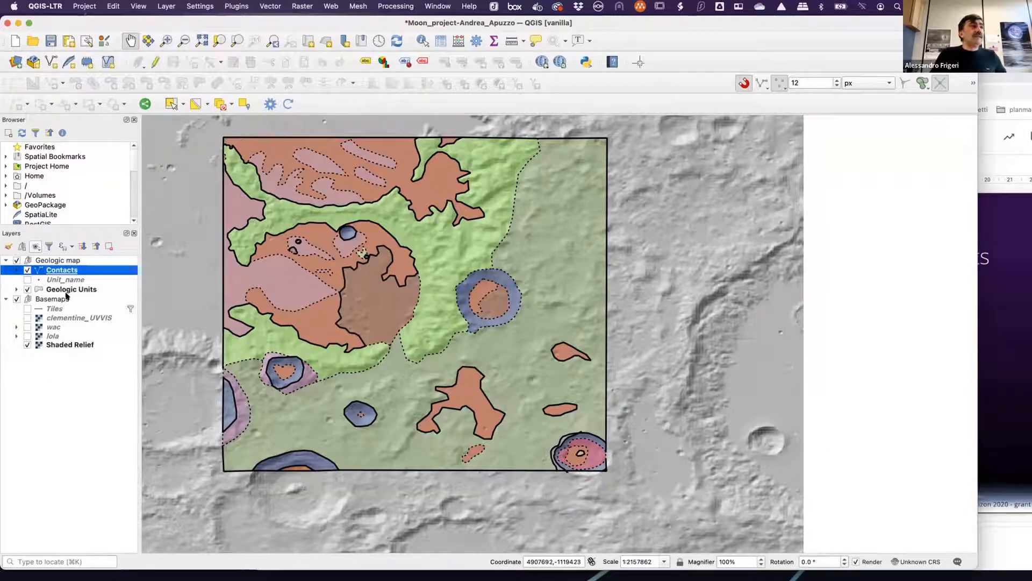
pyautogui.click(74, 288)
pyautogui.click(17, 289)
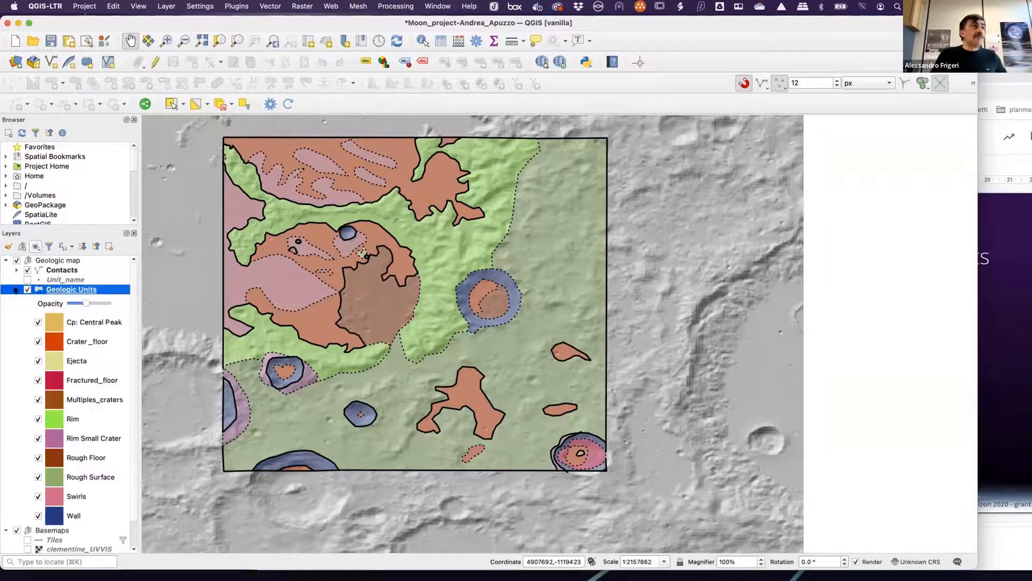
pyautogui.click(17, 289)
# - Compare the lola and Shaded Relief basemaps beneath the geologic units, ending with only Shaded Relief displayed
pyautogui.click(59, 345)
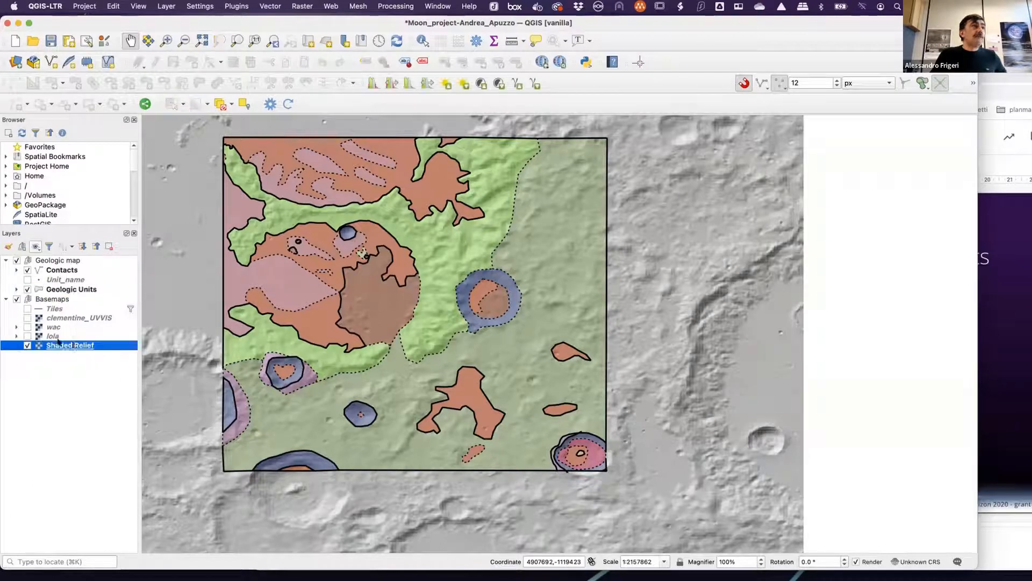
pyautogui.click(25, 338)
pyautogui.click(26, 347)
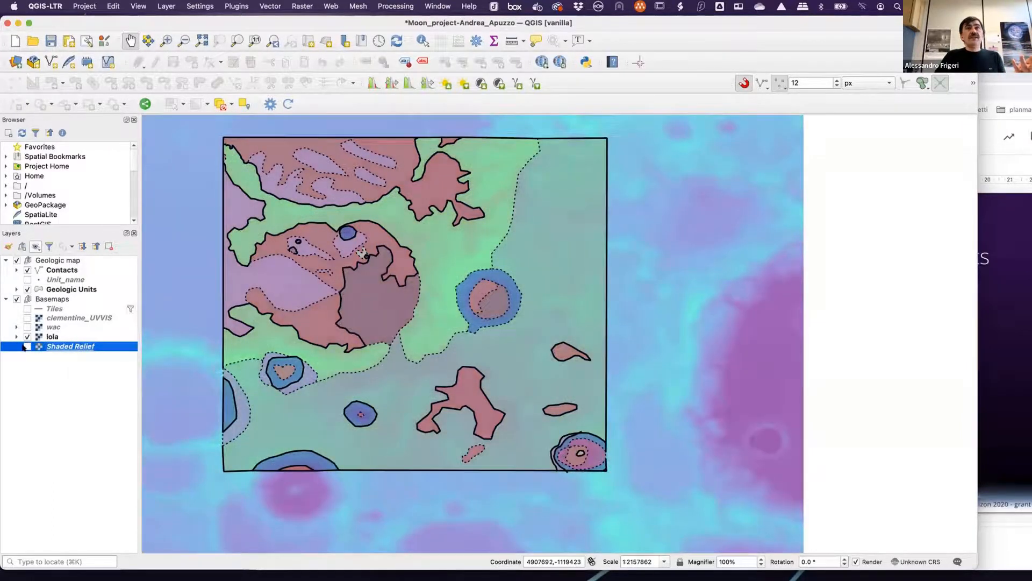
pyautogui.click(25, 347)
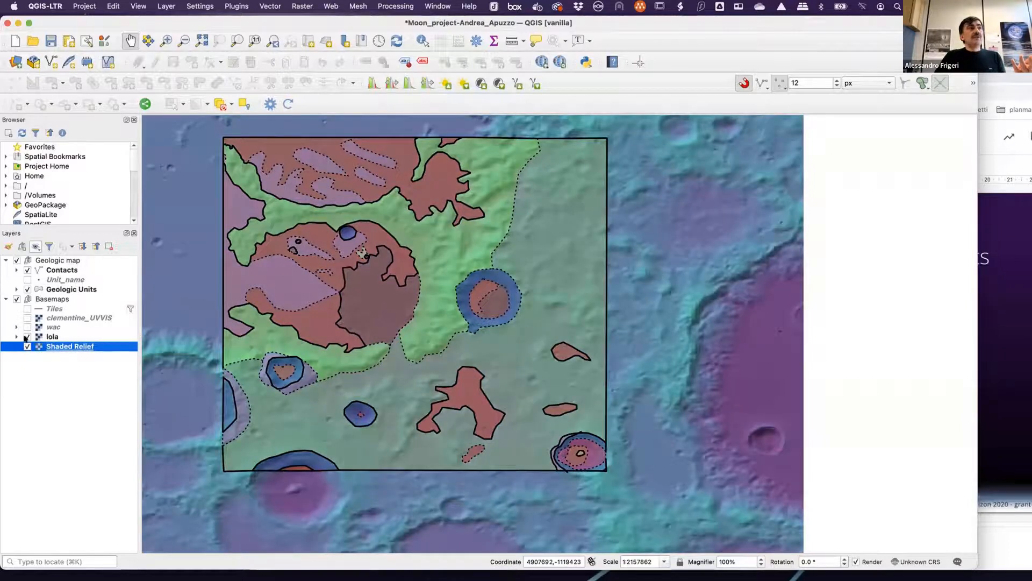
pyautogui.click(25, 337)
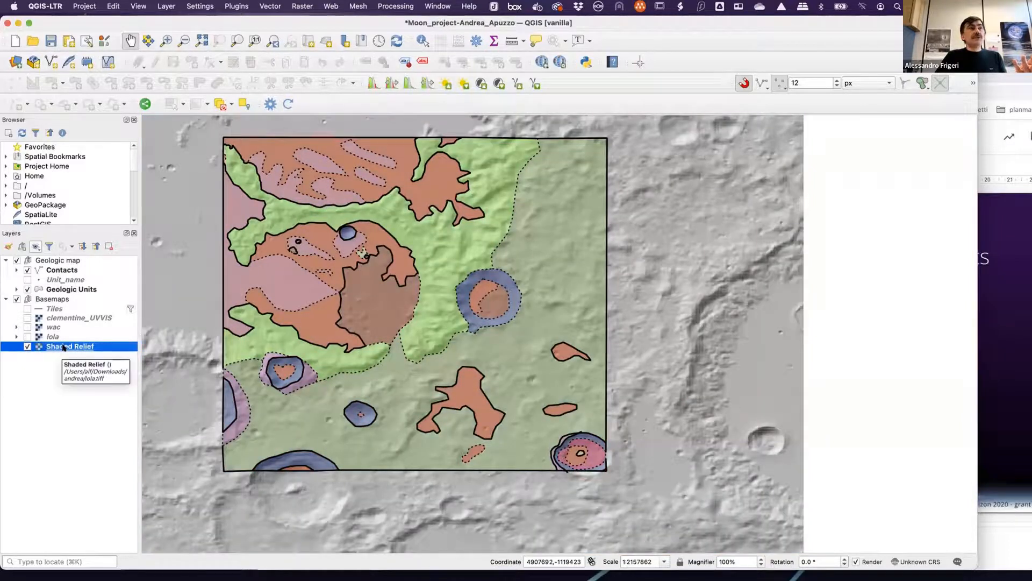
# - Review the render types available in the Shaded Relief layer's symbology and apply it with Hillshade kept
pyautogui.doubleClick(64, 348)
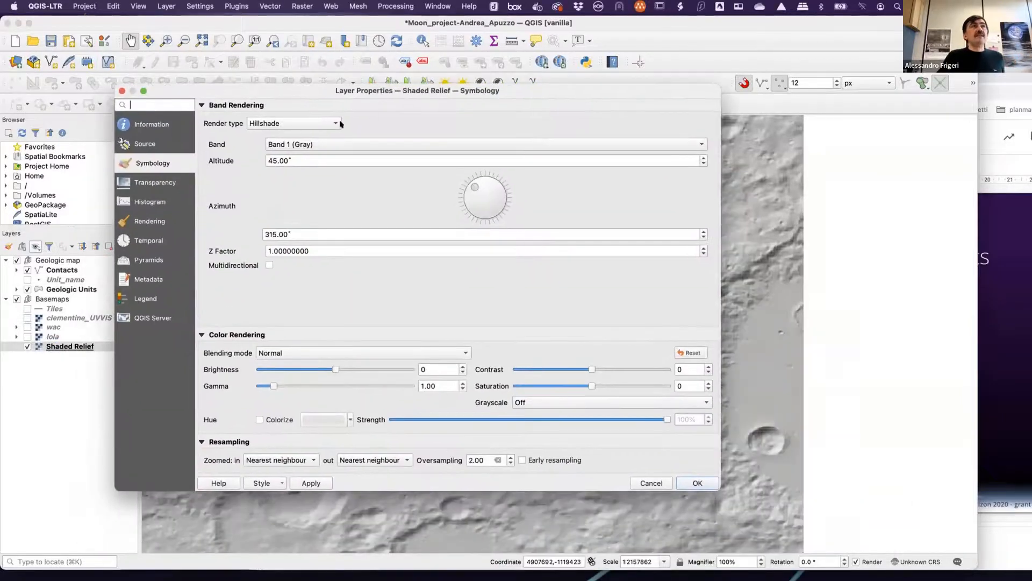
pyautogui.click(325, 123)
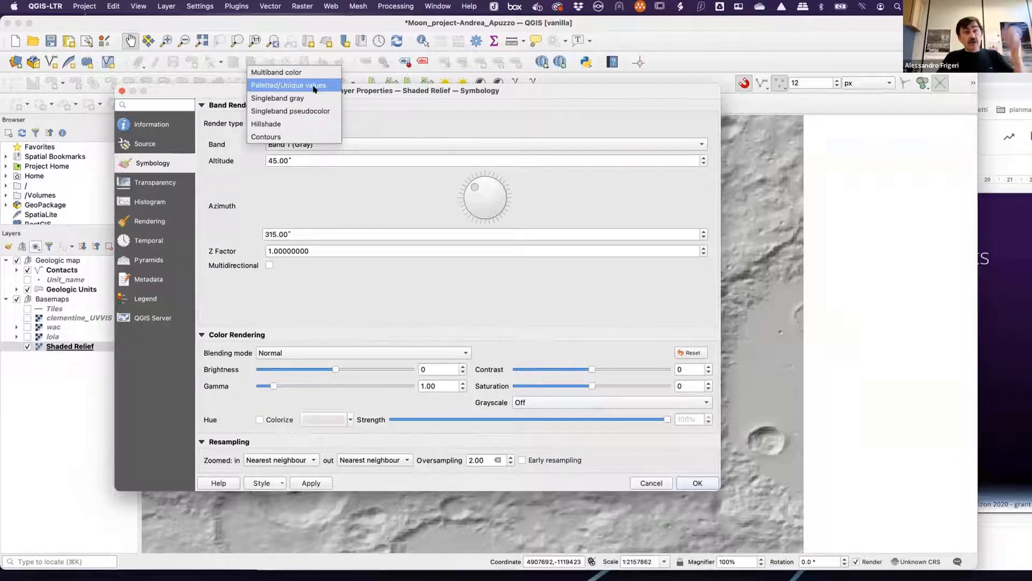
pyautogui.click(315, 120)
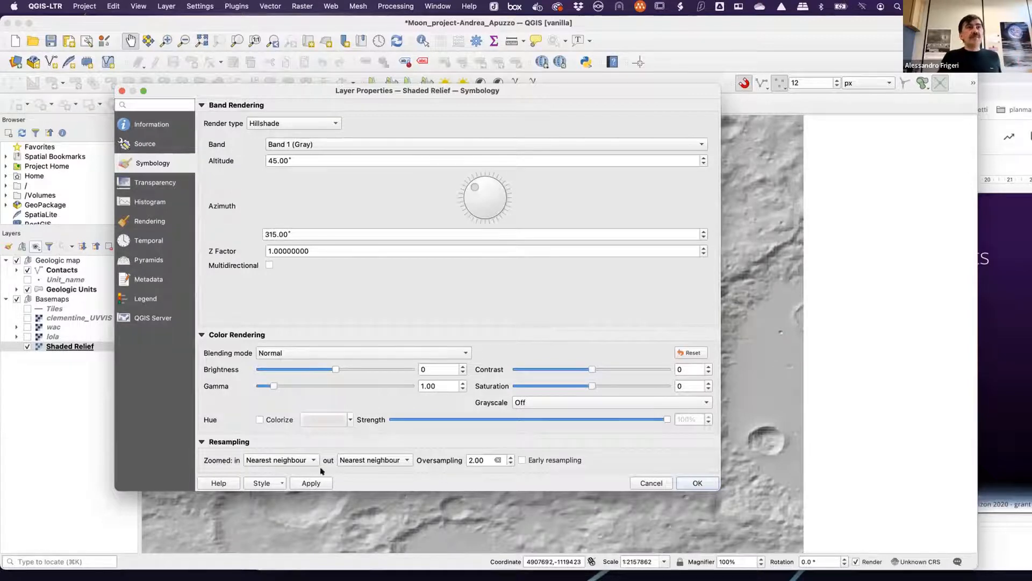
pyautogui.click(310, 482)
pyautogui.click(708, 480)
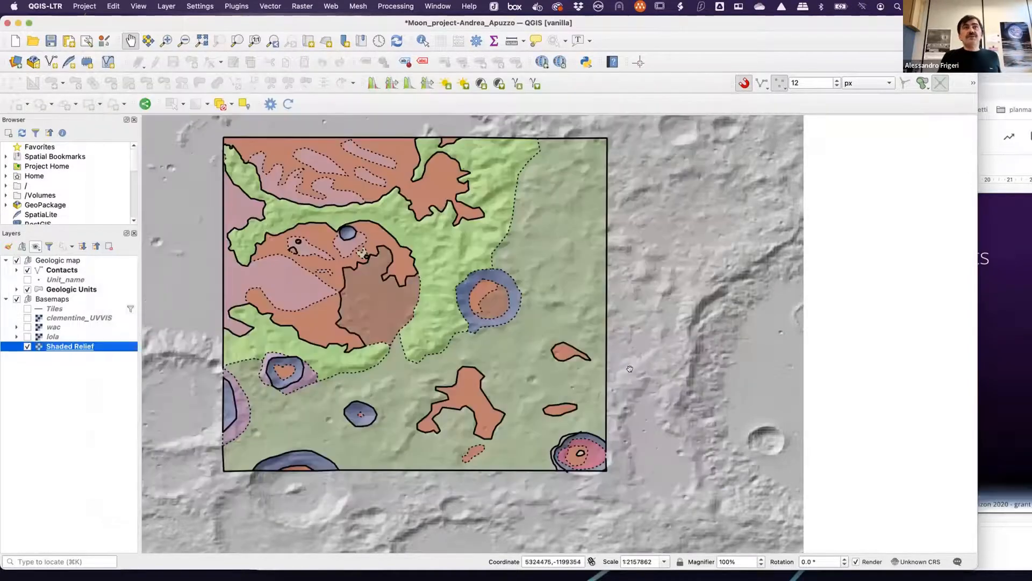
# - Hide the Geologic Units layer to inspect the shaded relief under the contacts, and show it again
pyautogui.click(26, 289)
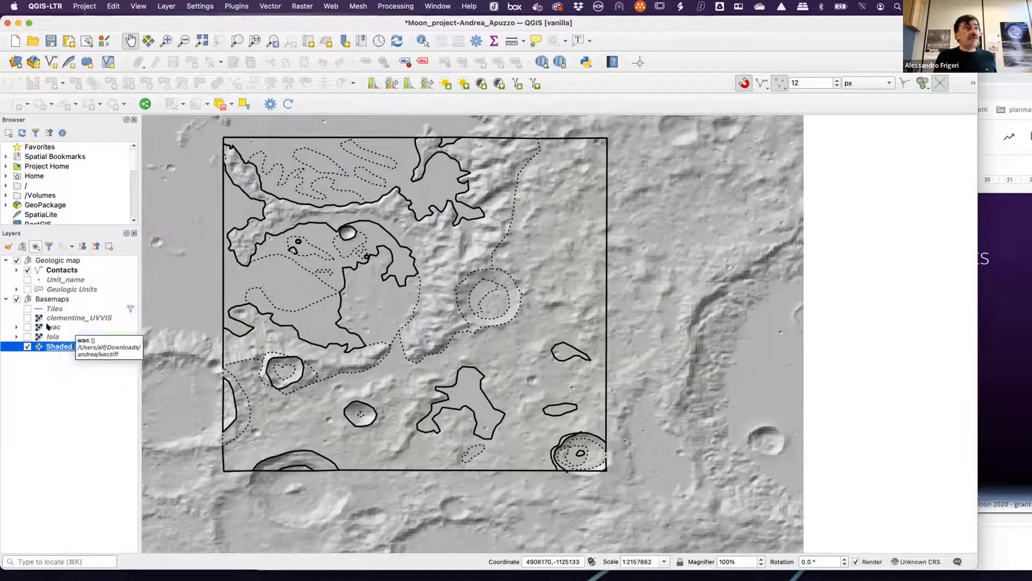
pyautogui.click(27, 289)
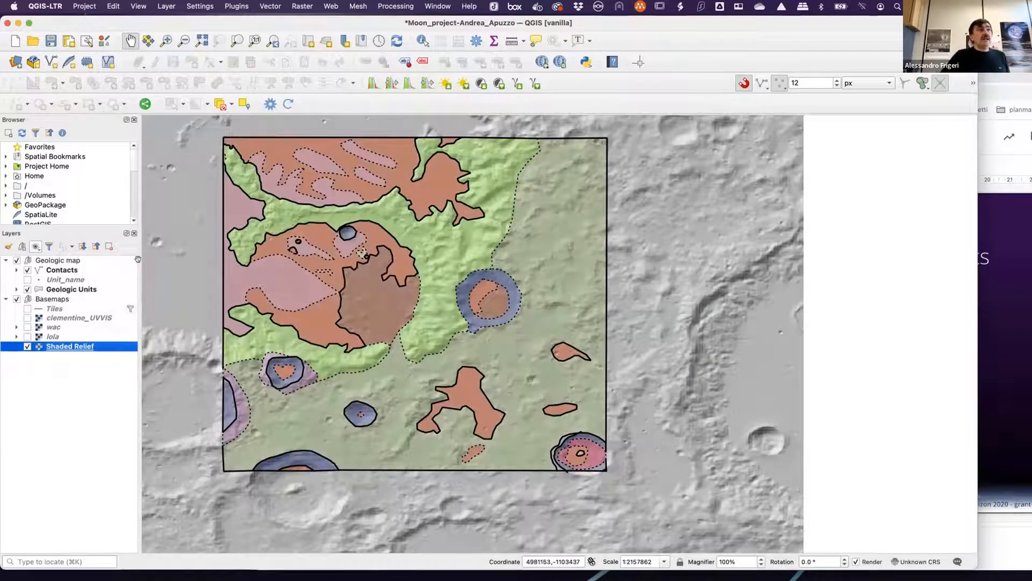
# - Apply the Location map theme and frame the mapping tile within its wider surroundings
pyautogui.click(36, 246)
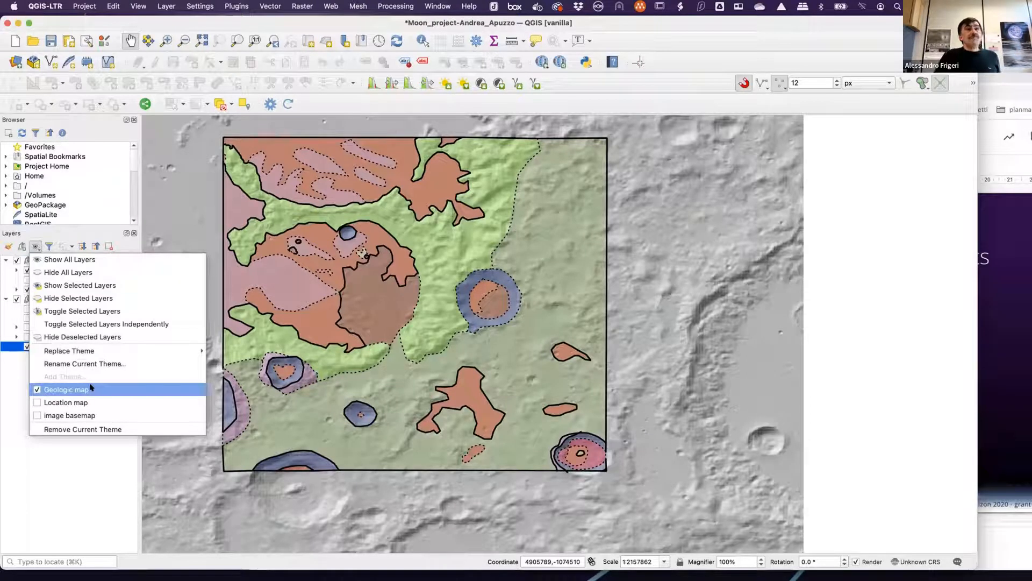
pyautogui.click(81, 402)
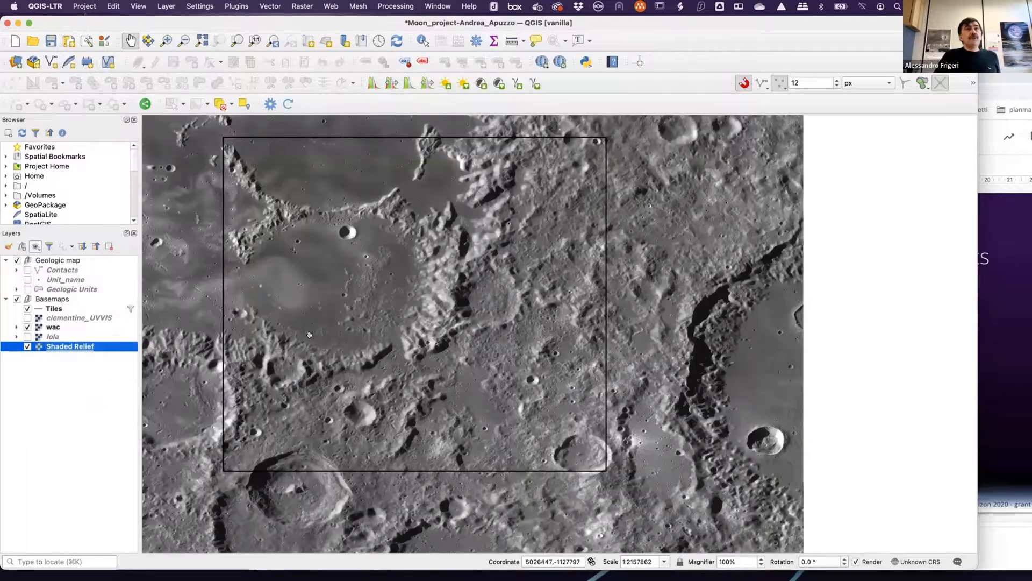
pyautogui.scroll(-1, 310, 334)
pyautogui.moveTo(310, 334); pyautogui.dragTo(440, 346)
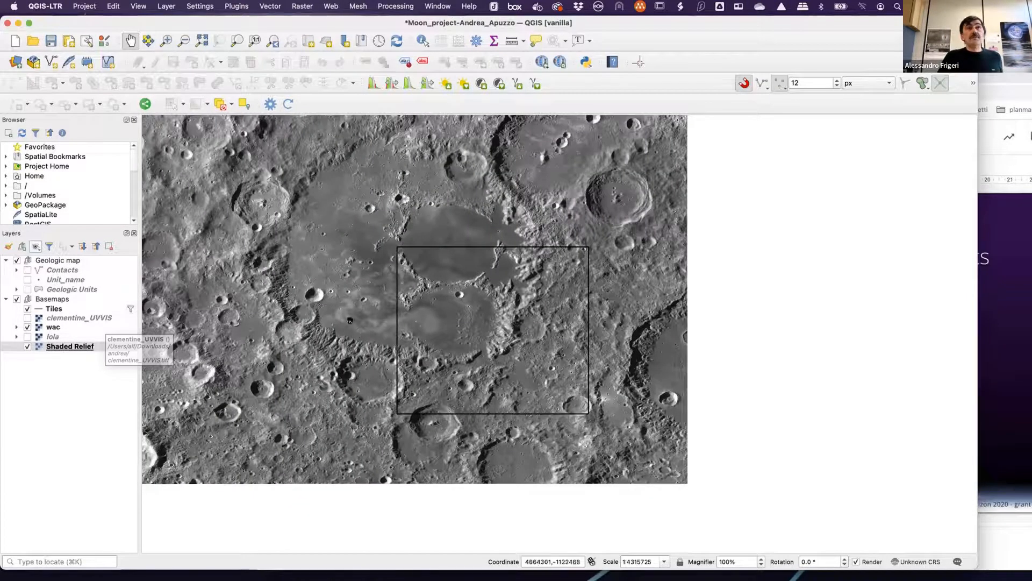
pyautogui.moveTo(648, 375); pyautogui.dragTo(677, 381)
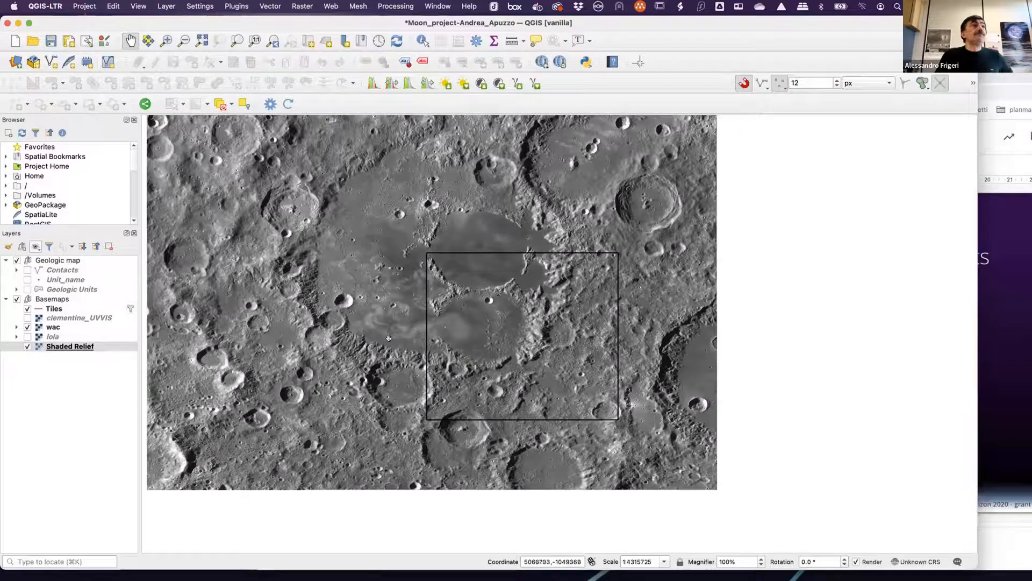
# - Create a new print layout titled gmap_winter_School2022 followed by a hyphen and the map author's full name
pyautogui.click(85, 6)
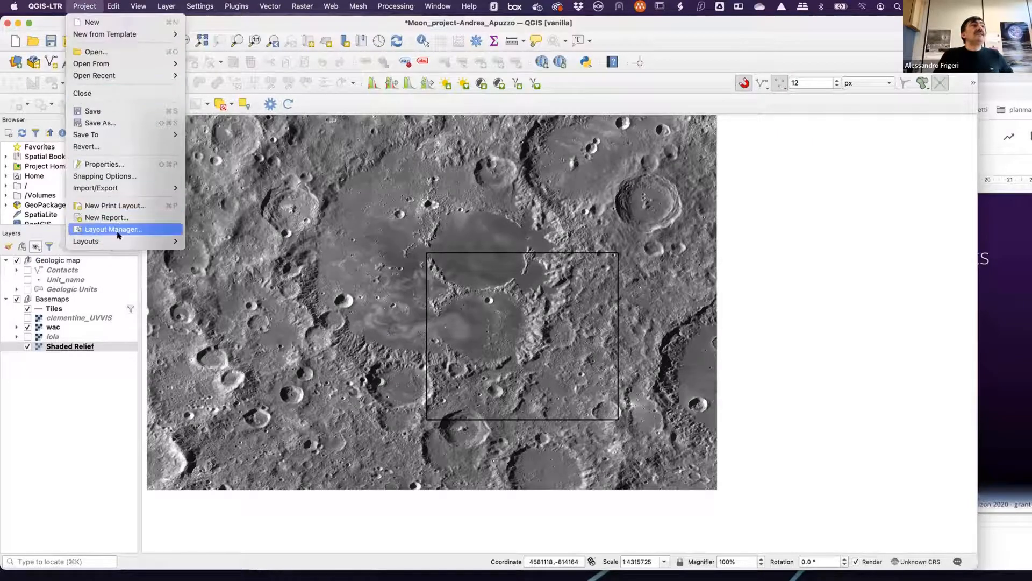
pyautogui.moveTo(118, 240)
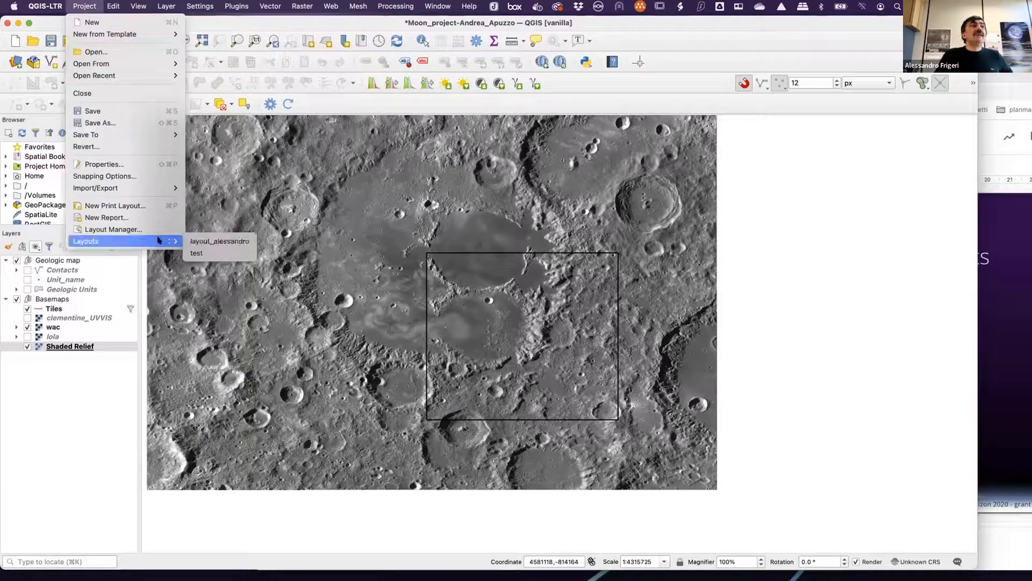
pyautogui.click(160, 206)
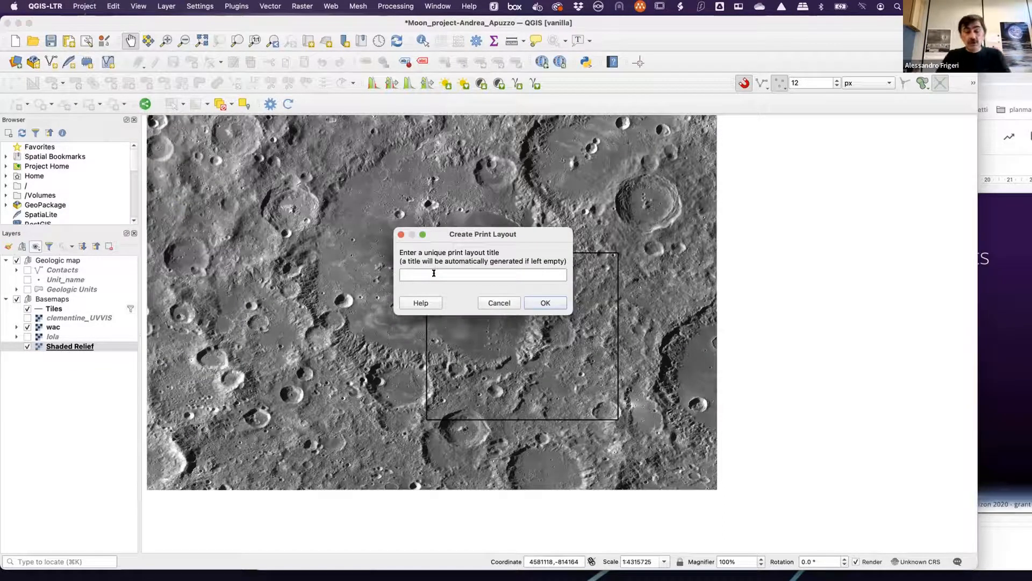
pyautogui.write('gmap_front')
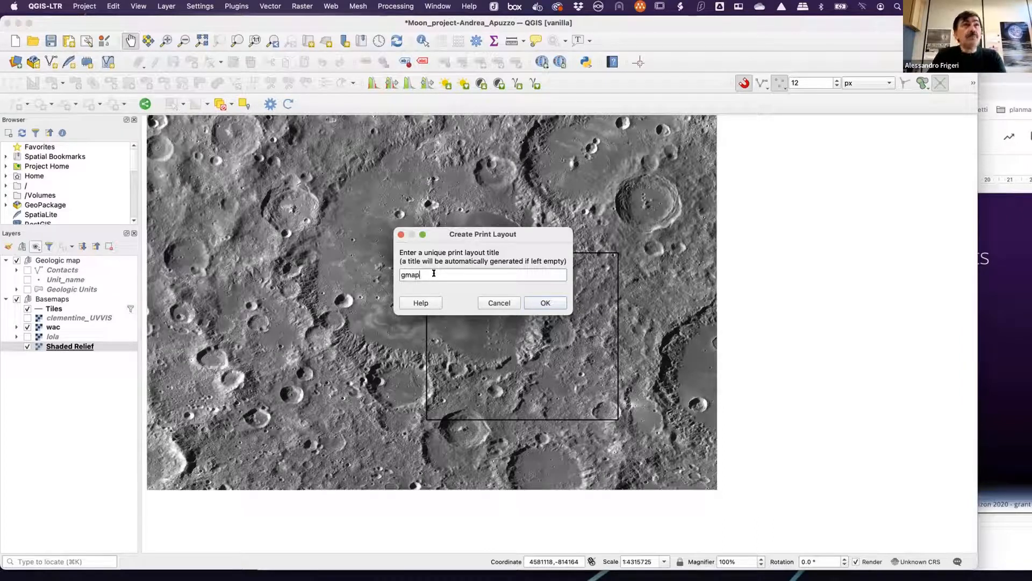
pyautogui.press('BackSpace')
pyautogui.press('BackSpace')
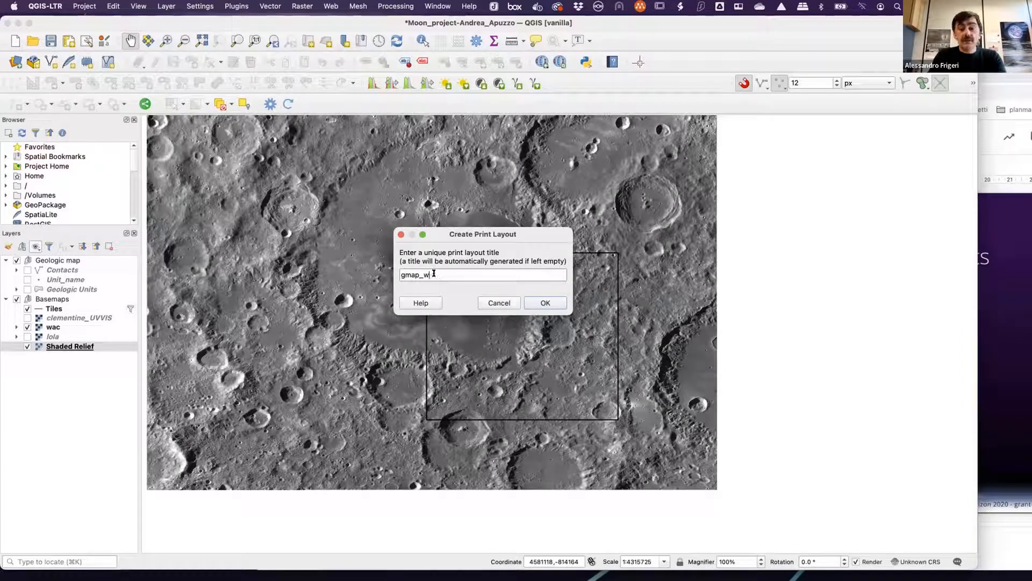
pyautogui.write('nter')
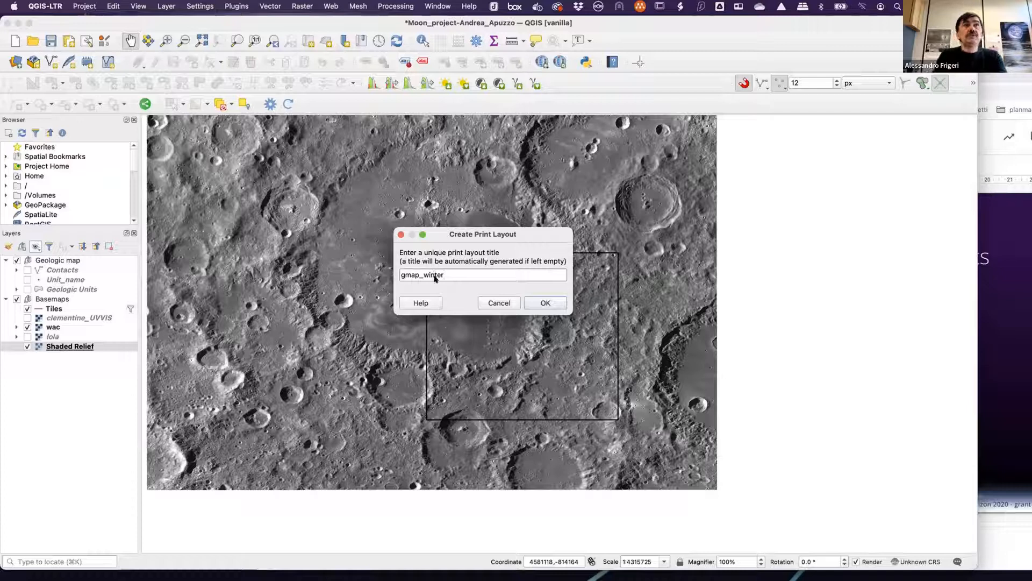
pyautogui.write('Sch')
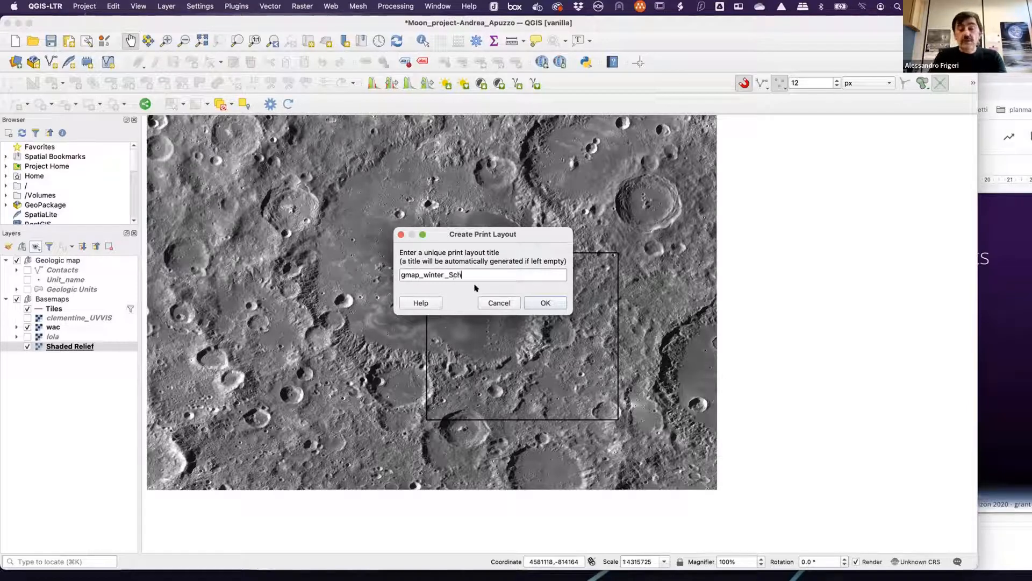
pyautogui.write('ool')
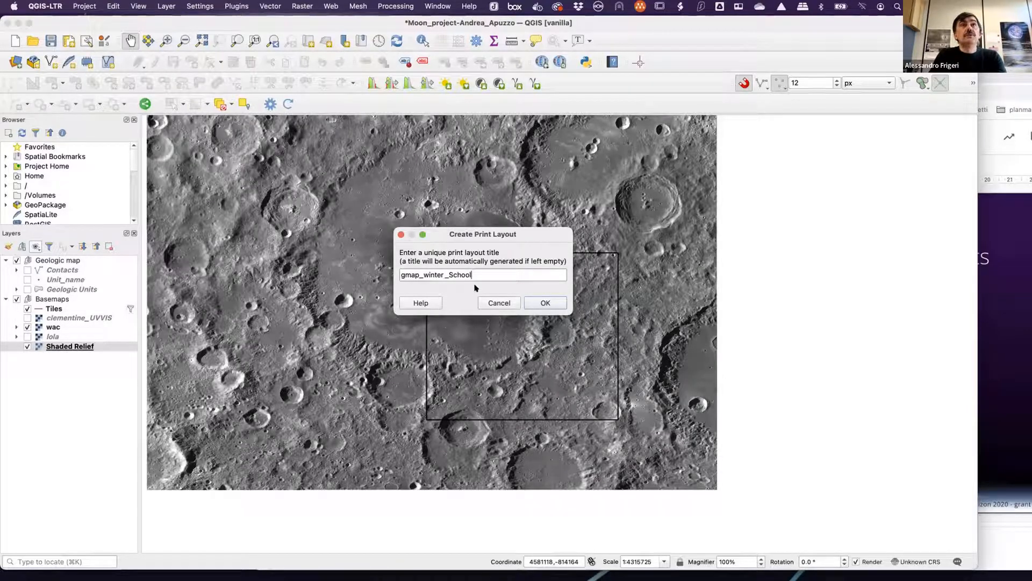
pyautogui.write('2022')
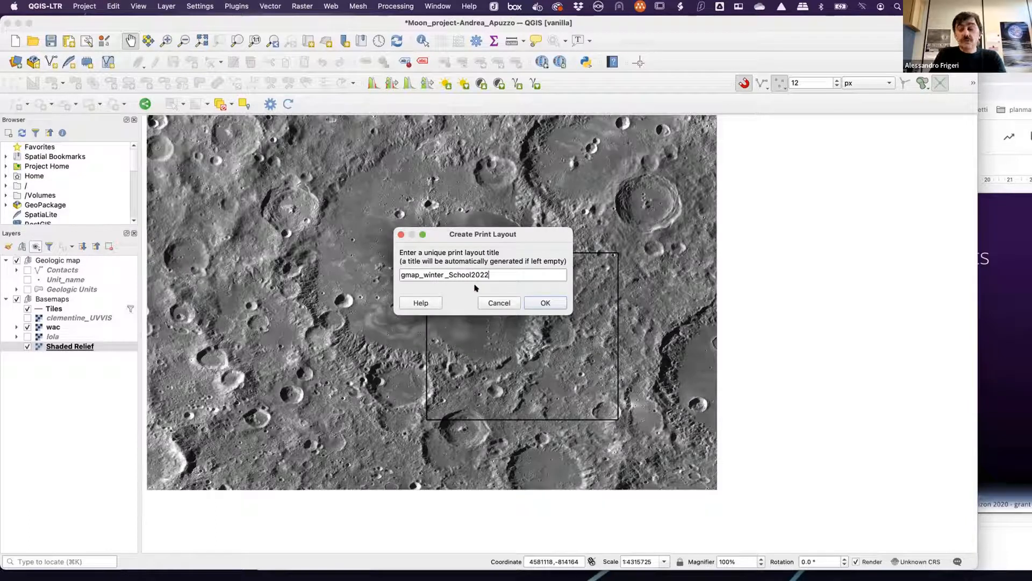
pyautogui.write('-Andre')
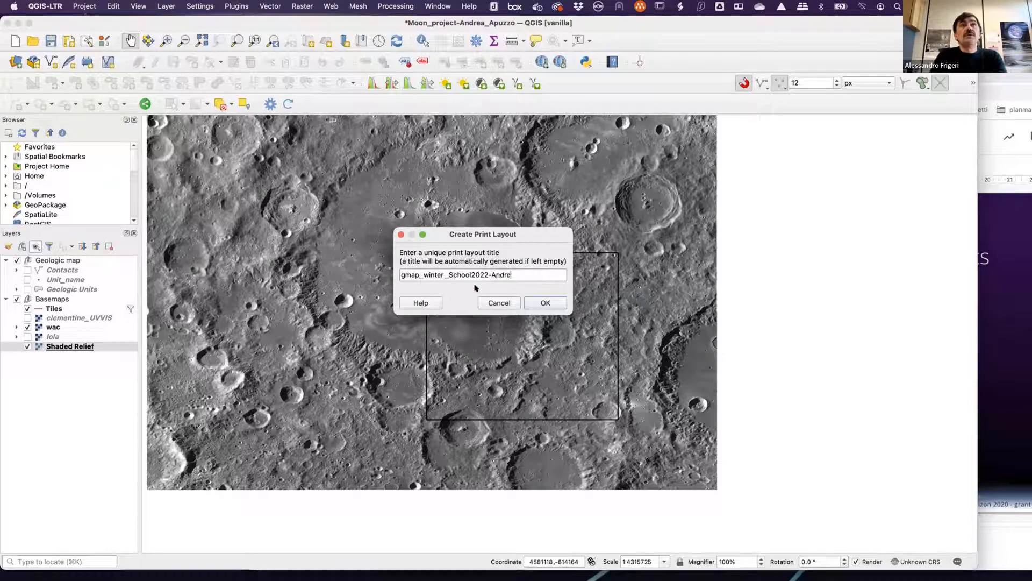
pyautogui.write('a_Apuzzo')
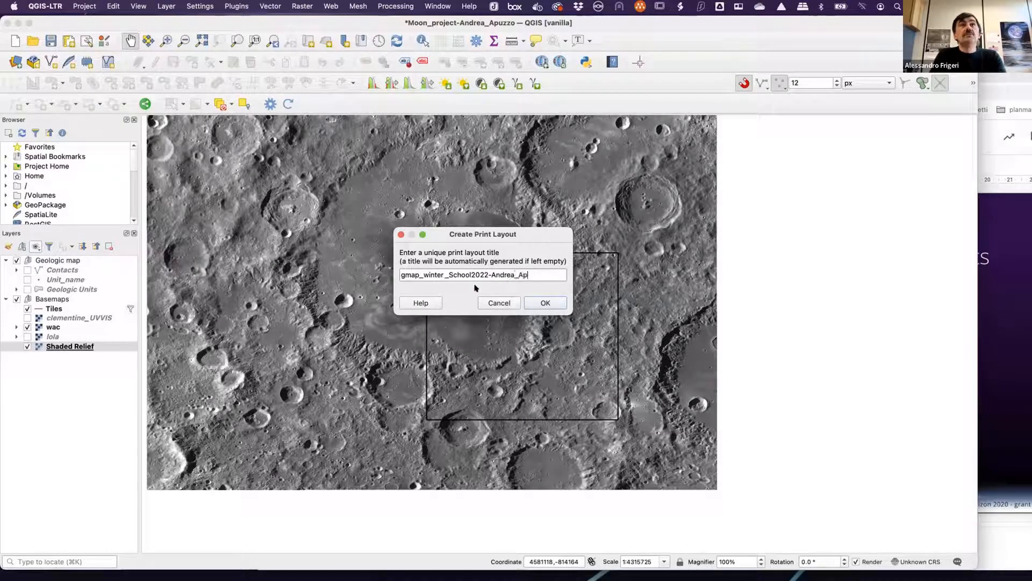
pyautogui.click(544, 301)
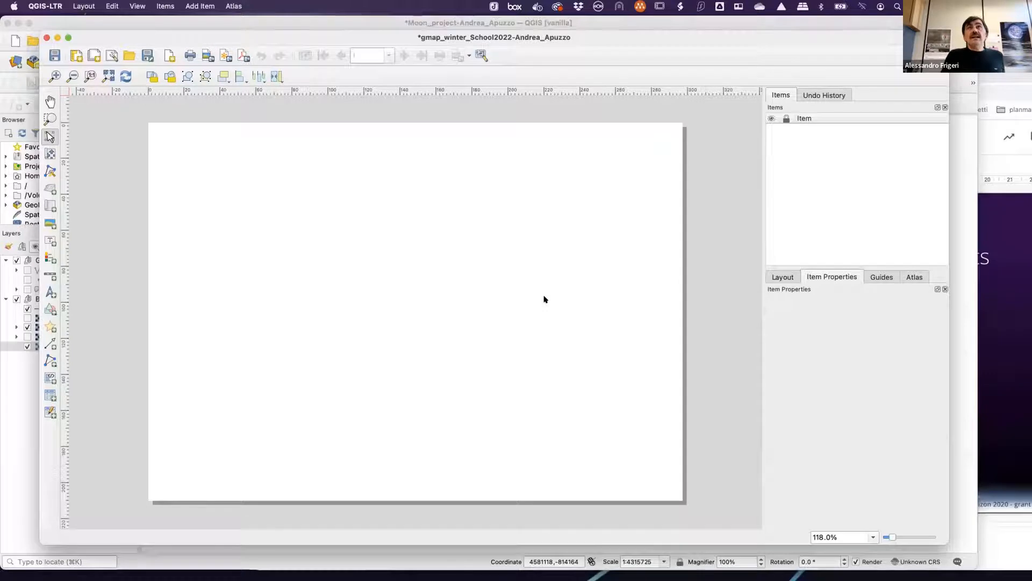
pyautogui.moveTo(329, 34); pyautogui.dragTo(289, 23)
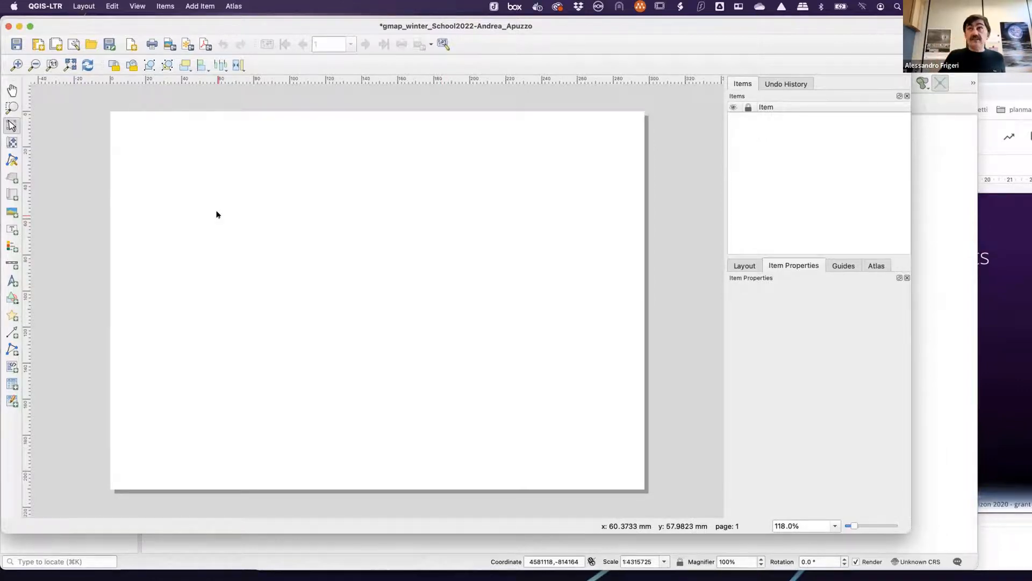
# - Switch to the Google Slides tutorial in Chrome and review the slides on preparing map themes and starting the Layout Manager
pyautogui.moveTo(1008, 67); pyautogui.dragTo(883, 47)
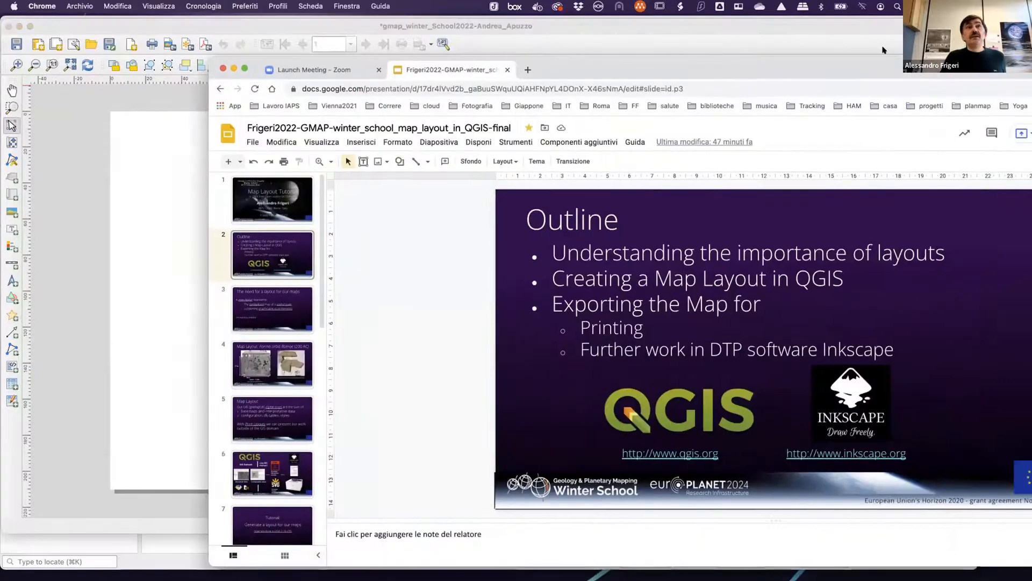
pyautogui.scroll(-5, 194, 408)
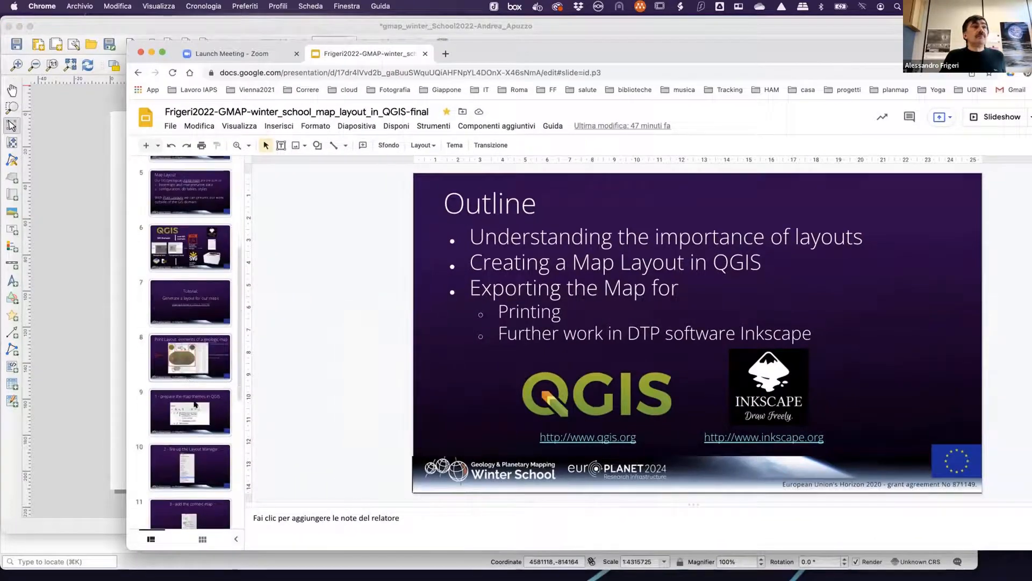
pyautogui.click(195, 409)
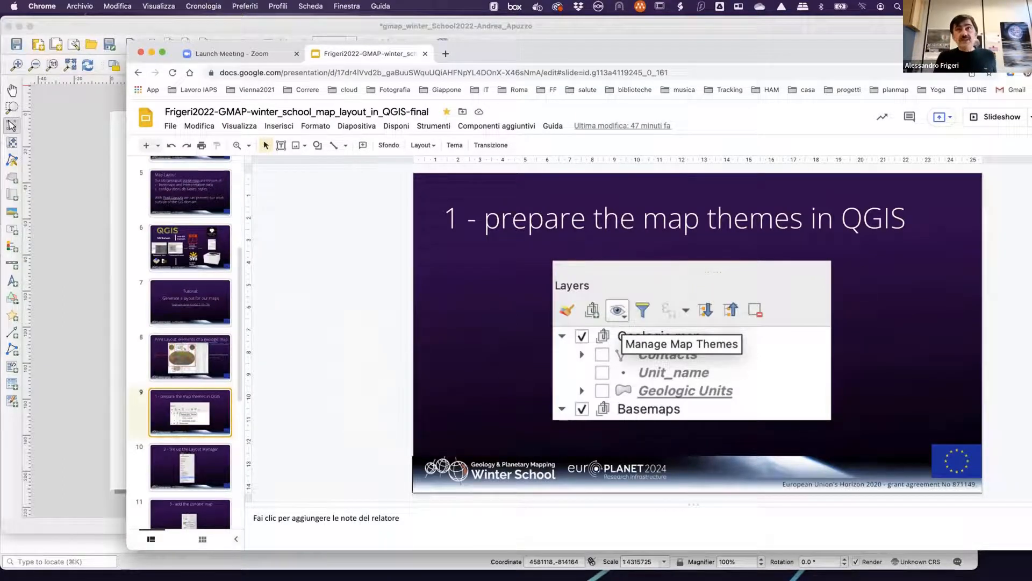
pyautogui.press('Down')
pyautogui.press('Up')
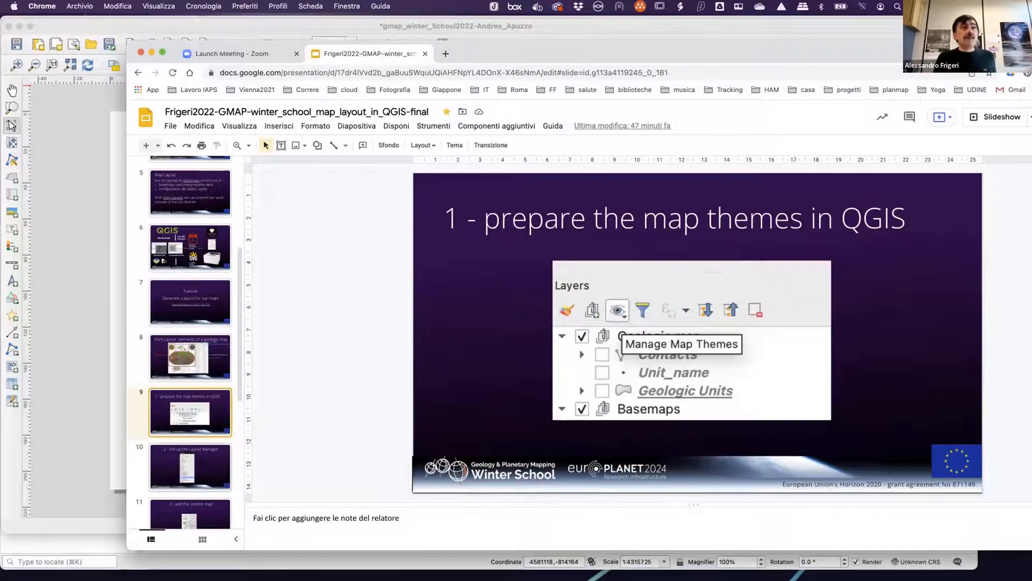
pyautogui.press('Down')
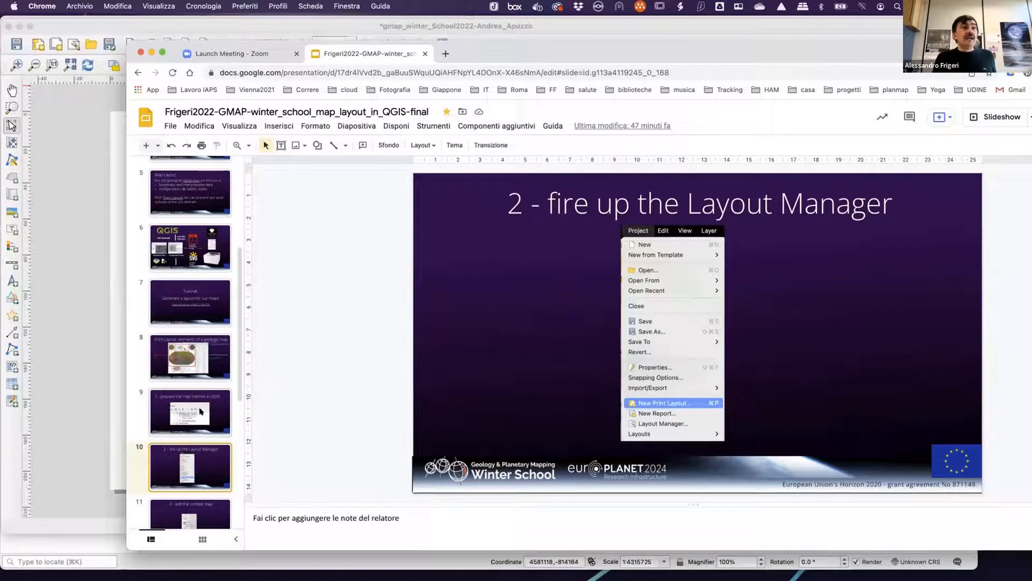
# - View the tutorial slide on adding the context map, then switch back to the QGIS print layout window
pyautogui.scroll(-1, 200, 412)
pyautogui.press('Down')
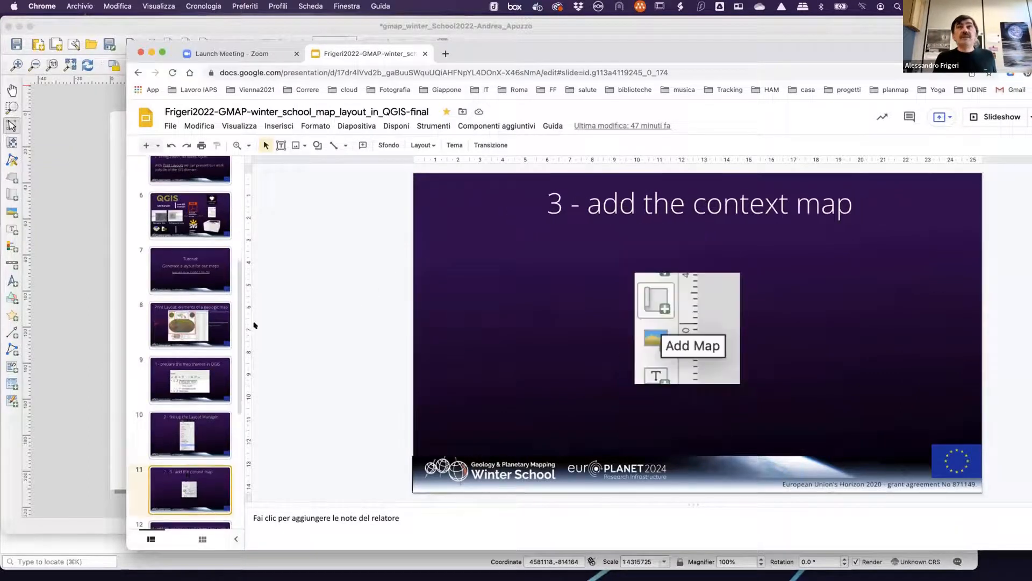
pyautogui.moveTo(557, 52); pyautogui.dragTo(966, 196)
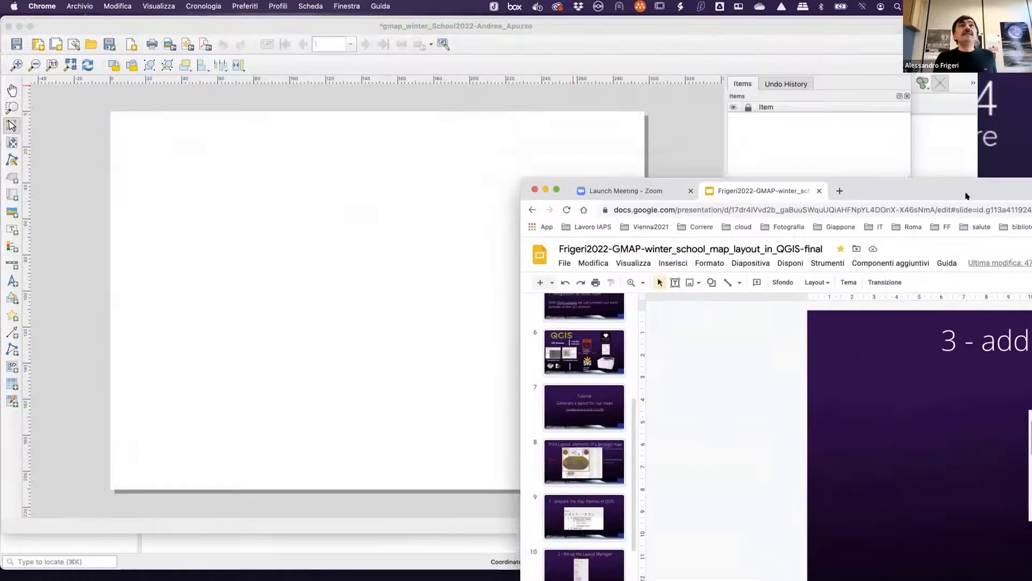
pyautogui.click(388, 207)
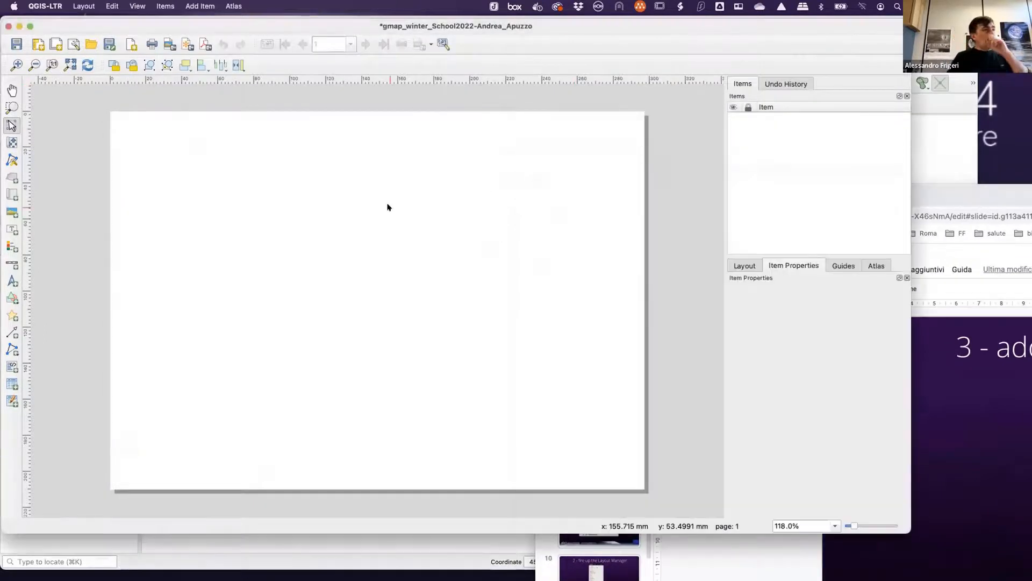
# - Add a map item about 150 mm by 133 mm to the page, shift it toward the page's upper-left corner and enlarge it slightly
pyautogui.click(7, 195)
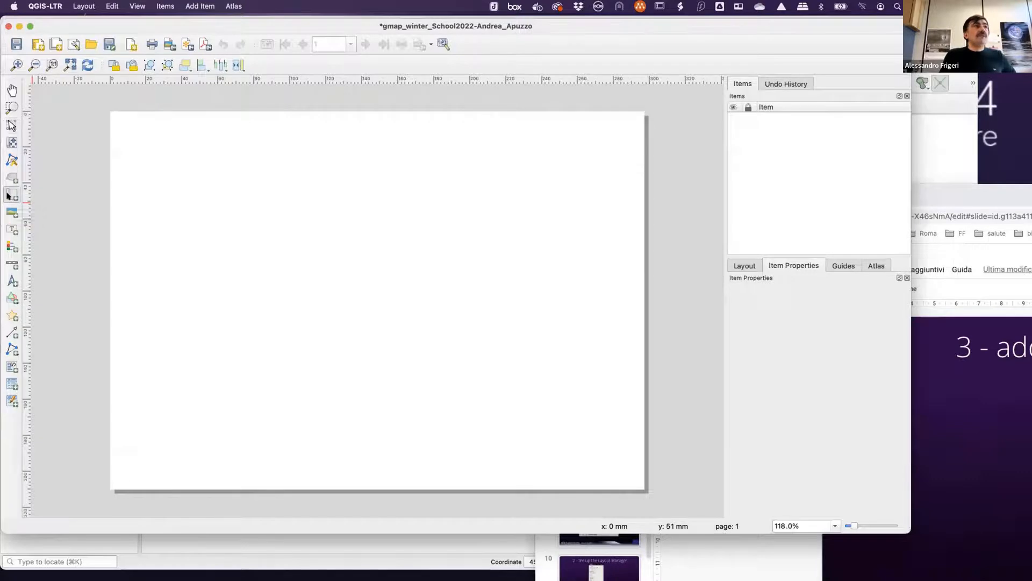
pyautogui.moveTo(166, 158); pyautogui.dragTo(434, 392)
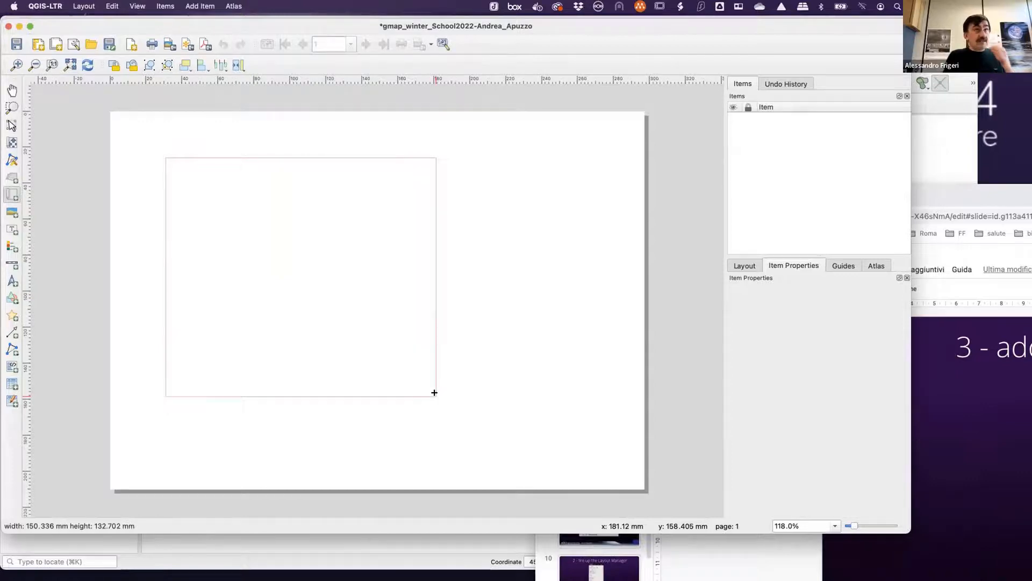
pyautogui.moveTo(435, 393); pyautogui.dragTo(434, 393)
pyautogui.moveTo(371, 306); pyautogui.dragTo(353, 297)
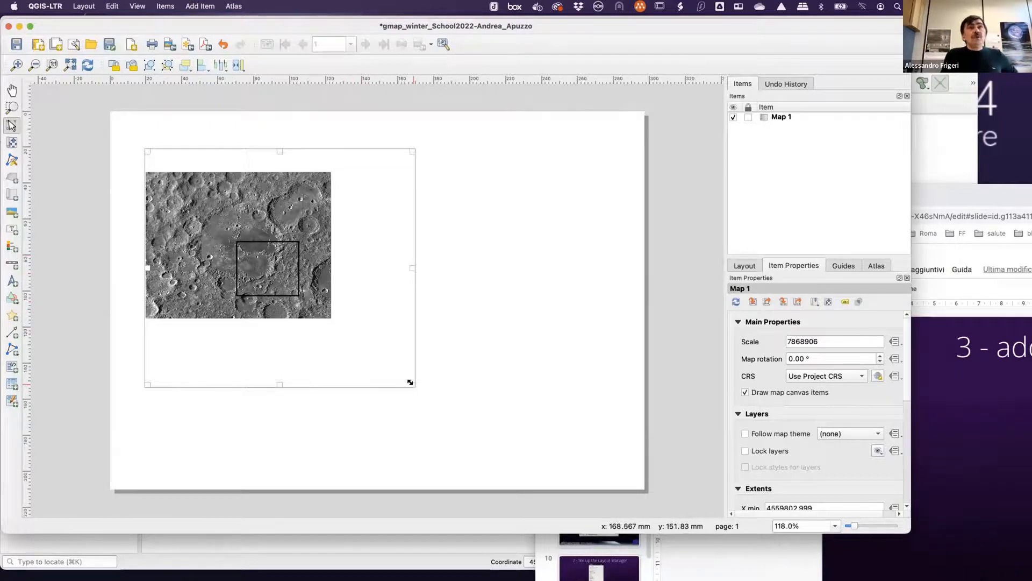
pyautogui.moveTo(414, 391); pyautogui.dragTo(432, 409)
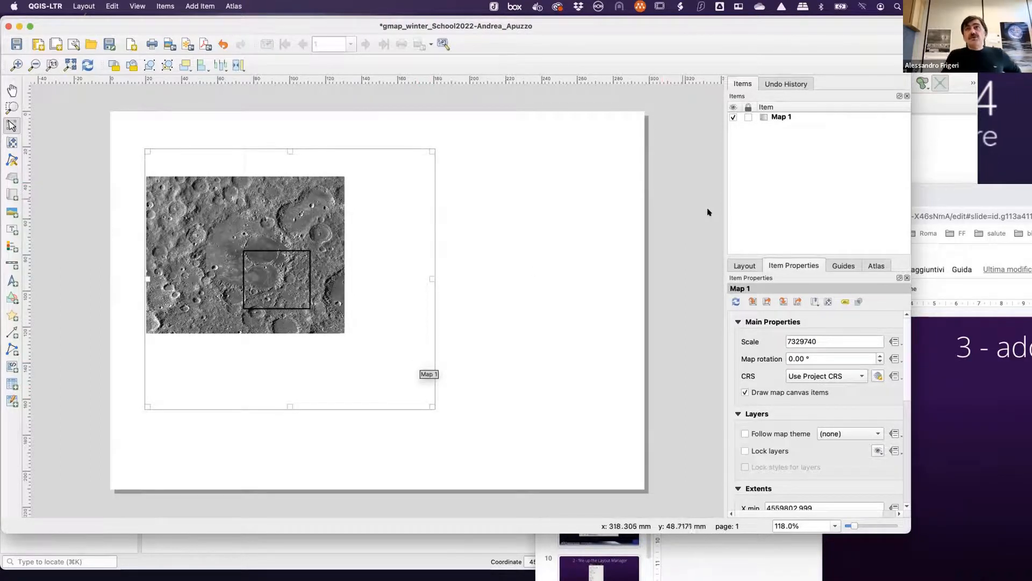
# - Widen the item properties area and rename the map item as Geologic map
pyautogui.moveTo(720, 219); pyautogui.dragTo(676, 221)
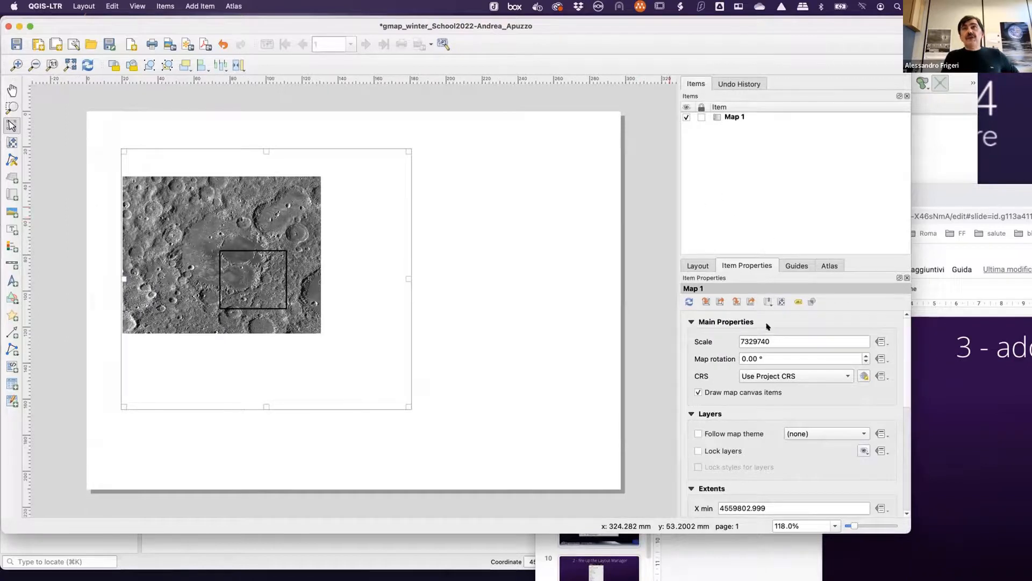
pyautogui.doubleClick(743, 117)
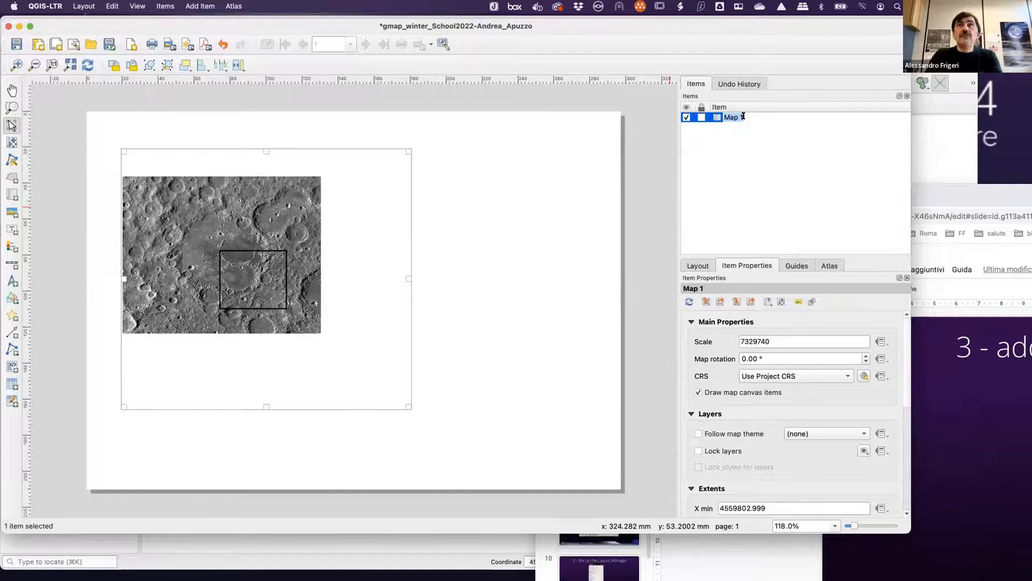
pyautogui.write('G')
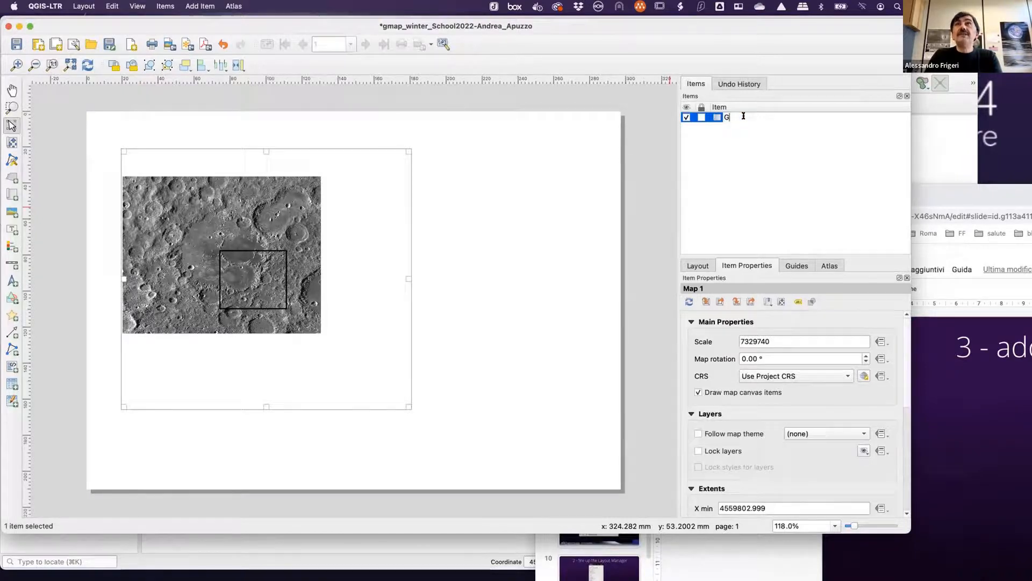
pyautogui.write('eol')
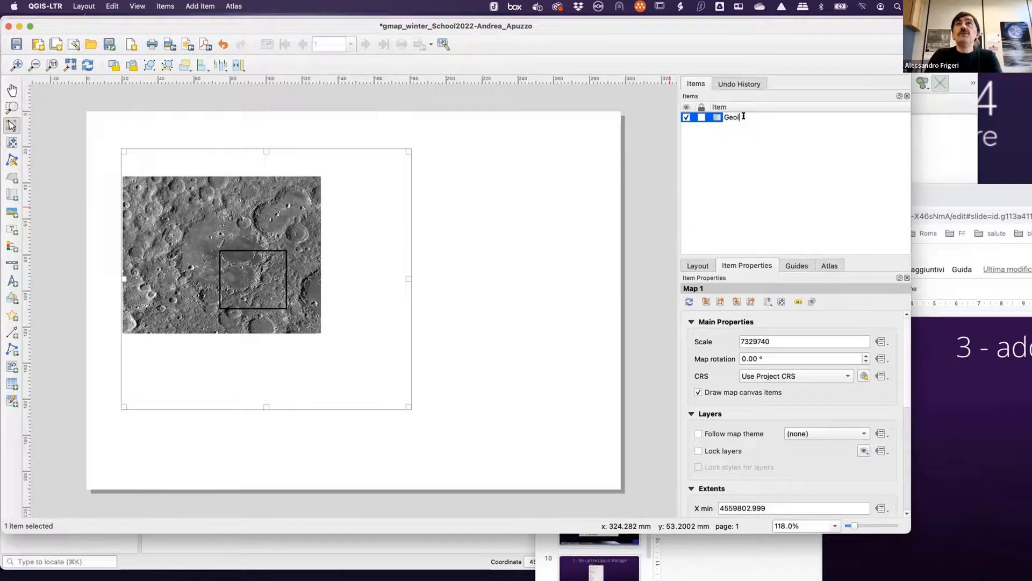
pyautogui.write('ogic map')
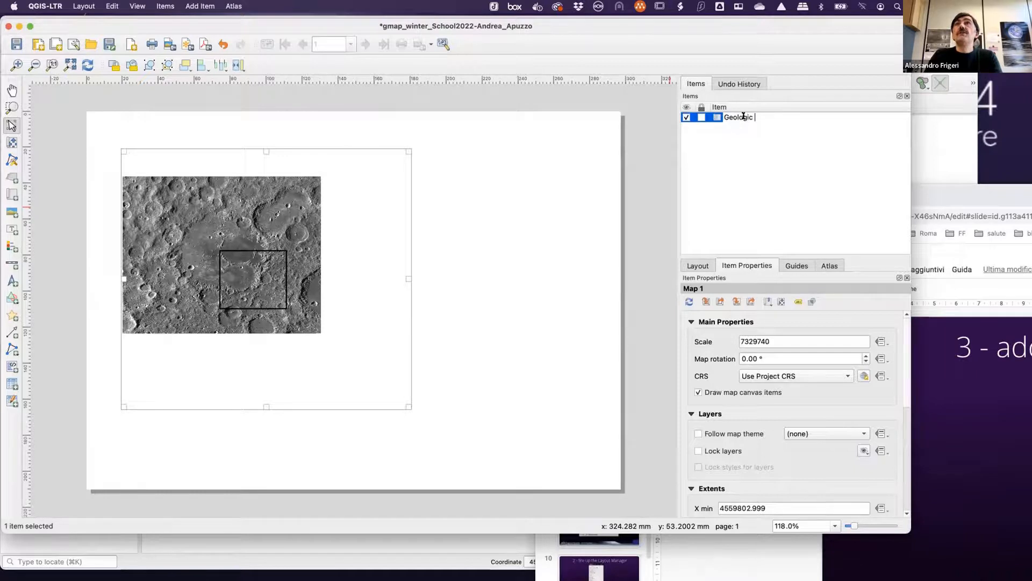
pyautogui.press('Return')
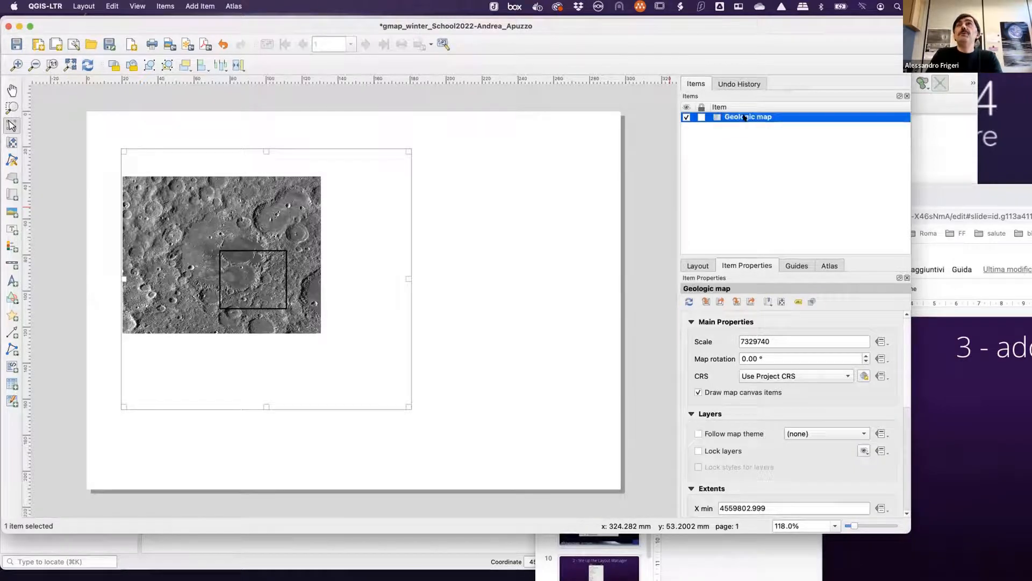
# - Make the map item follow the Geologic map theme
pyautogui.click(697, 434)
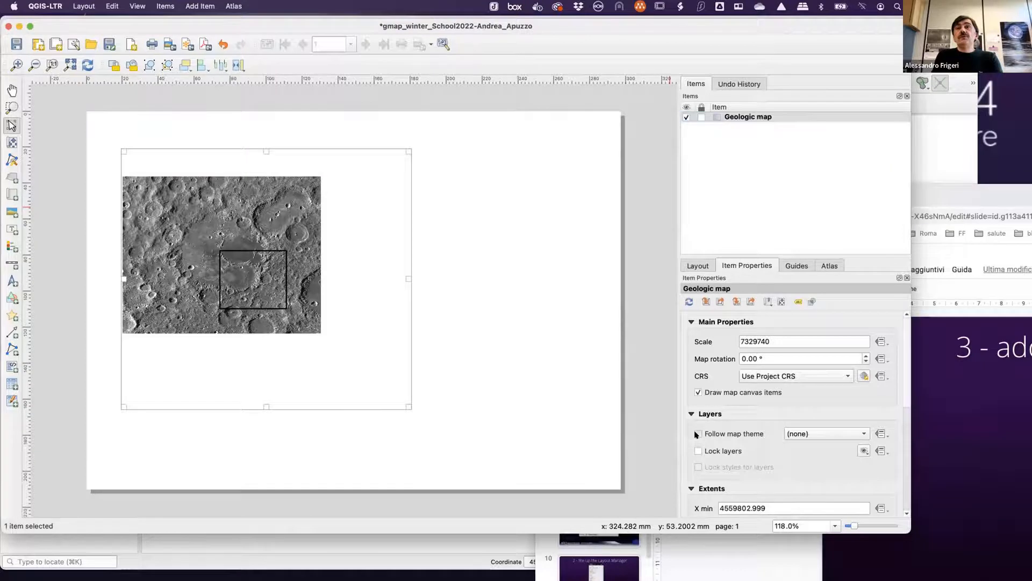
pyautogui.click(857, 435)
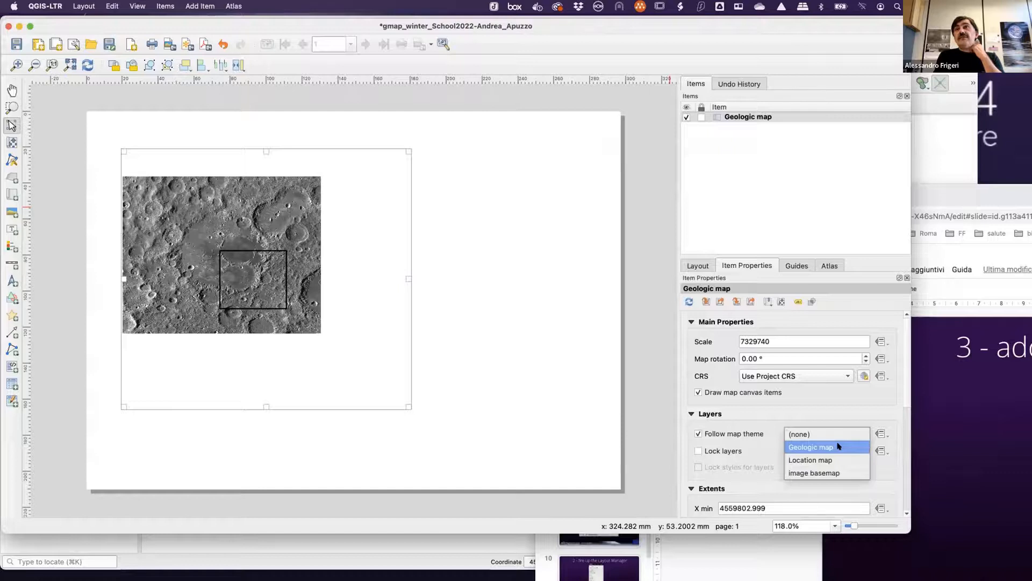
pyautogui.click(839, 446)
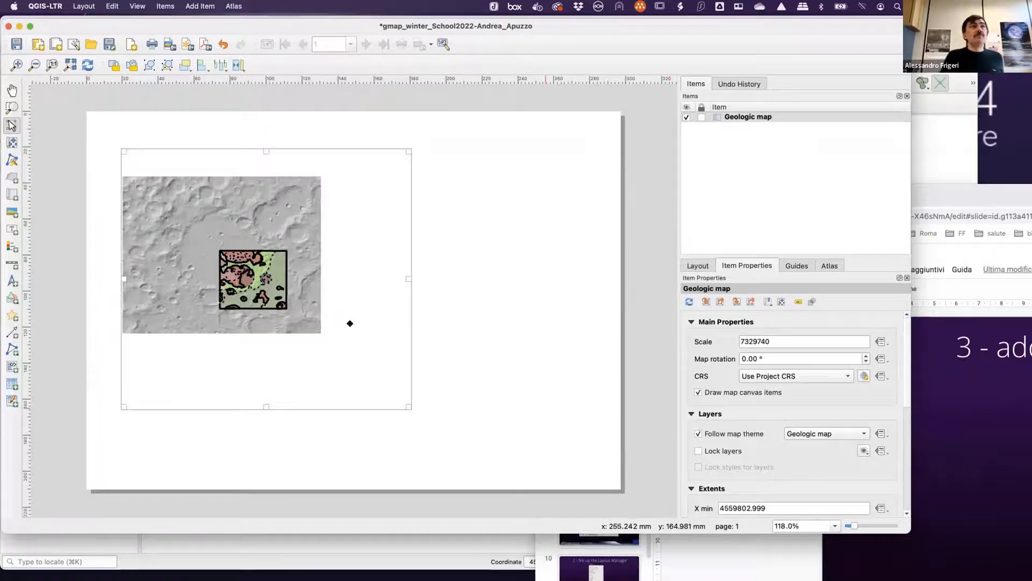
pyautogui.click(313, 297)
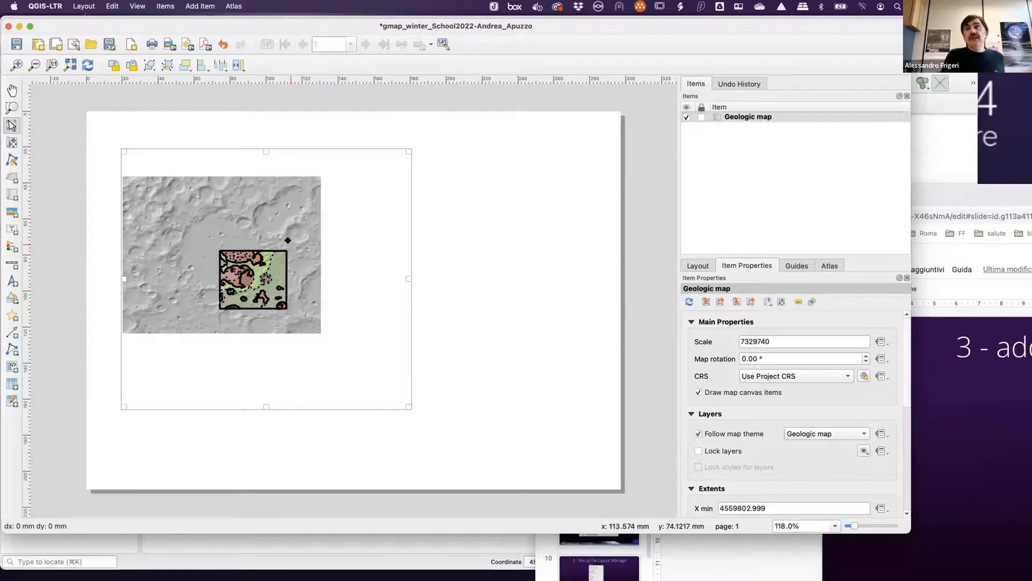
# - Set the geologic map's scale to 1500000
pyautogui.click(778, 338)
pyautogui.press('Left')
pyautogui.press('Left')
pyautogui.press('Left')
pyautogui.press('Left')
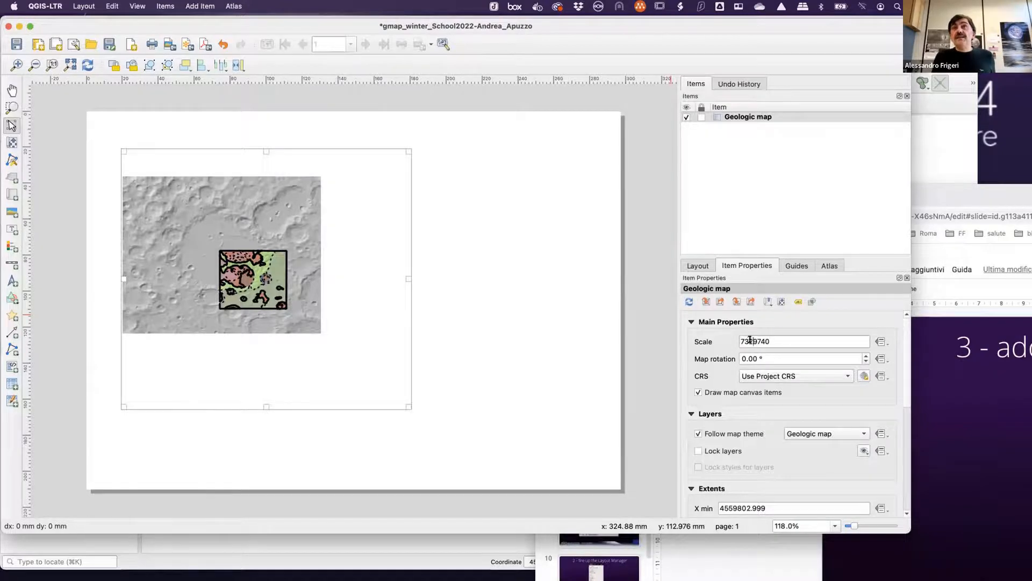
pyautogui.moveTo(768, 338); pyautogui.dragTo(712, 341)
pyautogui.write('150')
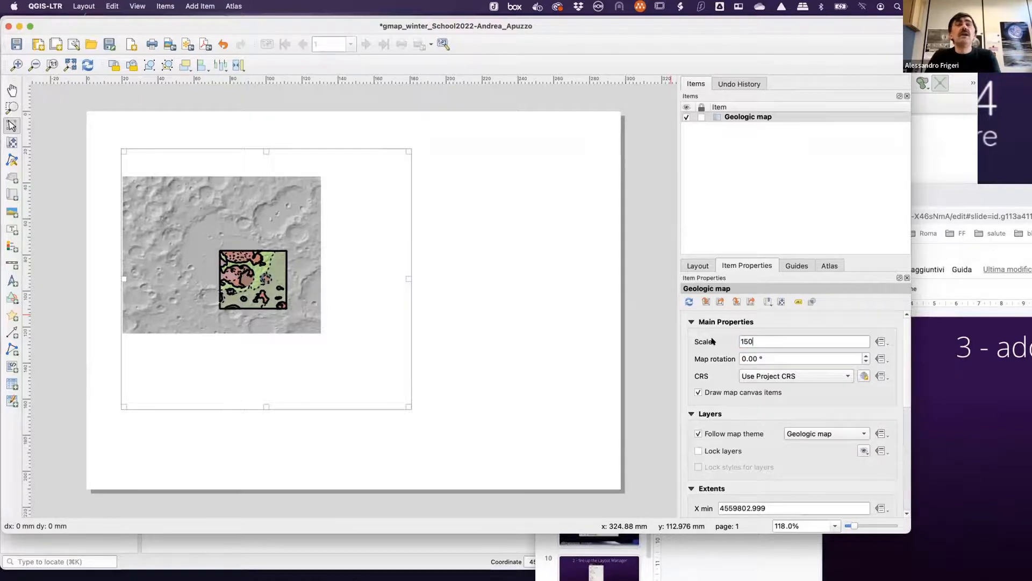
pyautogui.write('0000')
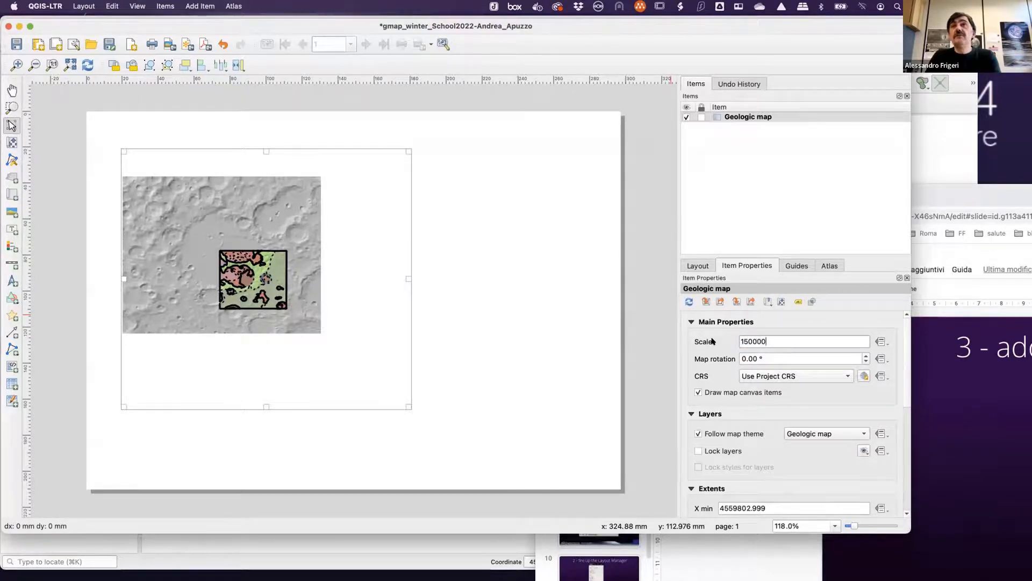
pyautogui.press('Return')
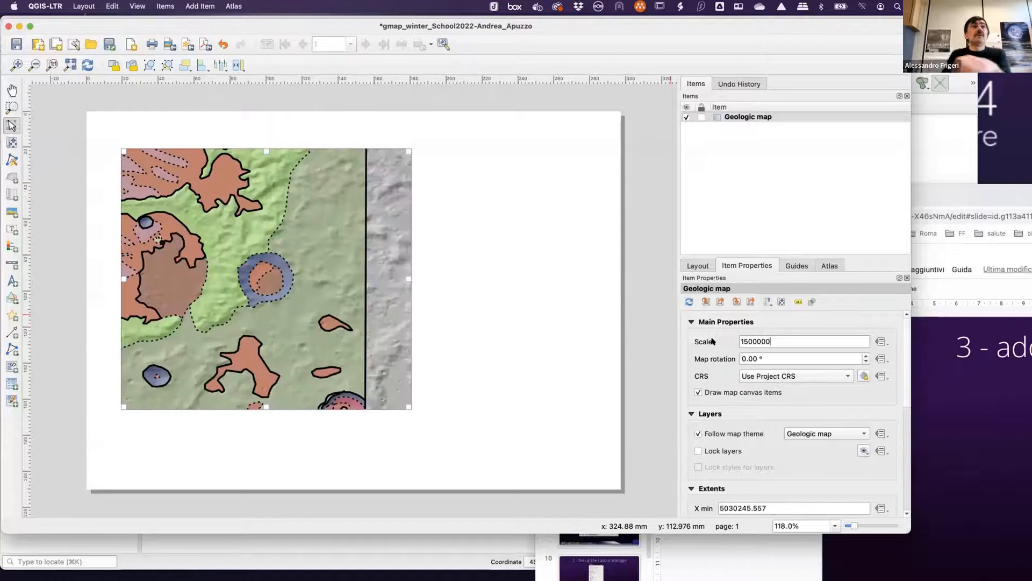
# - Shift the map content so the mapped tile's upper-left corner meets the frame's corner, and enlarge the frame toward the page's lower right
pyautogui.moveTo(279, 264)
pyautogui.mouseDown()
pyautogui.moveTo(314, 261)
pyautogui.moveTo(287, 262)
pyautogui.mouseUp()
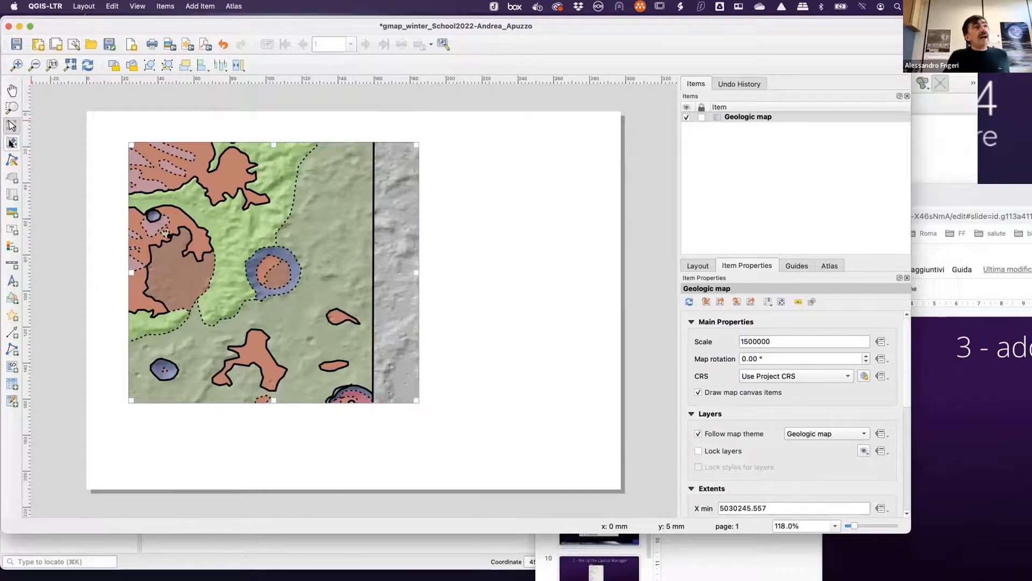
pyautogui.click(11, 142)
pyautogui.moveTo(271, 254); pyautogui.dragTo(235, 236)
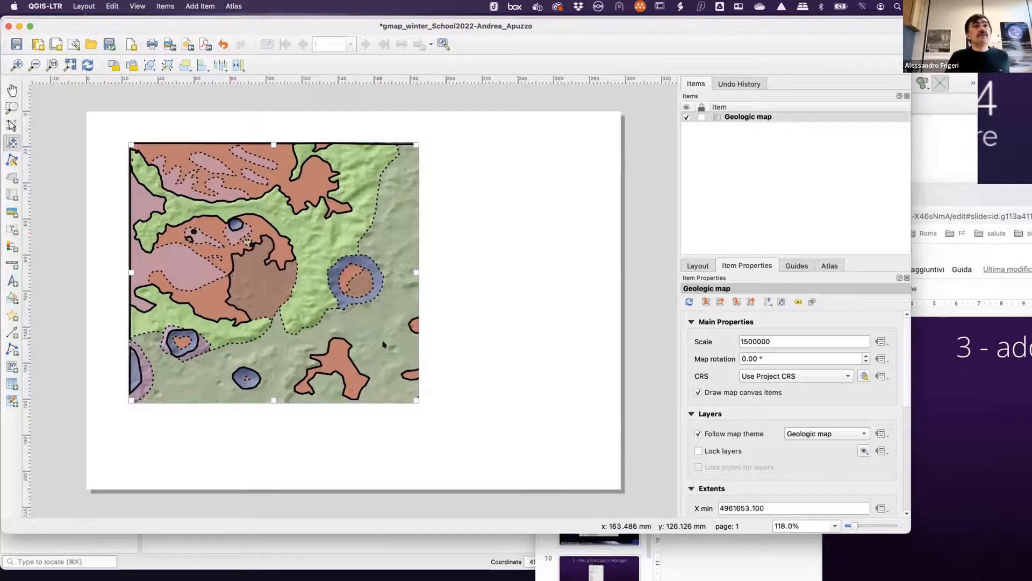
pyautogui.click(12, 125)
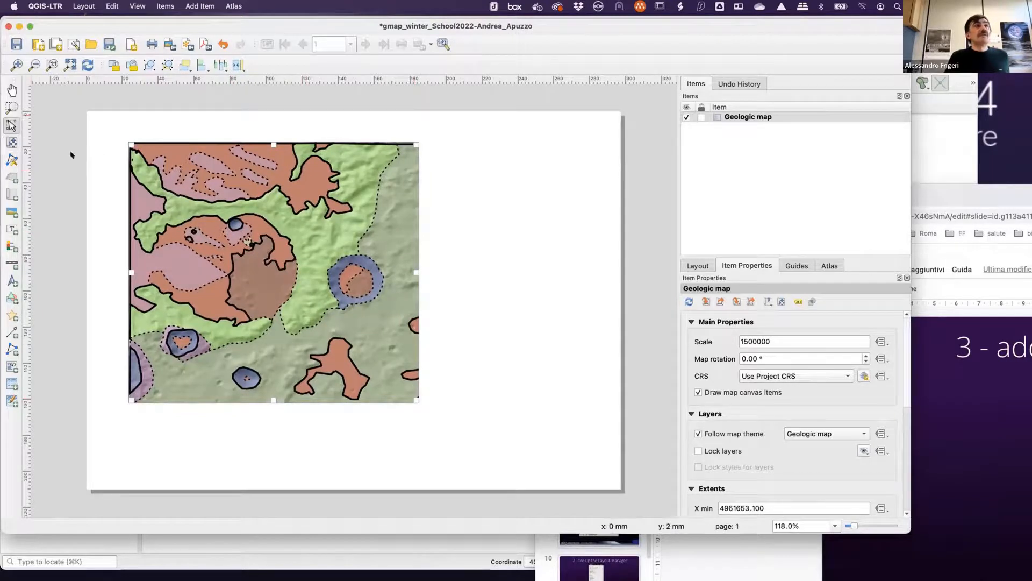
pyautogui.moveTo(412, 395); pyautogui.dragTo(474, 444)
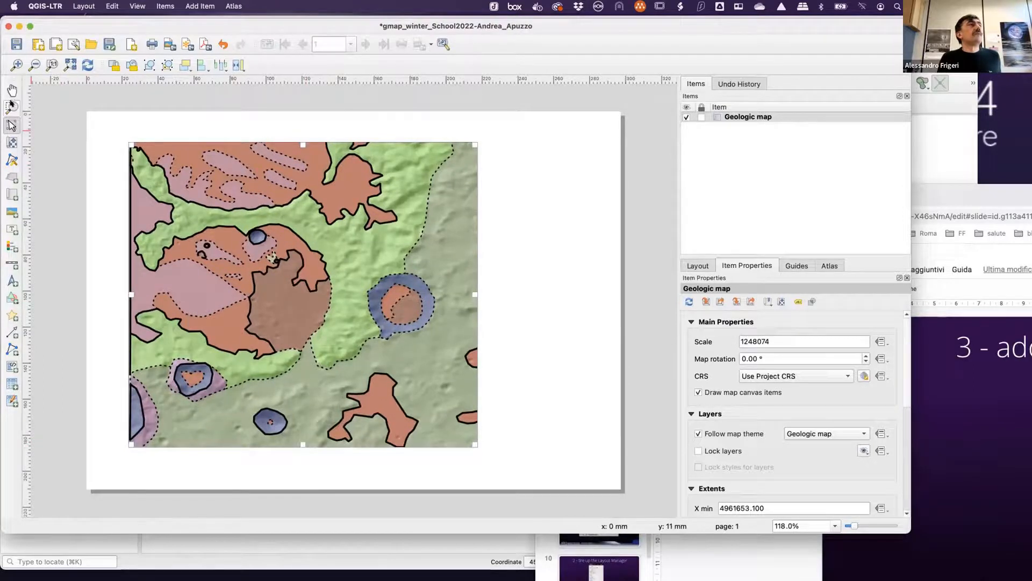
# - Nudge the map content slightly down within its frame to reveal the tile's upper border, undoing the further shift
pyautogui.click(11, 142)
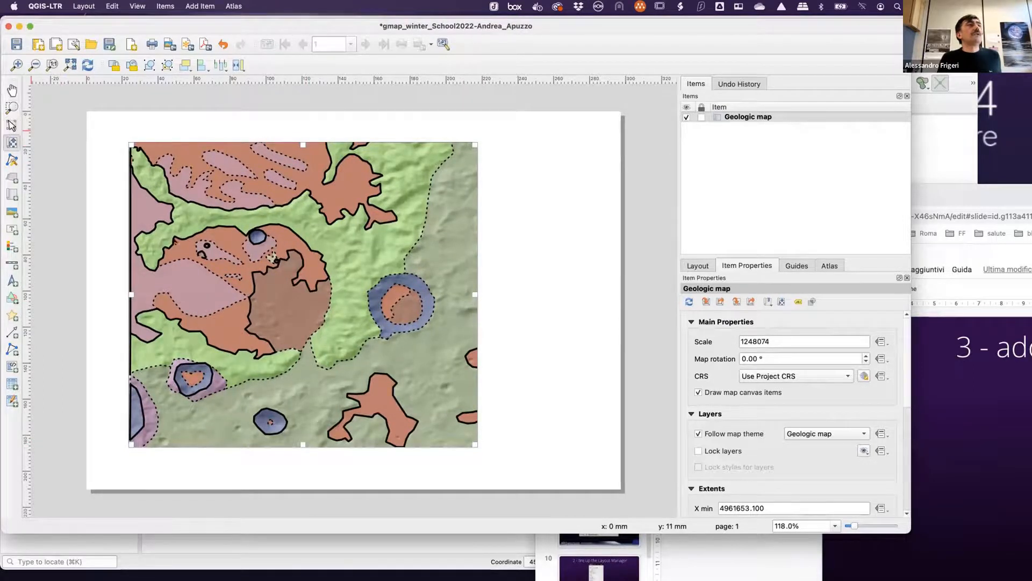
pyautogui.moveTo(197, 251); pyautogui.dragTo(198, 254)
pyautogui.moveTo(252, 290); pyautogui.dragTo(261, 273)
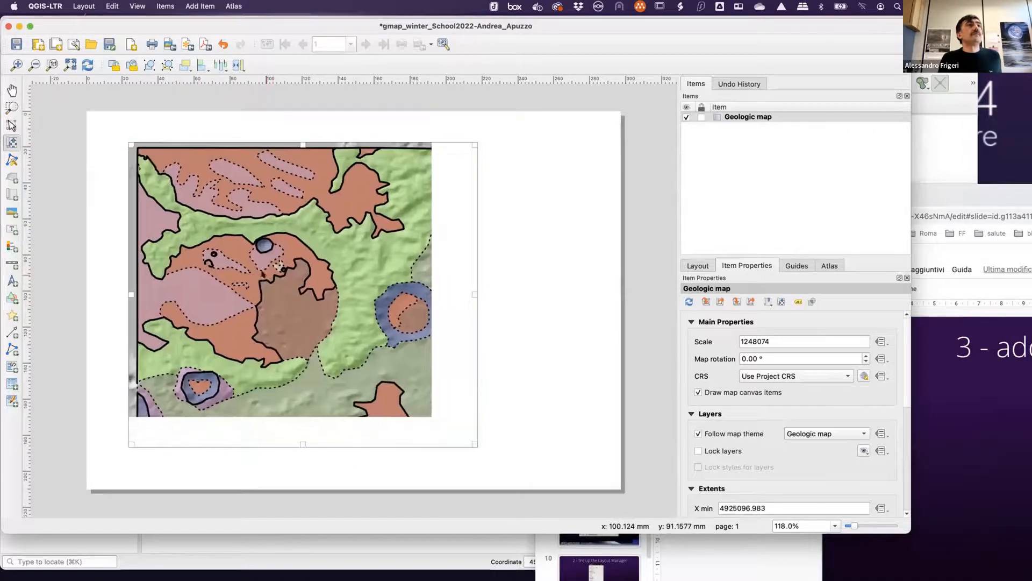
pyautogui.press('super+z')
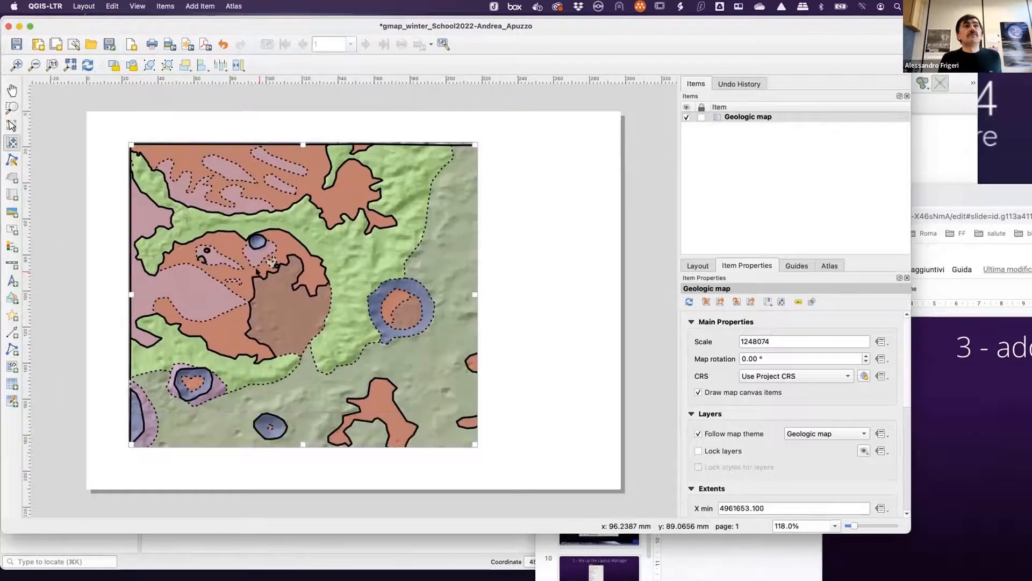
# - Set the geologic map's scale to 2000000 to fit the whole mapped tile in the frame
pyautogui.click(762, 339)
pyautogui.press('Left')
pyautogui.press('Left')
pyautogui.press('Left')
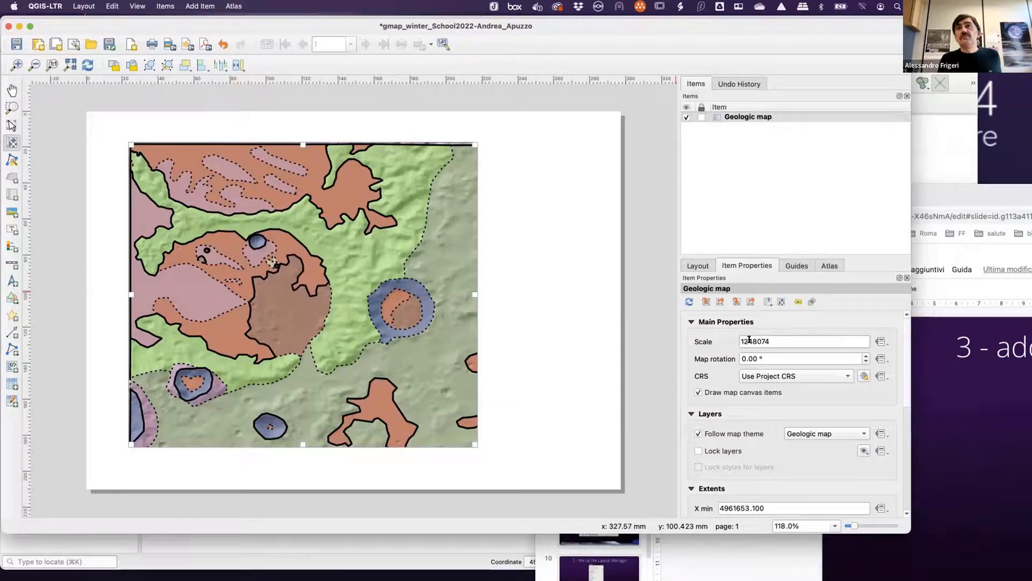
pyautogui.click(769, 340)
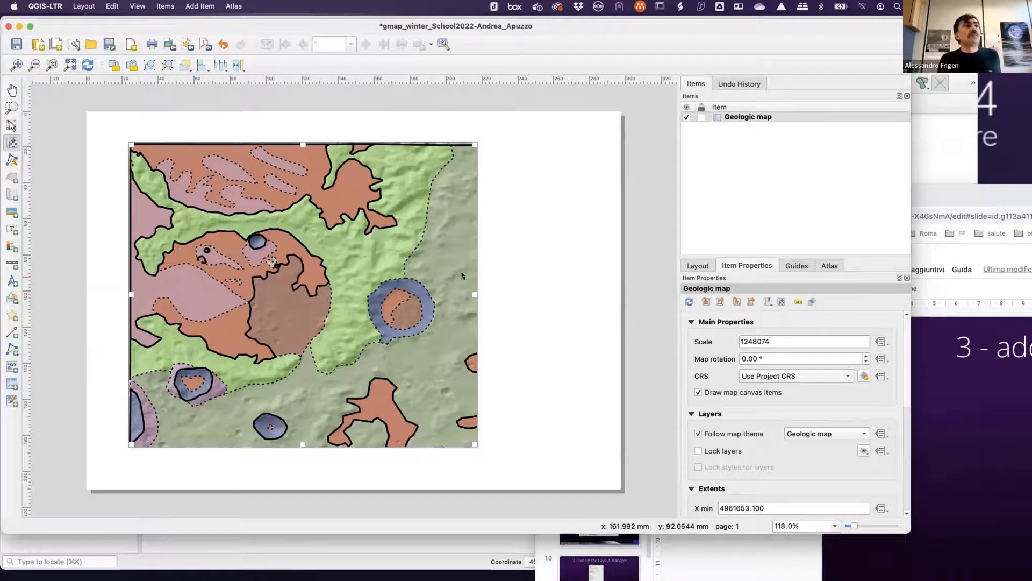
pyautogui.press('super+a')
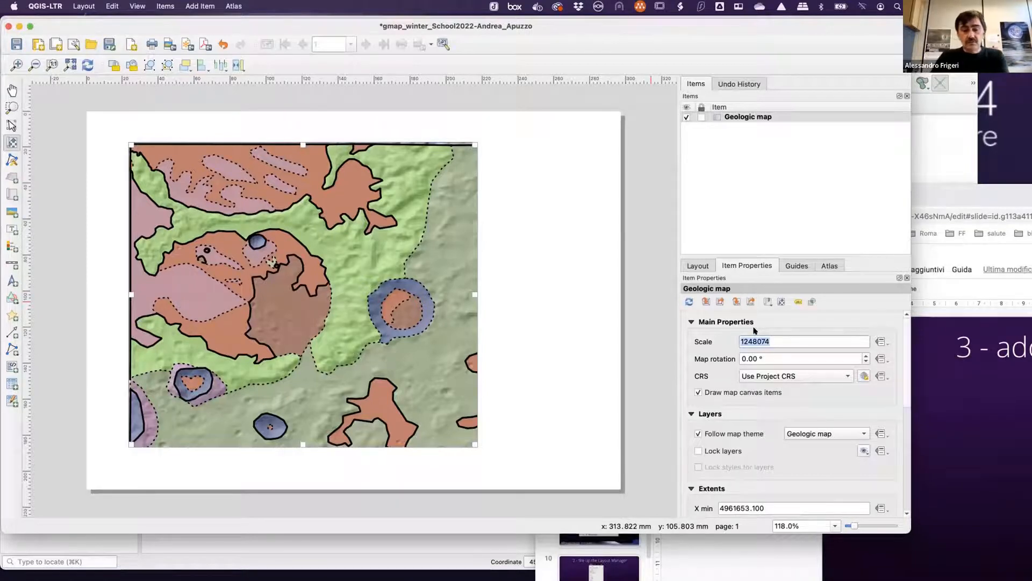
pyautogui.write('2000')
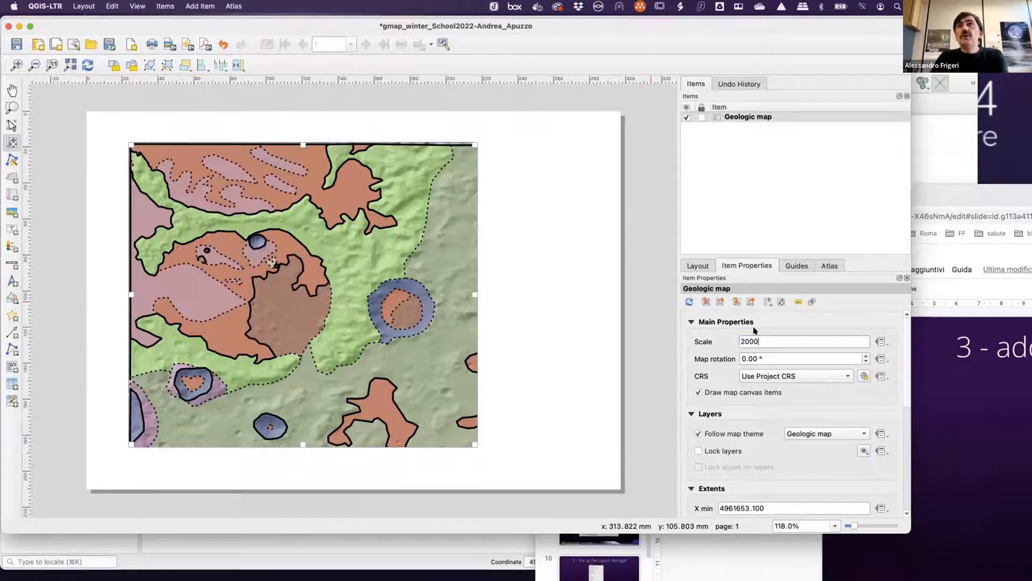
pyautogui.write('000')
pyautogui.press('Return')
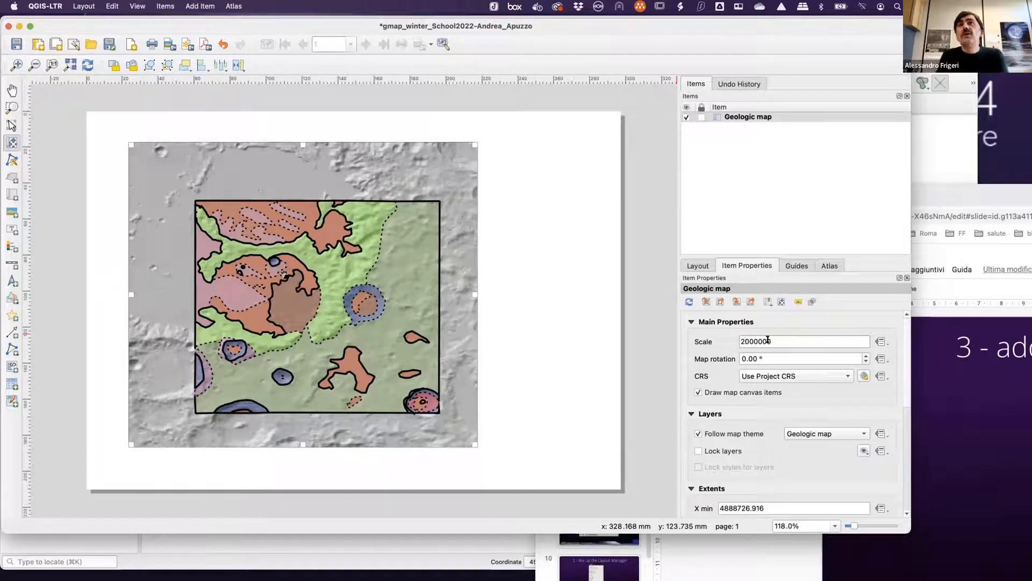
# - Change the geologic map's scale to 1500000 for the enlarged frame
pyautogui.press('BackSpace')
pyautogui.write('1')
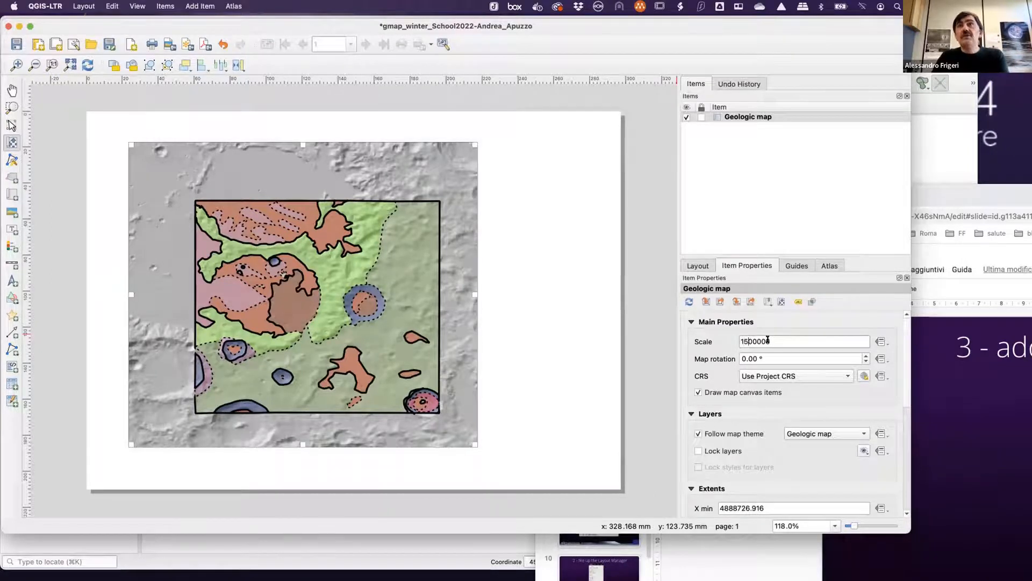
pyautogui.write('5')
pyautogui.press('Return')
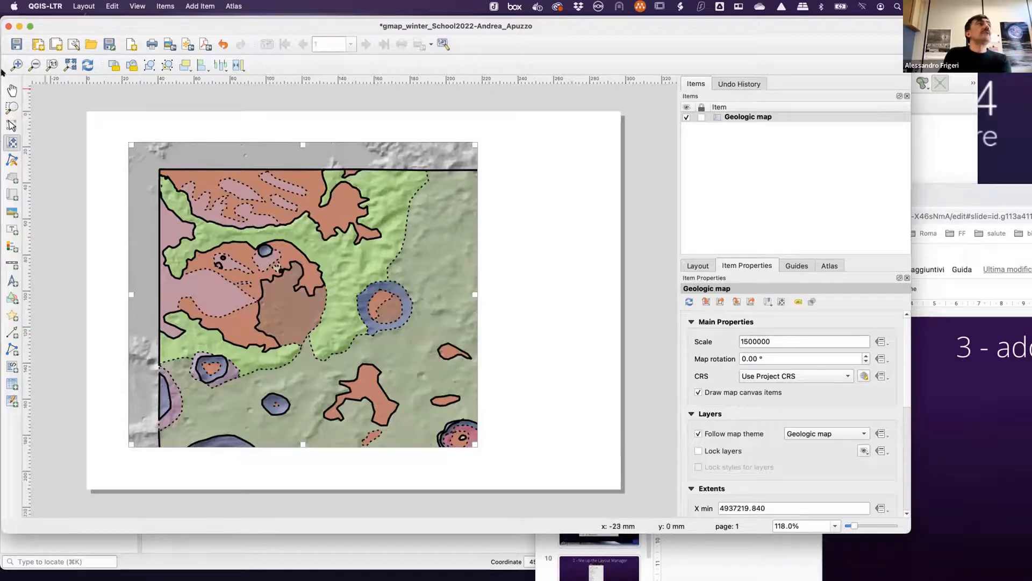
# - Align the mapped tile's upper-left corner with the frame's corner, and shrink the frame from its lower-right corner toward the tile
pyautogui.moveTo(223, 226)
pyautogui.mouseDown()
pyautogui.moveTo(177, 188)
pyautogui.moveTo(220, 216)
pyautogui.mouseUp()
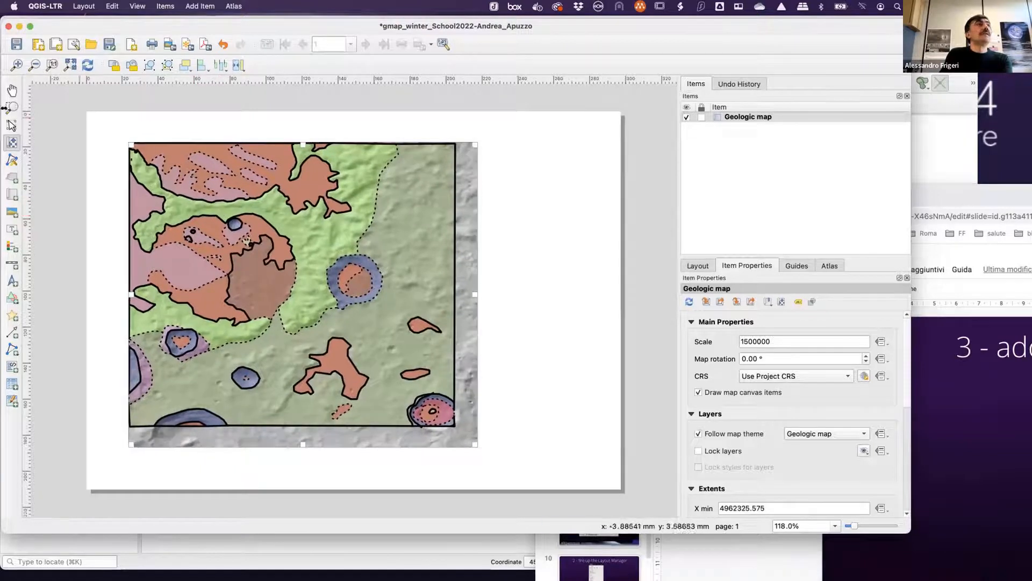
pyautogui.click(11, 125)
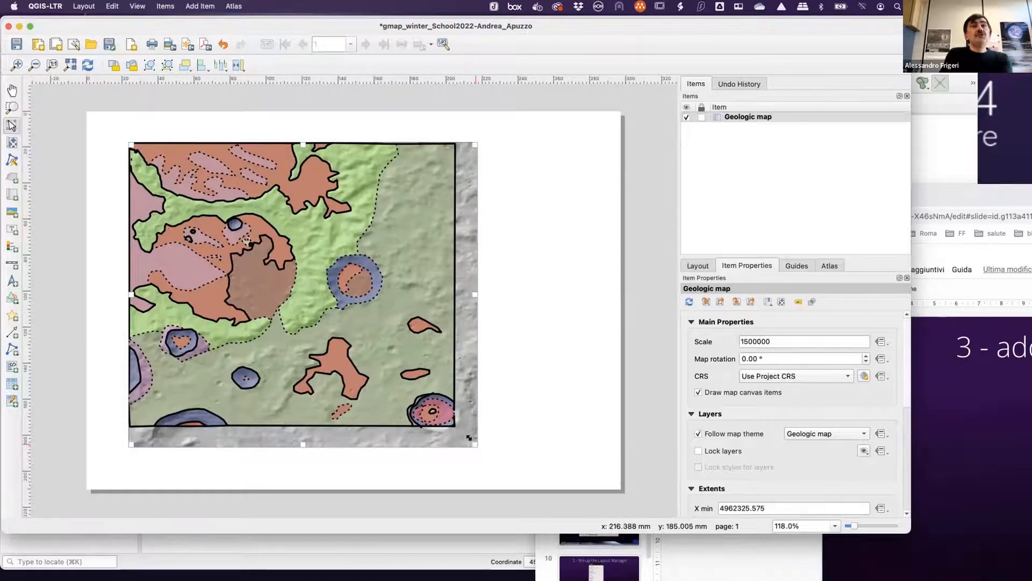
pyautogui.moveTo(469, 438); pyautogui.dragTo(451, 420)
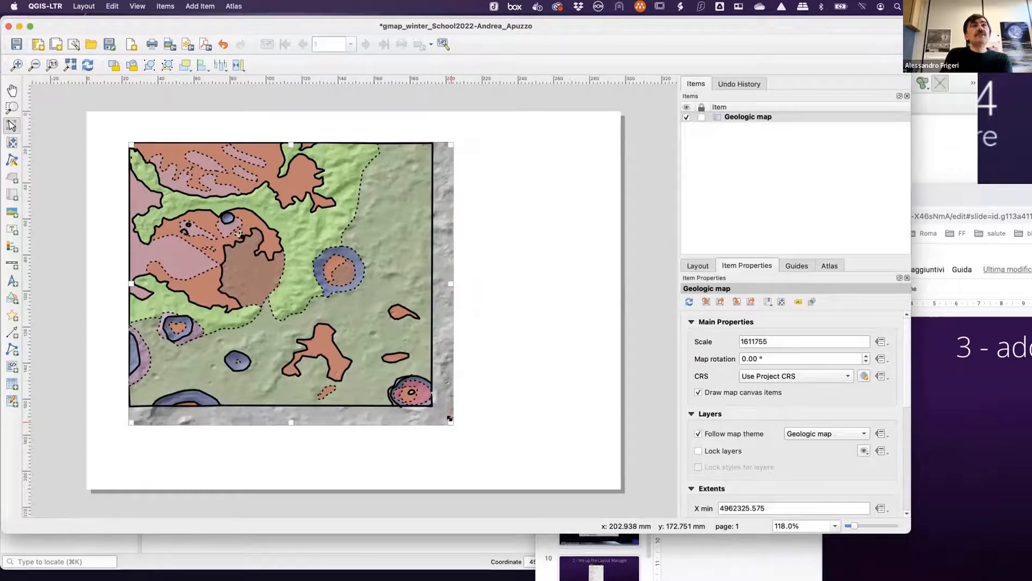
# - Restore the geologic map's scale to 1500000 after the frame reduction
pyautogui.doubleClick(783, 343)
pyautogui.write('150')
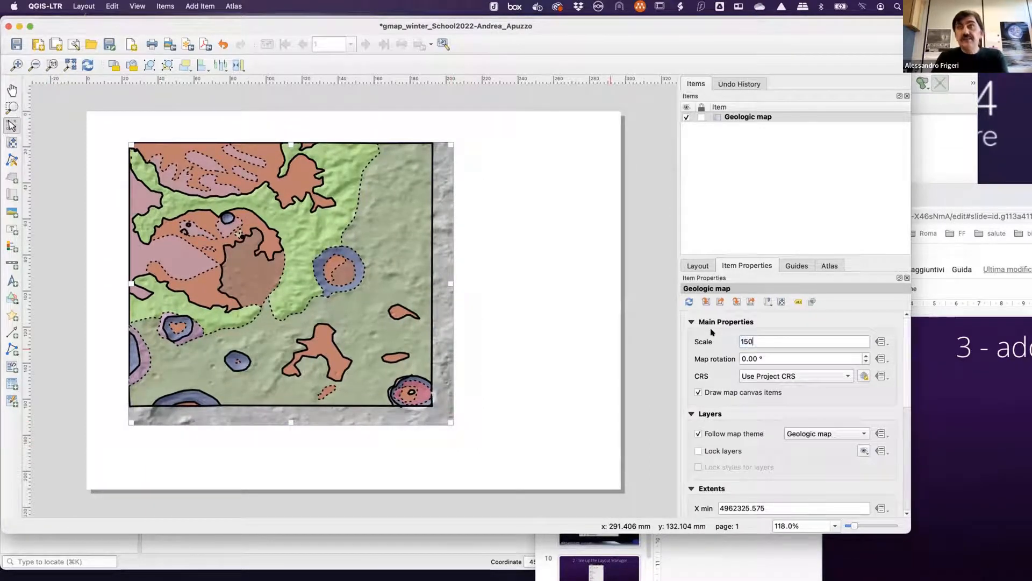
pyautogui.write('0000')
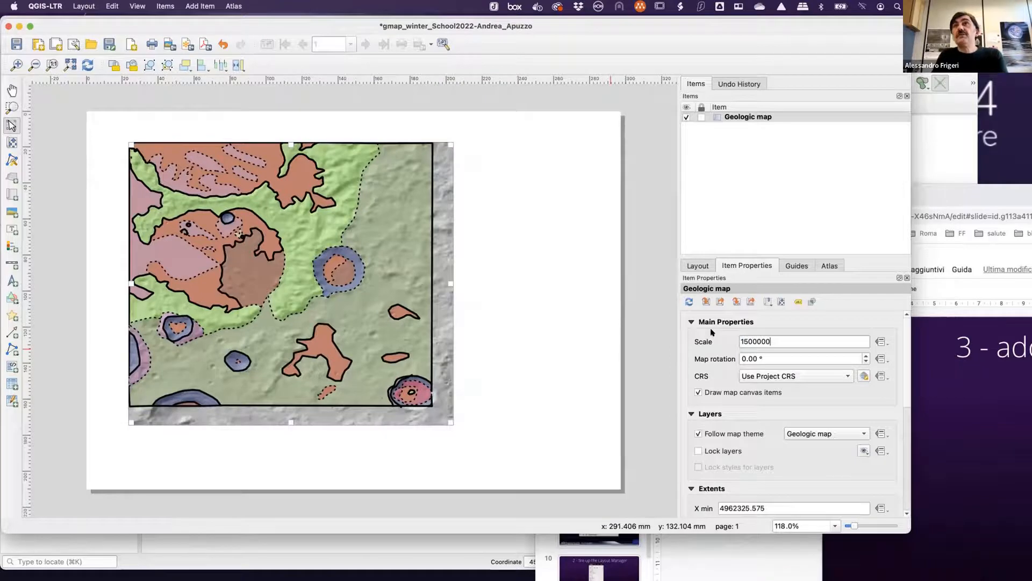
pyautogui.press('Return')
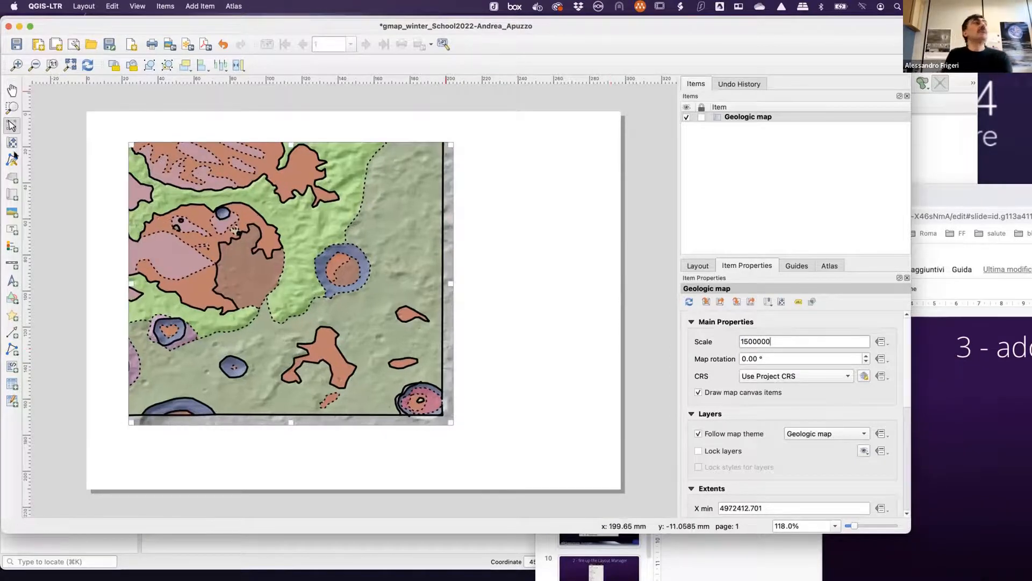
# - Shift the map content down and right to realign the tile with the frame, and trim the frame slightly at its lower-right corner
pyautogui.click(8, 144)
pyautogui.moveTo(317, 221); pyautogui.dragTo(330, 230)
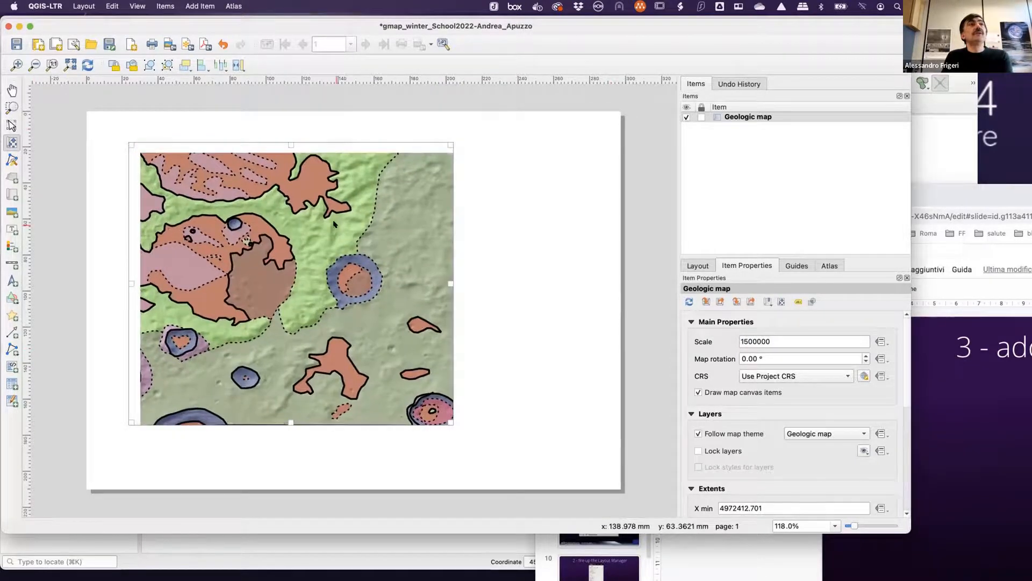
pyautogui.moveTo(421, 236); pyautogui.dragTo(419, 235)
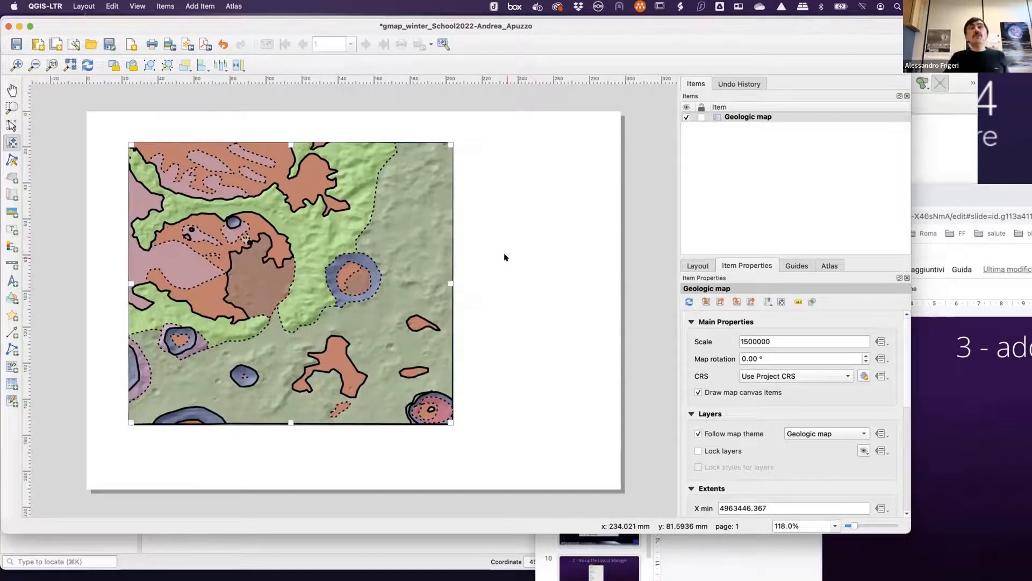
pyautogui.click(11, 125)
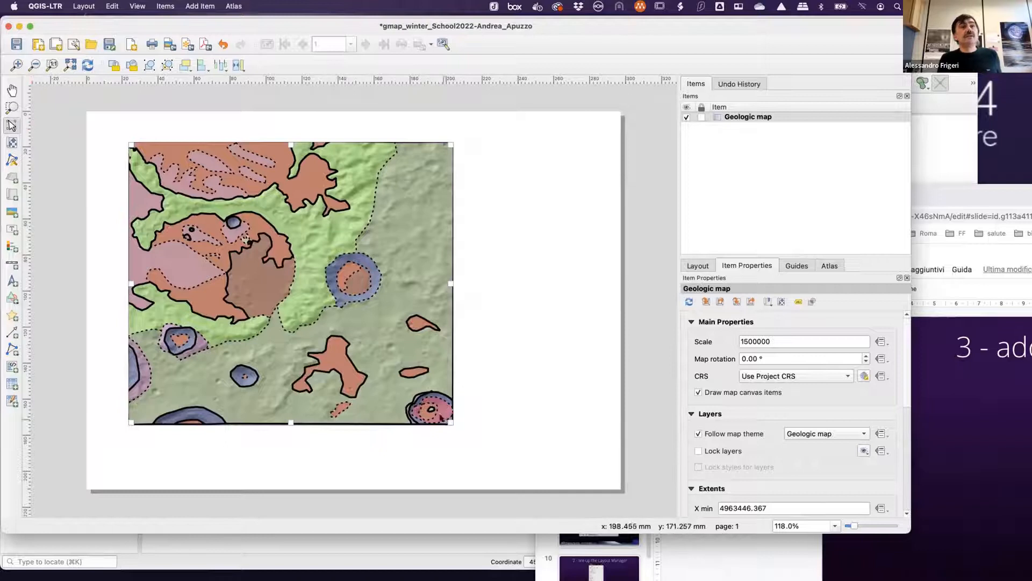
pyautogui.moveTo(450, 423); pyautogui.dragTo(449, 419)
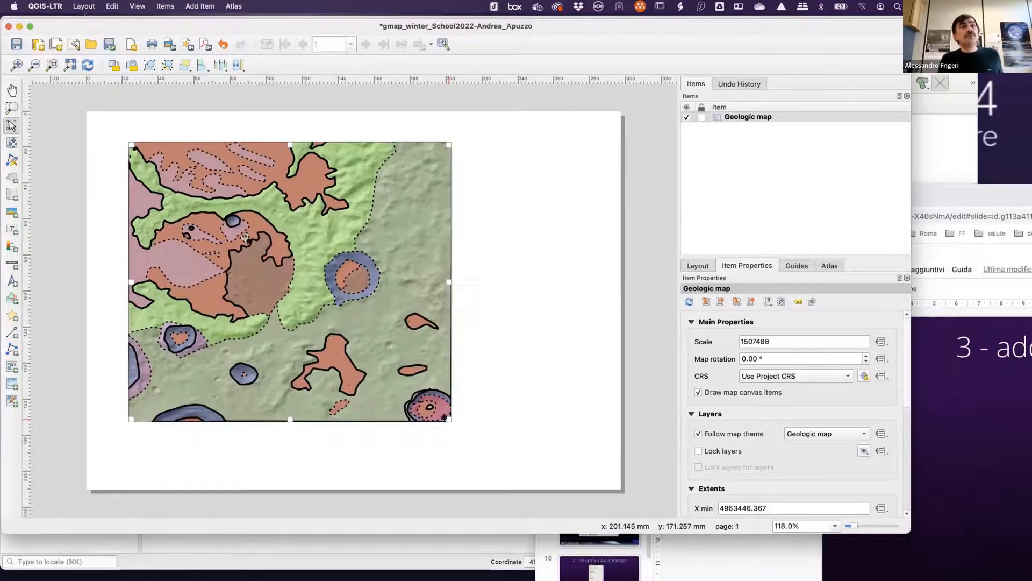
# - Reset the geologic map's scale to 1500000 for the trimmed frame
pyautogui.click(12, 142)
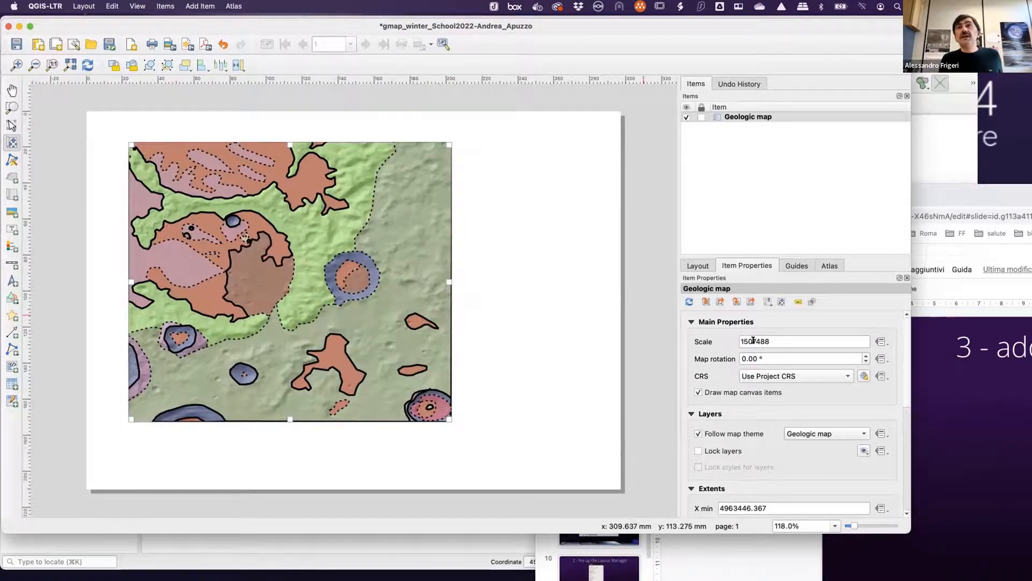
pyautogui.moveTo(750, 341); pyautogui.dragTo(801, 342)
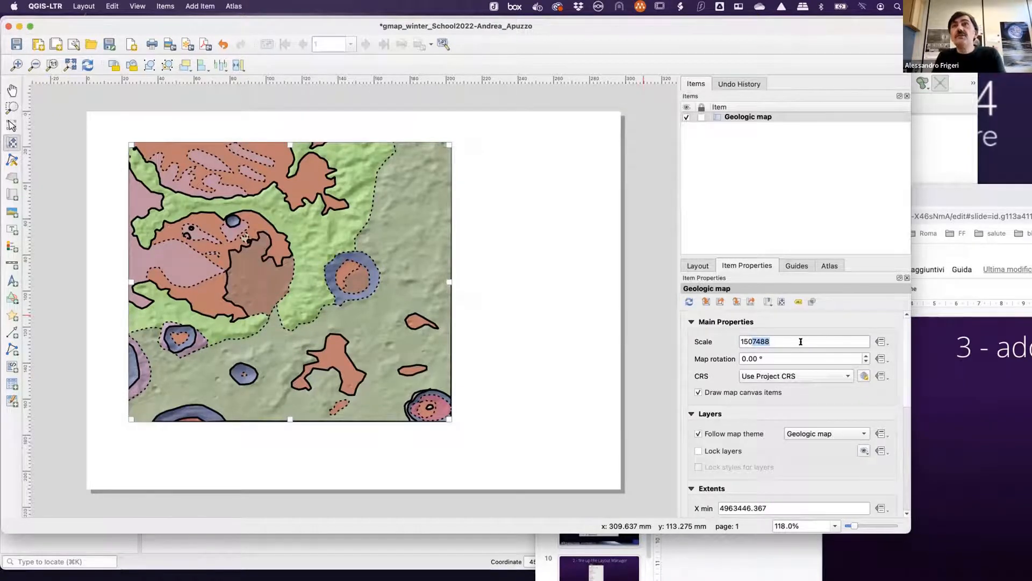
pyautogui.write('00000')
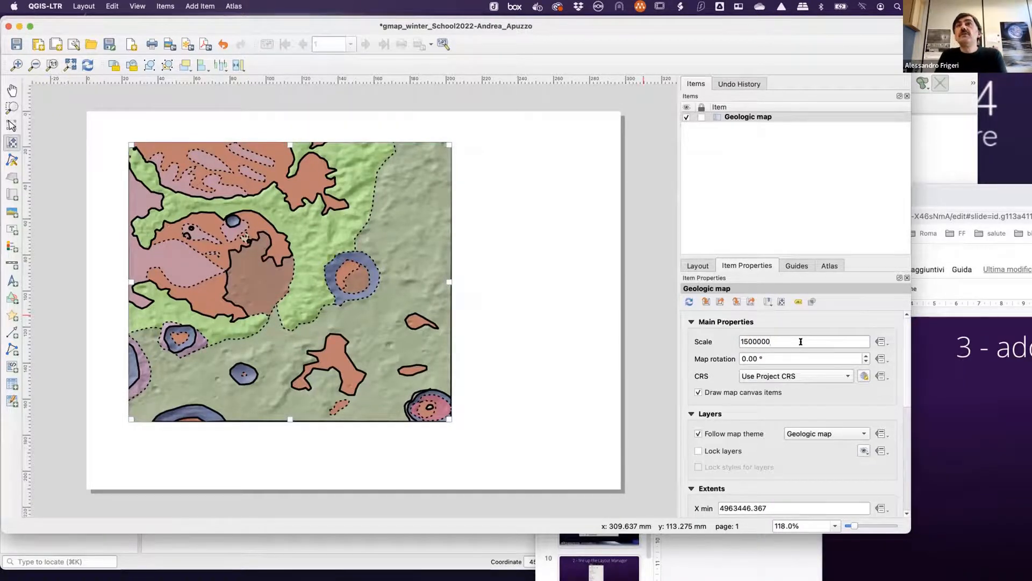
pyautogui.press('Return')
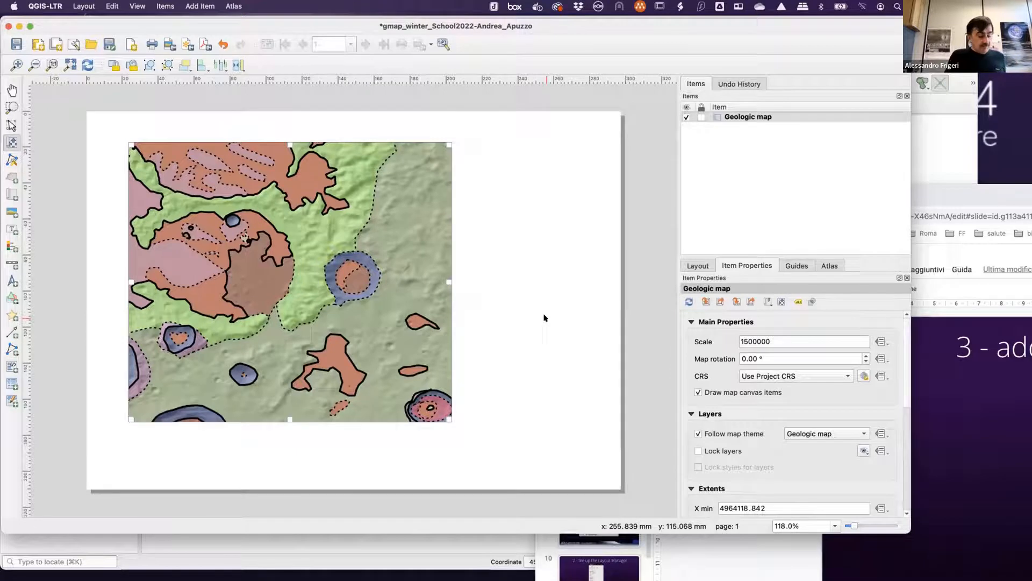
# - Lock the Geologic map item in the layout
pyautogui.click(749, 118)
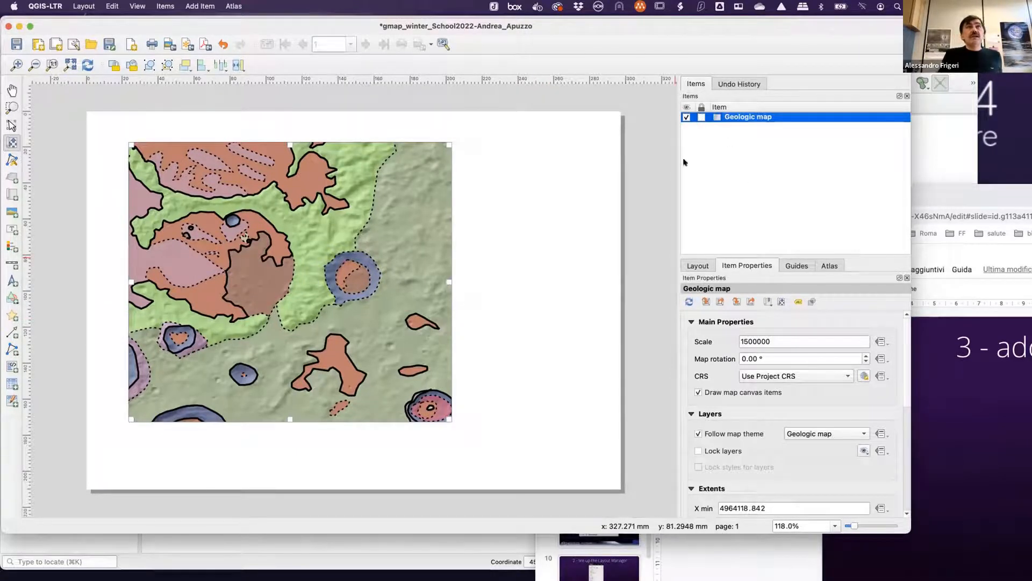
pyautogui.click(701, 117)
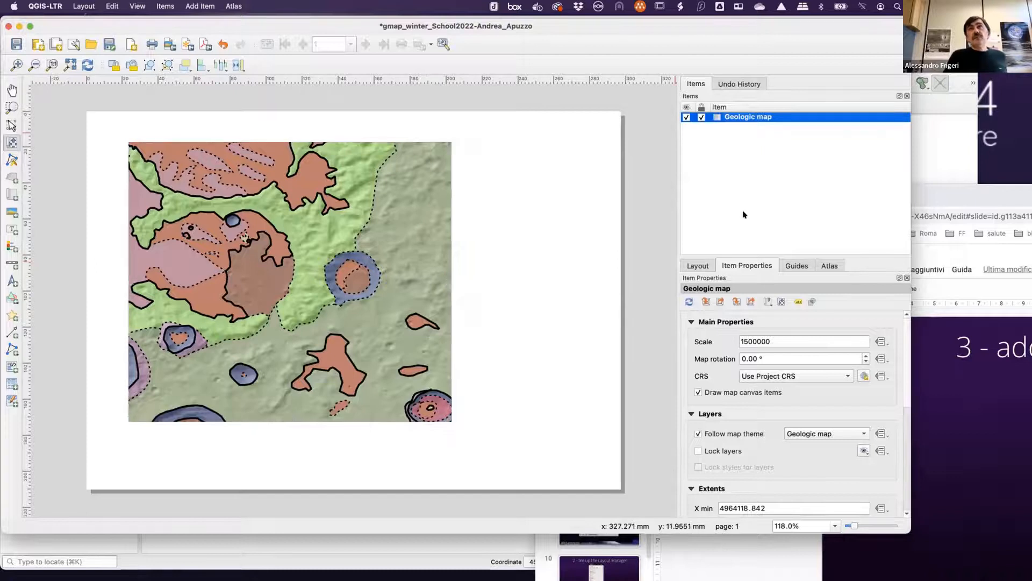
pyautogui.click(548, 292)
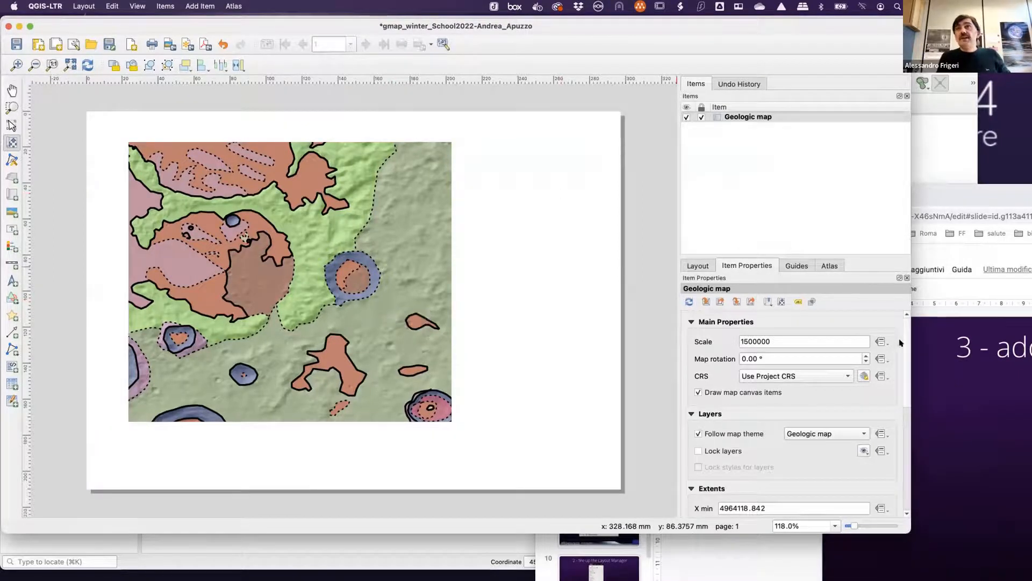
# - Add a grid to the geologic map, name it "Geographic grid" and open its properties
pyautogui.moveTo(904, 340); pyautogui.dragTo(903, 427)
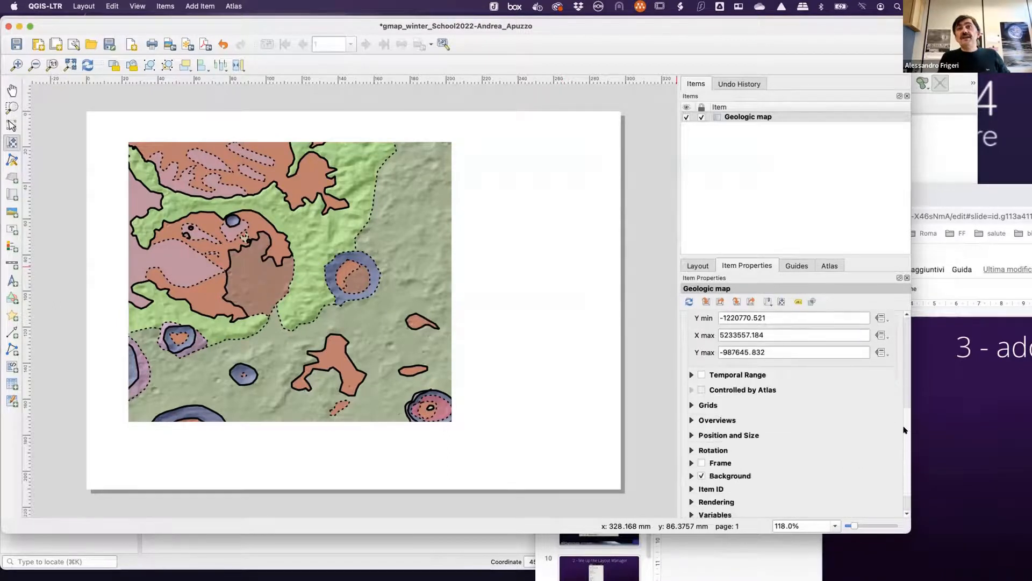
pyautogui.click(692, 405)
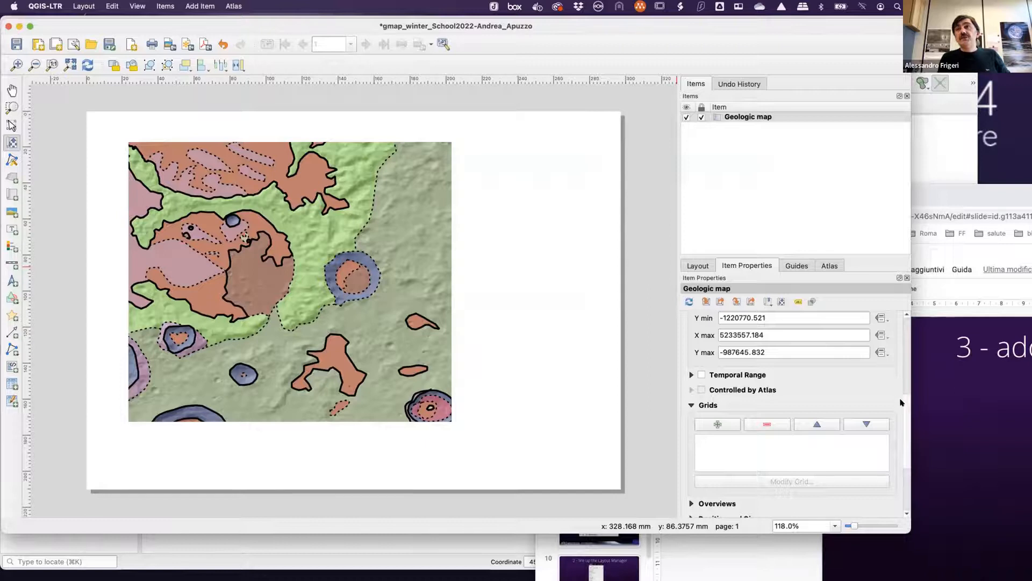
pyautogui.scroll(-1, 905, 416)
pyautogui.scroll(-2, 905, 416)
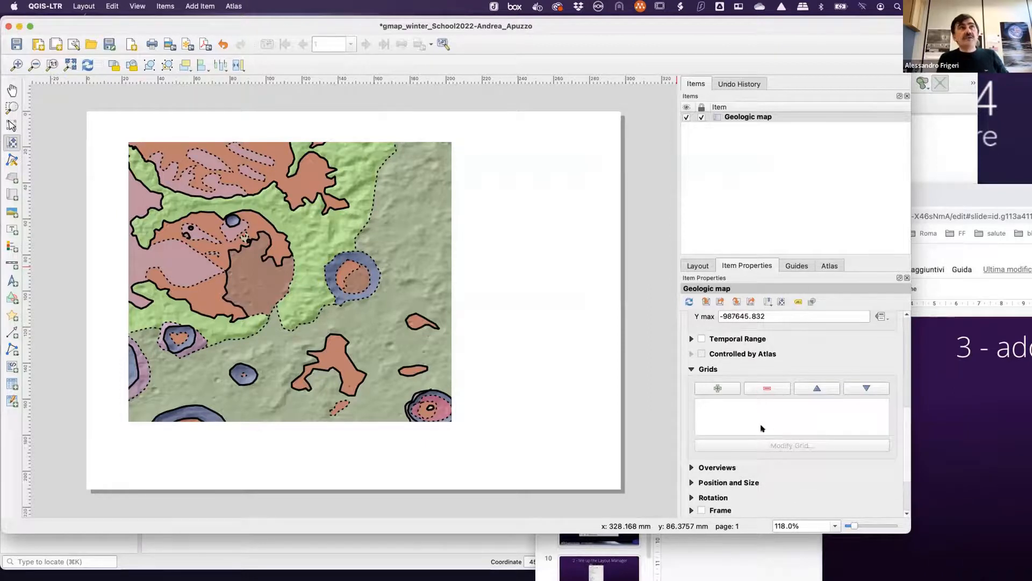
pyautogui.click(725, 393)
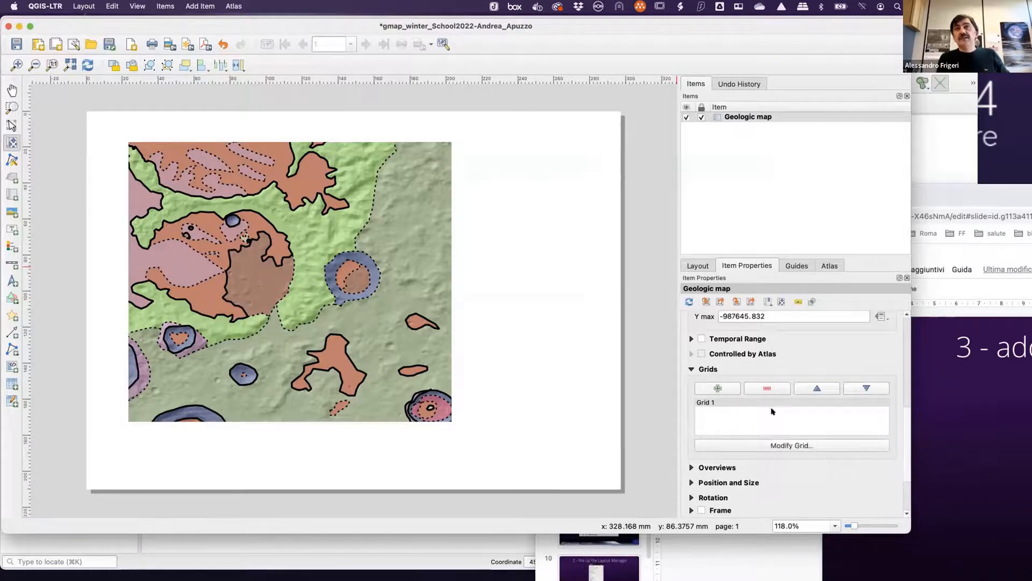
pyautogui.doubleClick(745, 401)
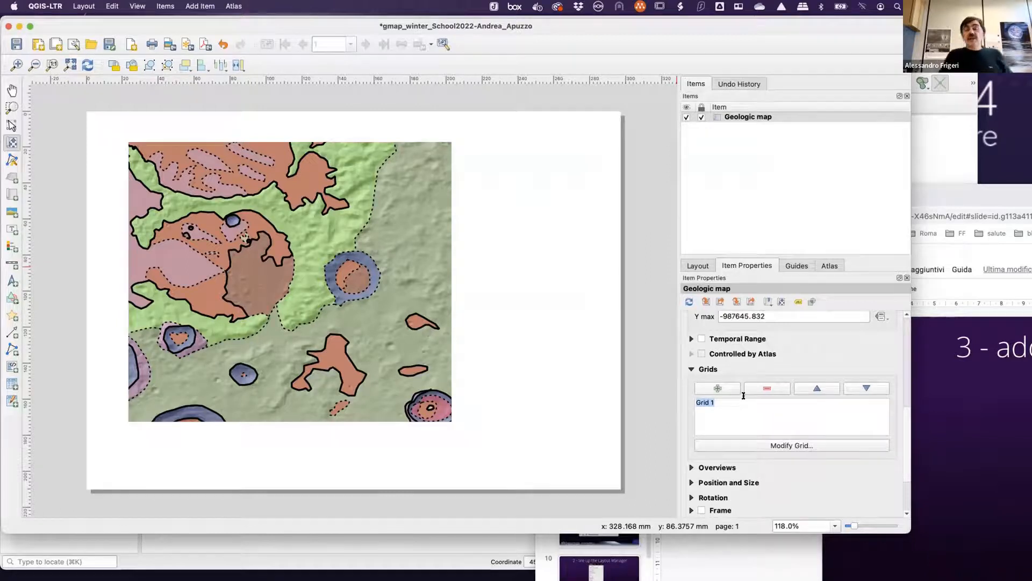
pyautogui.write('Geographic g')
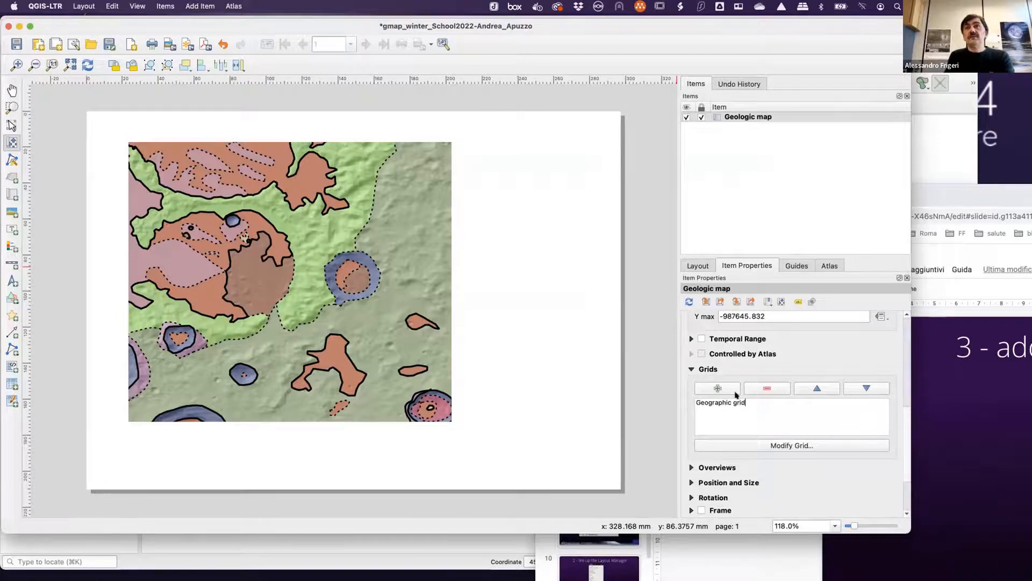
pyautogui.click(691, 407)
pyautogui.click(780, 440)
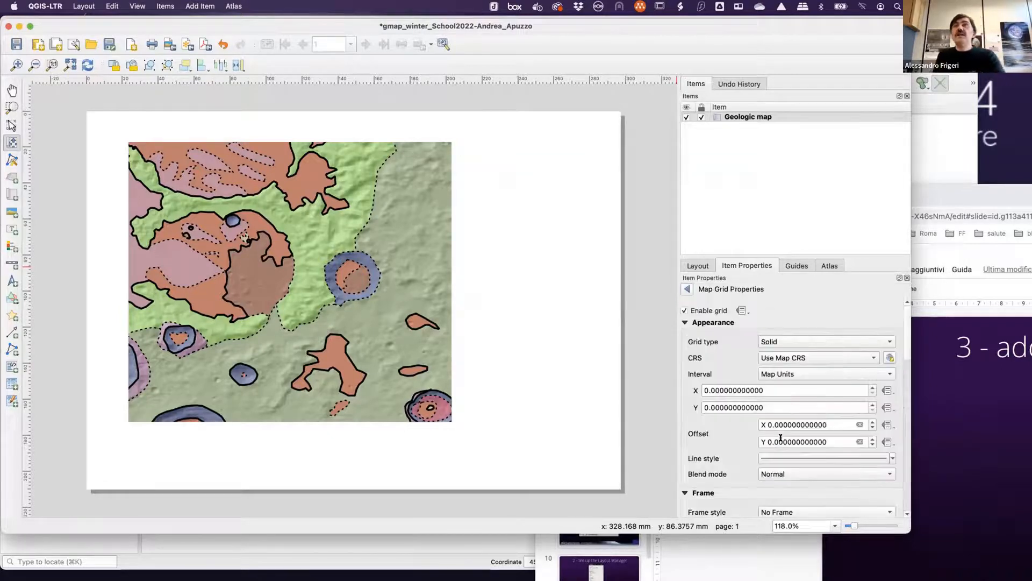
# - Try to set the grid's coordinate reference system to GCS_Moon_2000 instead of the map CRS
pyautogui.click(803, 356)
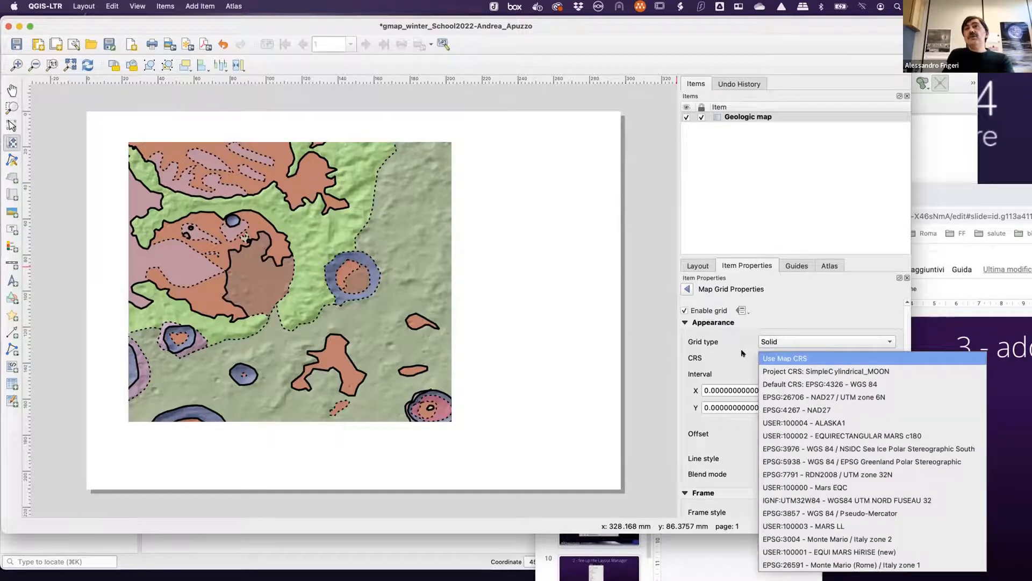
pyautogui.click(891, 359)
pyautogui.click(890, 358)
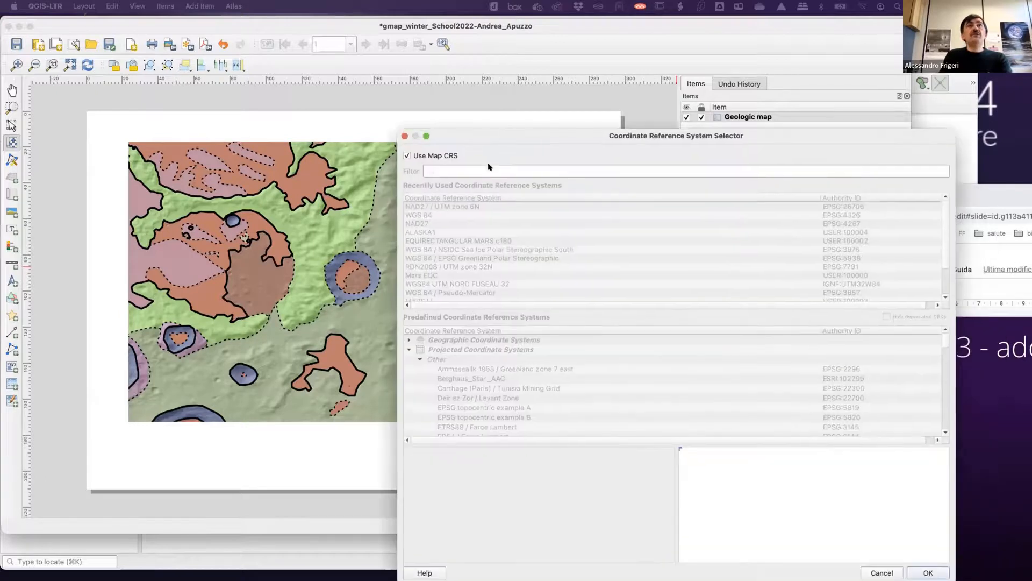
pyautogui.click(431, 155)
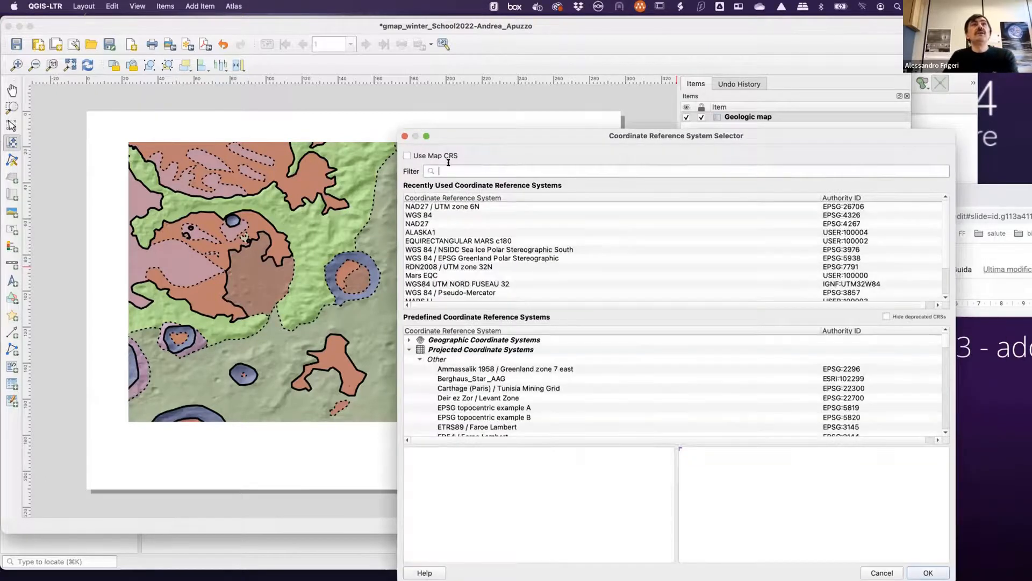
pyautogui.write('moon')
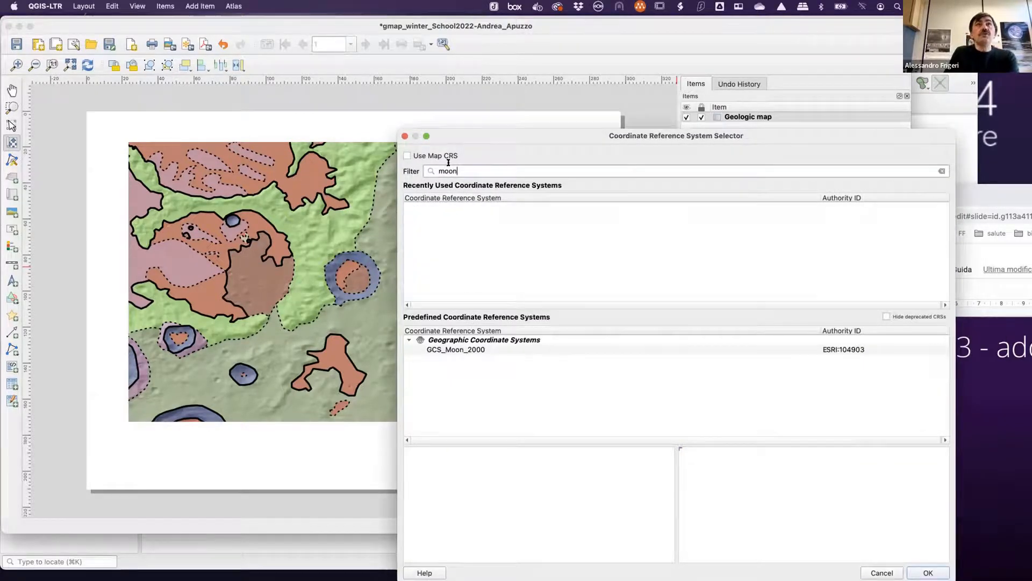
pyautogui.click(443, 348)
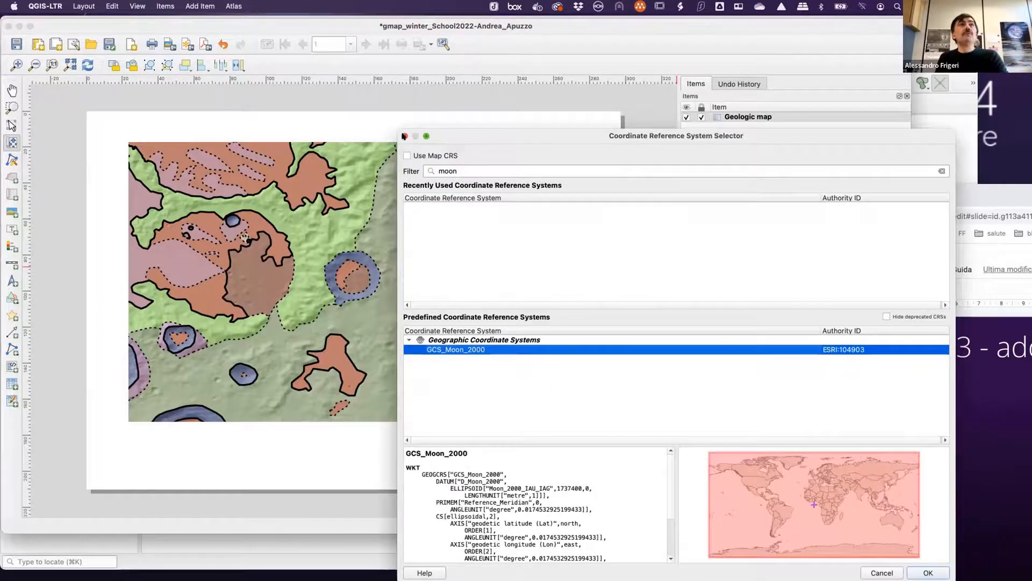
pyautogui.click(405, 136)
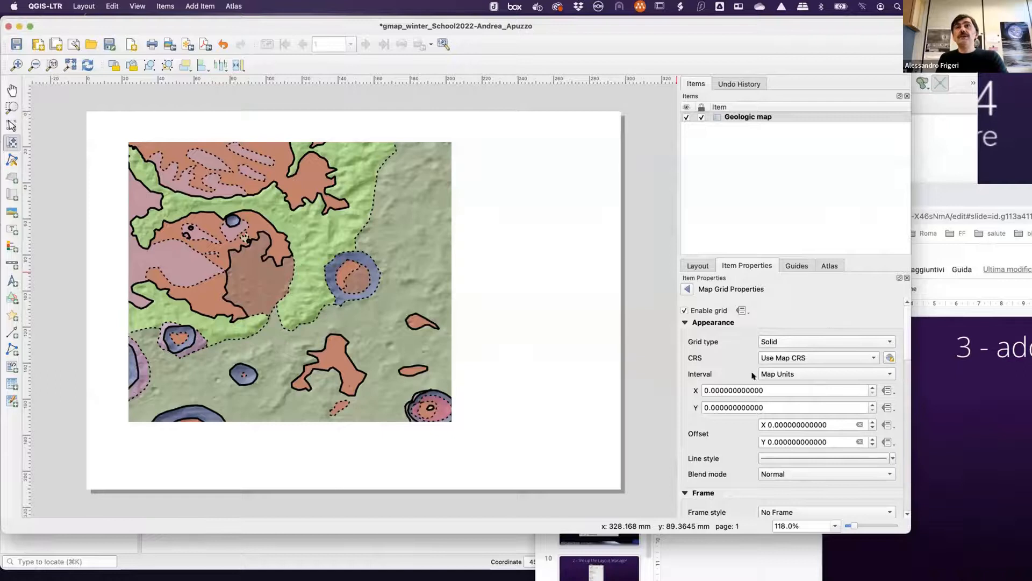
# - Set the grid's X and Y intervals to 2, keeping Map Units as the interval unit
pyautogui.moveTo(775, 388); pyautogui.dragTo(693, 376)
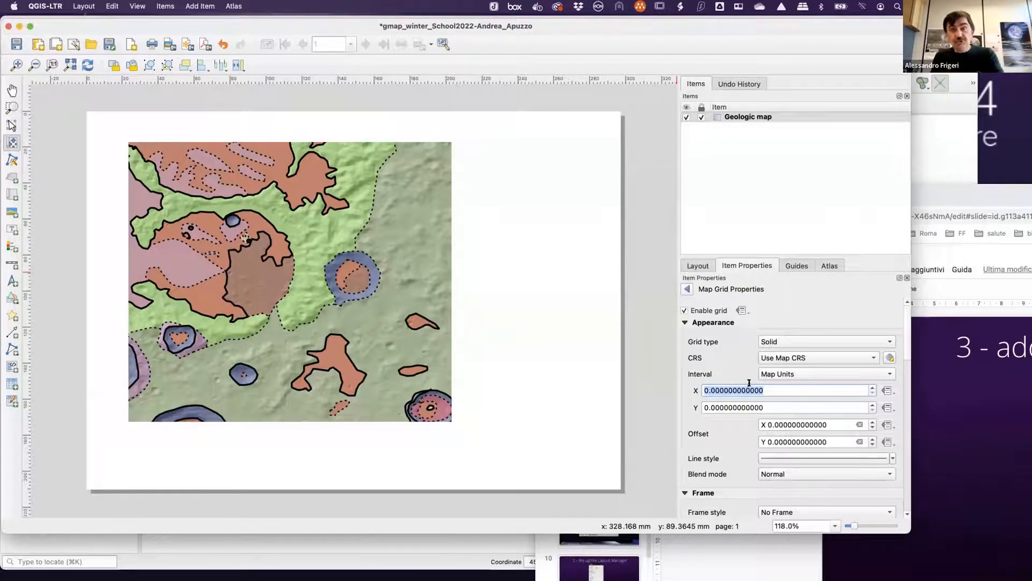
pyautogui.write('2')
pyautogui.press('Tab')
pyautogui.write('2')
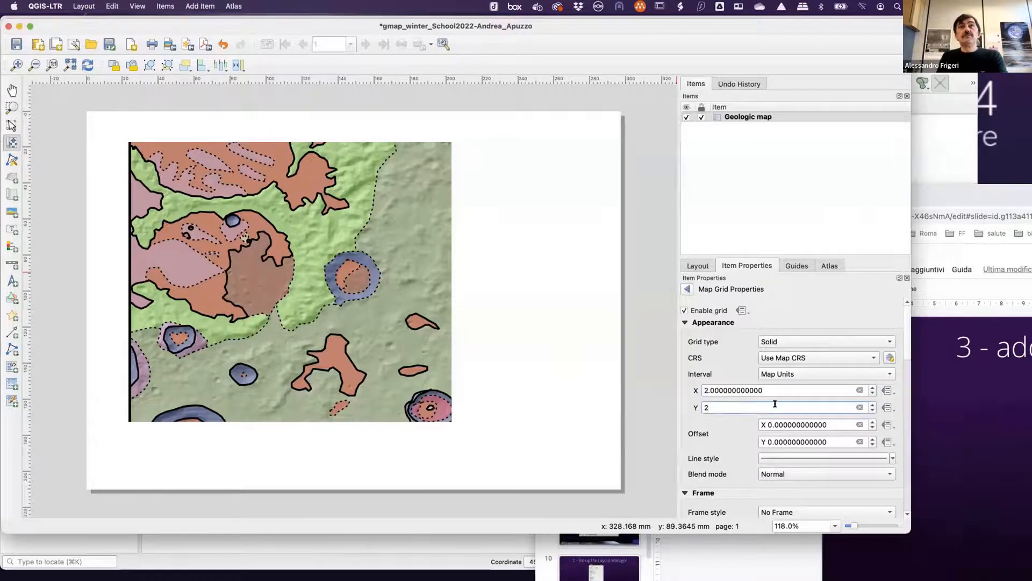
pyautogui.press('Tab')
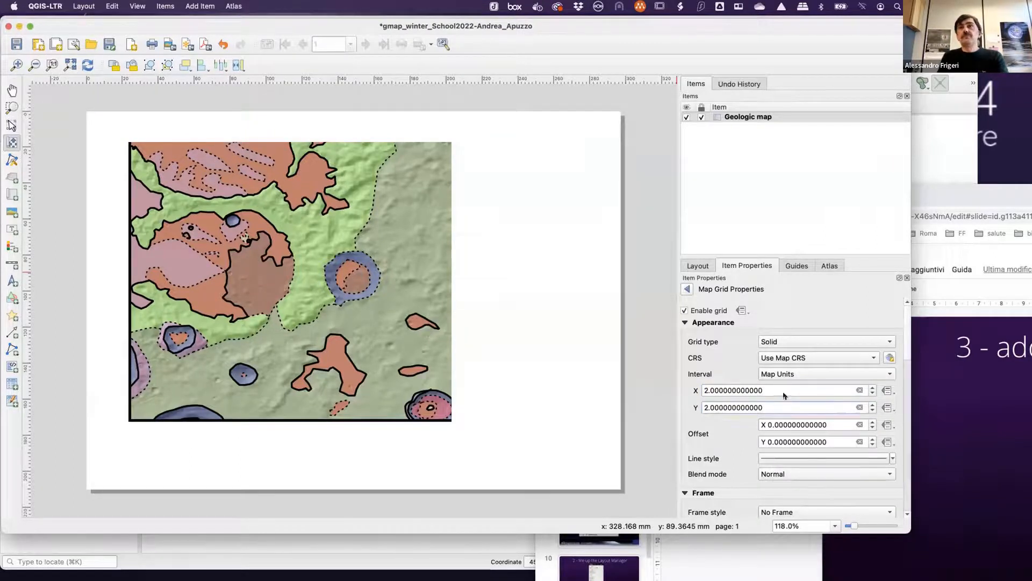
pyautogui.click(788, 375)
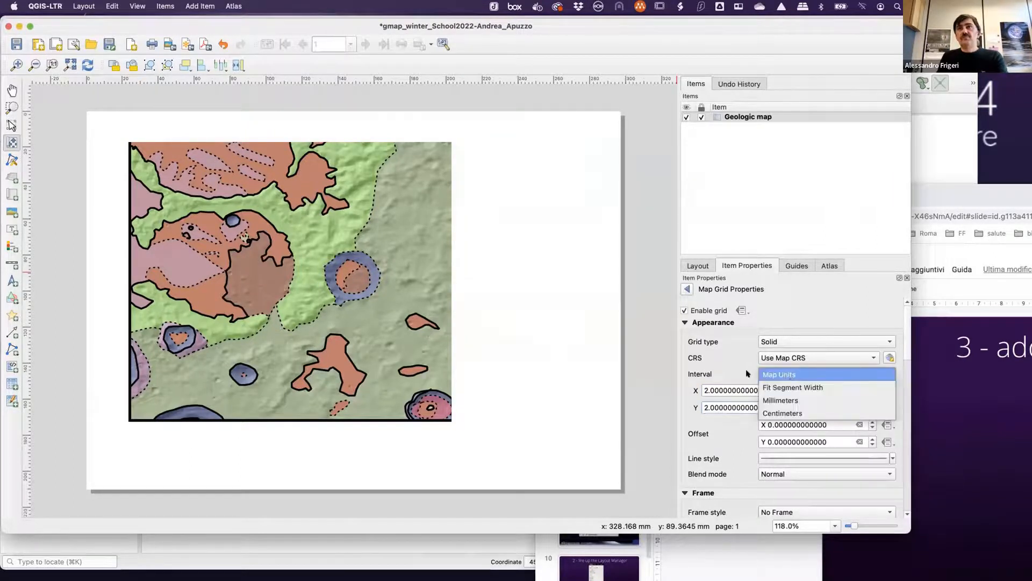
pyautogui.click(779, 375)
pyautogui.click(777, 358)
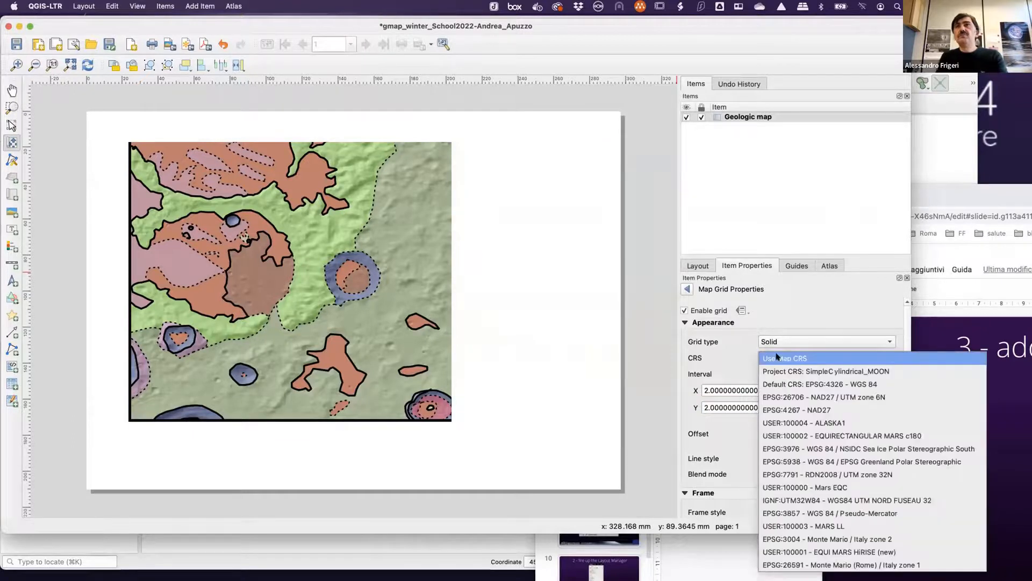
pyautogui.click(777, 357)
pyautogui.click(889, 357)
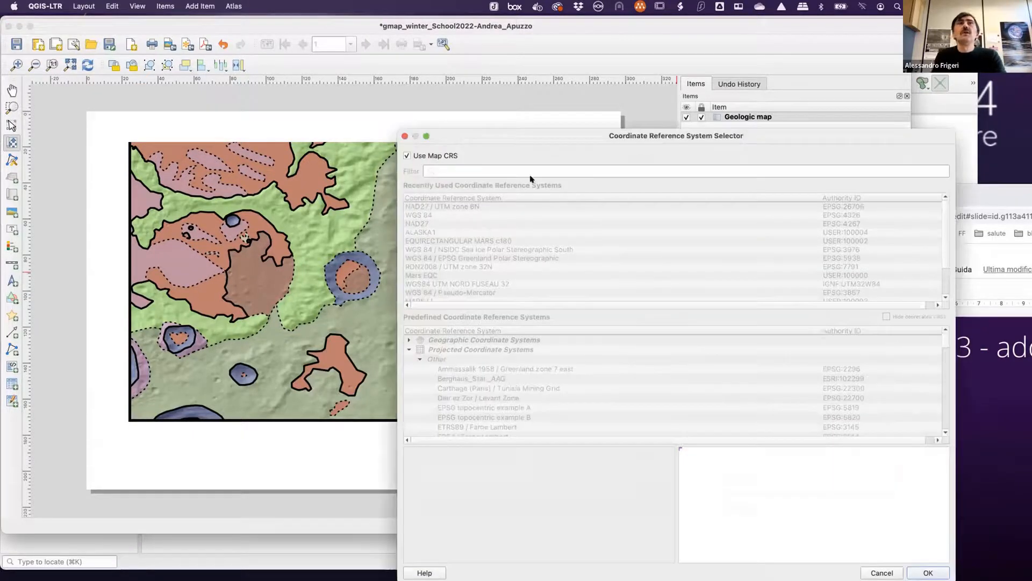
pyautogui.click(451, 156)
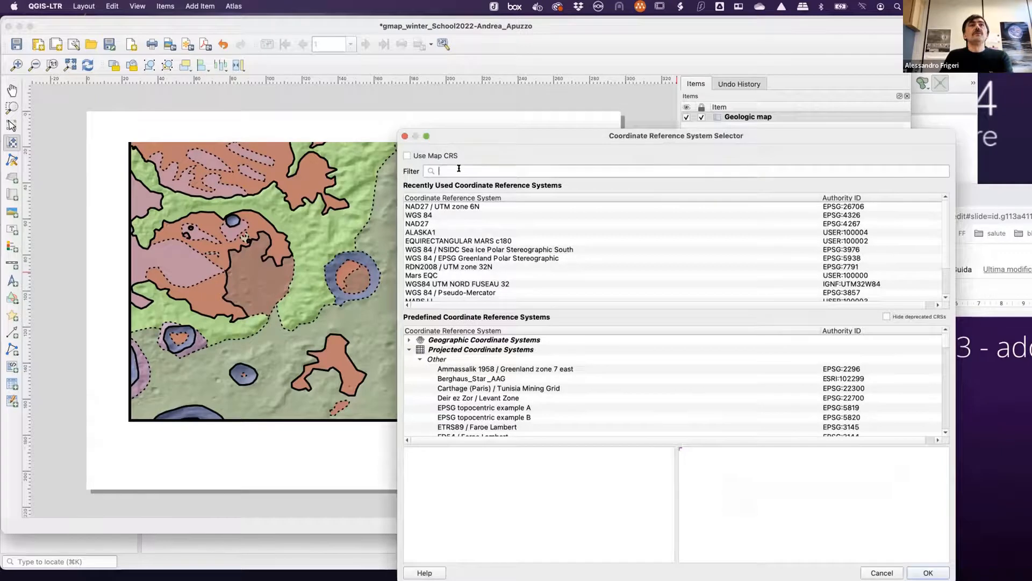
pyautogui.write('ma')
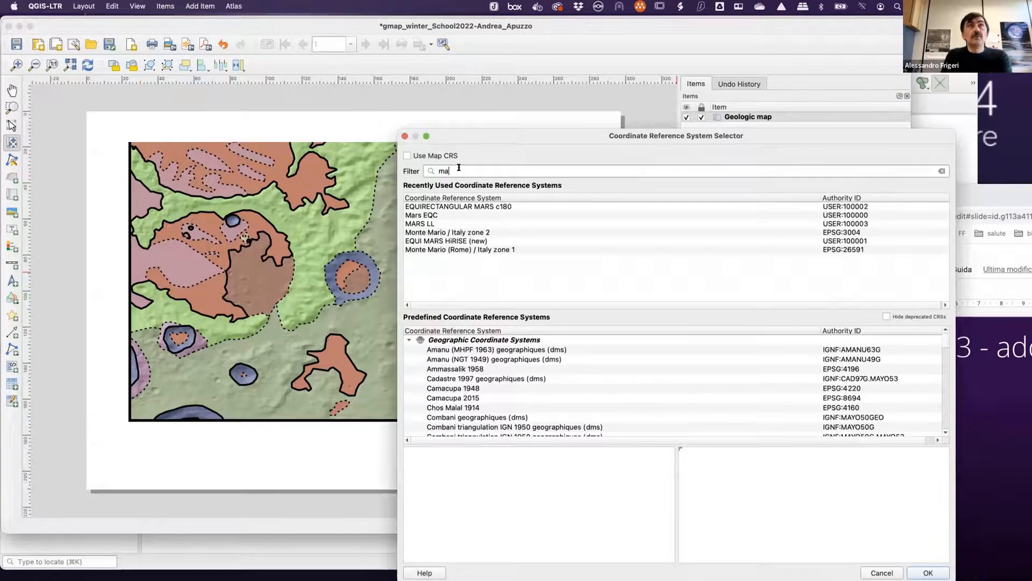
pyautogui.press('BackSpace')
pyautogui.write('oon')
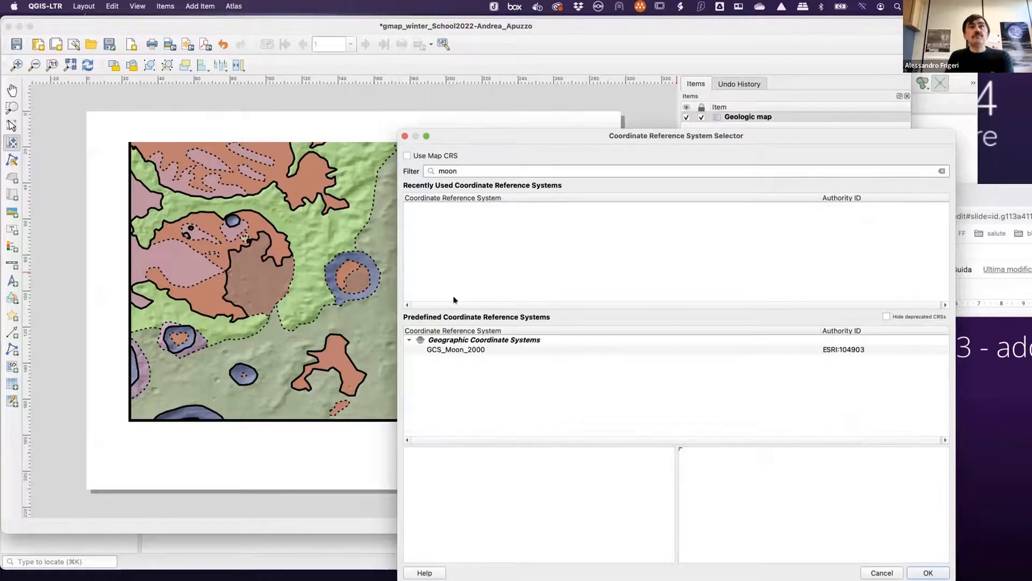
pyautogui.click(484, 350)
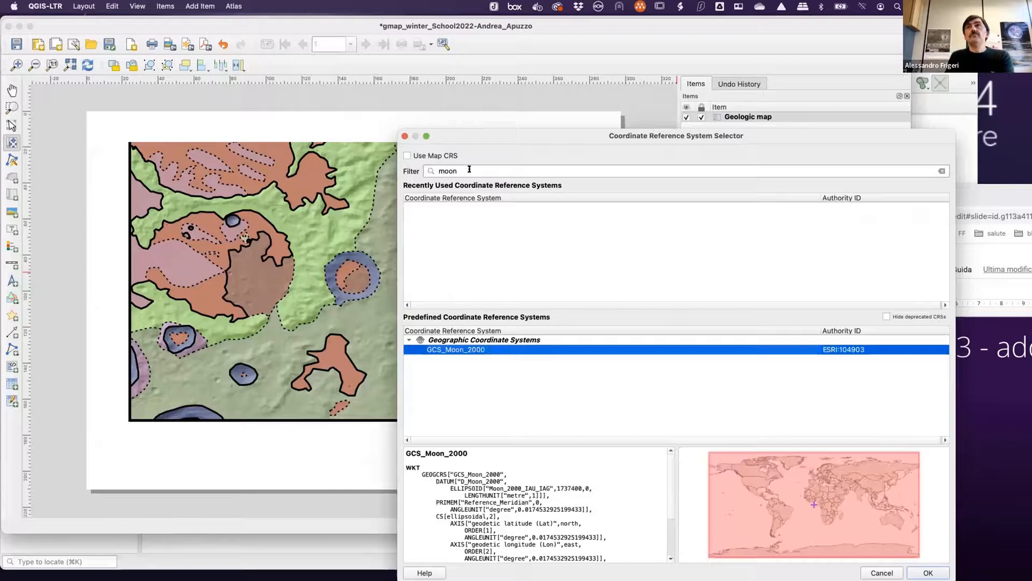
pyautogui.click(404, 136)
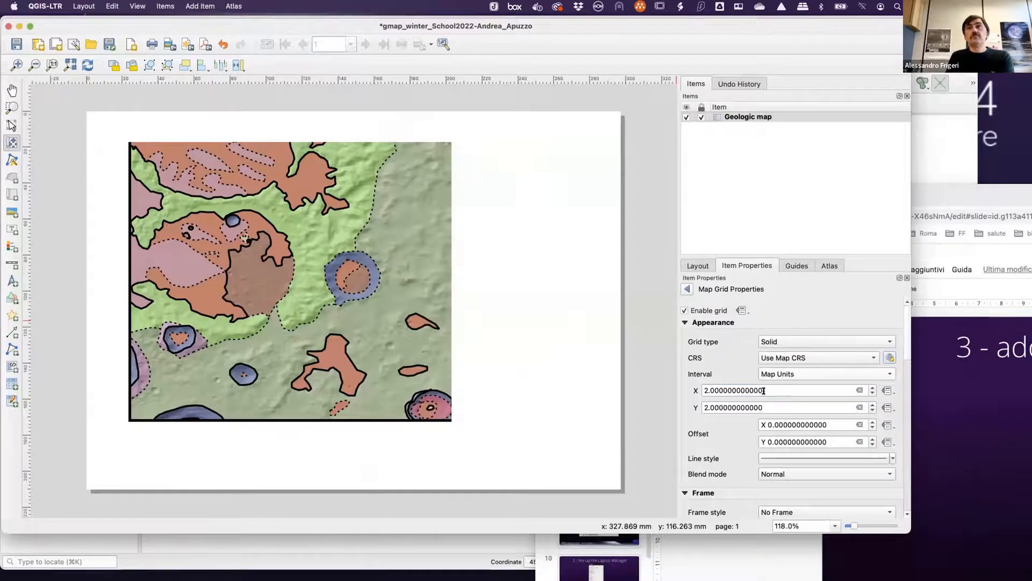
# - Set the geographic grid's coordinate reference system to GCS_Moon_2000 (ESRI:104903) instead of the map CRS
pyautogui.click(874, 357)
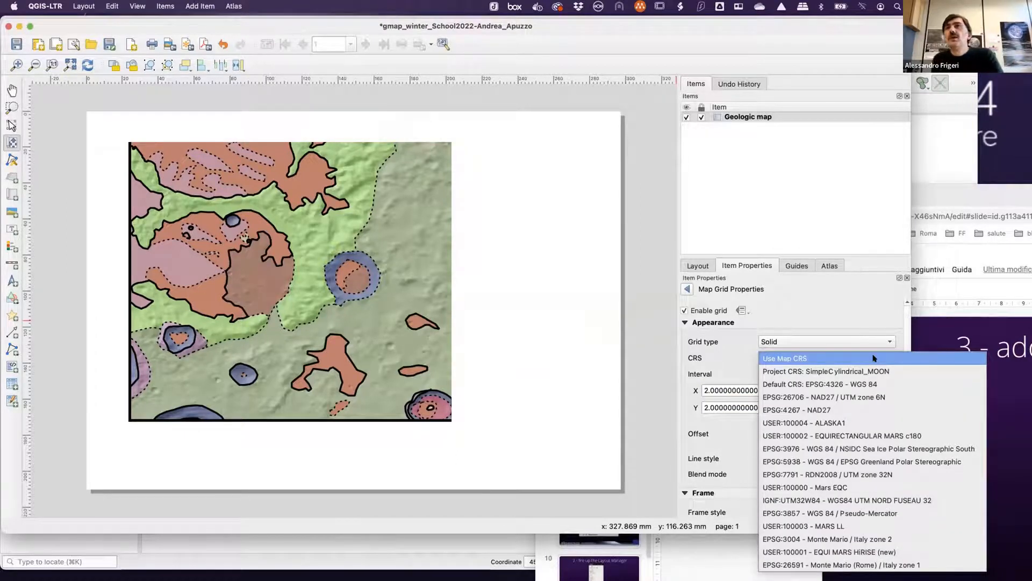
pyautogui.click(899, 358)
pyautogui.click(891, 358)
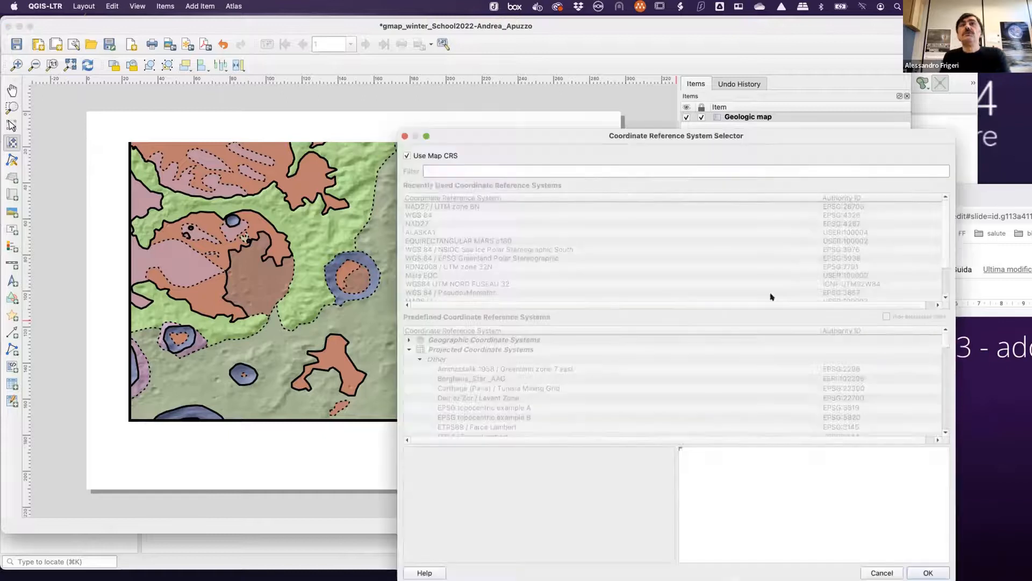
pyautogui.click(450, 171)
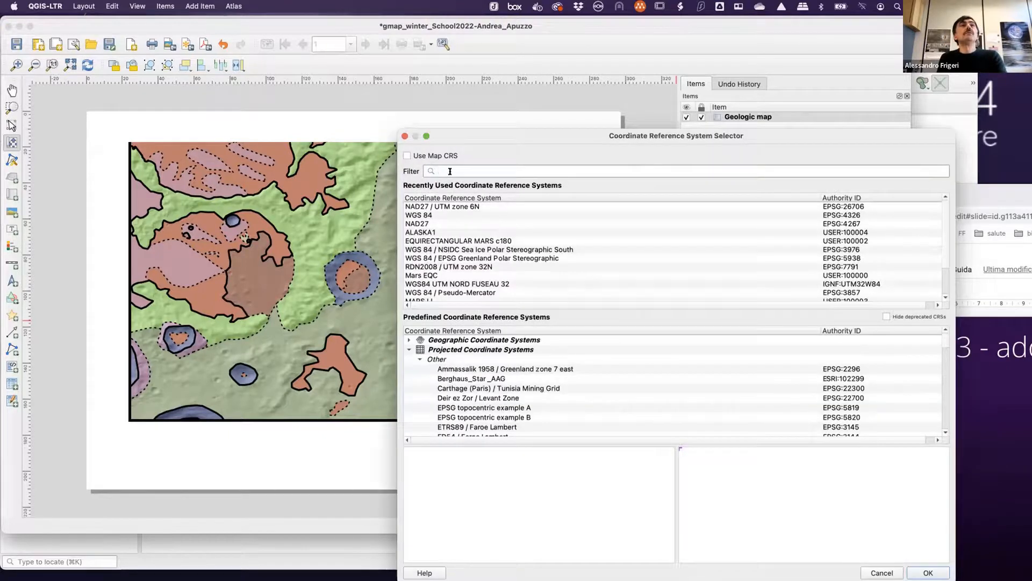
pyautogui.write('moon')
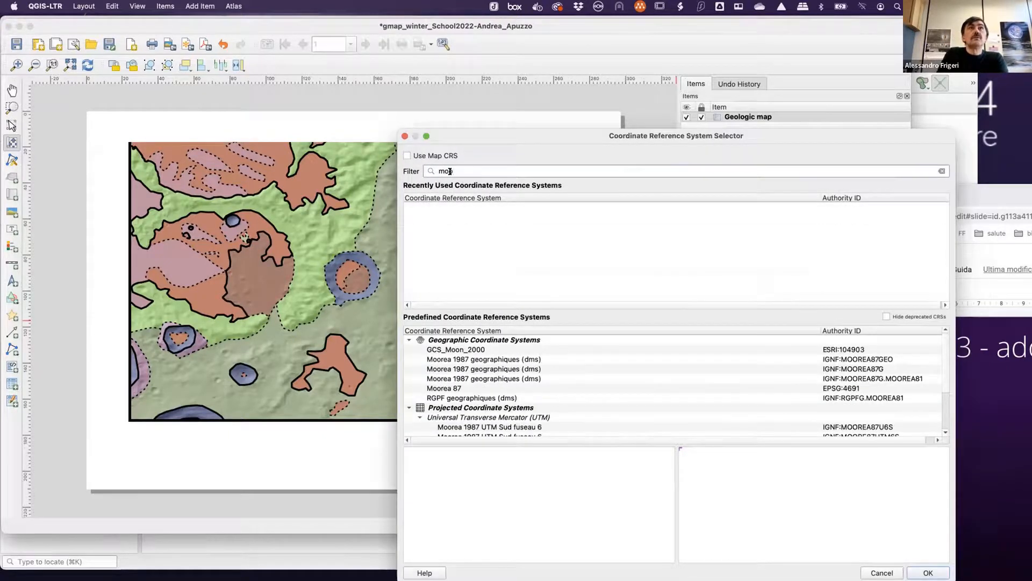
pyautogui.click(476, 350)
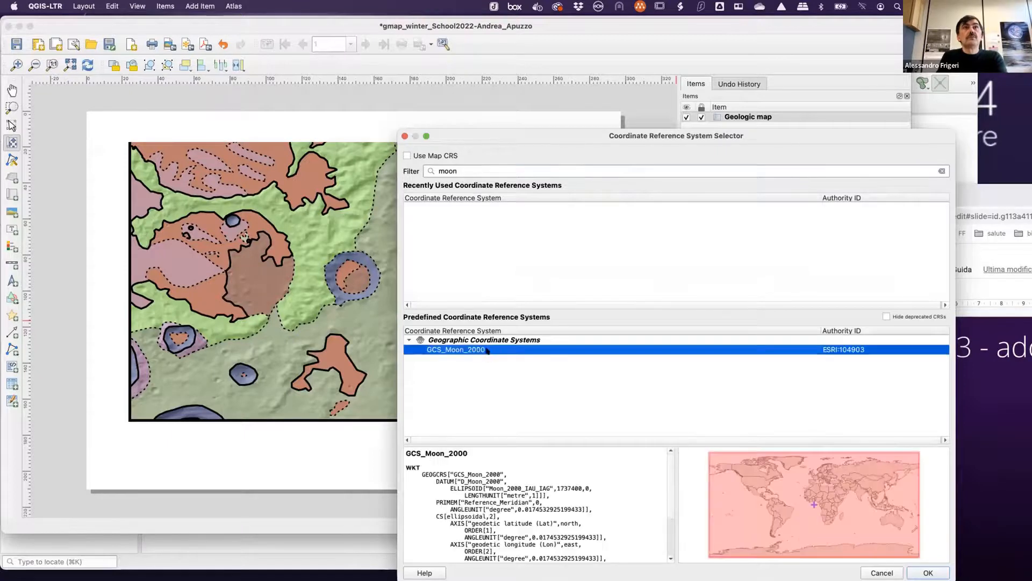
pyautogui.doubleClick(486, 350)
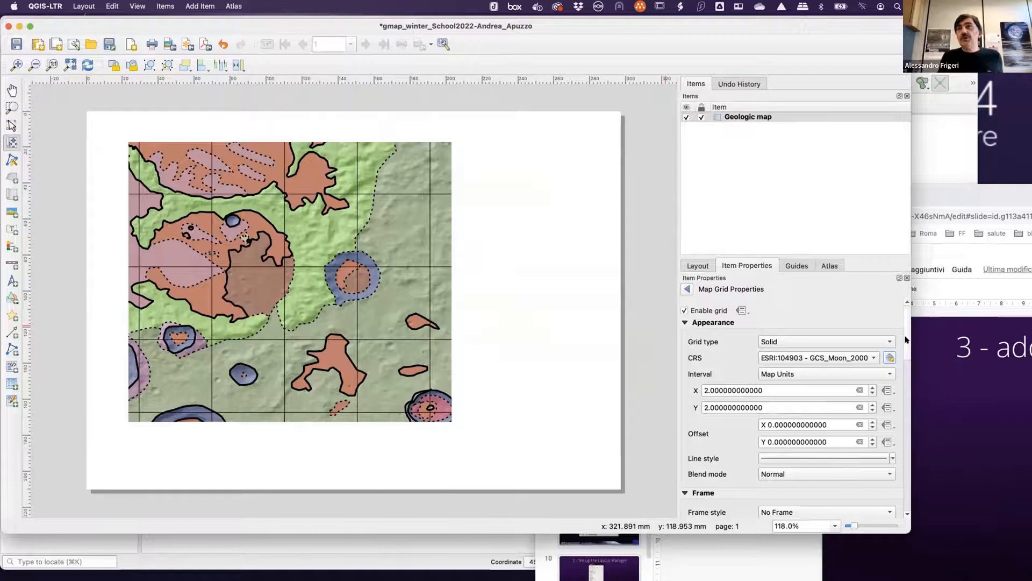
# - Give the geographic grid a Zebra frame with a frame size of 1 mm
pyautogui.scroll(-5, 907, 340)
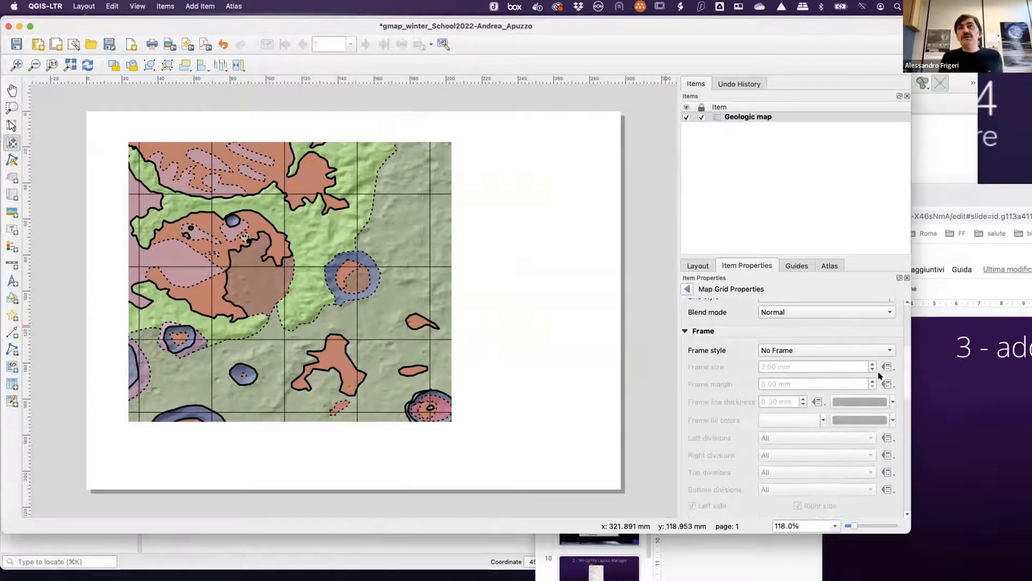
pyautogui.click(838, 351)
pyautogui.click(839, 361)
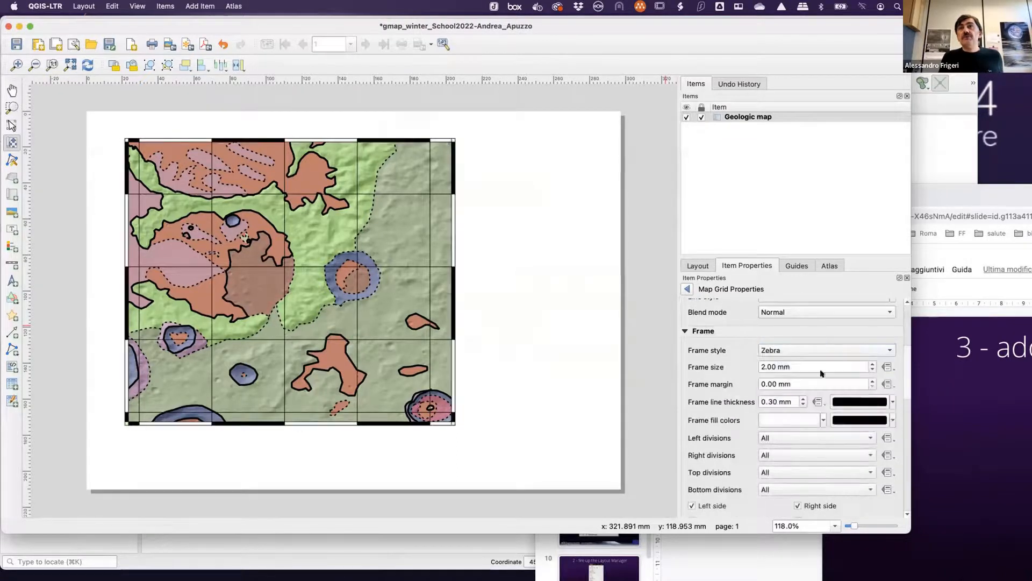
pyautogui.click(762, 367)
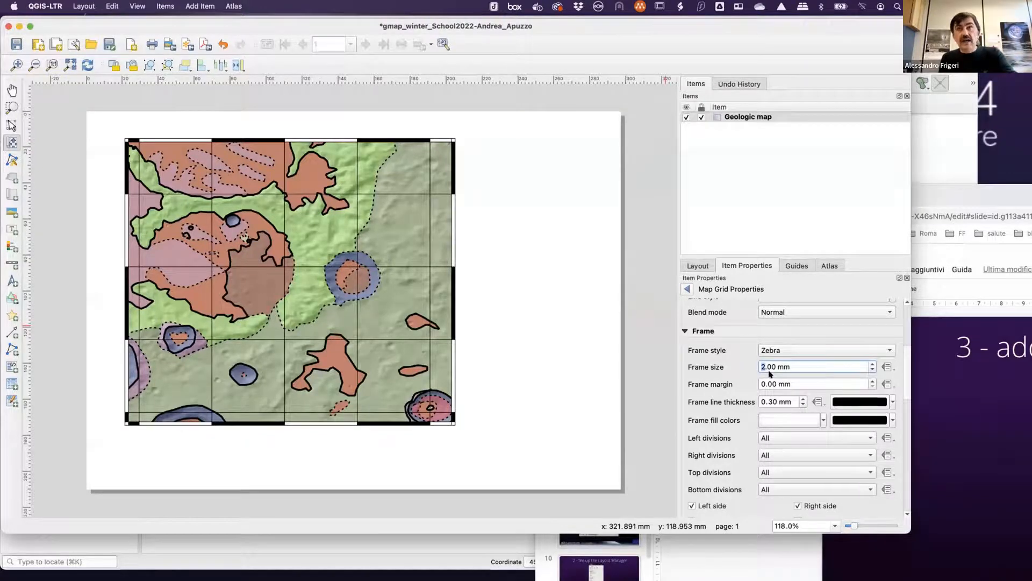
pyautogui.write('1')
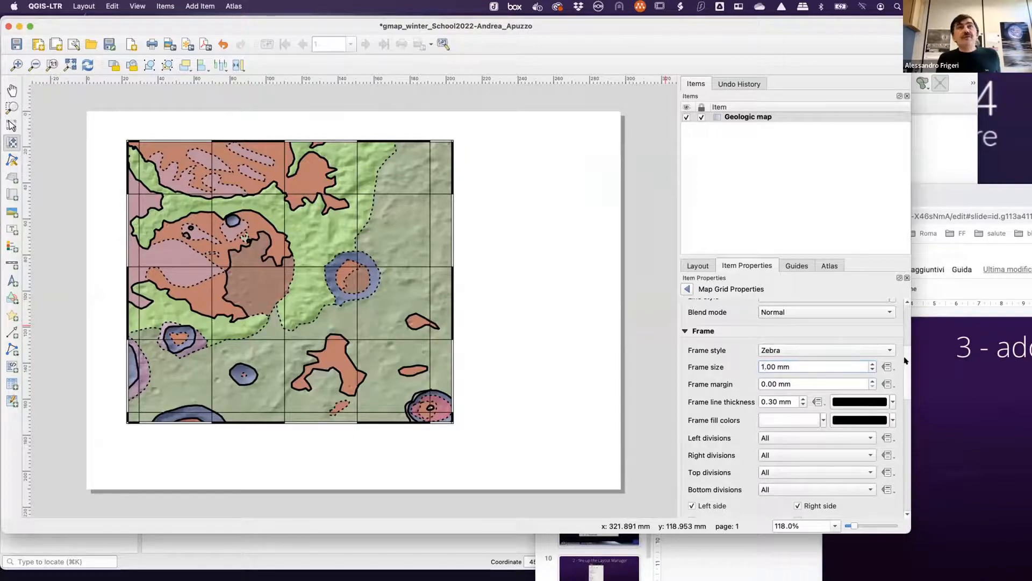
# - Enable coordinate drawing for the geographic grid and set the coordinate precision to 0
pyautogui.scroll(-4, 902, 371)
pyautogui.scroll(-5, 901, 384)
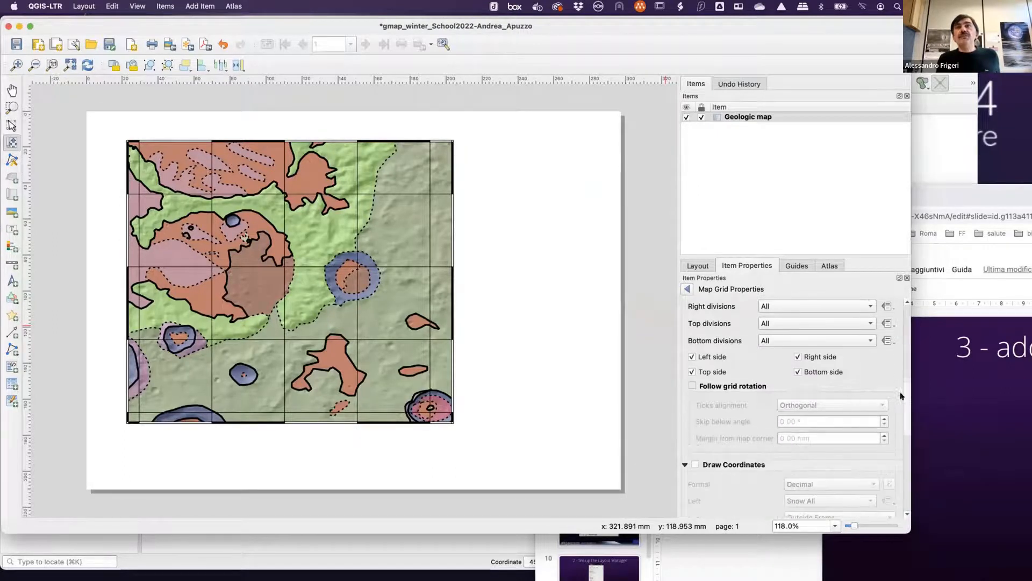
pyautogui.scroll(-5, 905, 413)
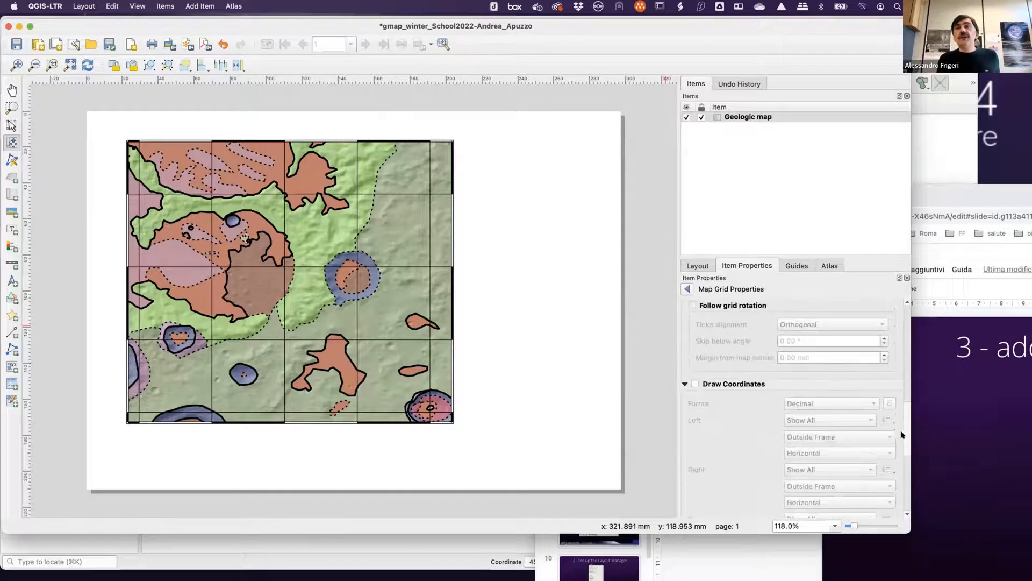
pyautogui.click(695, 383)
pyautogui.scroll(-12, 903, 457)
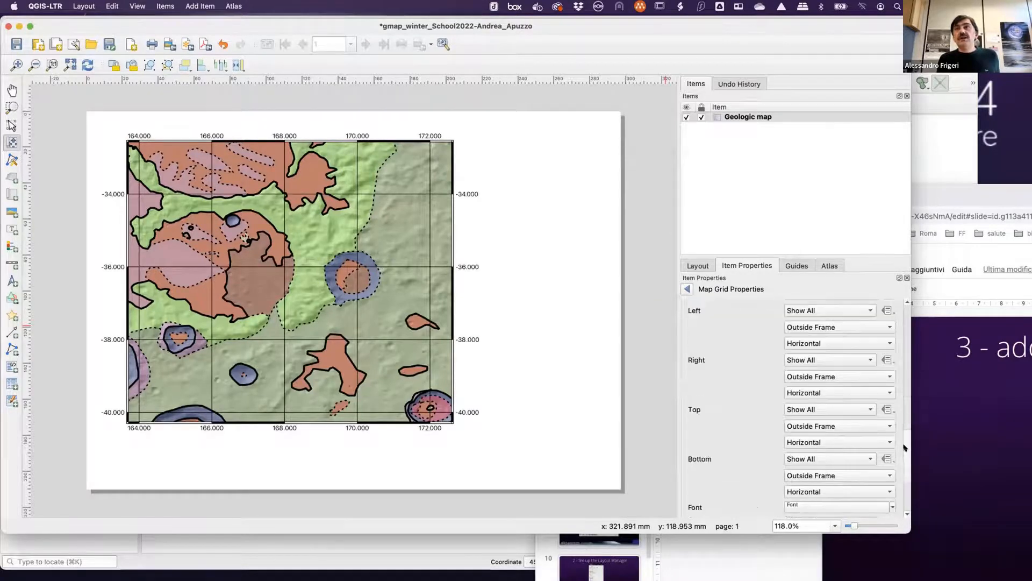
pyautogui.doubleClick(796, 426)
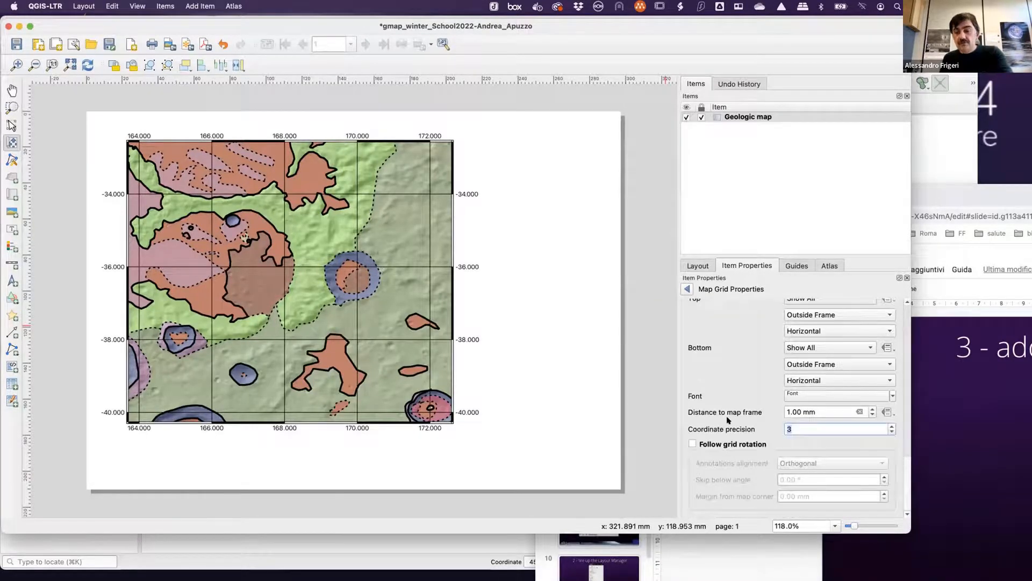
pyautogui.write('0')
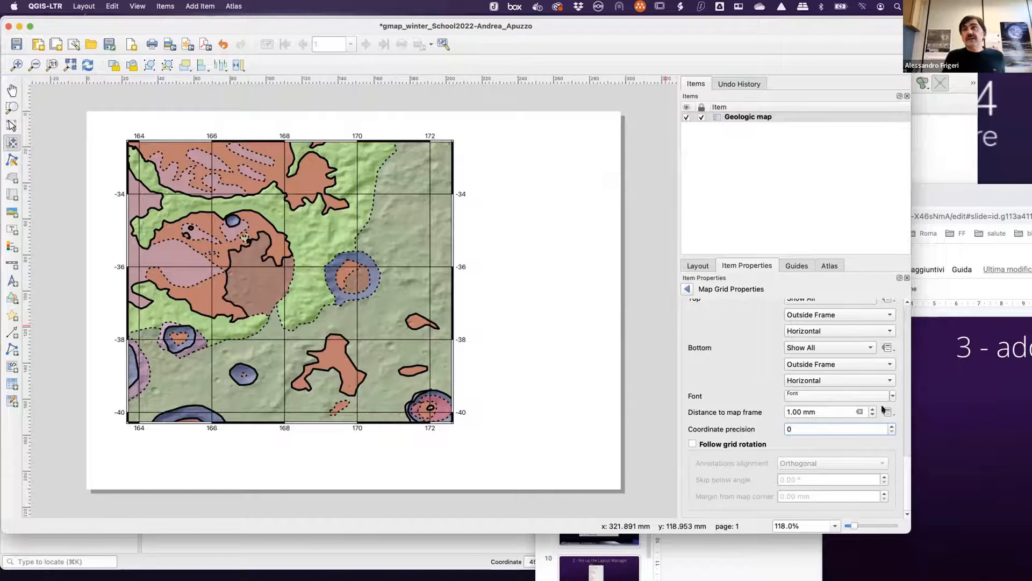
# - Leave the grid properties for the general layout settings and save the project with the layout
pyautogui.moveTo(907, 460)
pyautogui.mouseDown()
pyautogui.moveTo(907, 433)
pyautogui.moveTo(905, 465)
pyautogui.mouseUp()
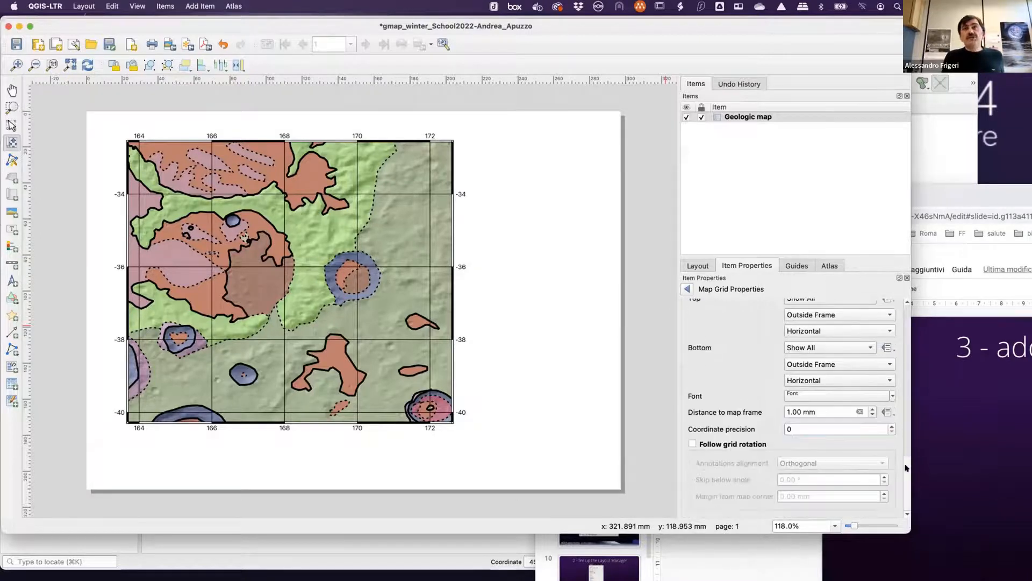
pyautogui.click(780, 210)
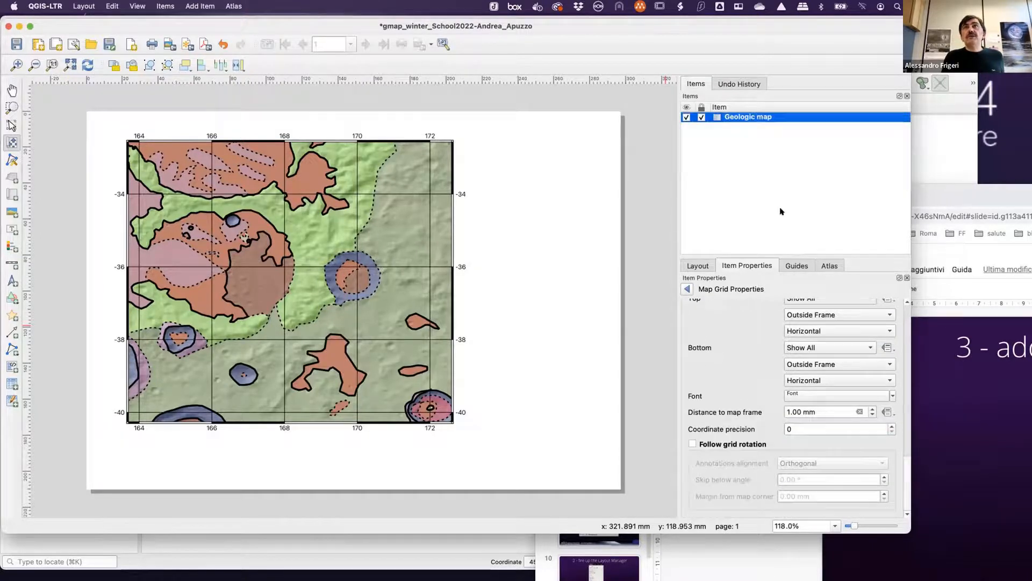
pyautogui.click(703, 264)
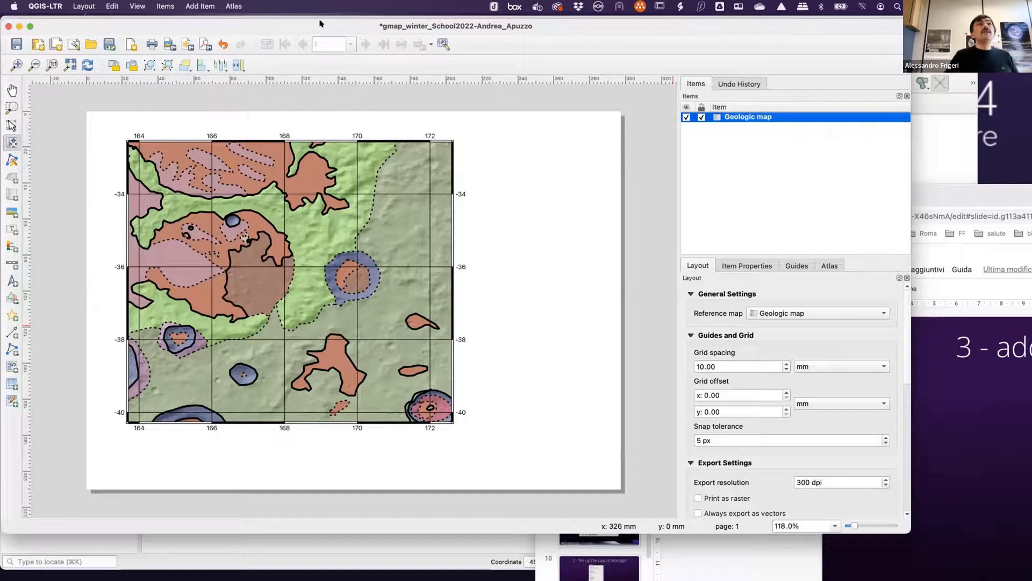
pyautogui.moveTo(23, 27); pyautogui.dragTo(166, 54)
pyautogui.click(159, 71)
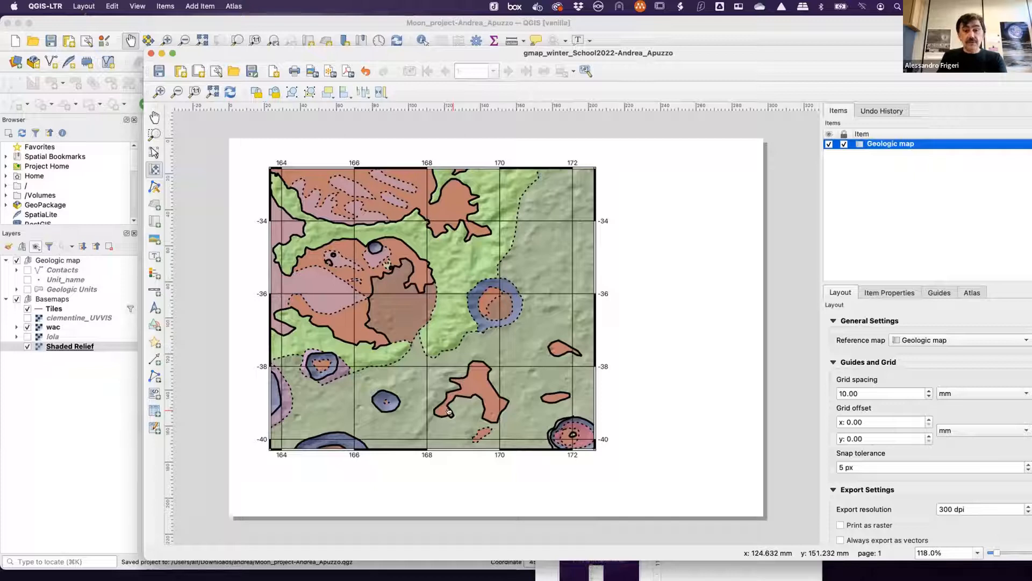
# - Switch to the Google Slides presentation in Chrome and review slide 12 on adding the geologic map with legend and scalebar
pyautogui.press('super+Tab')
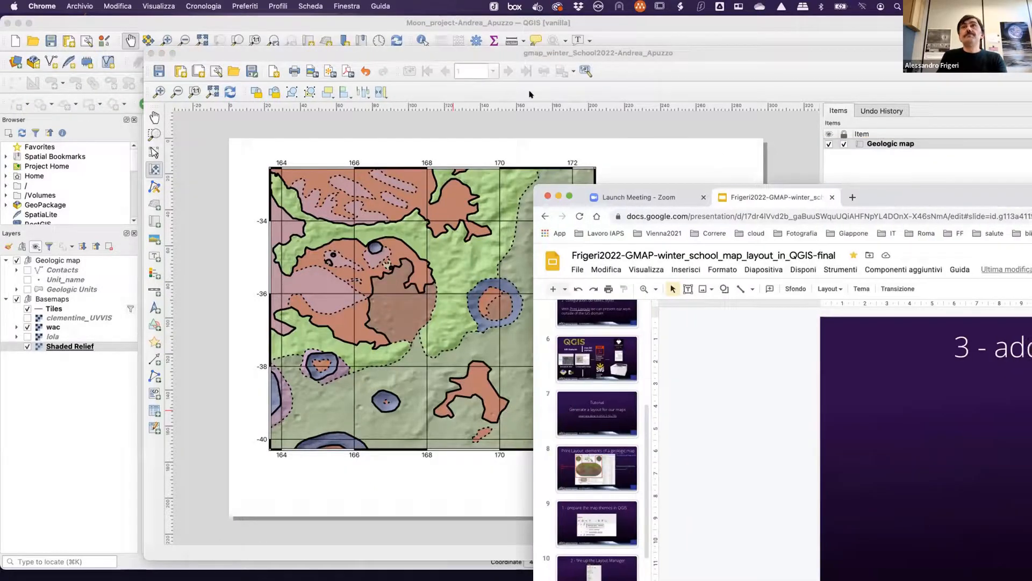
pyautogui.moveTo(908, 203); pyautogui.dragTo(530, 89)
pyautogui.press('Down')
pyautogui.press('Up')
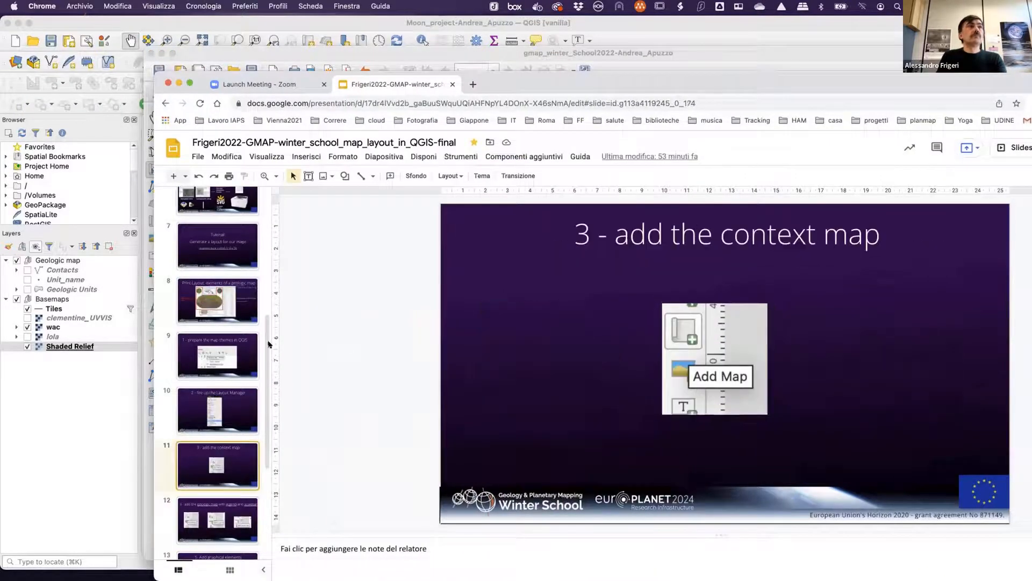
pyautogui.click(239, 354)
pyautogui.press('Down')
pyautogui.press('Down')
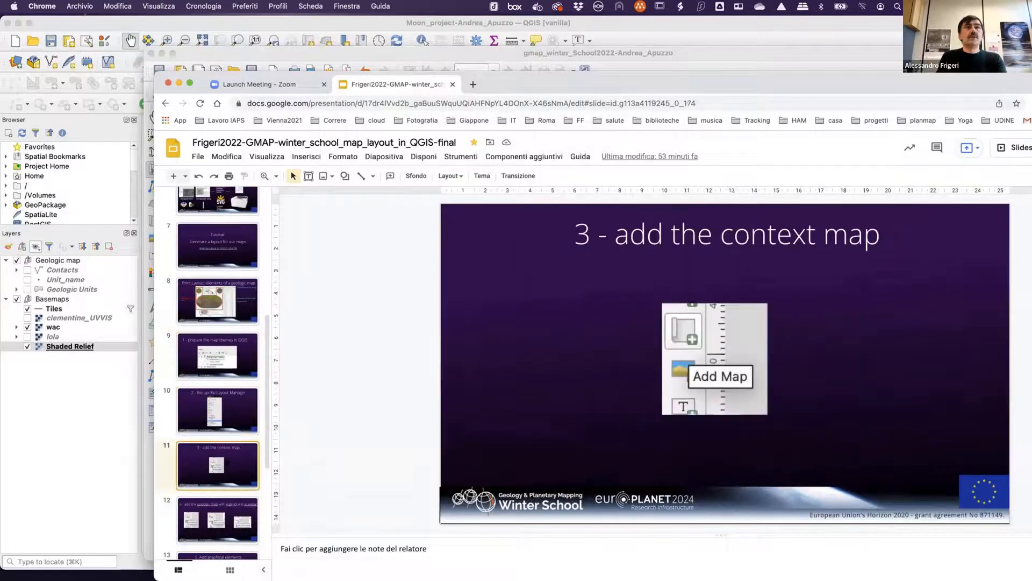
pyautogui.moveTo(602, 86); pyautogui.dragTo(594, 46)
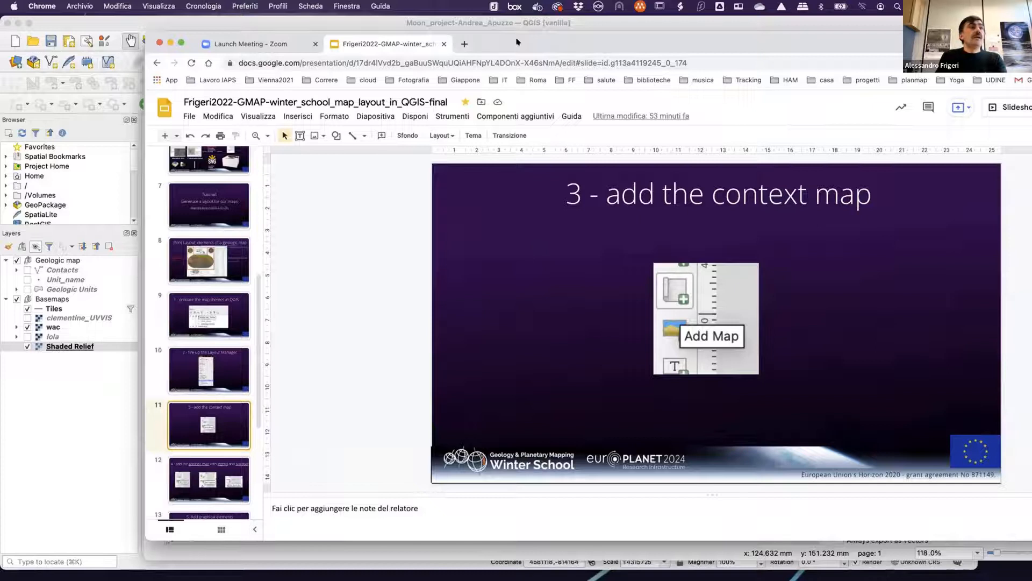
pyautogui.moveTo(481, 42); pyautogui.dragTo(517, 42)
pyautogui.click(251, 466)
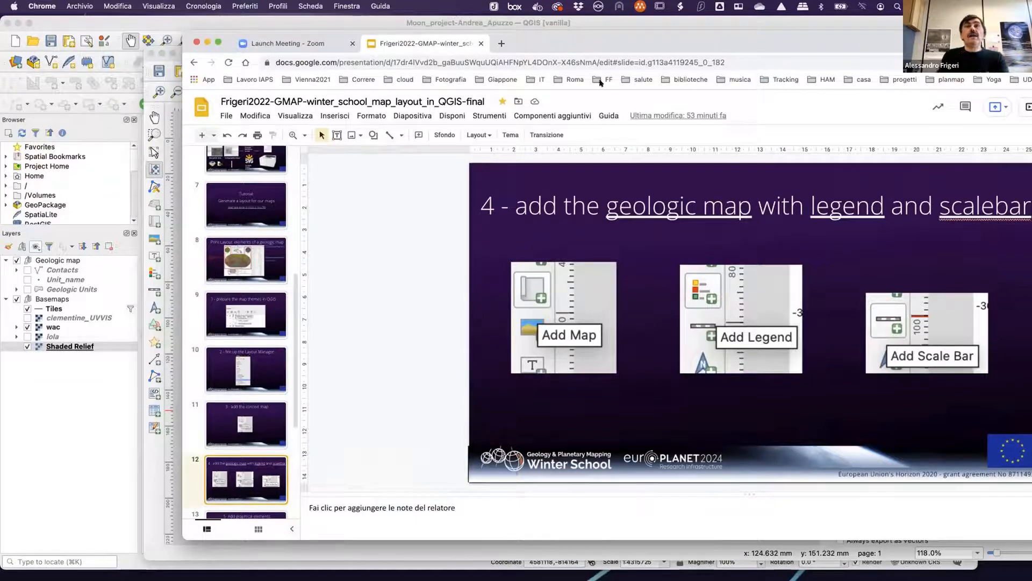
# - Switch back to the QGIS layout and add a legend beside the geologic map, level with the map's upper edge
pyautogui.moveTo(480, 32); pyautogui.dragTo(745, 208)
pyautogui.click(479, 129)
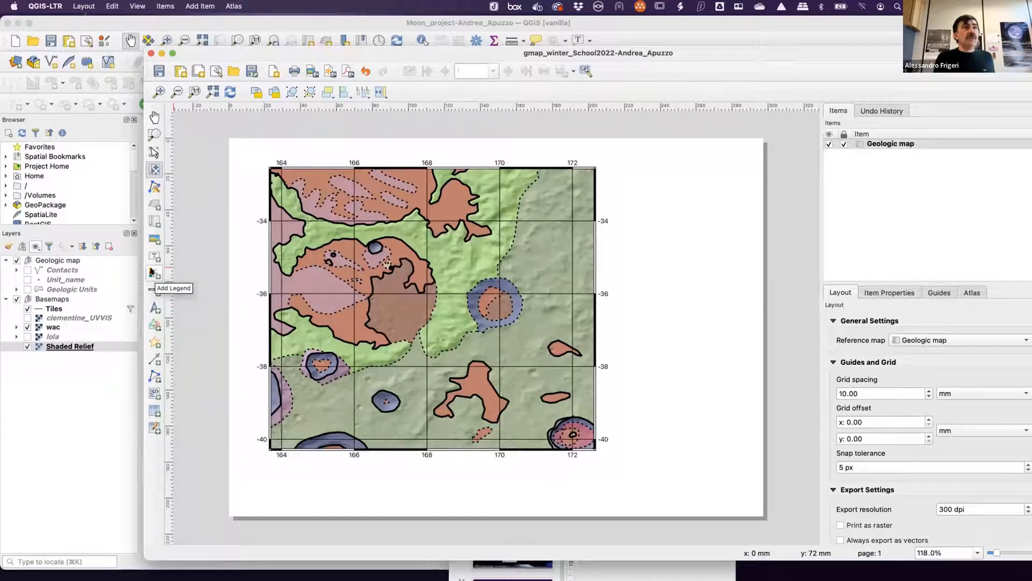
pyautogui.click(940, 143)
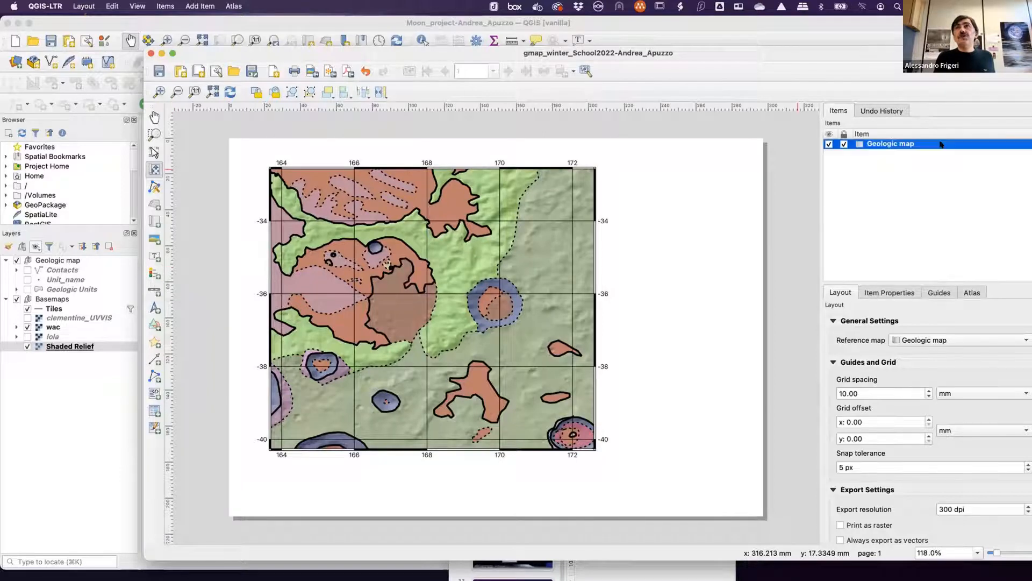
pyautogui.click(155, 274)
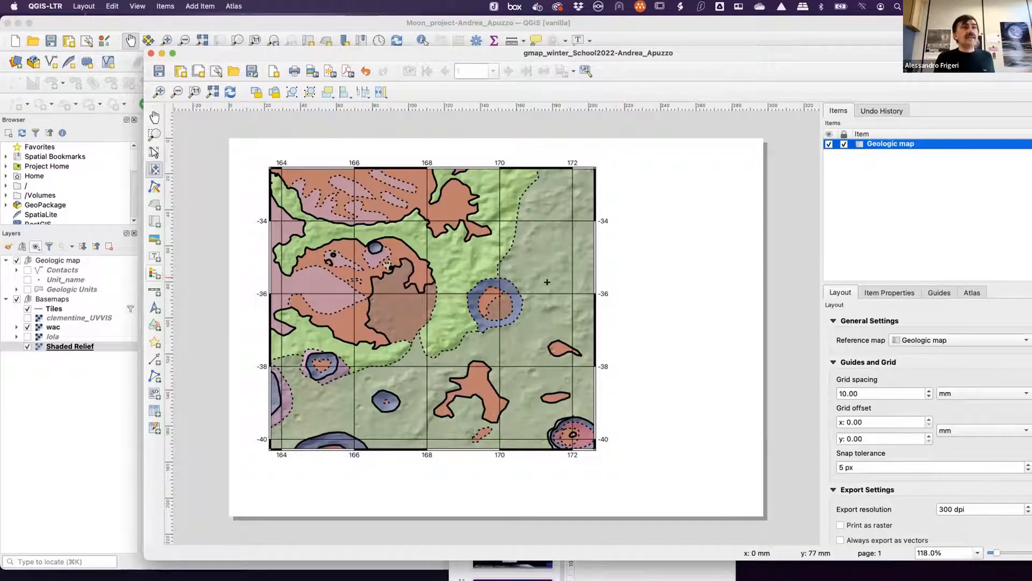
pyautogui.click(617, 251)
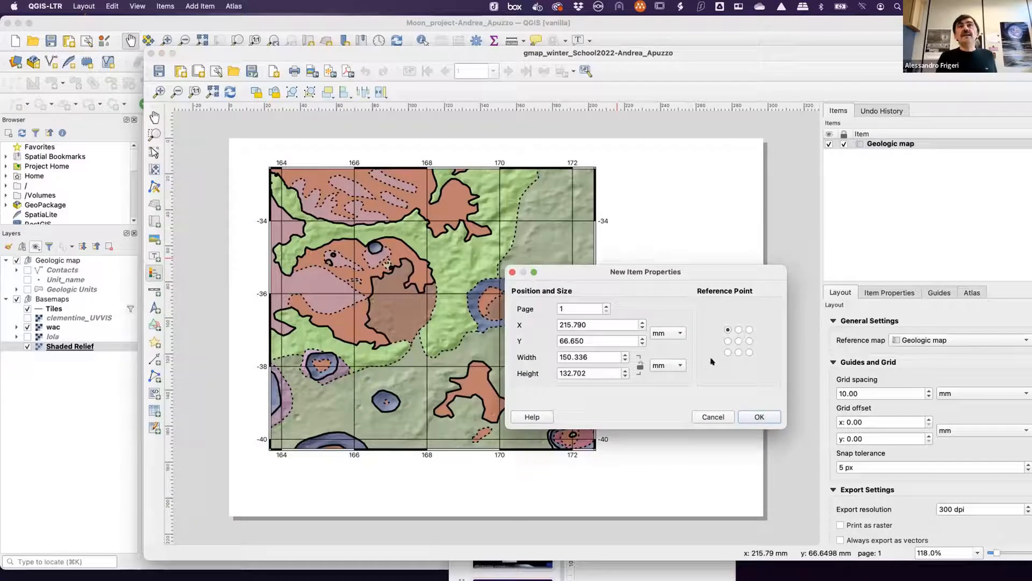
pyautogui.click(758, 417)
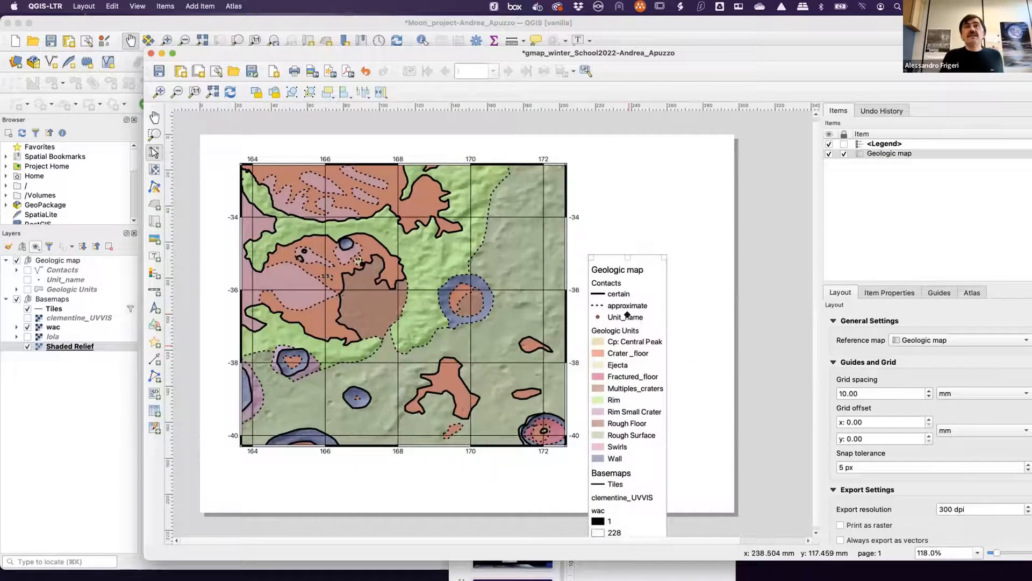
pyautogui.moveTo(621, 339); pyautogui.dragTo(627, 249)
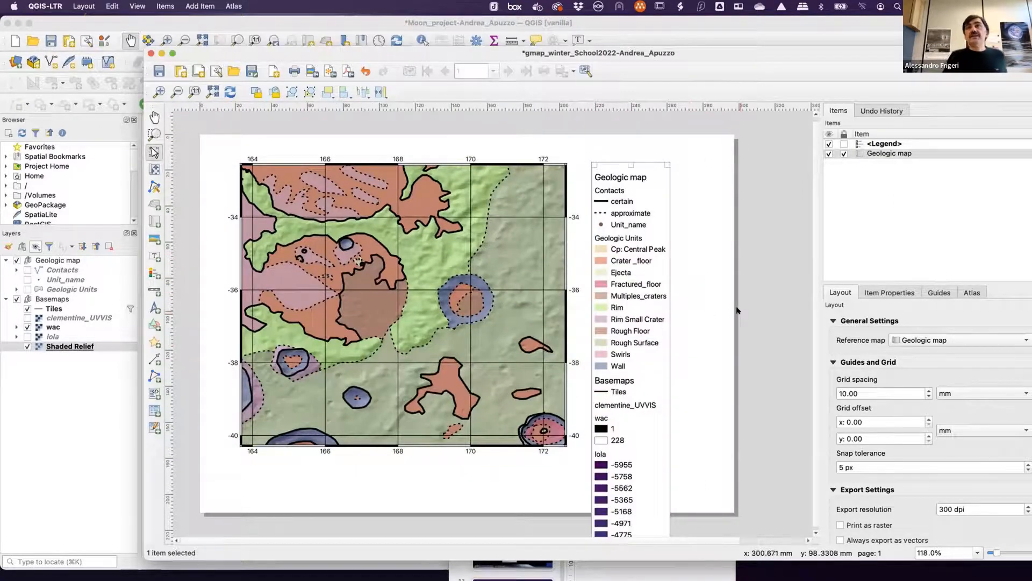
# - Rename the new legend item as Geologic map legend
pyautogui.moveTo(768, 52); pyautogui.dragTo(636, 32)
pyautogui.doubleClick(770, 124)
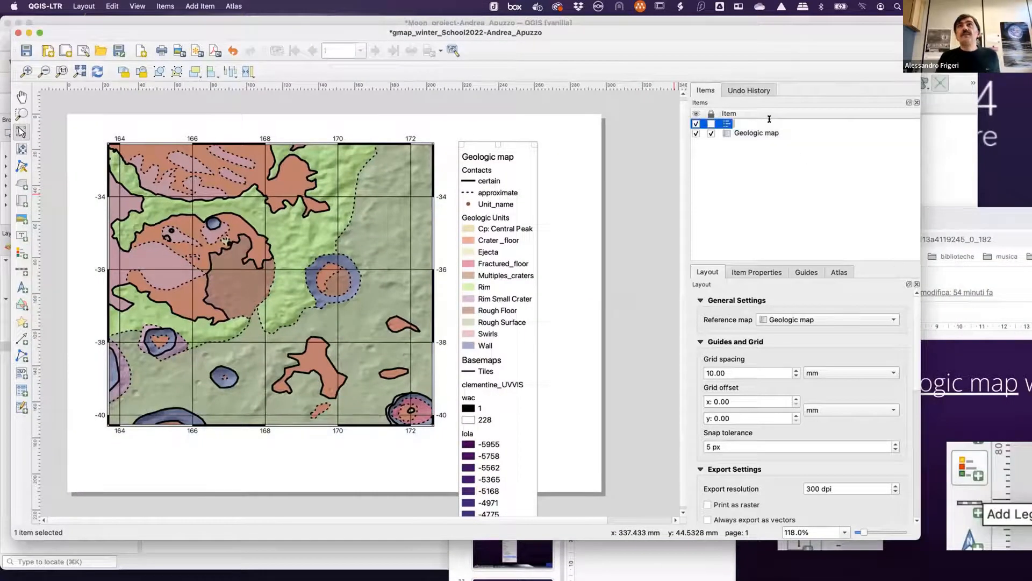
pyautogui.write('Geo')
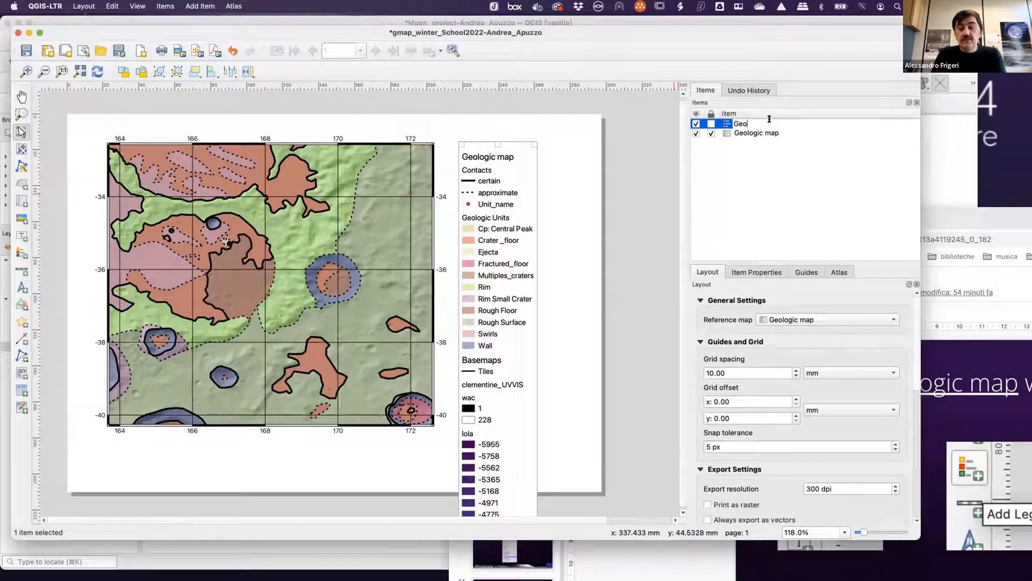
pyautogui.write('logic')
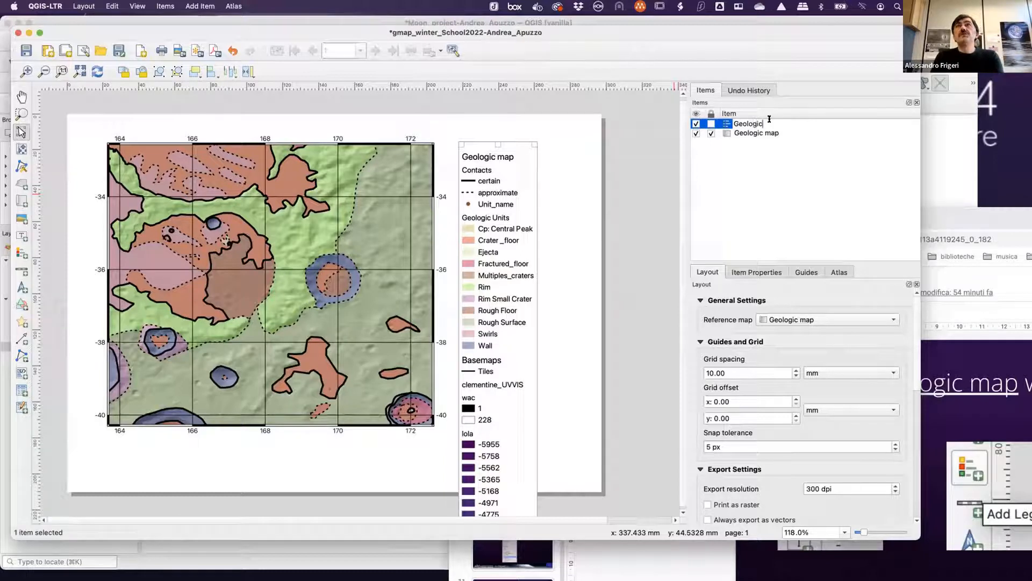
pyautogui.write(' map lege')
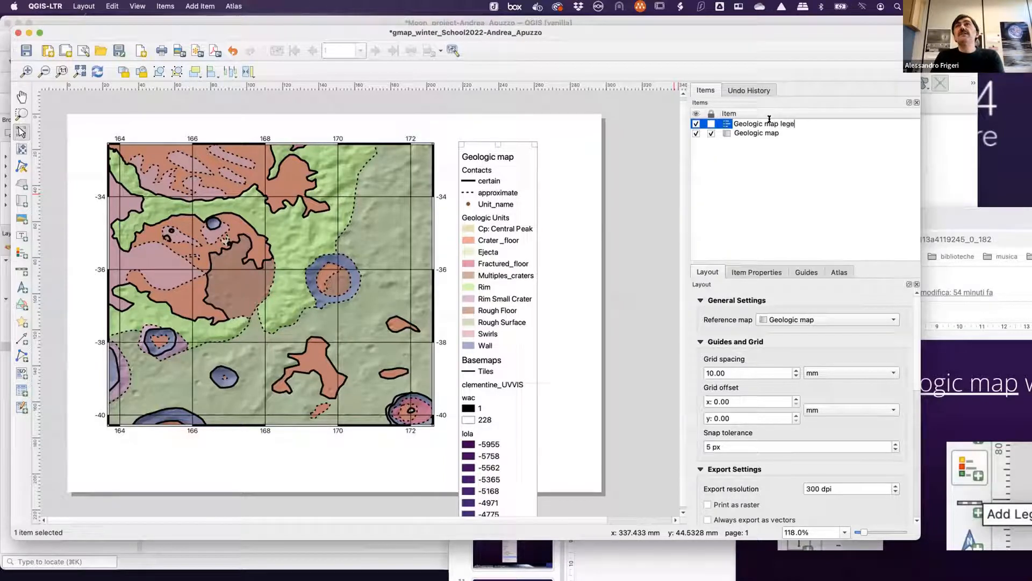
pyautogui.write('nd')
pyautogui.press('Return')
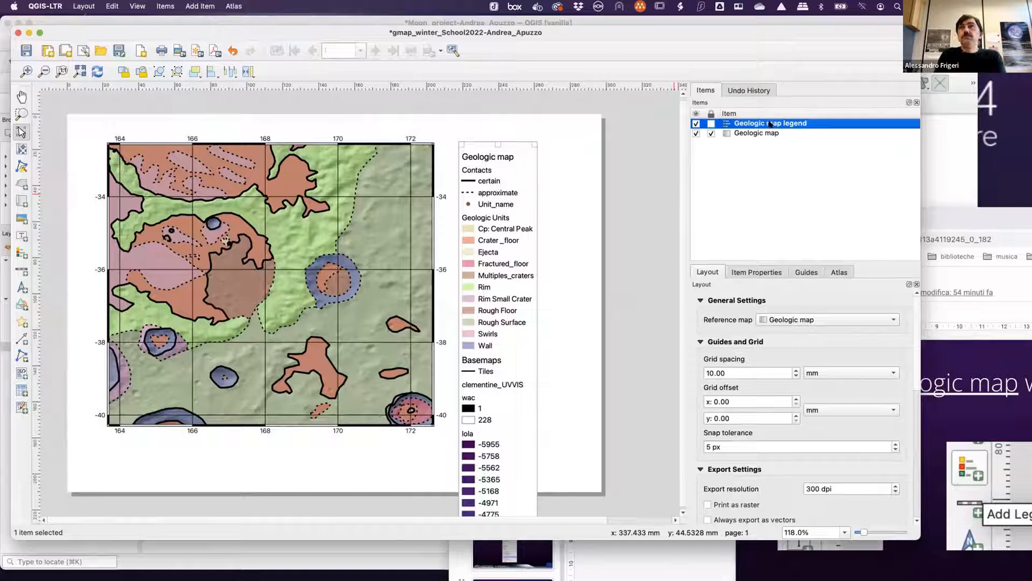
# - Turn off automatic updating of the legend items for the geologic map legend
pyautogui.moveTo(914, 313)
pyautogui.mouseDown()
pyautogui.moveTo(915, 428)
pyautogui.moveTo(914, 309)
pyautogui.mouseUp()
pyautogui.click(752, 271)
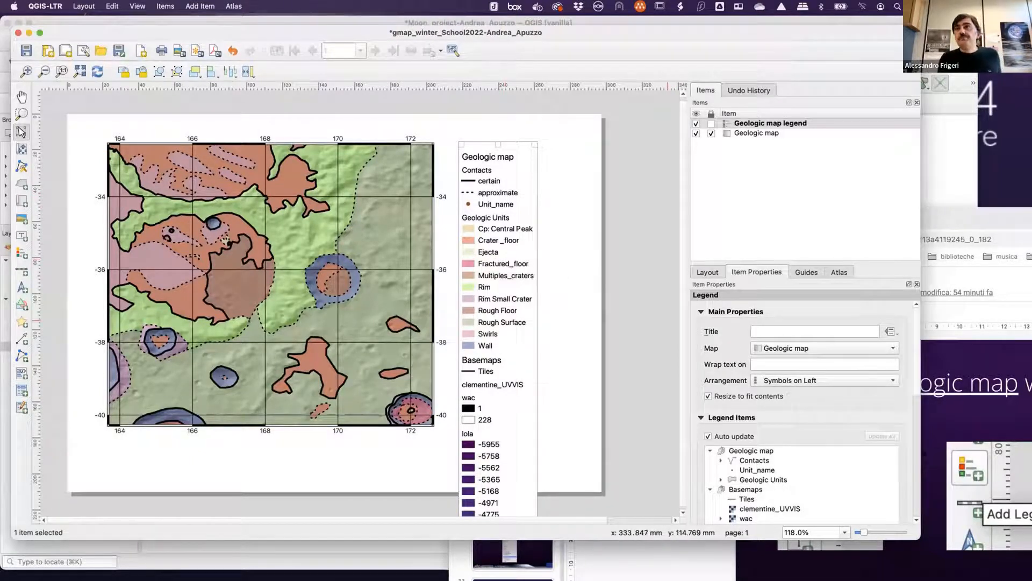
pyautogui.scroll(-5, 917, 351)
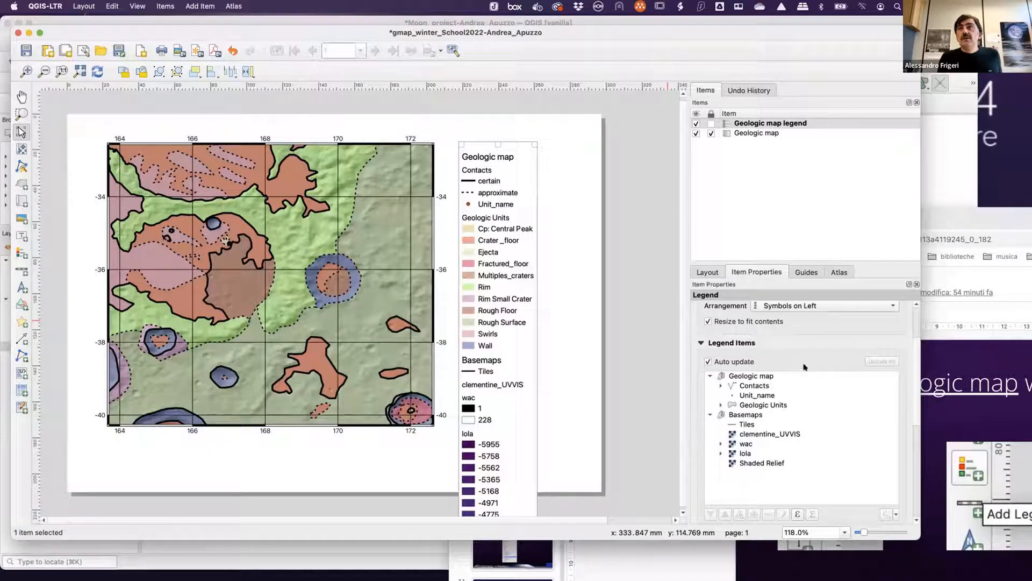
pyautogui.click(708, 361)
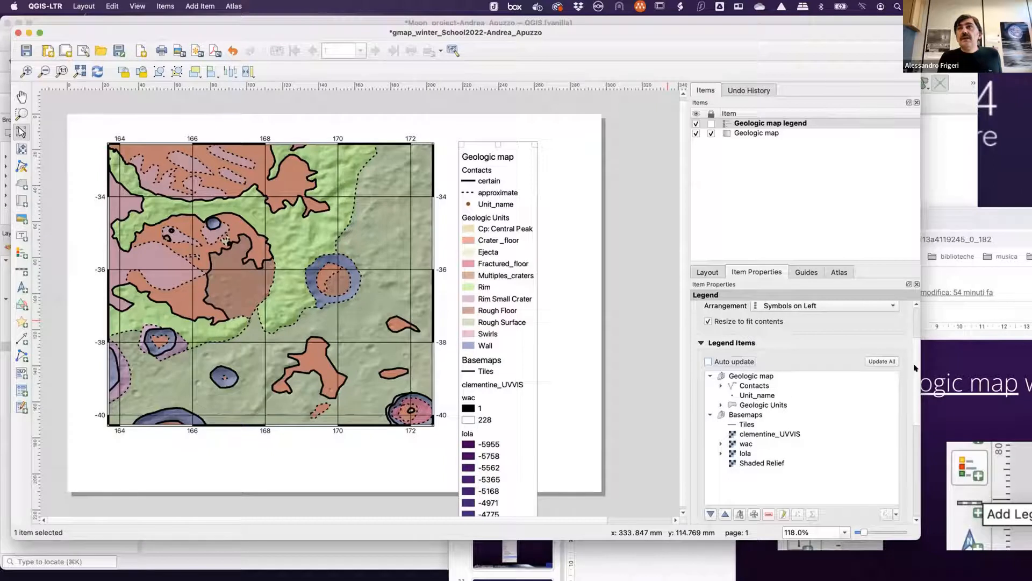
pyautogui.scroll(-1, 914, 368)
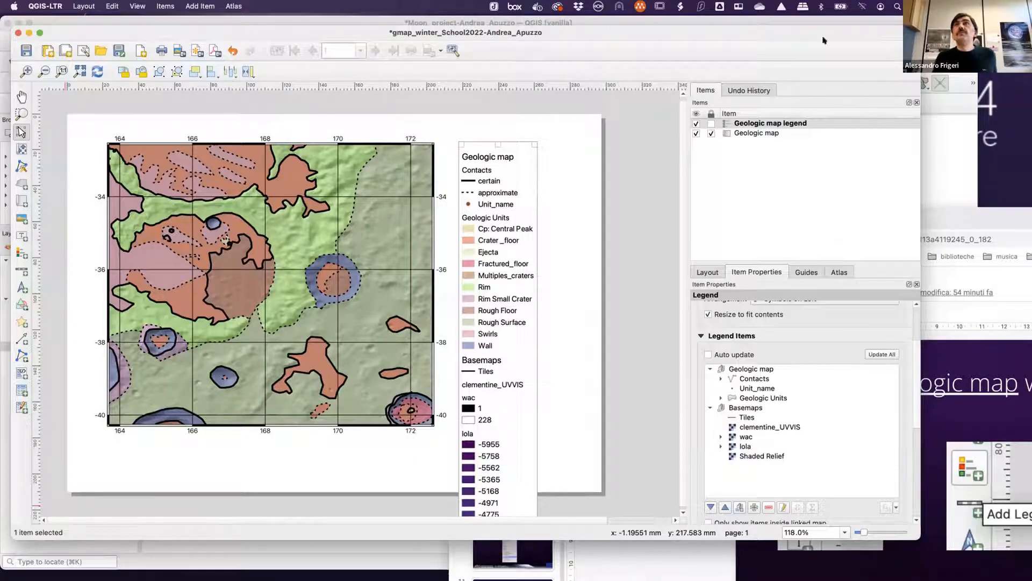
pyautogui.moveTo(797, 39); pyautogui.dragTo(758, 41)
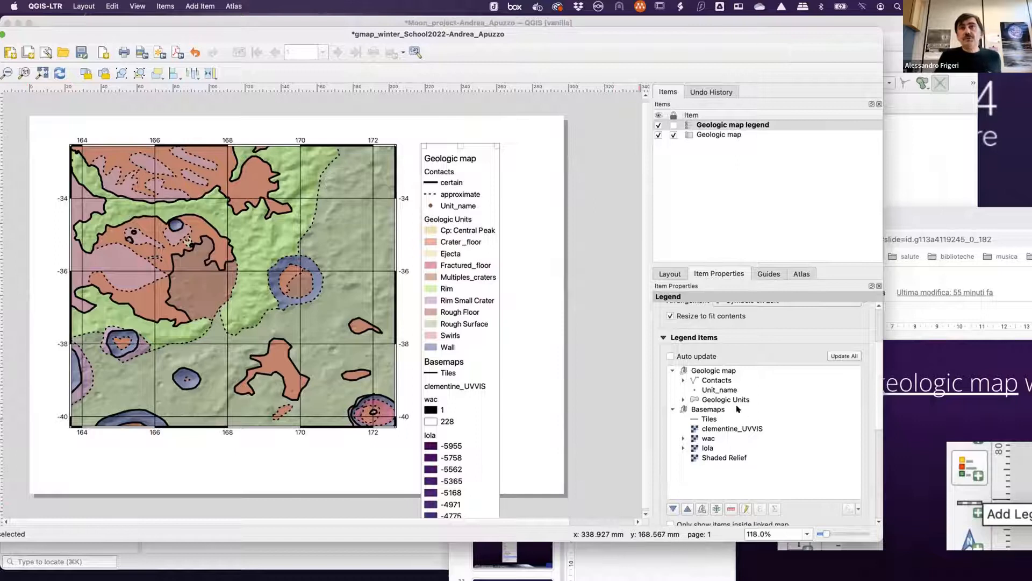
# - Remove the Unit_name entry and the whole Basemaps group from the legend
pyautogui.click(683, 400)
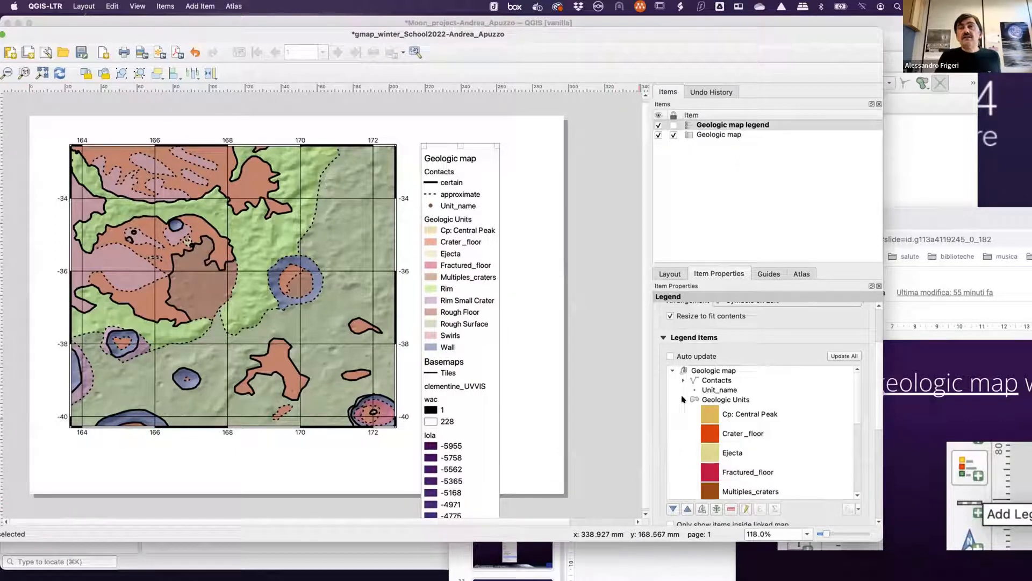
pyautogui.click(683, 400)
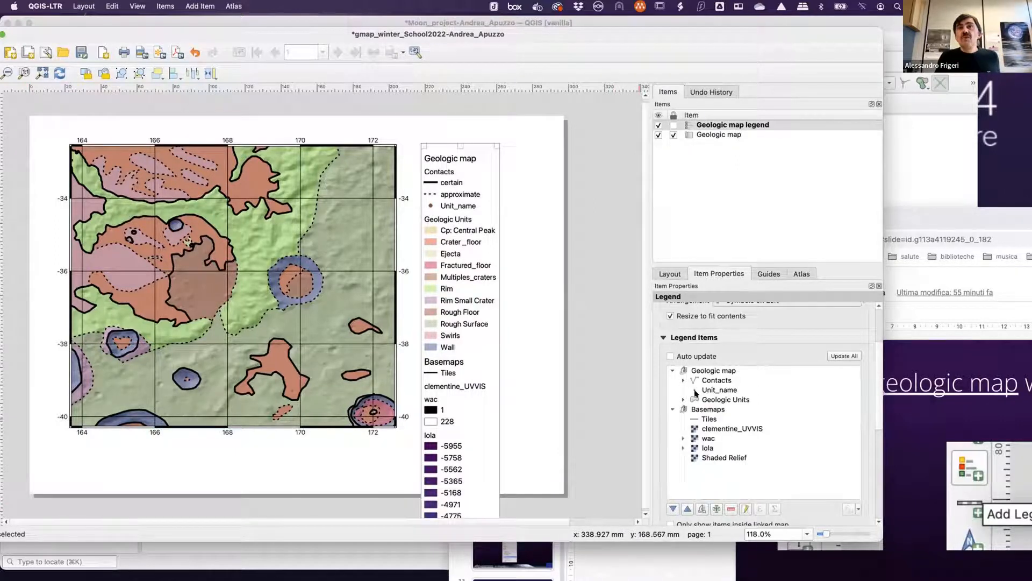
pyautogui.click(717, 389)
pyautogui.click(715, 380)
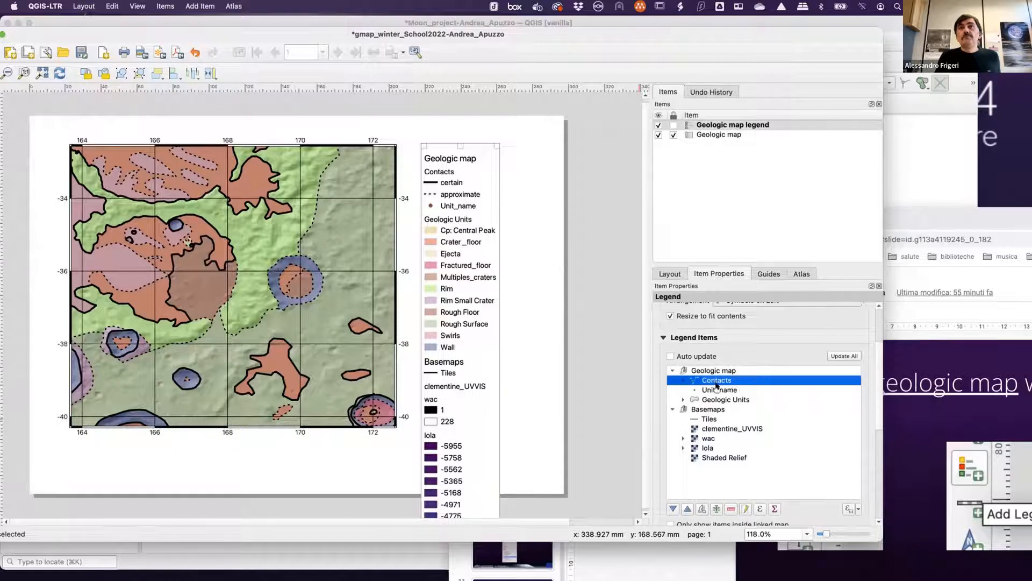
pyautogui.click(716, 386)
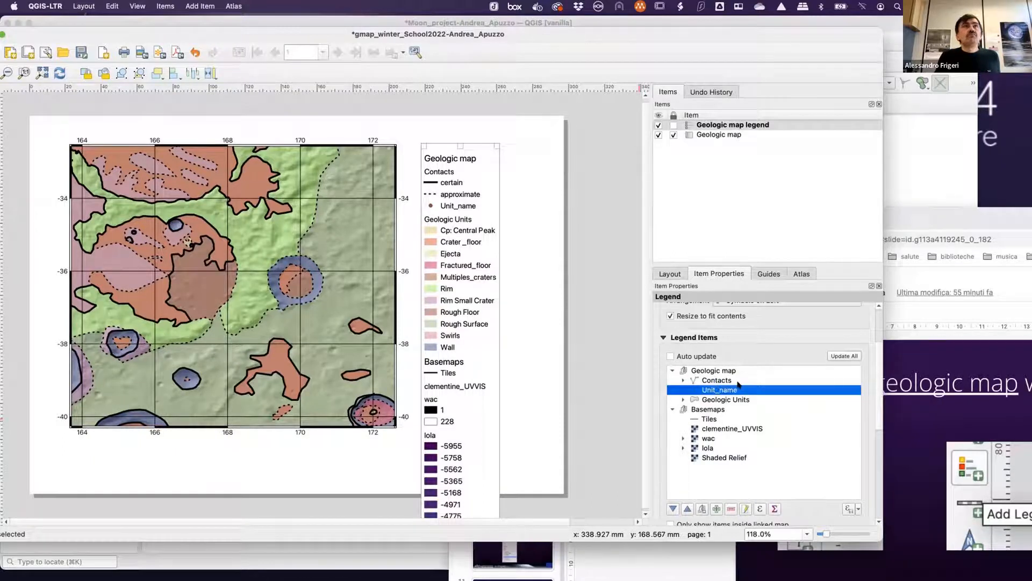
pyautogui.click(731, 508)
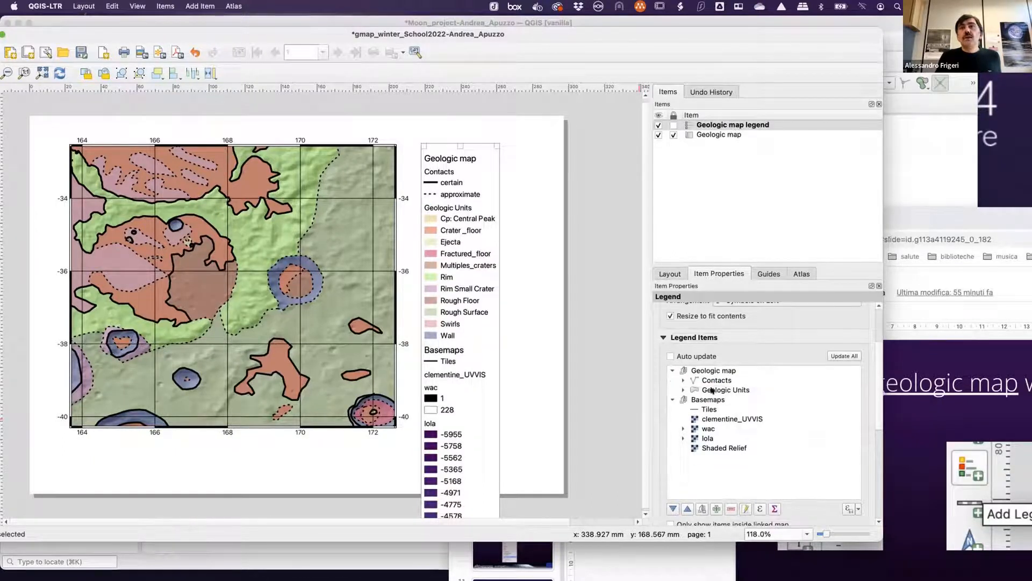
pyautogui.click(699, 400)
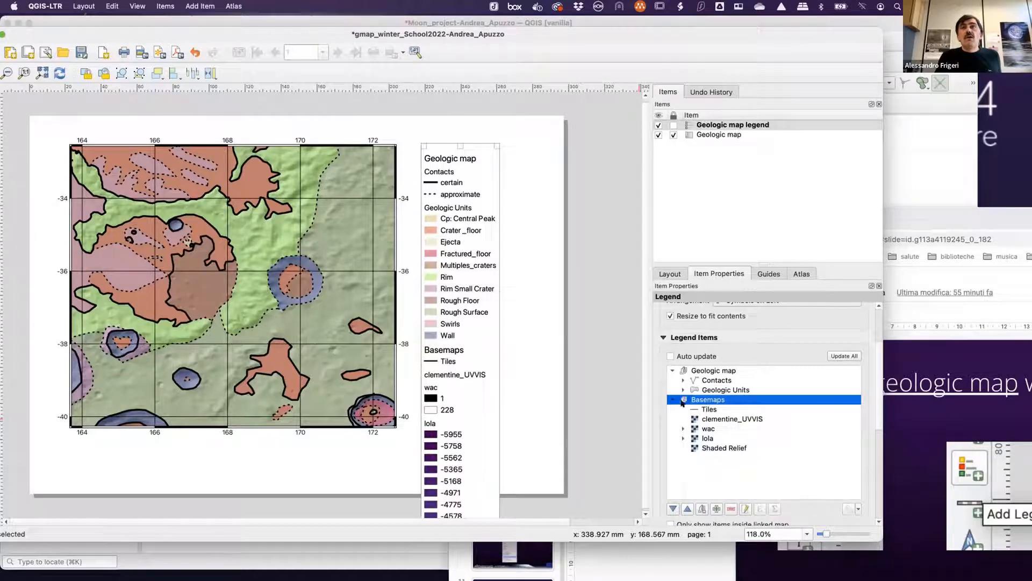
pyautogui.click(731, 508)
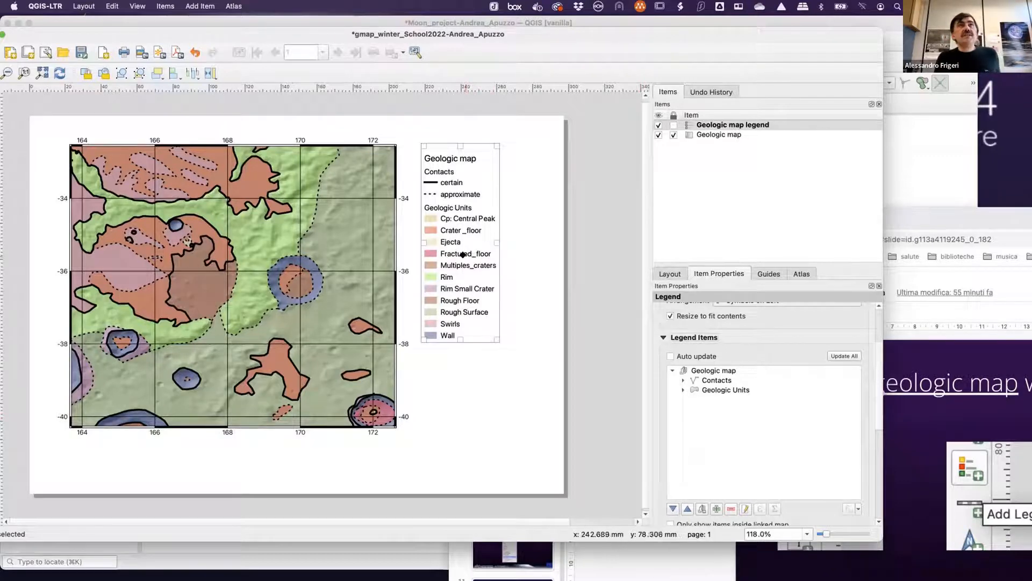
# - Move the legend closer to the map and relabel its Geologic map group heading as Legend
pyautogui.moveTo(456, 262); pyautogui.dragTo(446, 255)
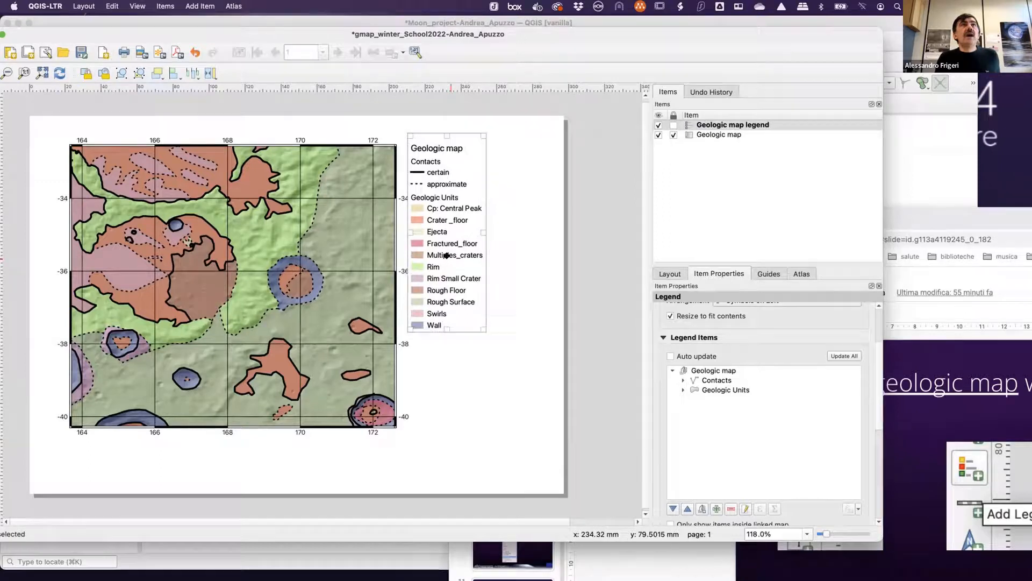
pyautogui.doubleClick(708, 369)
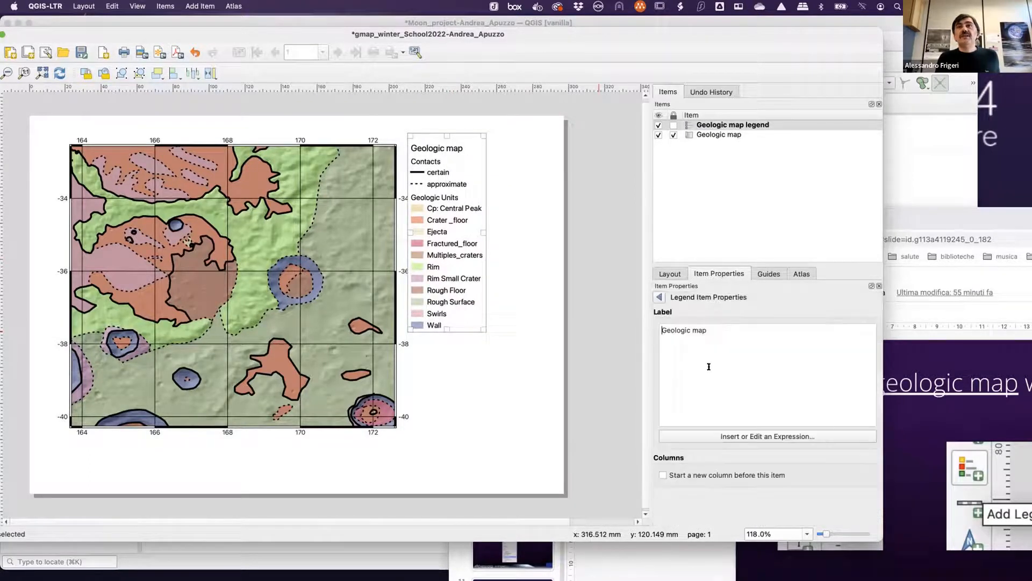
pyautogui.moveTo(724, 332); pyautogui.dragTo(642, 324)
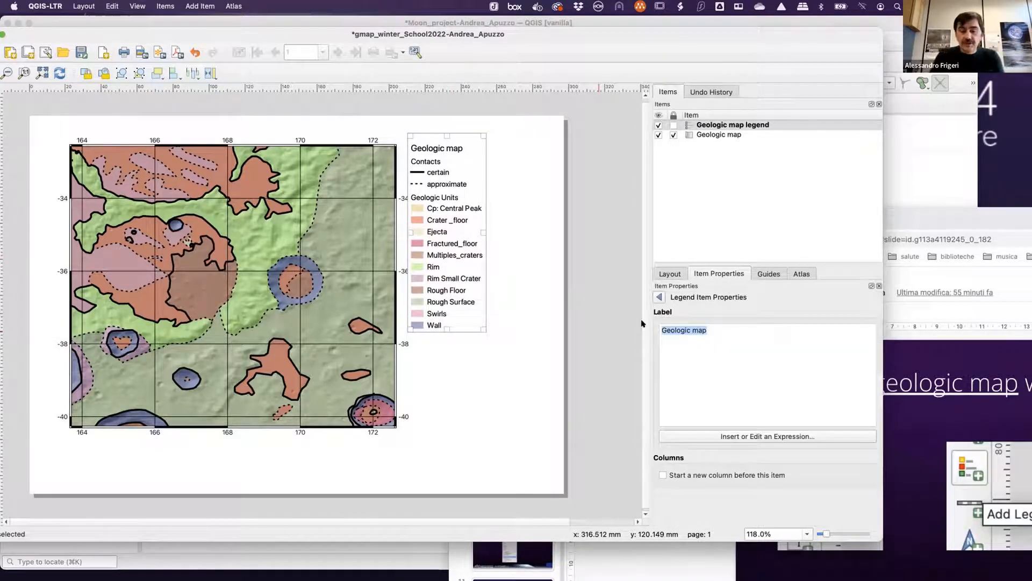
pyautogui.write('L')
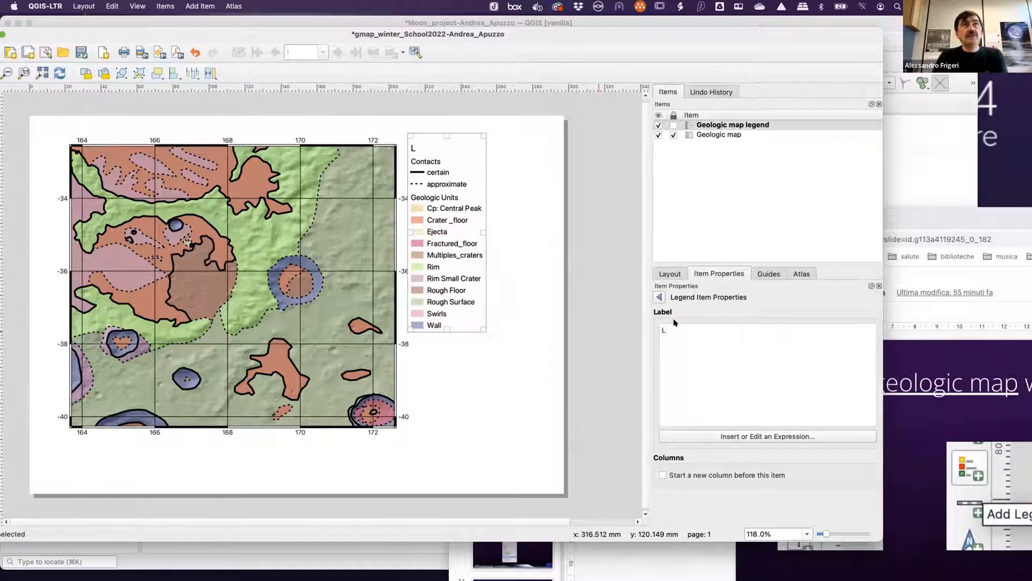
pyautogui.write('uegentd')
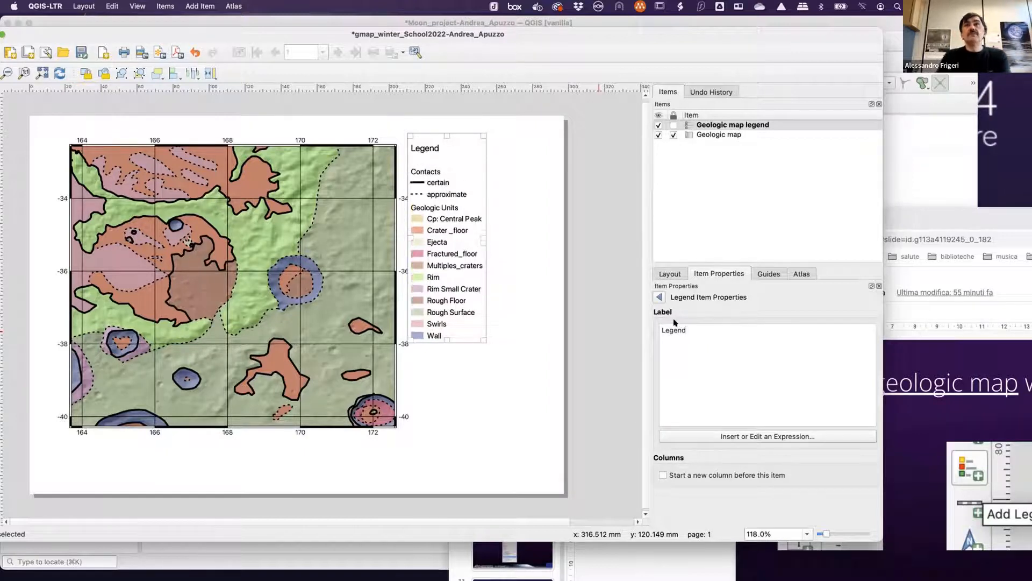
pyautogui.press('BackSpace')
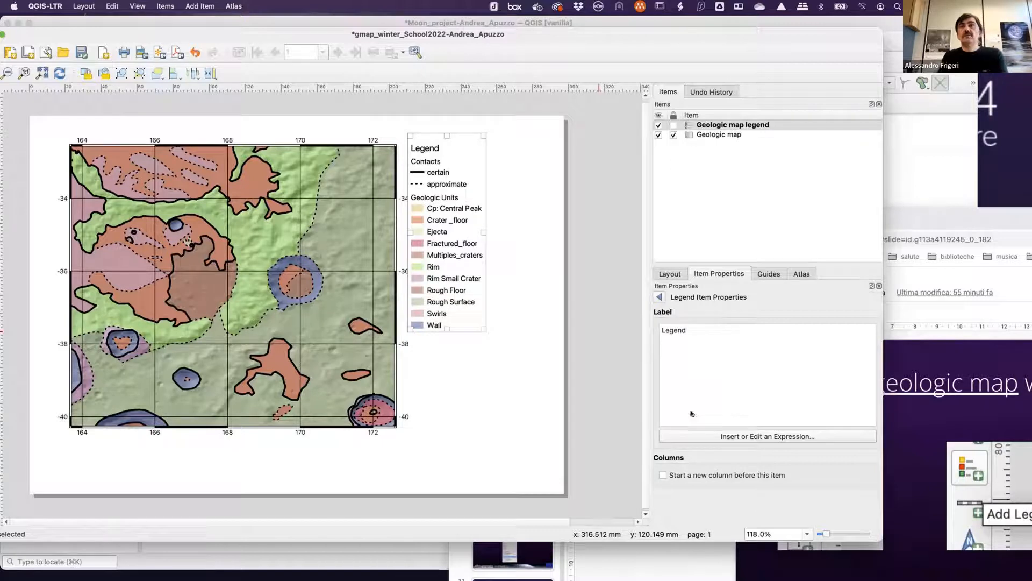
pyautogui.click(527, 253)
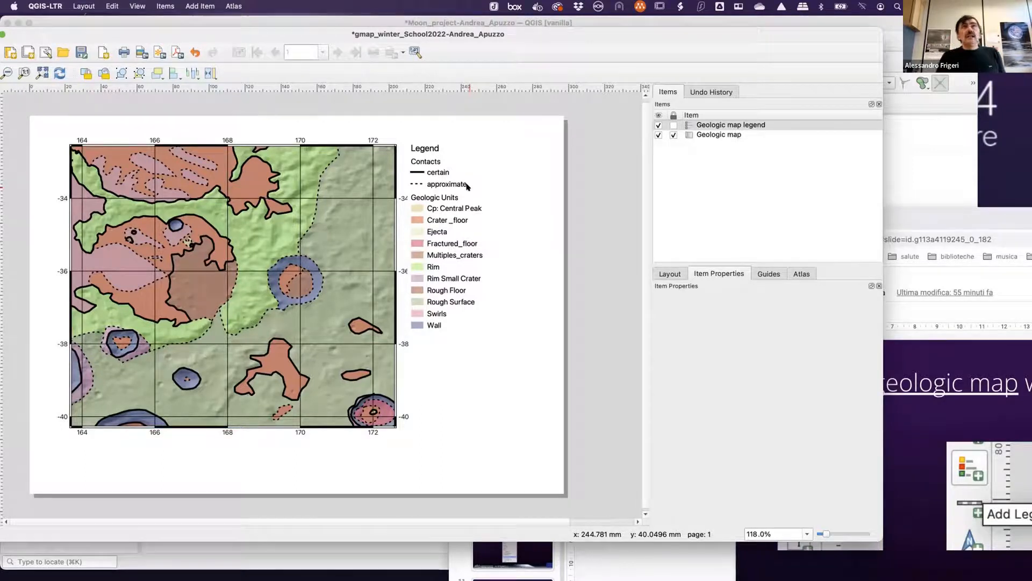
# - Save the project and move the main QGIS window aside to bring the layout back into view
pyautogui.click(372, 23)
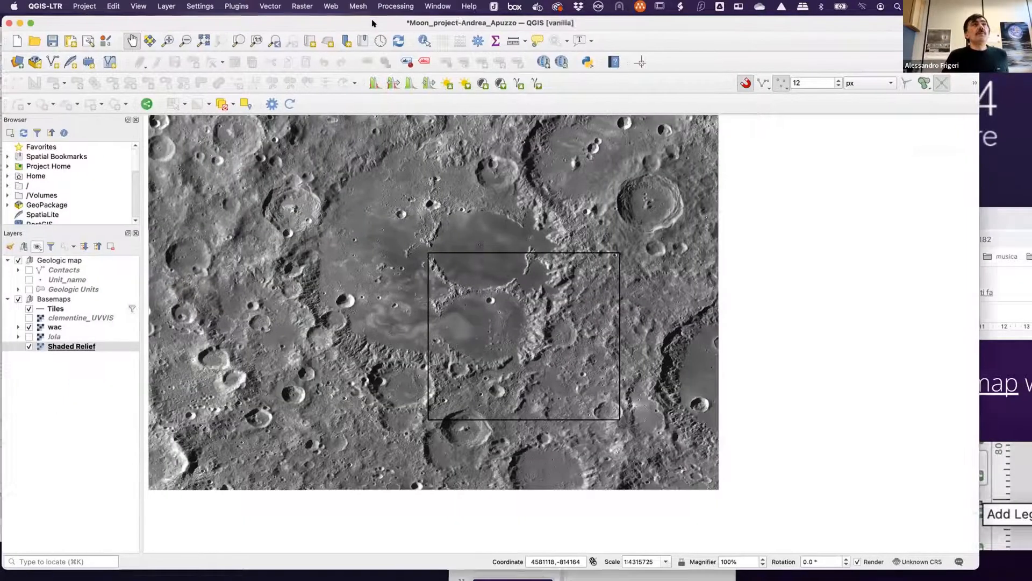
pyautogui.moveTo(372, 23); pyautogui.dragTo(750, 103)
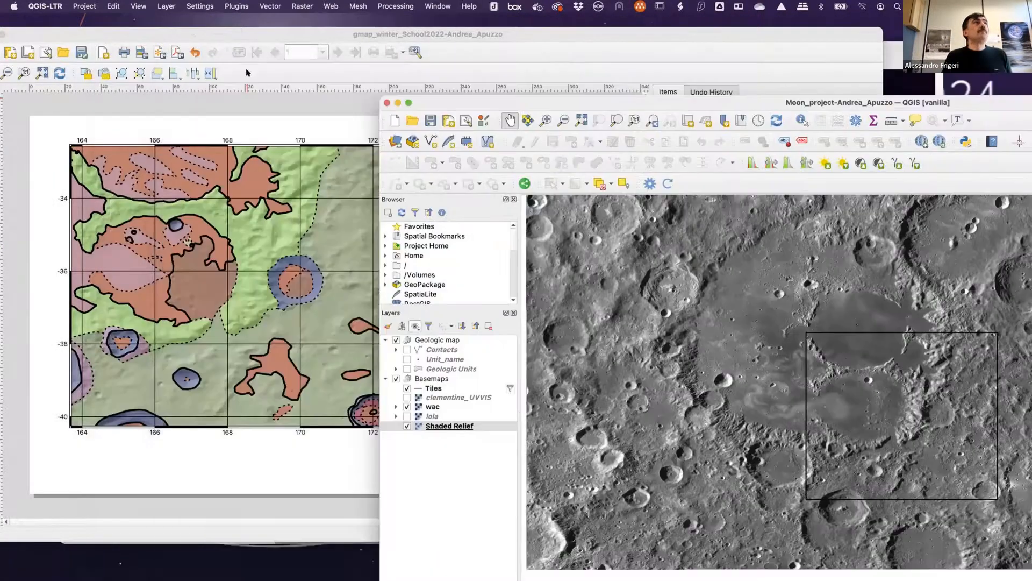
pyautogui.click(248, 73)
pyautogui.doubleClick(218, 32)
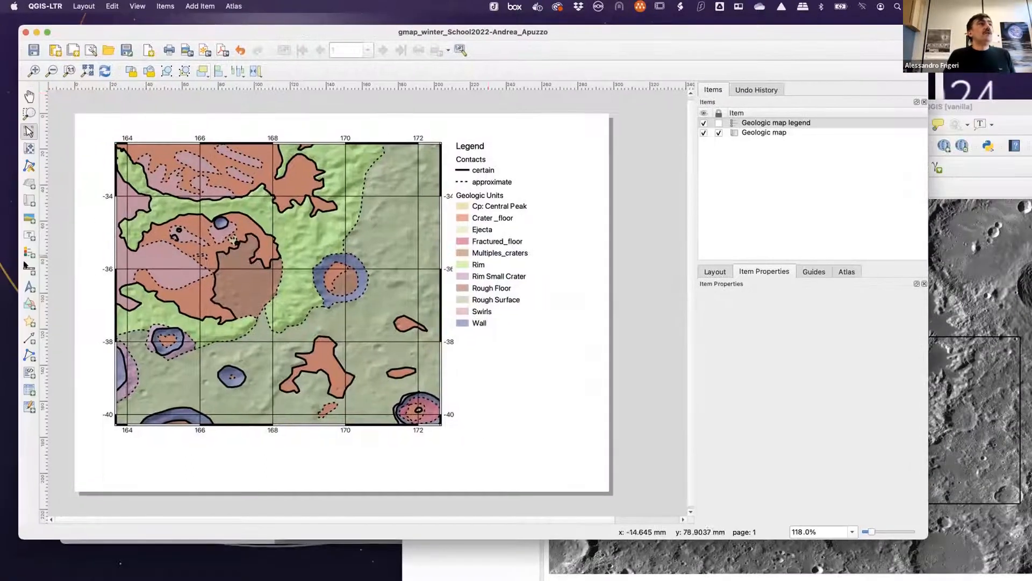
# - Add a scale bar linked to the geologic map just below the map's lower right corner
pyautogui.click(27, 267)
pyautogui.moveTo(354, 444); pyautogui.dragTo(433, 453)
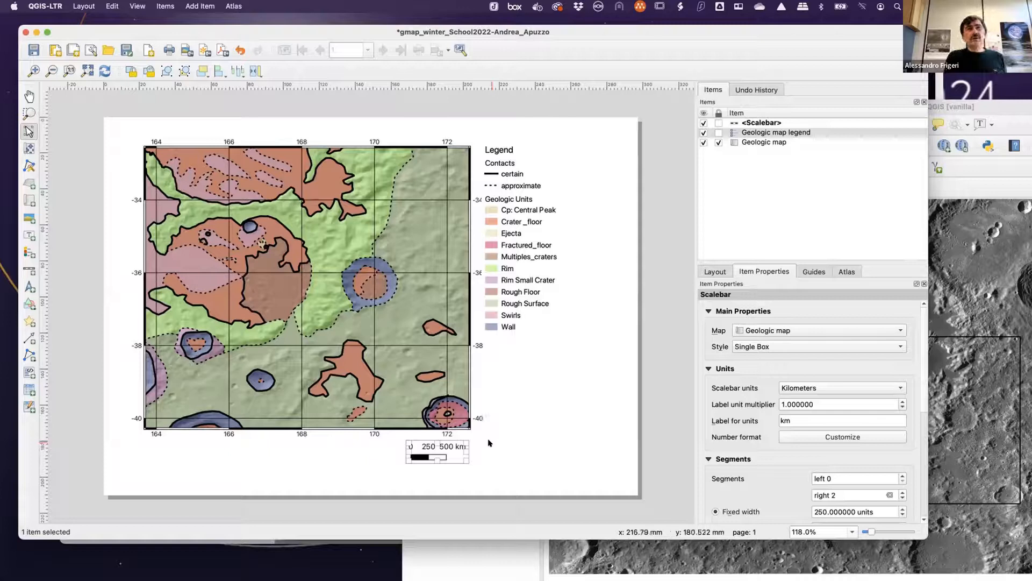
pyautogui.click(426, 454)
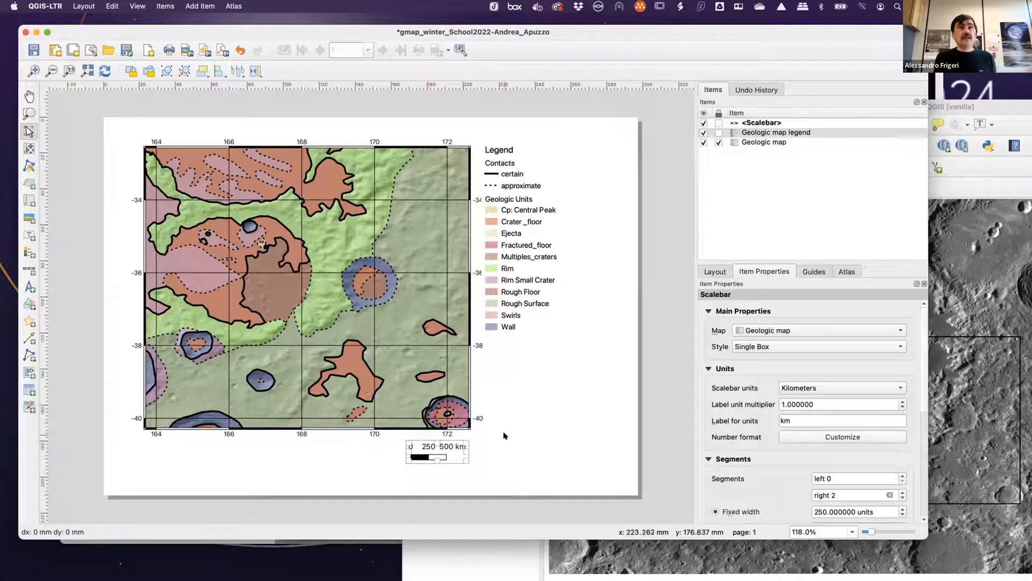
pyautogui.click(442, 454)
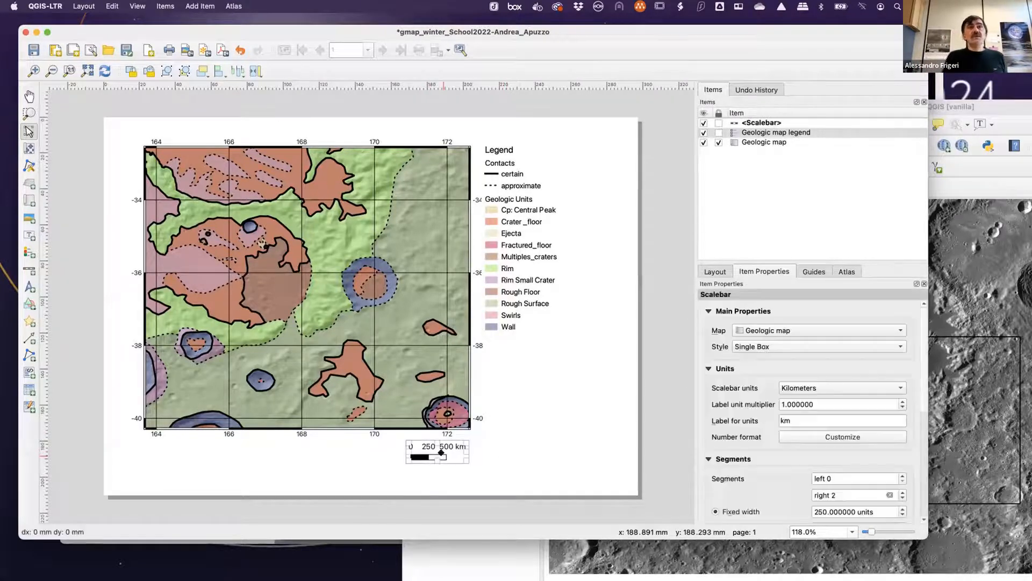
pyautogui.click(387, 455)
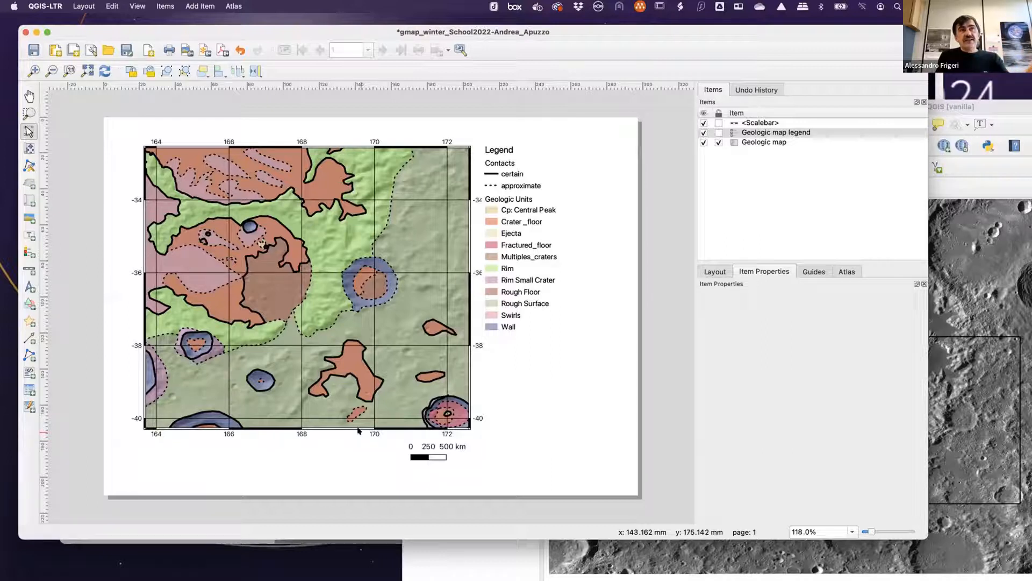
pyautogui.click(437, 454)
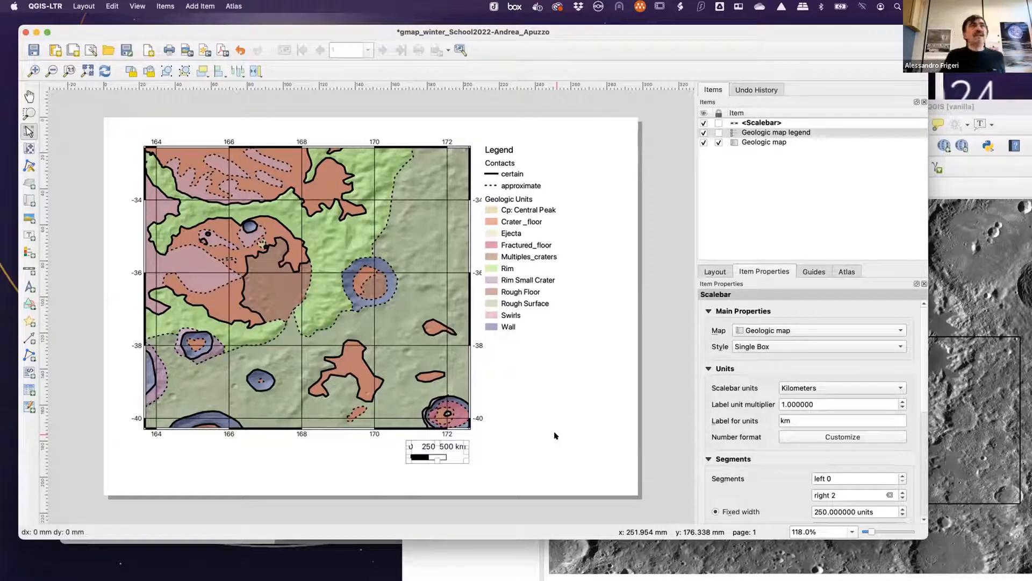
pyautogui.click(579, 470)
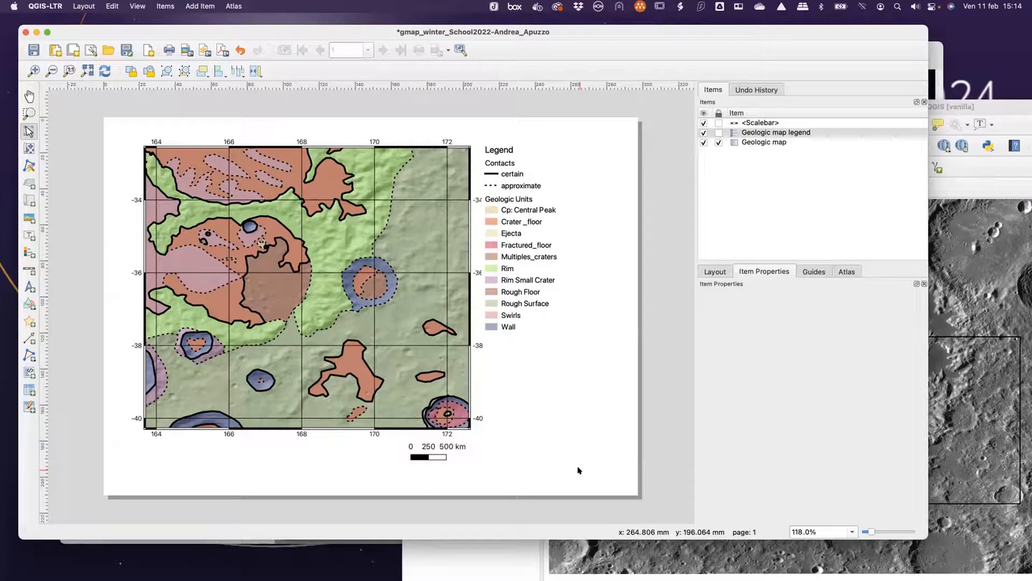
pyautogui.click(437, 450)
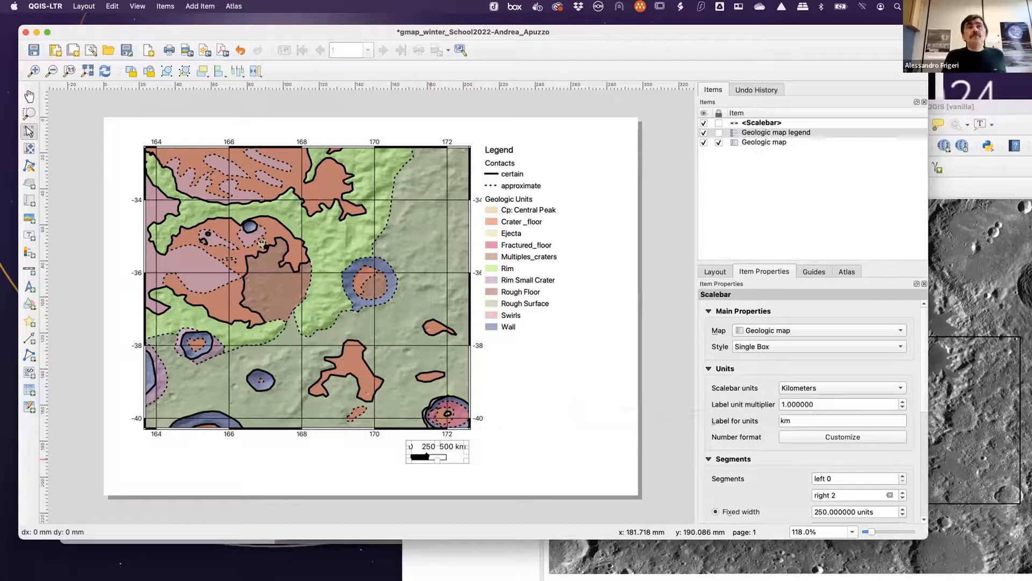
pyautogui.click(405, 443)
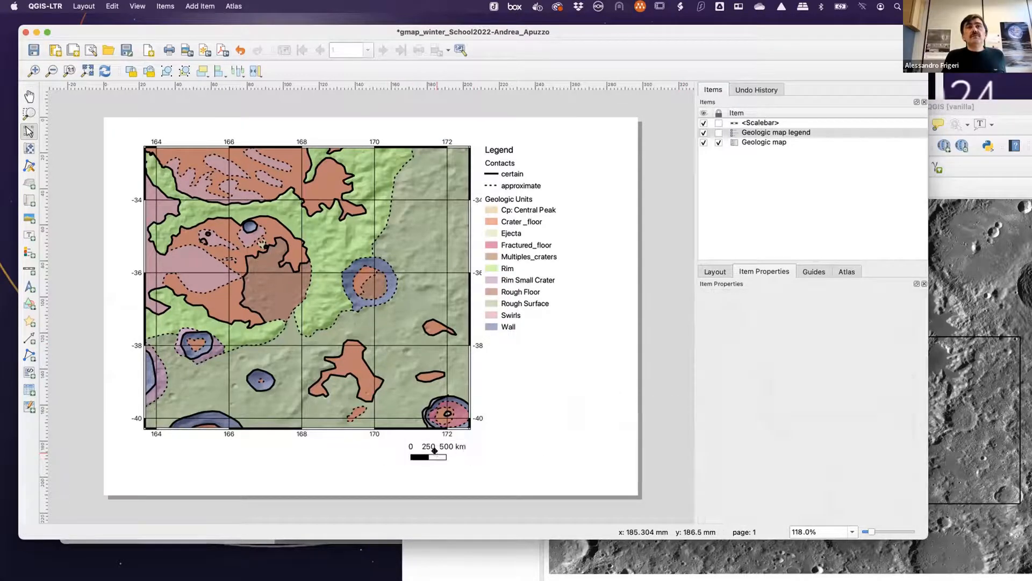
pyautogui.click(434, 451)
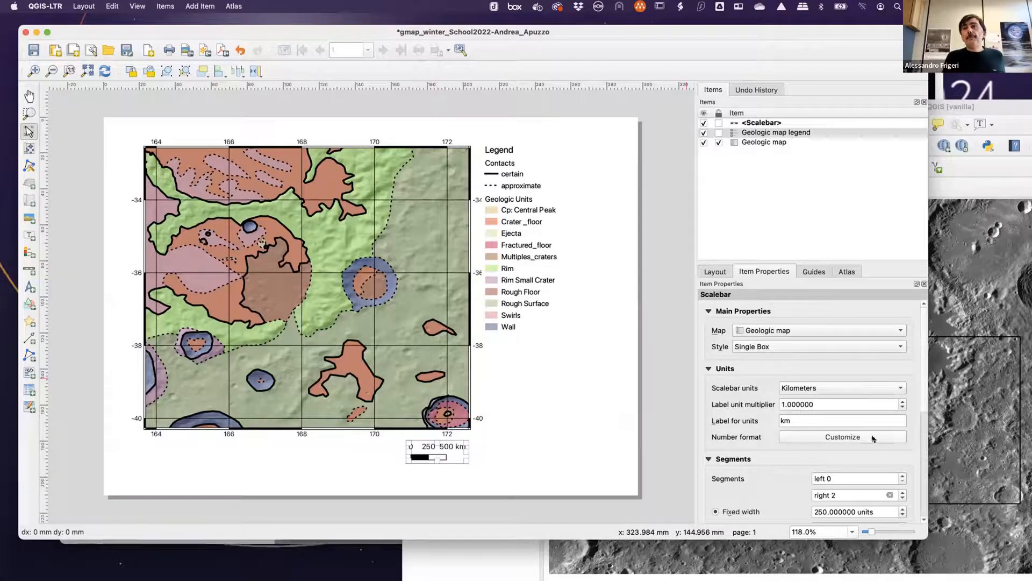
pyautogui.click(487, 455)
pyautogui.click(436, 450)
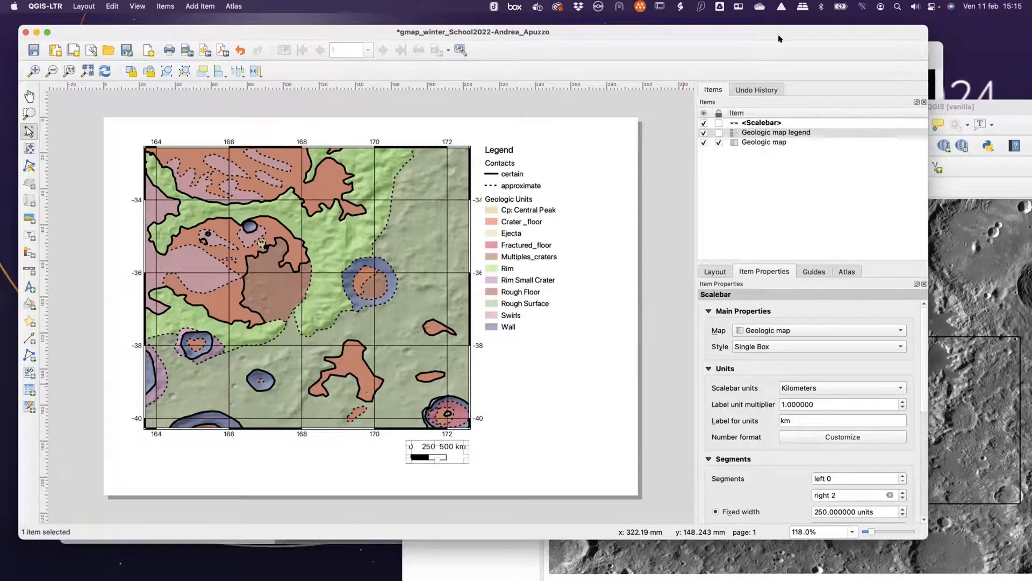
pyautogui.moveTo(779, 39); pyautogui.dragTo(756, 38)
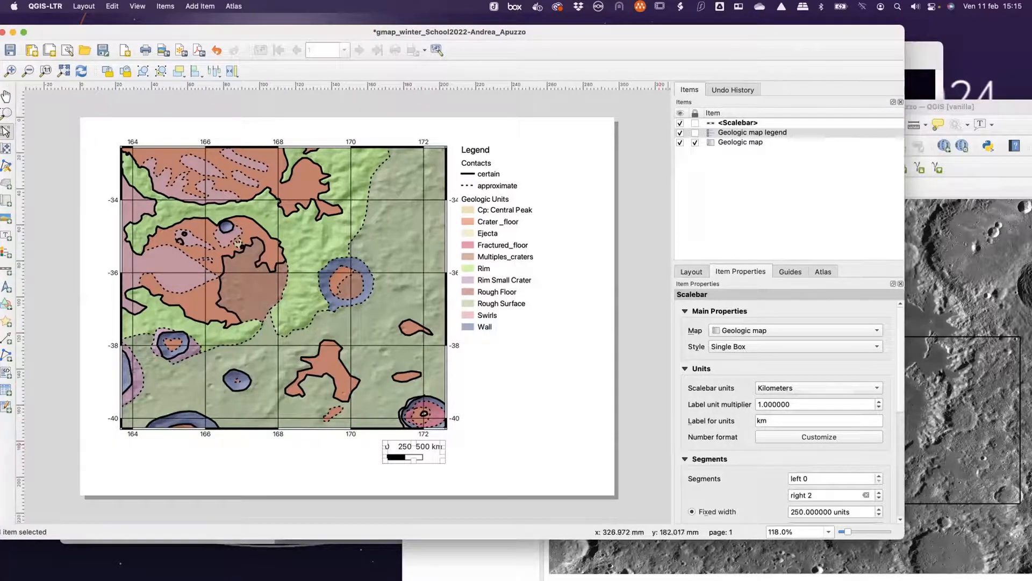
# - Delete the scale bar below the map's lower right corner from the layout
pyautogui.click(450, 454)
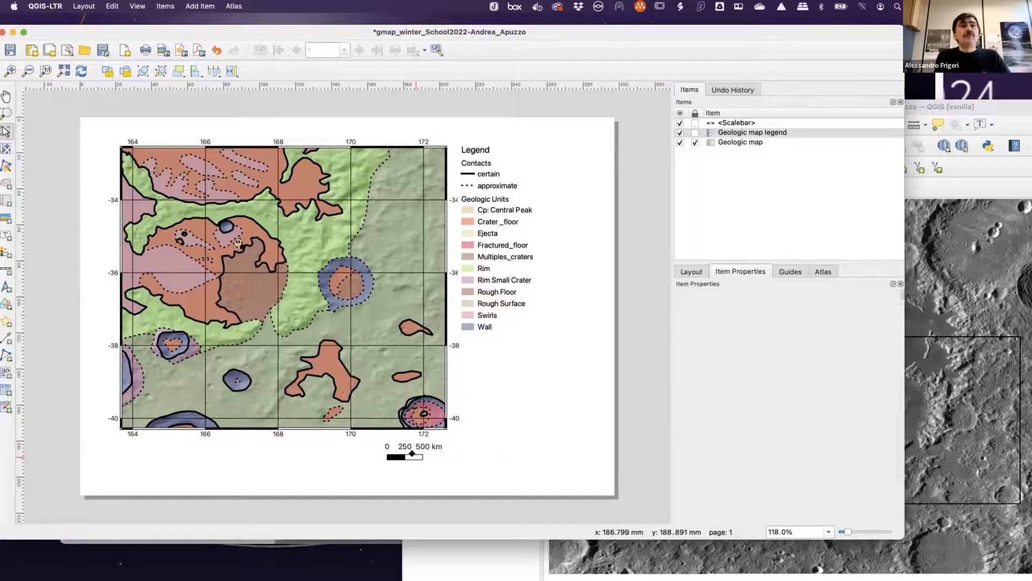
pyautogui.click(413, 453)
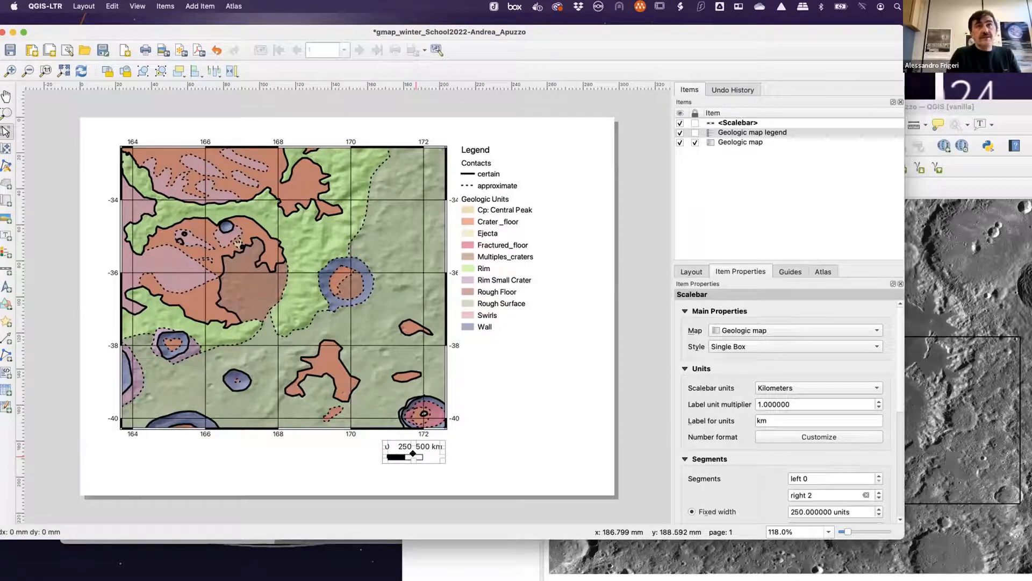
pyautogui.press('Delete')
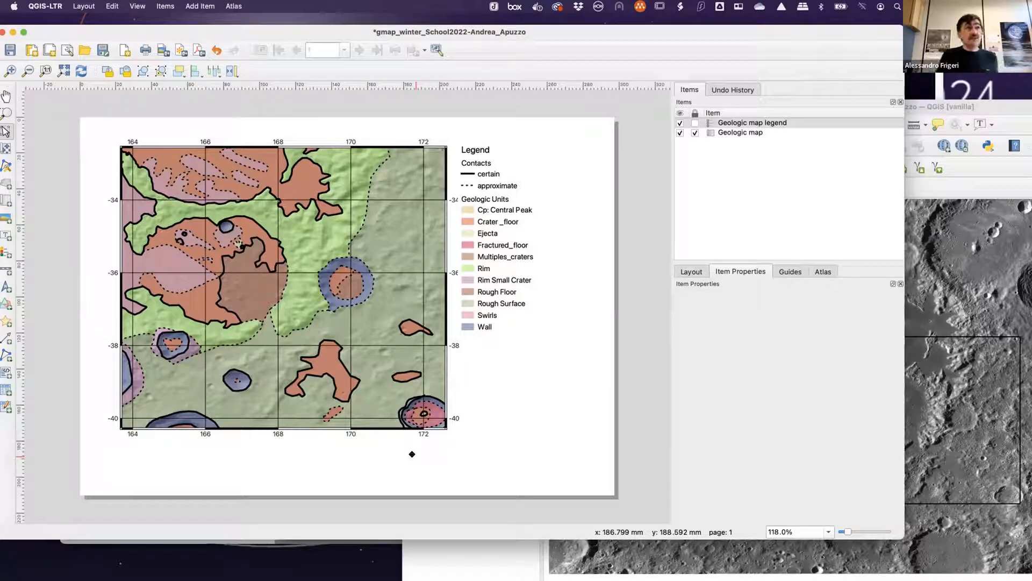
# - Draw a rectangle about 58 mm wide and 8 mm high just below the map's lower right corner
pyautogui.moveTo(339, 33); pyautogui.dragTo(354, 29)
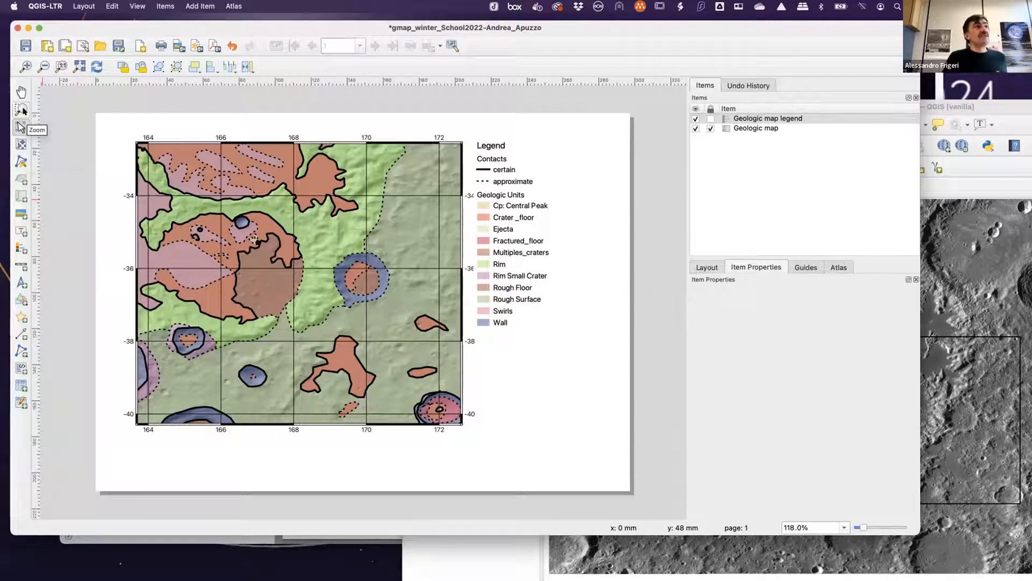
pyautogui.click(22, 299)
pyautogui.click(80, 298)
pyautogui.moveTo(357, 442); pyautogui.dragTo(458, 456)
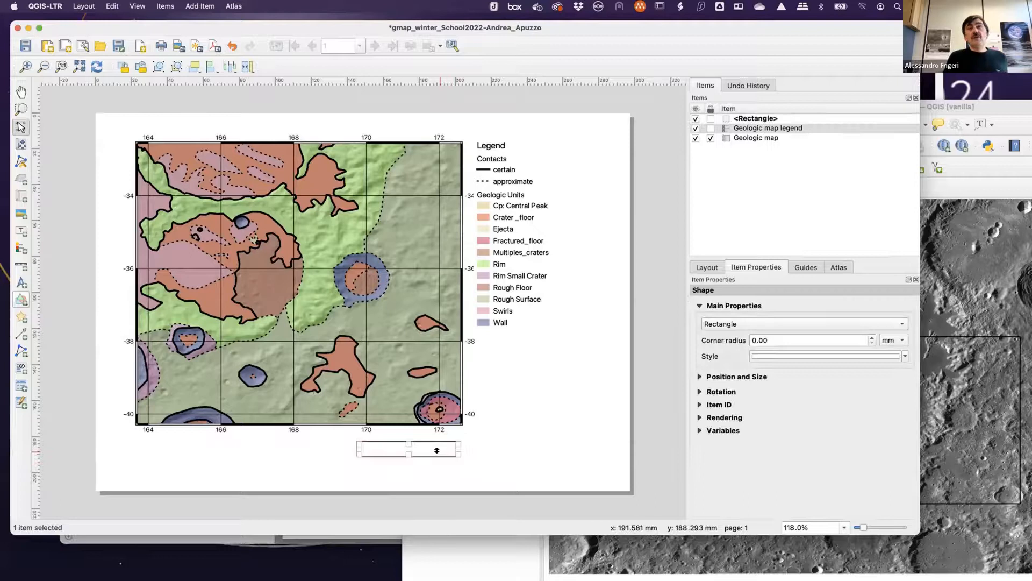
# - Add a text label 57.683 mm wide and 8.369 mm high and move it over the rectangle below the map
pyautogui.click(22, 231)
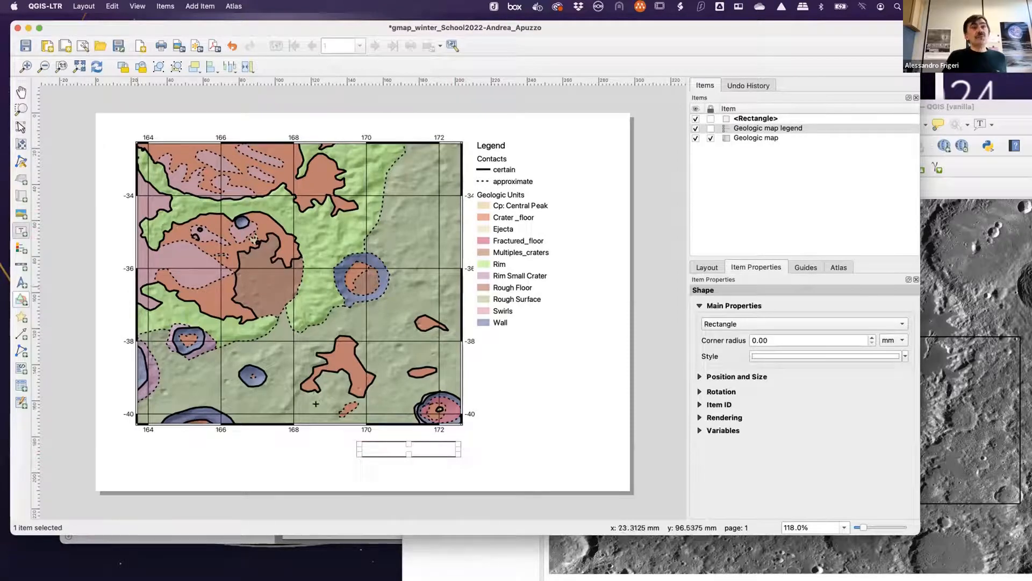
pyautogui.click(326, 443)
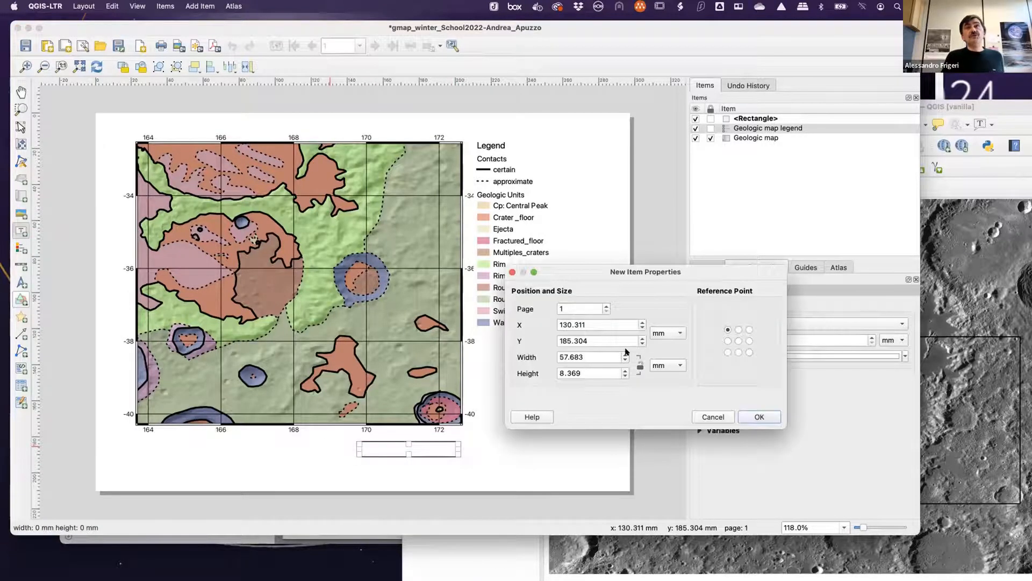
pyautogui.click(760, 416)
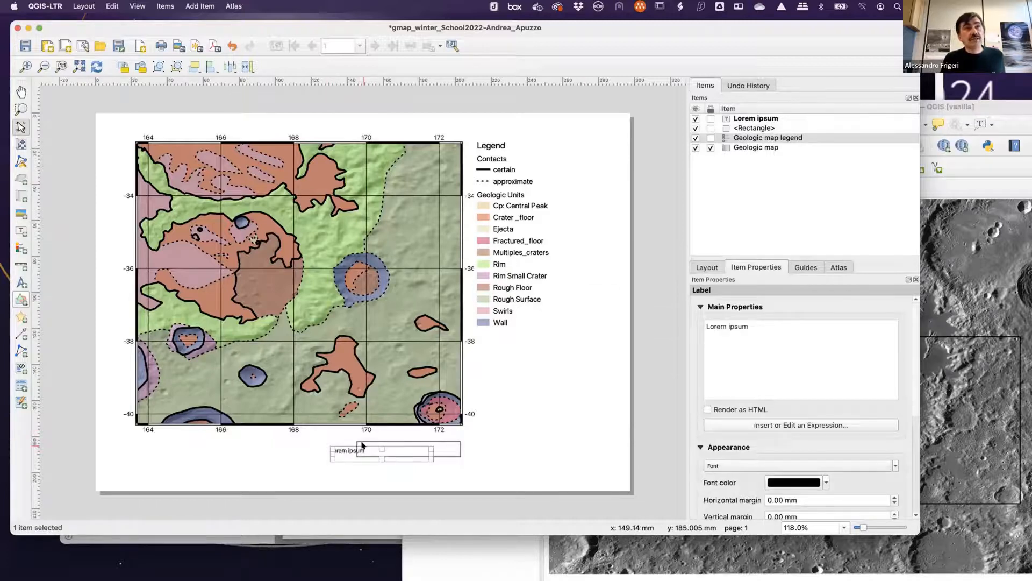
pyautogui.moveTo(362, 449); pyautogui.dragTo(393, 445)
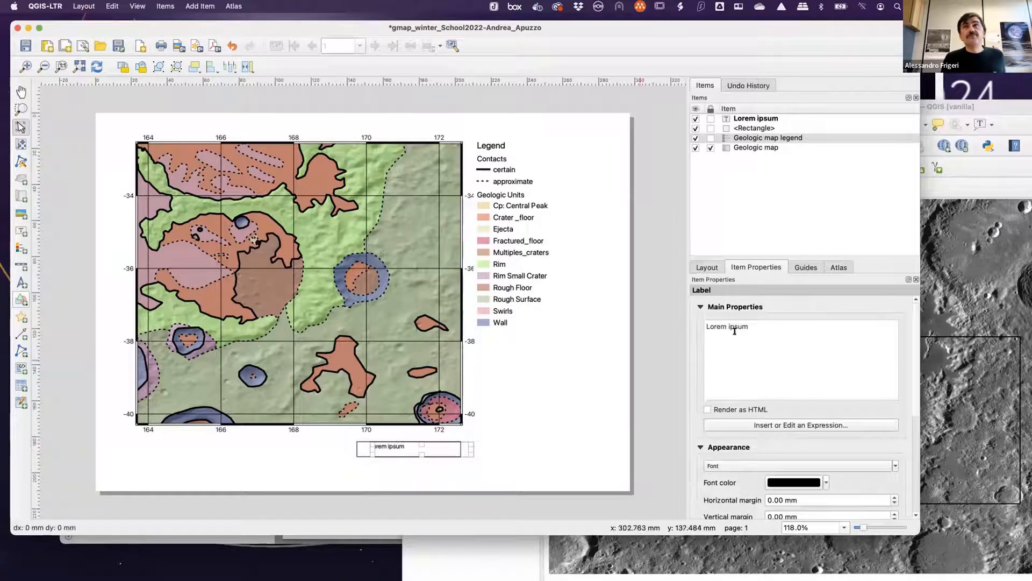
# - Replace the label's placeholder text with Scalebar
pyautogui.moveTo(750, 327); pyautogui.dragTo(695, 315)
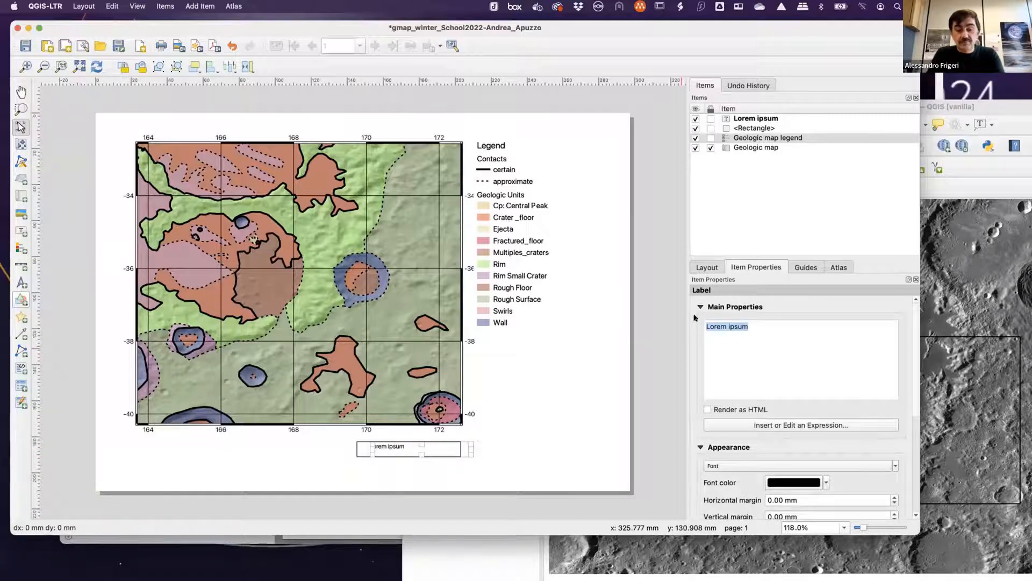
pyautogui.write('Scalebar')
pyautogui.press('BackSpace')
pyautogui.press('BackSpace')
pyautogui.press('BackSpace')
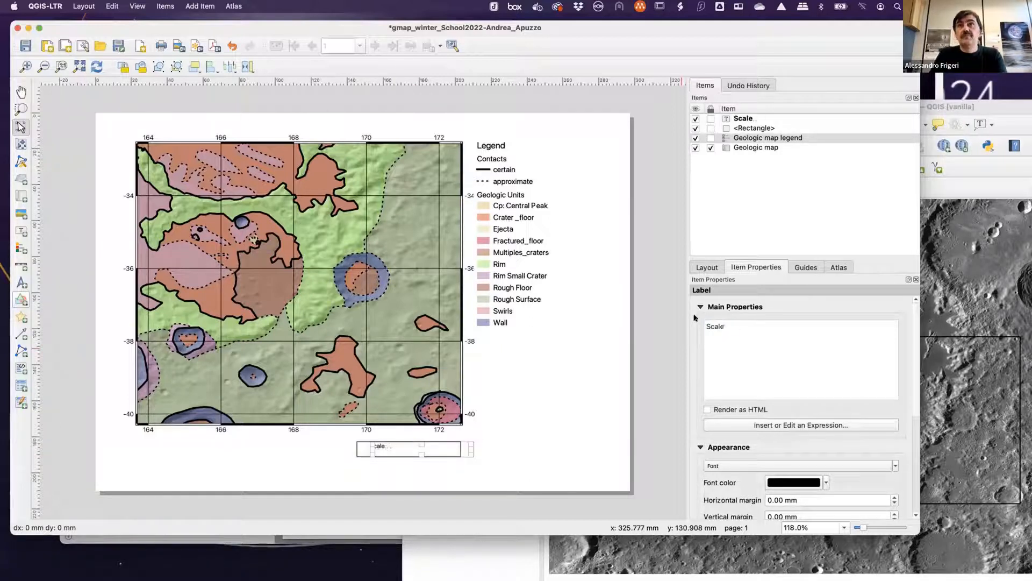
pyautogui.write('bar')
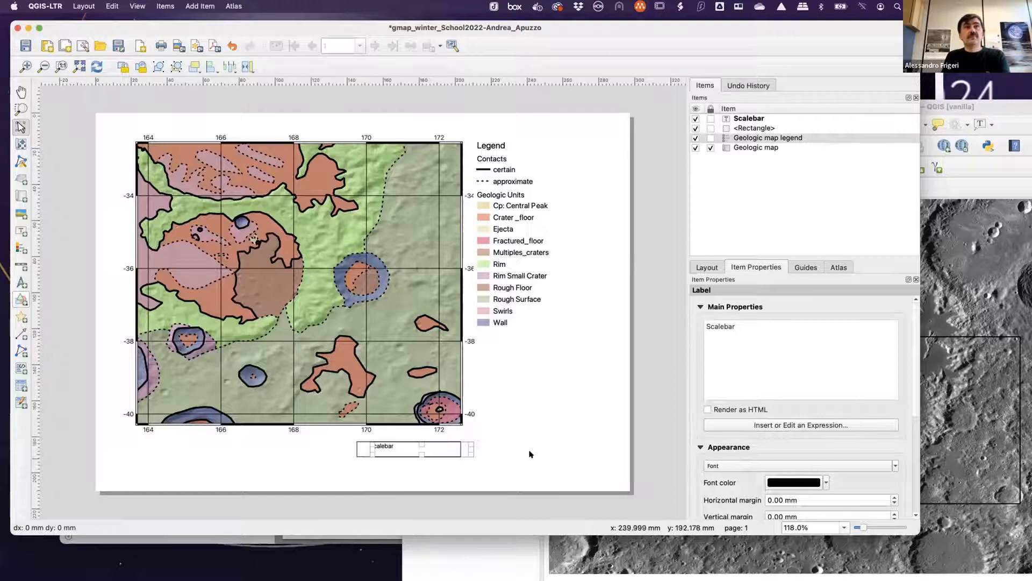
# - Position the Scalebar label in the middle of its rectangle below the map and save the project
pyautogui.click(449, 453)
pyautogui.click(406, 445)
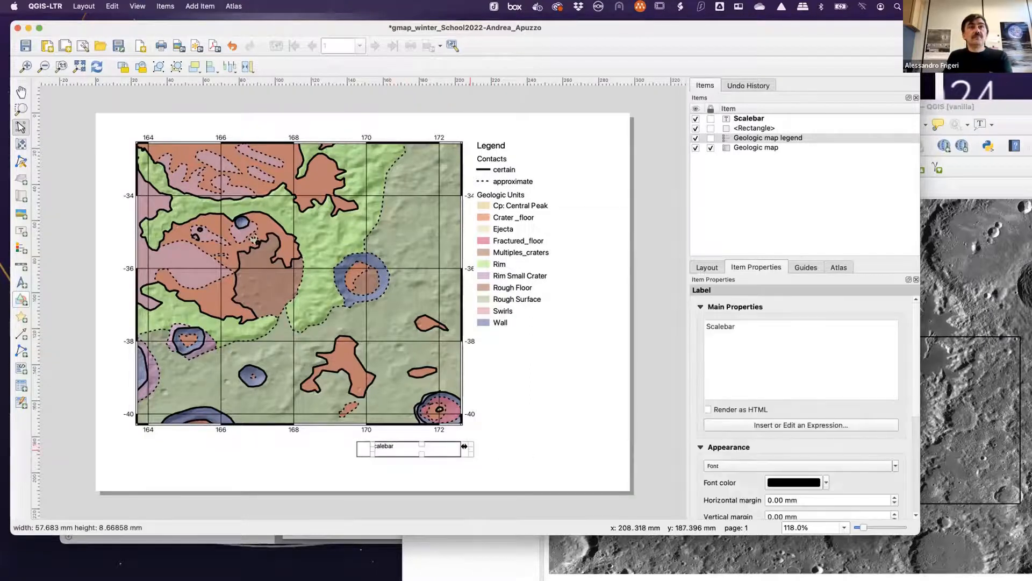
pyautogui.moveTo(383, 443); pyautogui.dragTo(403, 447)
pyautogui.click(518, 451)
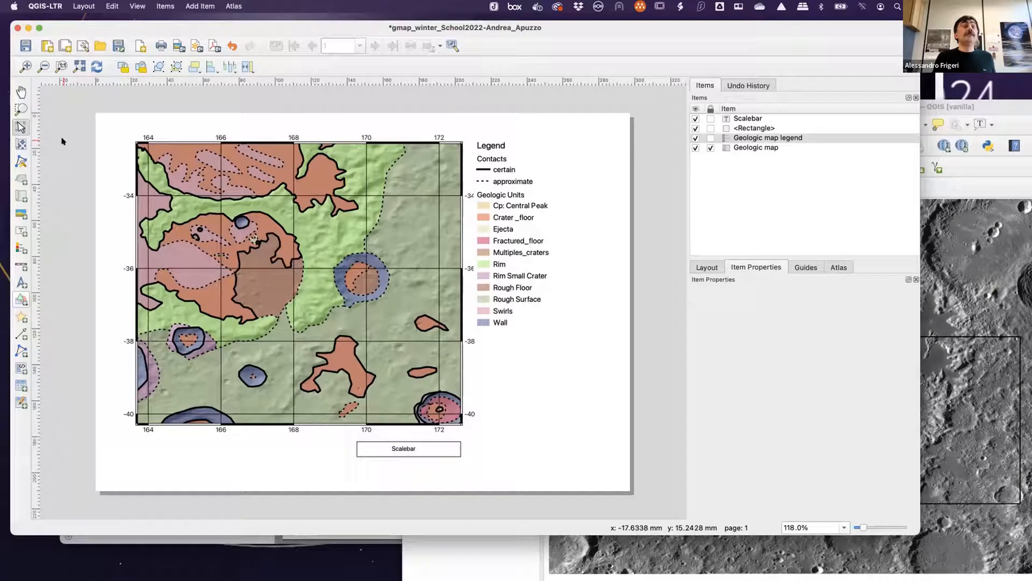
pyautogui.click(25, 46)
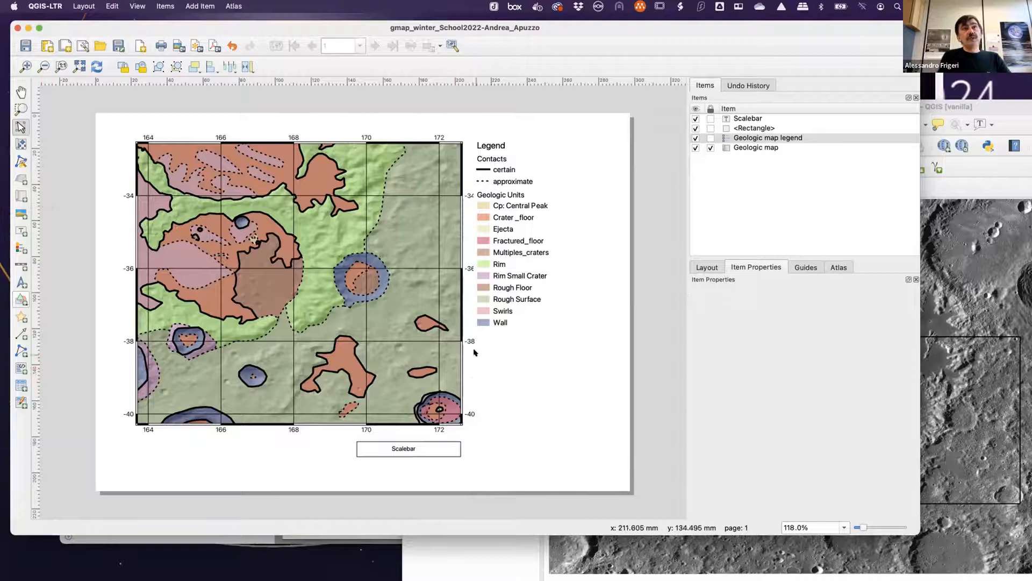
# - Add a second map to the layout below the legend and set its scale to 15000000
pyautogui.click(21, 196)
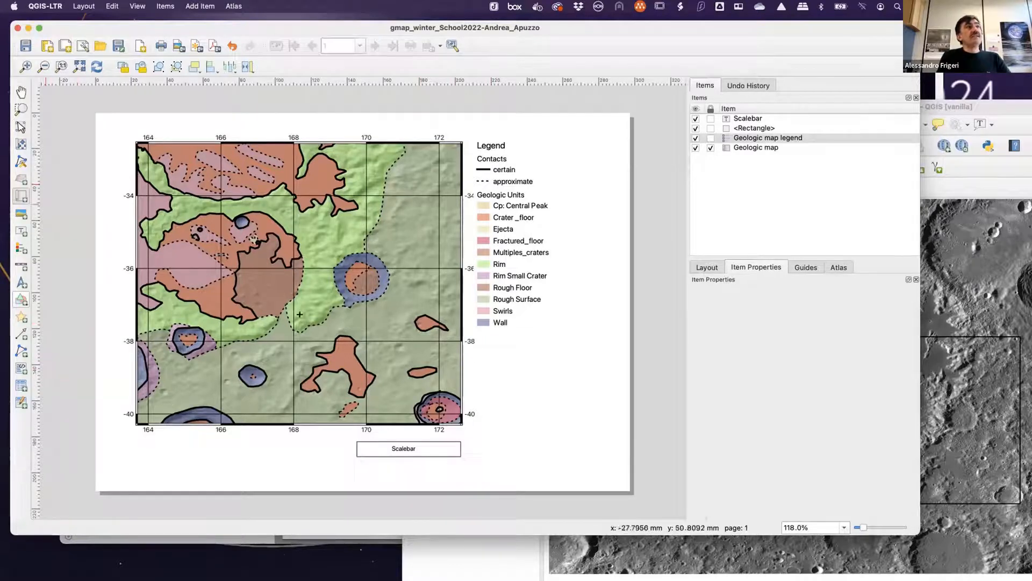
pyautogui.moveTo(485, 354); pyautogui.dragTo(573, 427)
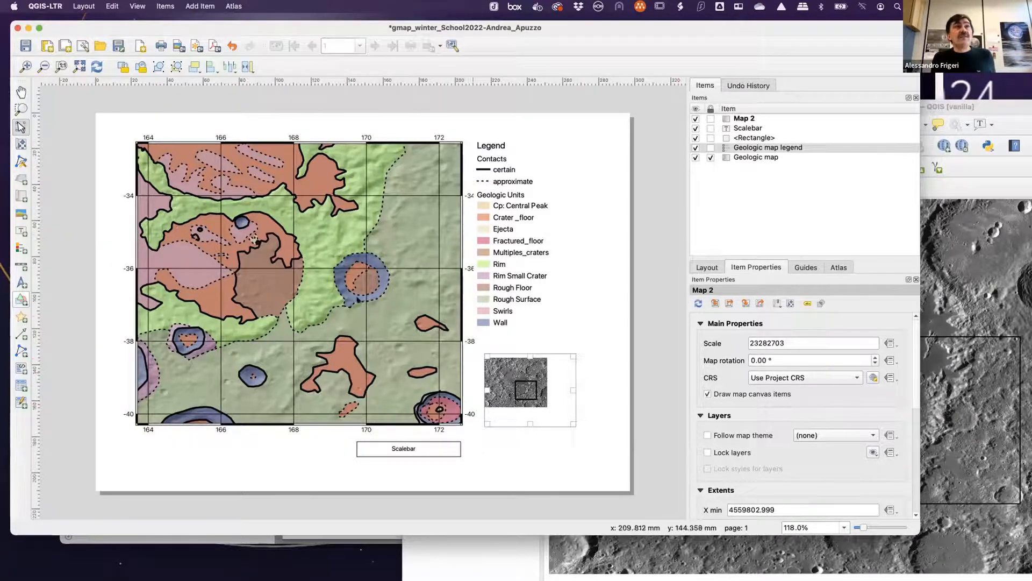
pyautogui.moveTo(786, 343); pyautogui.dragTo(742, 335)
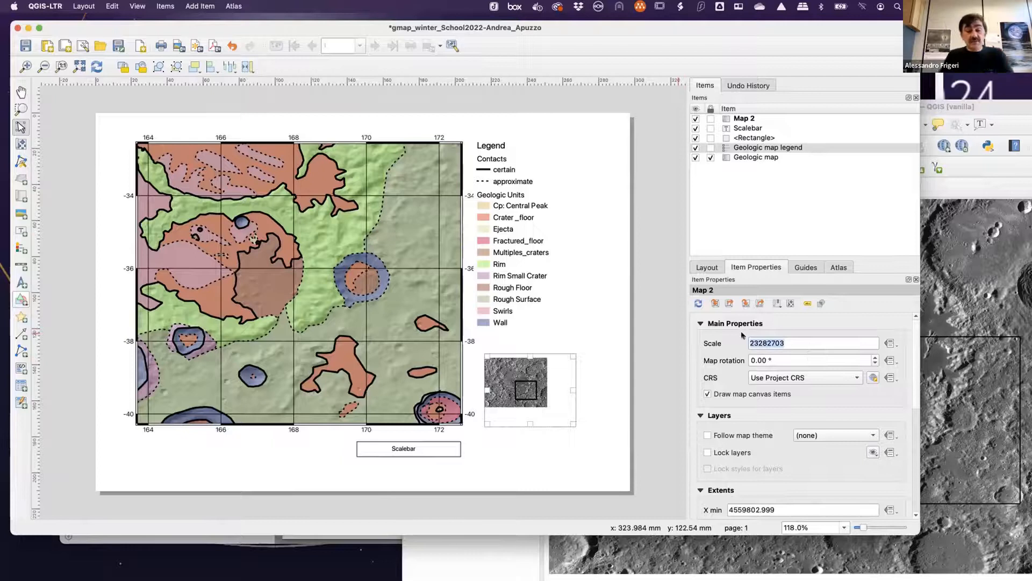
pyautogui.write('15000000')
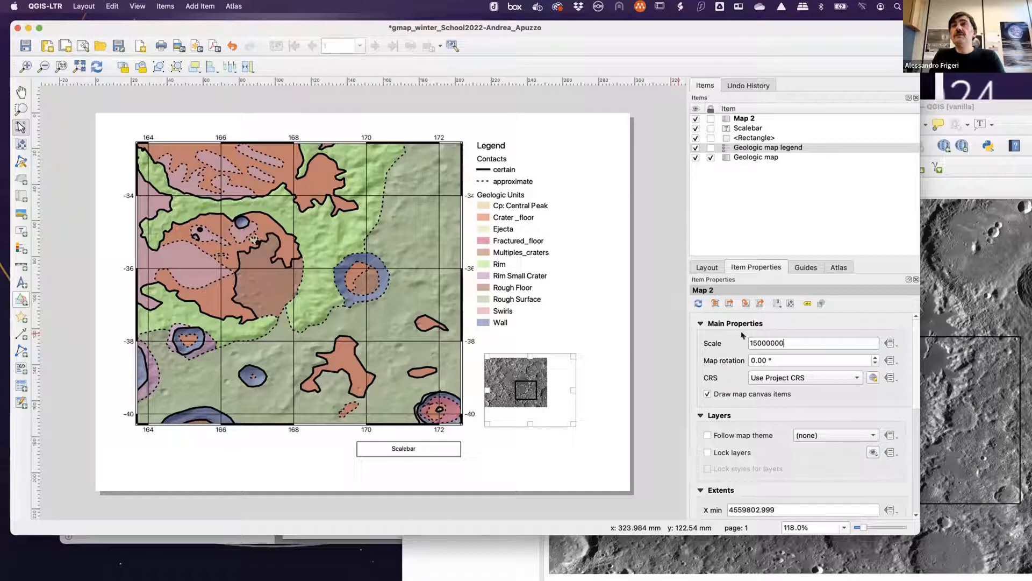
pyautogui.press('Return')
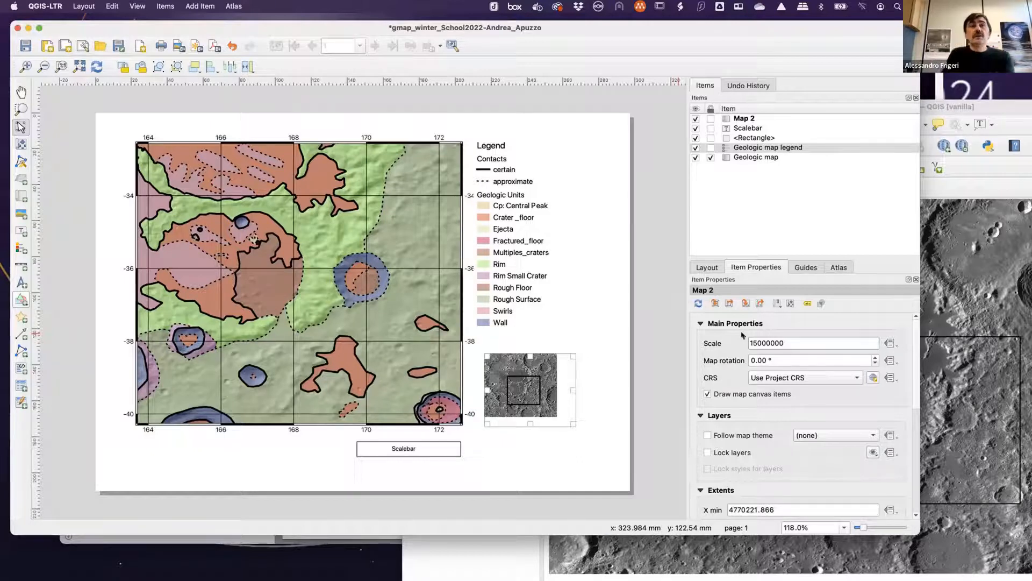
# - Shift the overview map's content until the imagery fills its frame, and place the frame directly below the legend
pyautogui.moveTo(545, 388); pyautogui.dragTo(559, 404)
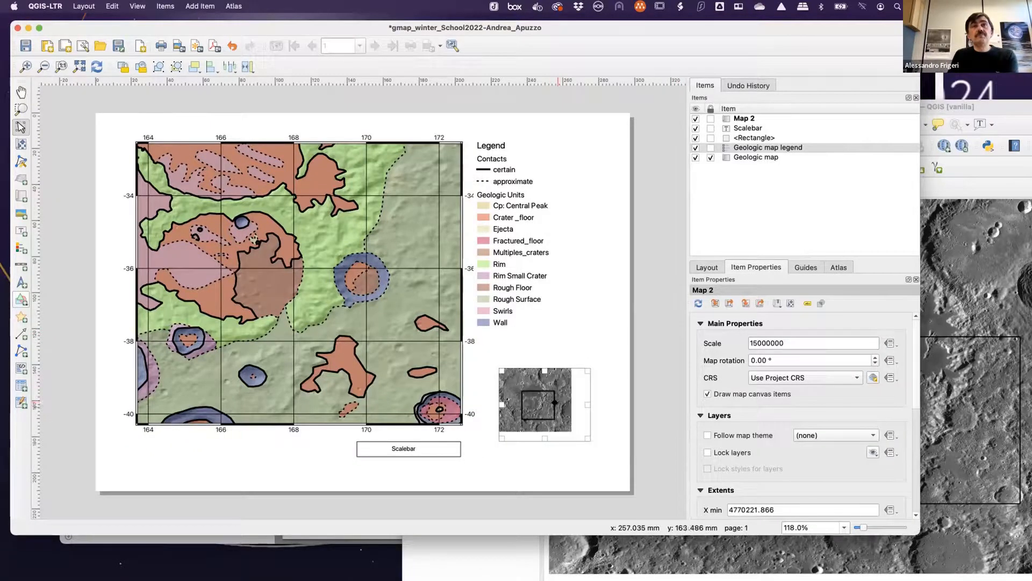
pyautogui.press('c')
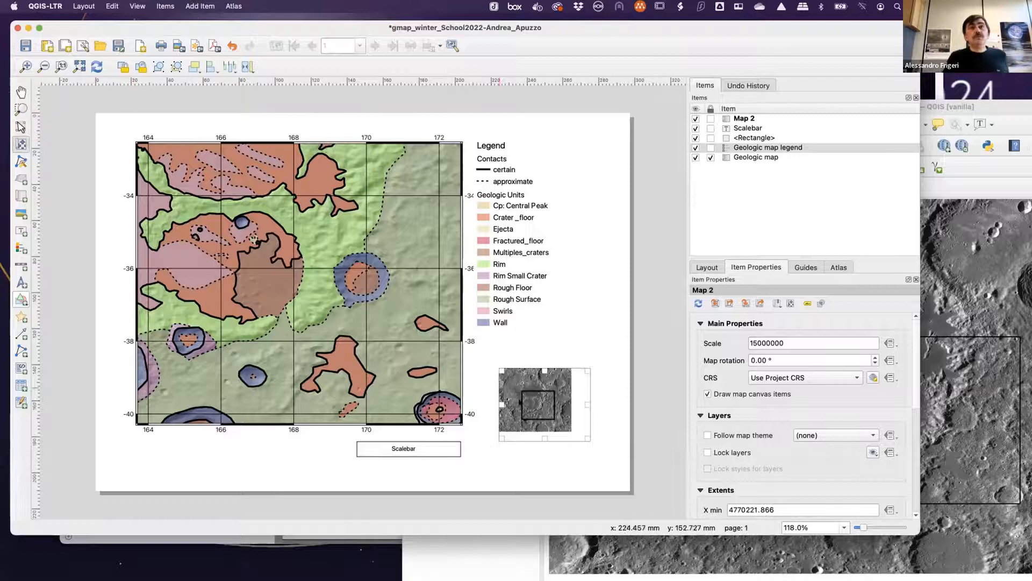
pyautogui.moveTo(529, 400); pyautogui.dragTo(542, 409)
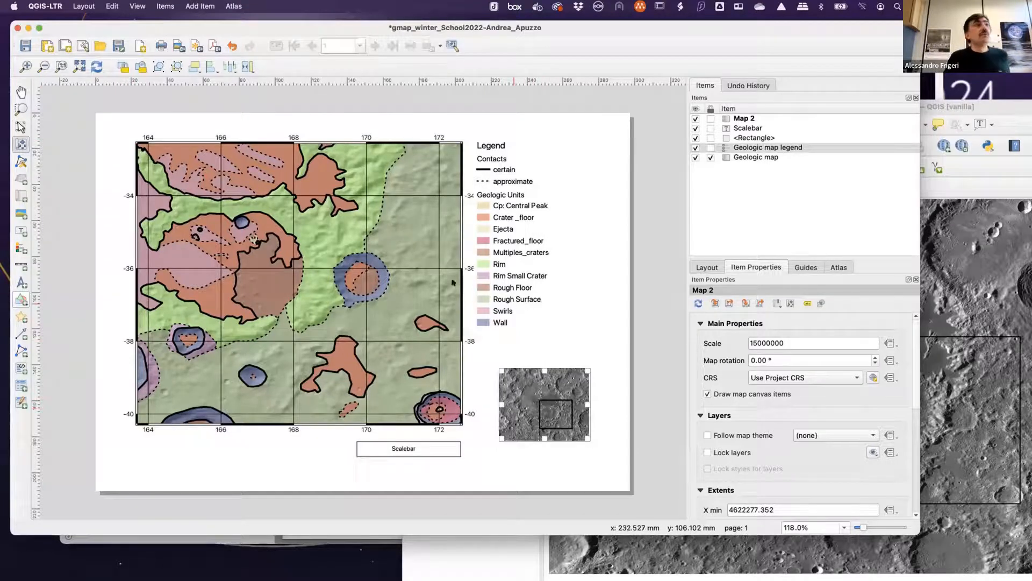
pyautogui.click(21, 127)
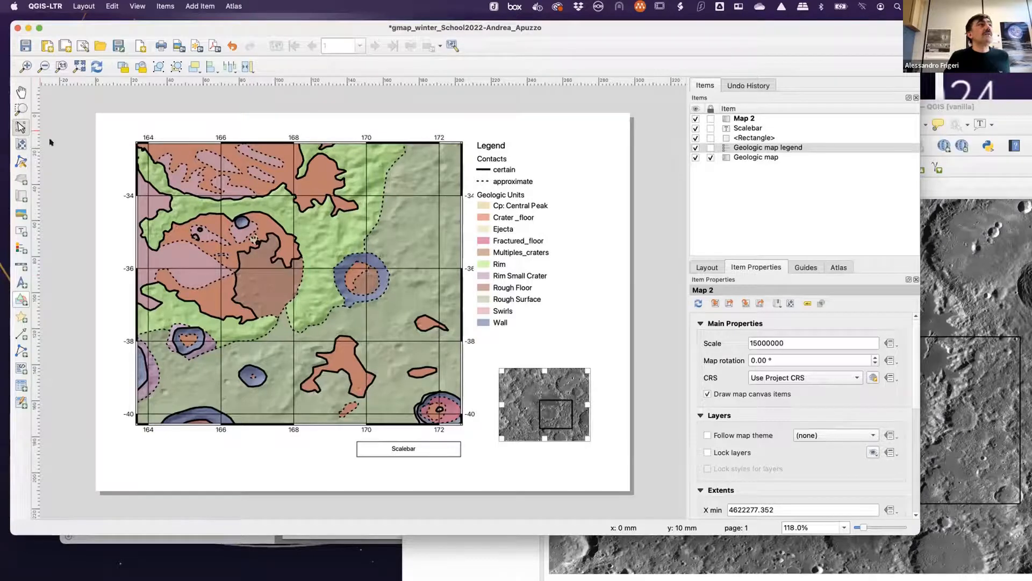
pyautogui.moveTo(530, 390); pyautogui.dragTo(511, 371)
pyautogui.click(588, 438)
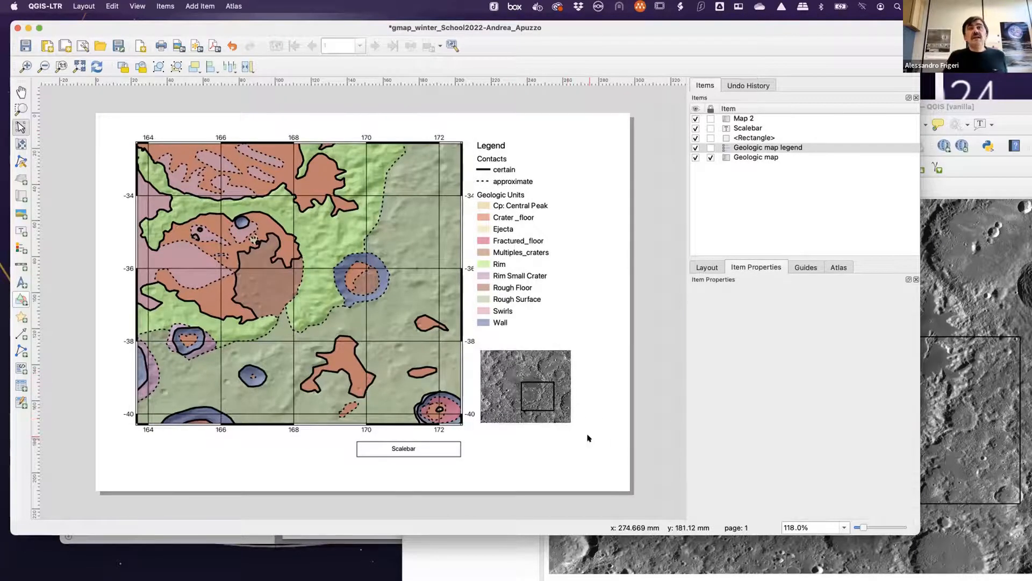
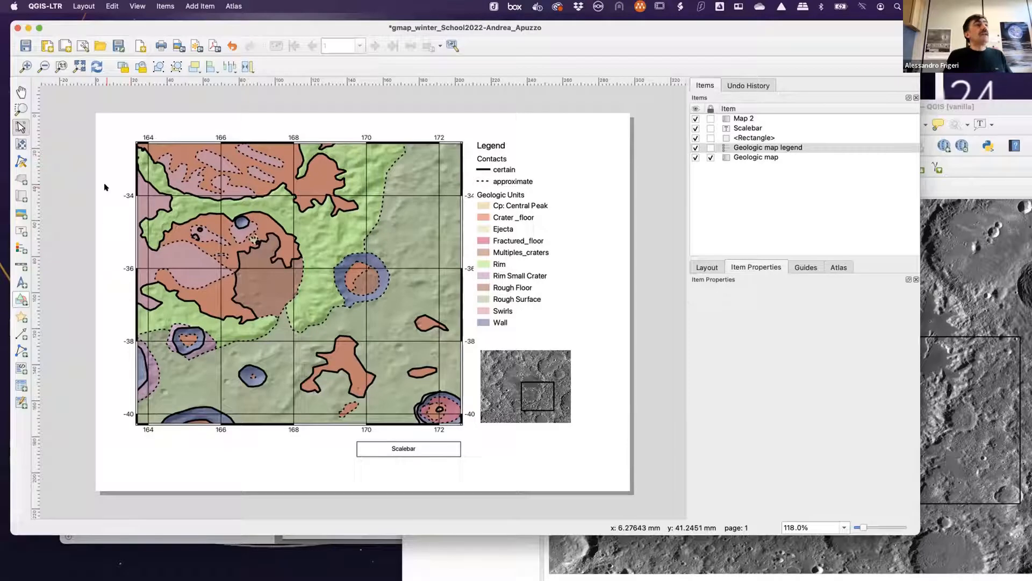
# - Add a text label at the geologic map's upper-left corner, about 51 mm wide and 41 mm high
pyautogui.press('l')
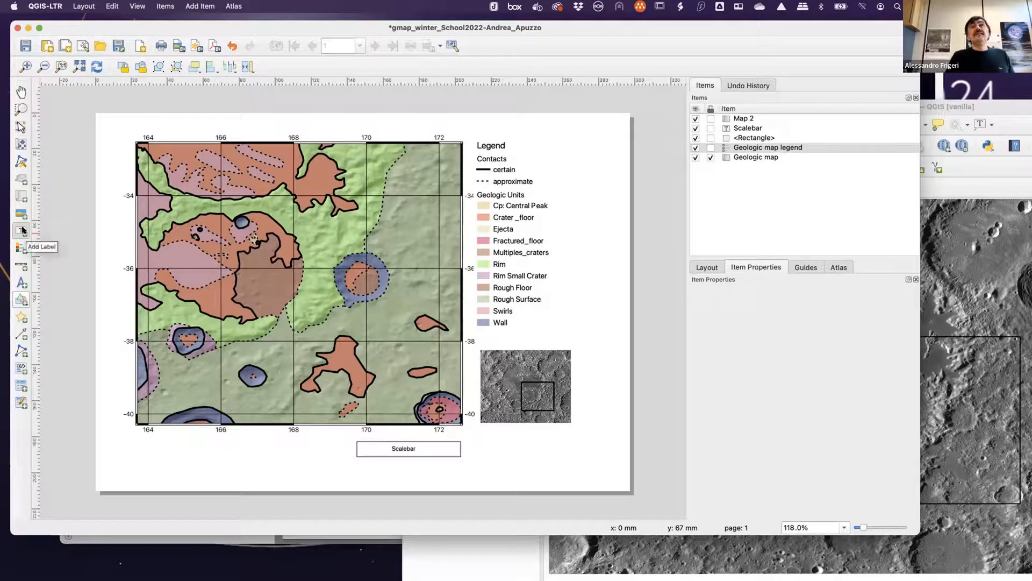
pyautogui.click(133, 119)
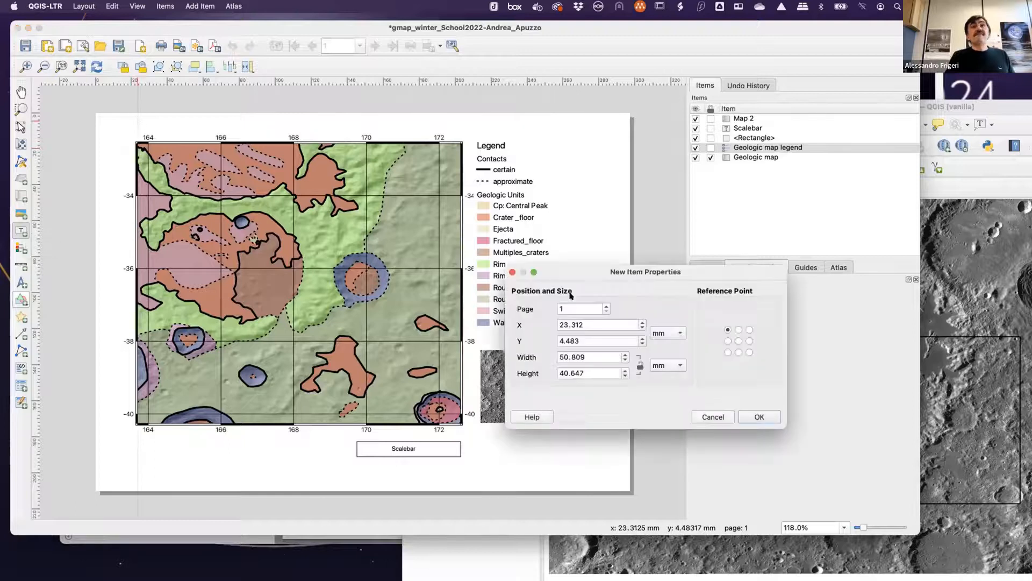
pyautogui.click(760, 415)
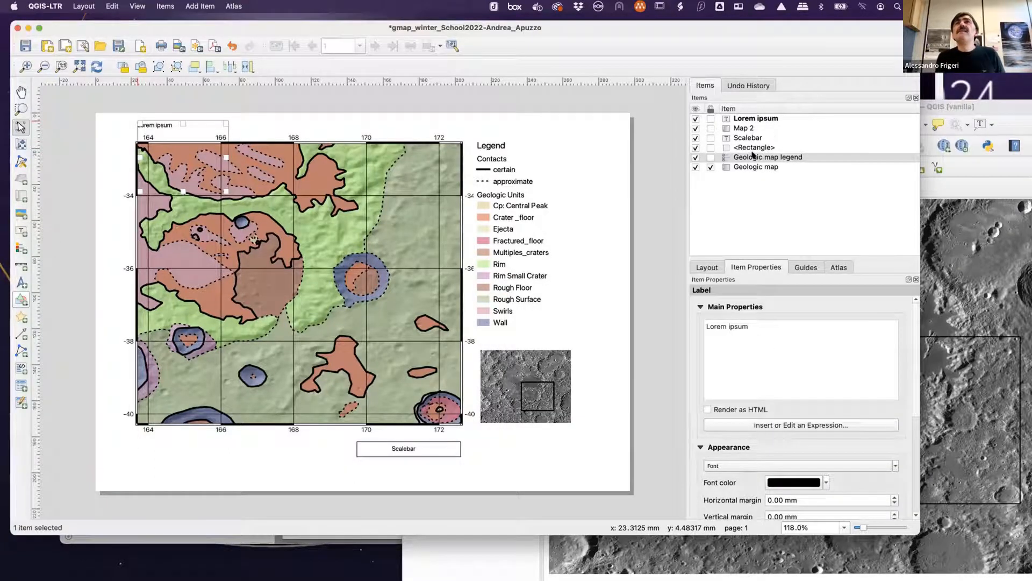
# - Rename the new label's entry in the layout item list as "Main title"
pyautogui.click(754, 118)
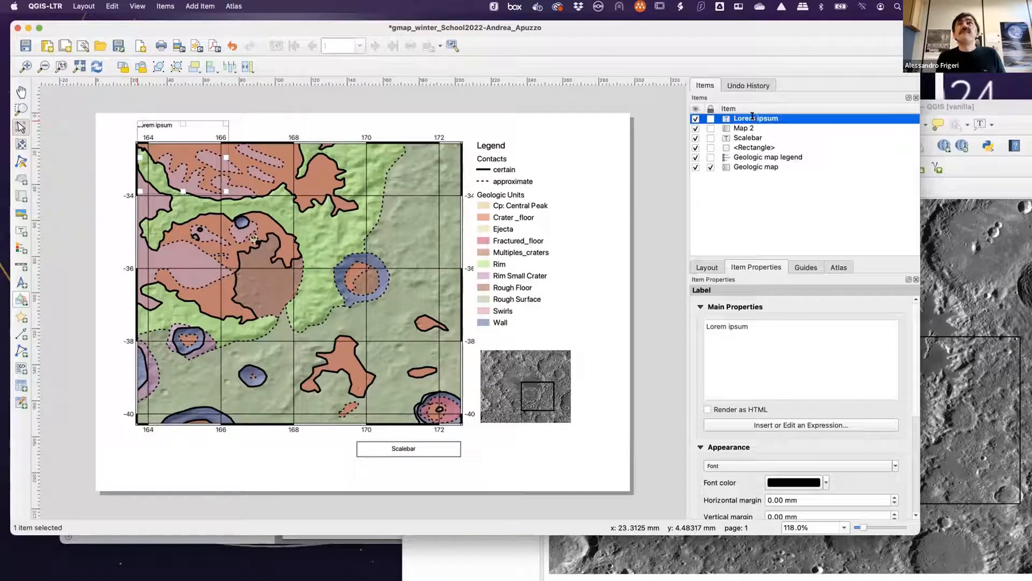
pyautogui.click(753, 116)
pyautogui.write('Ti')
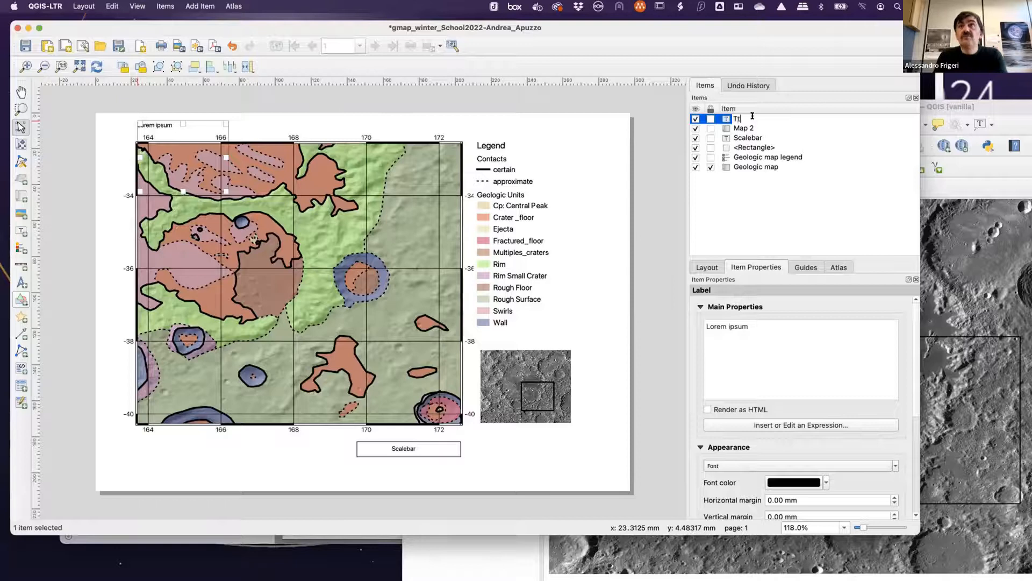
pyautogui.write('tle')
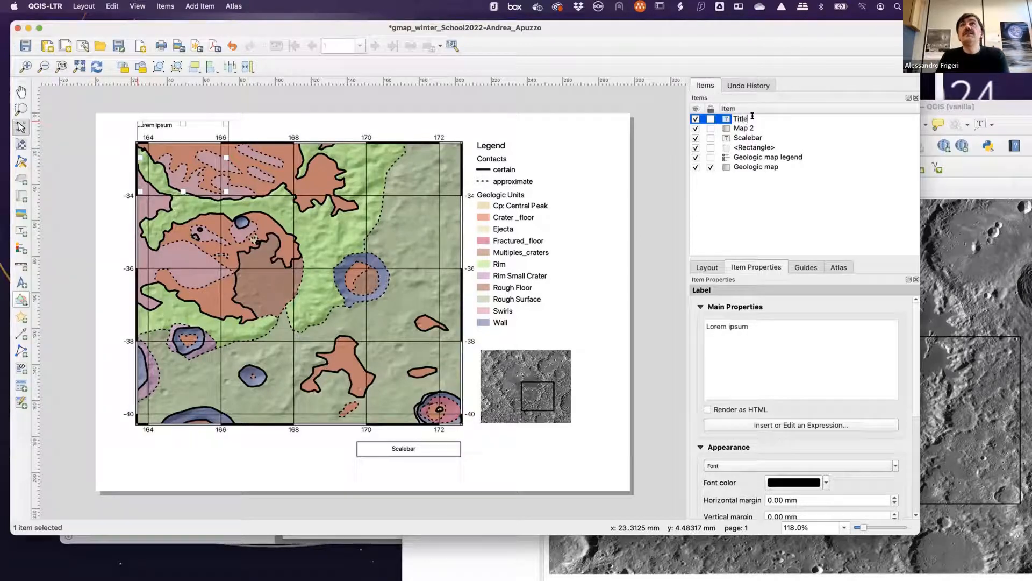
pyautogui.press('BackSpace')
pyautogui.press('BackSpace')
pyautogui.write('Ma')
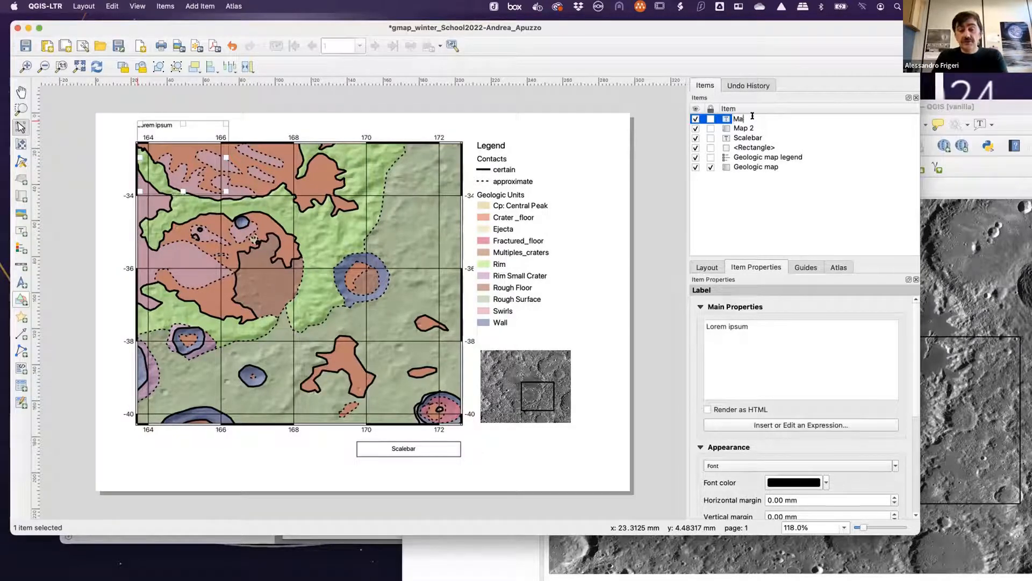
pyautogui.write('in Title')
pyautogui.press('Return')
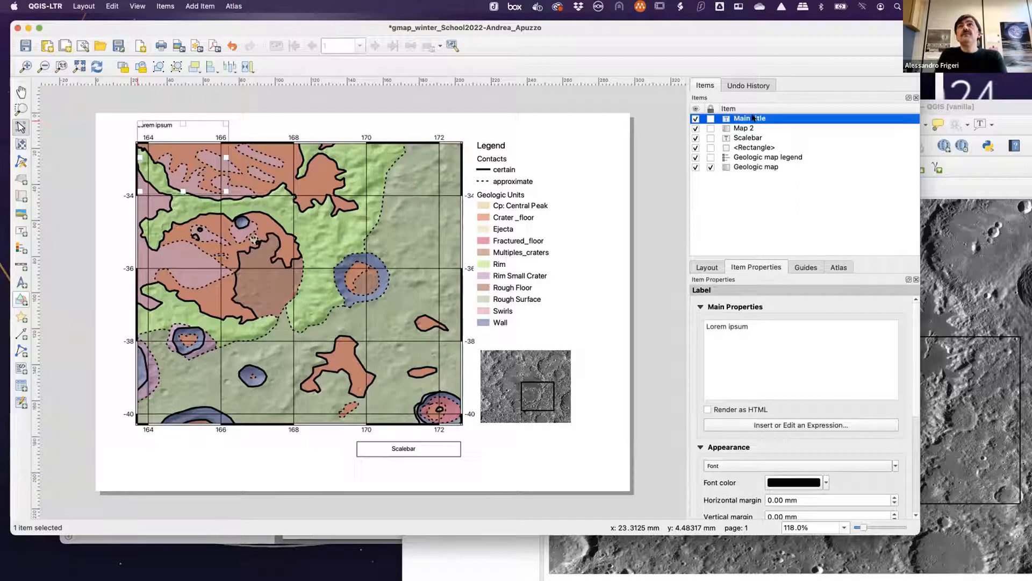
# - Replace the title label's placeholder text with "Geologic Map of SE Mare Ingenii on the Moon - 1:5M Scale"
pyautogui.click(788, 330)
pyautogui.moveTo(788, 329); pyautogui.dragTo(659, 322)
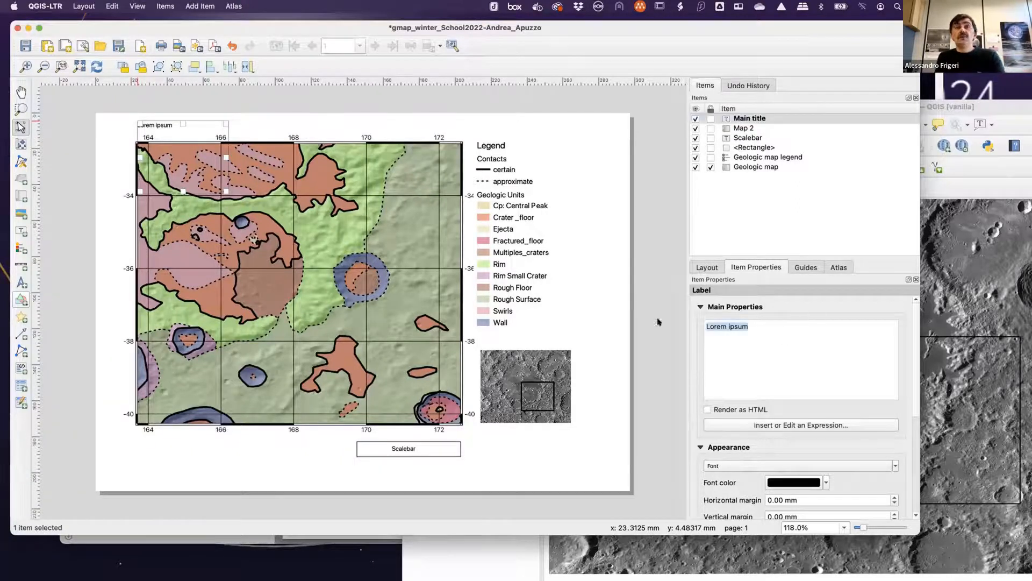
pyautogui.write('Geo')
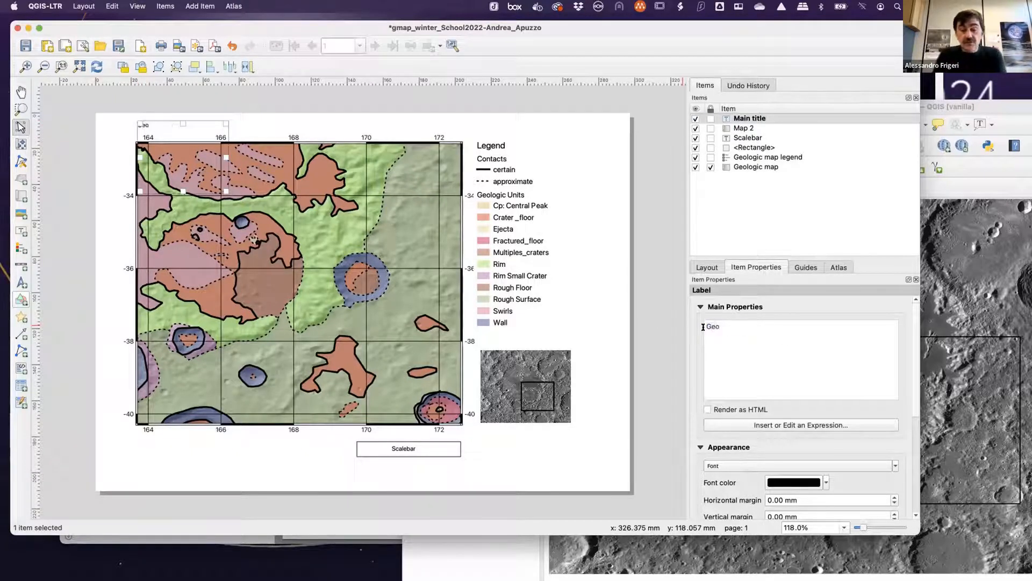
pyautogui.write('logic ')
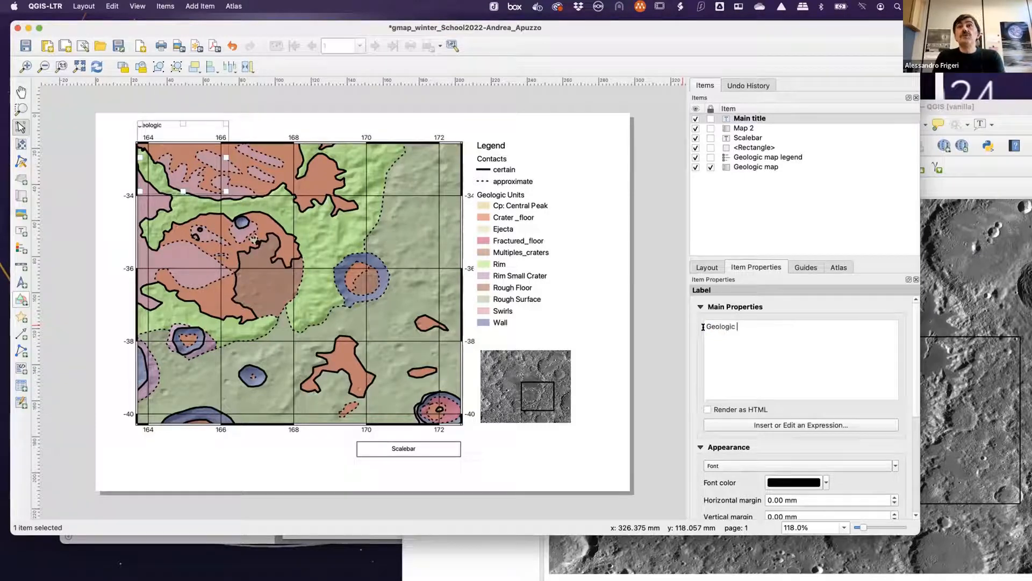
pyautogui.write('Map of ')
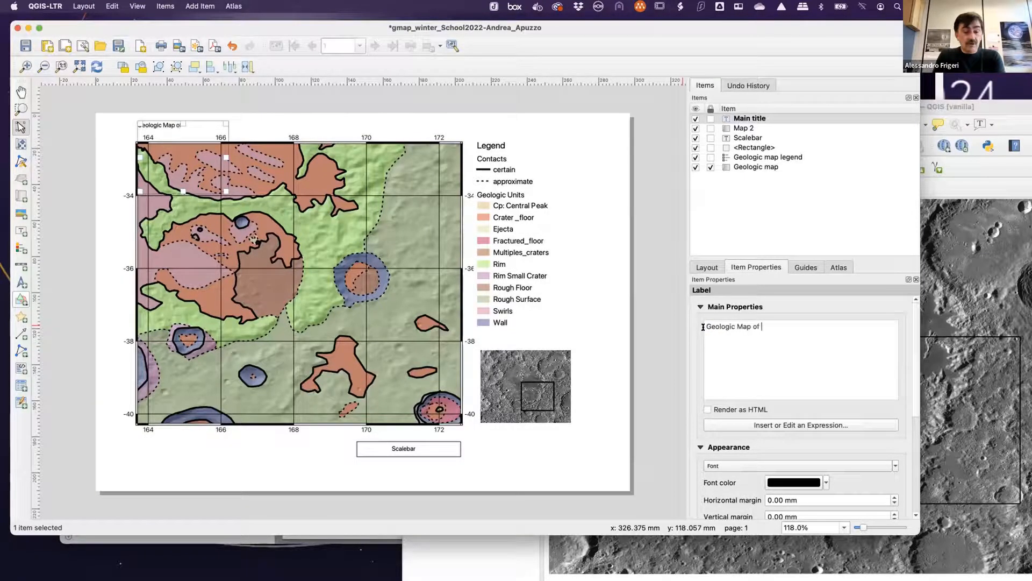
pyautogui.write('S')
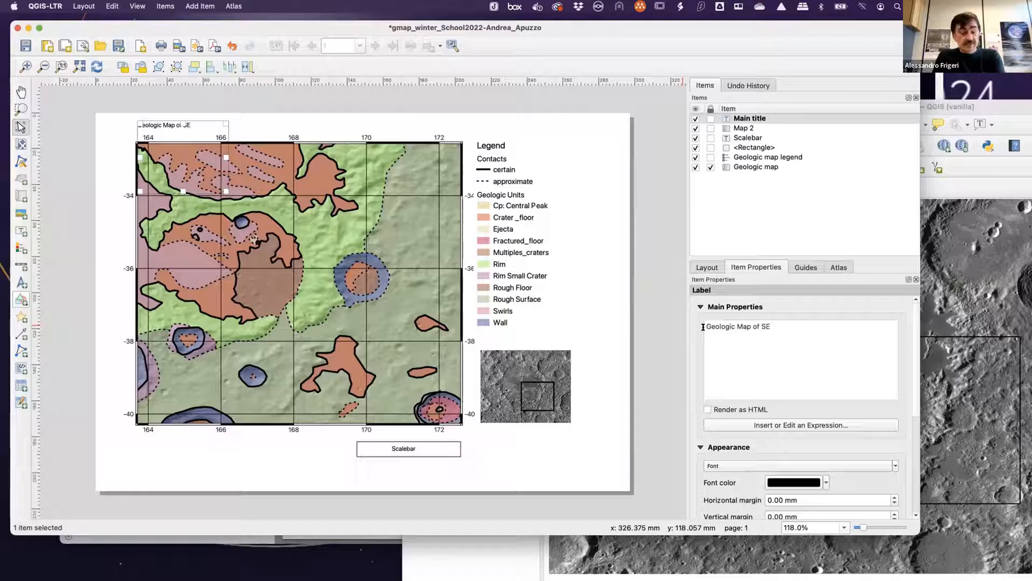
pyautogui.write('E ')
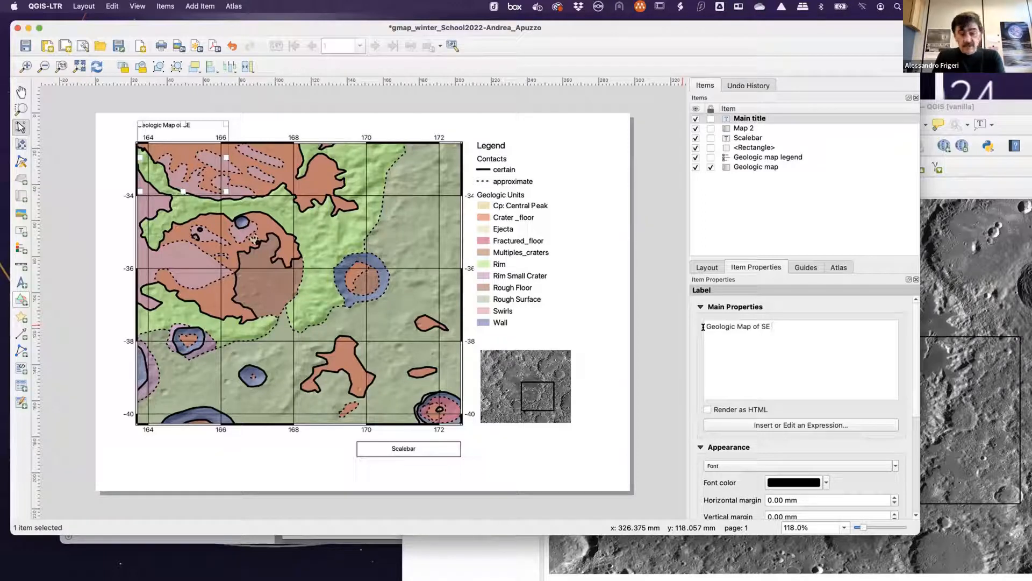
pyautogui.write('Mare')
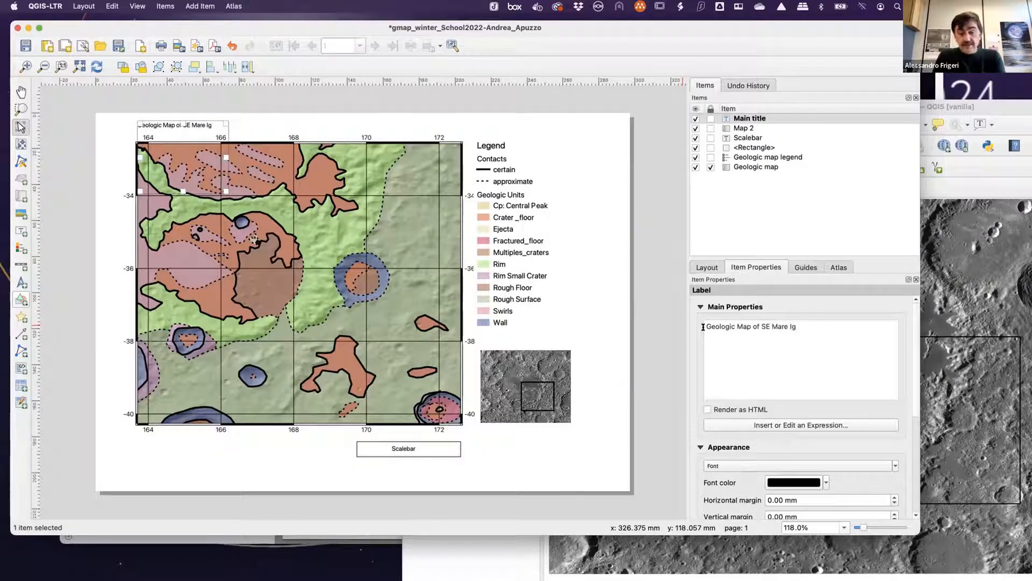
pyautogui.write(' Ingenii')
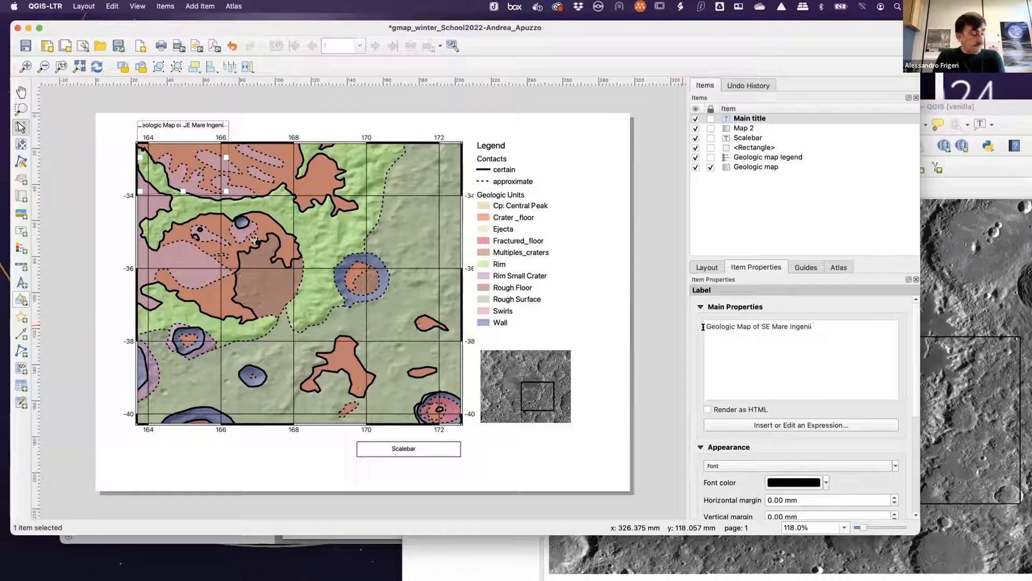
pyautogui.write(' on the')
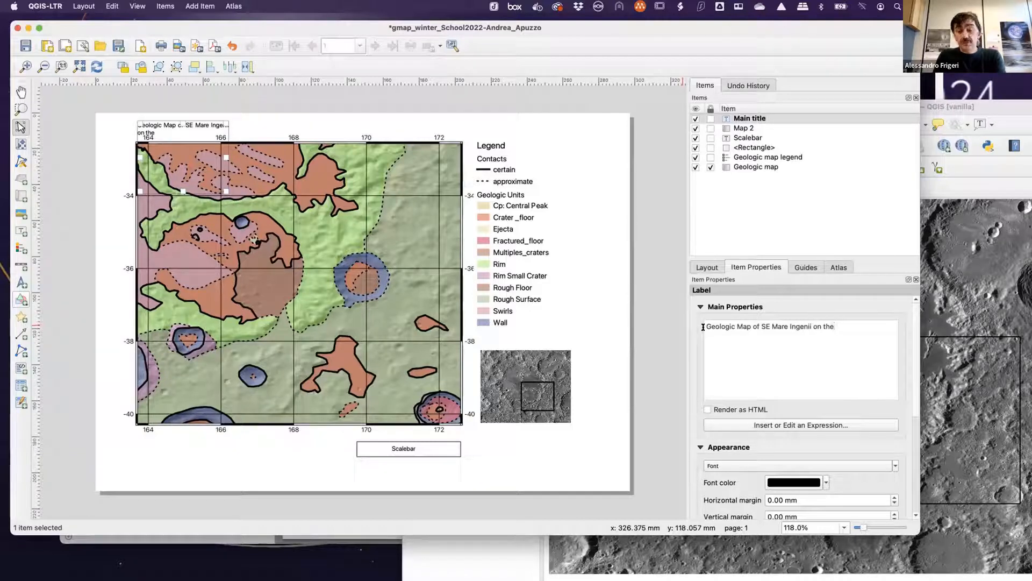
pyautogui.write(' Moon')
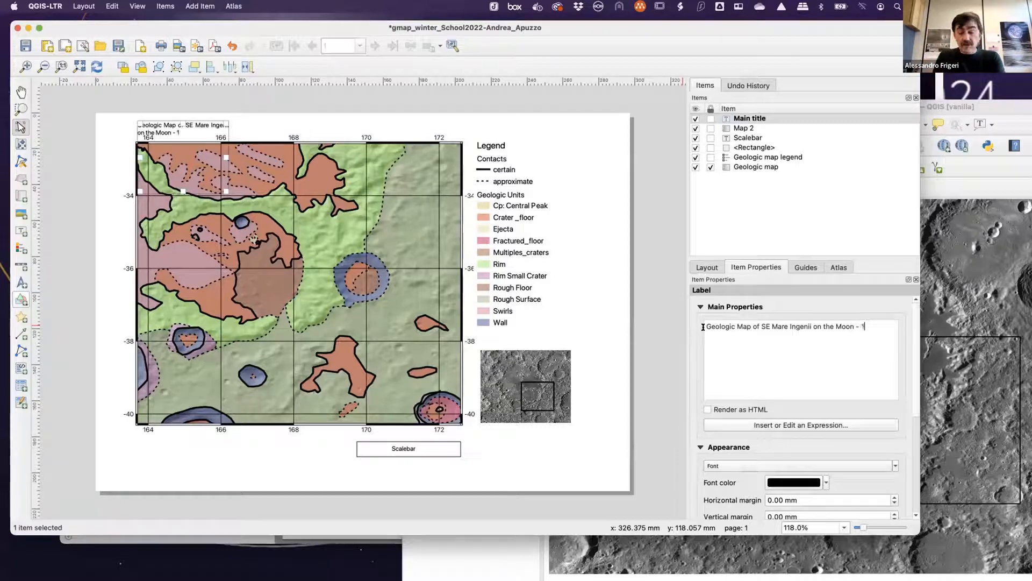
pyautogui.write('- 1:5')
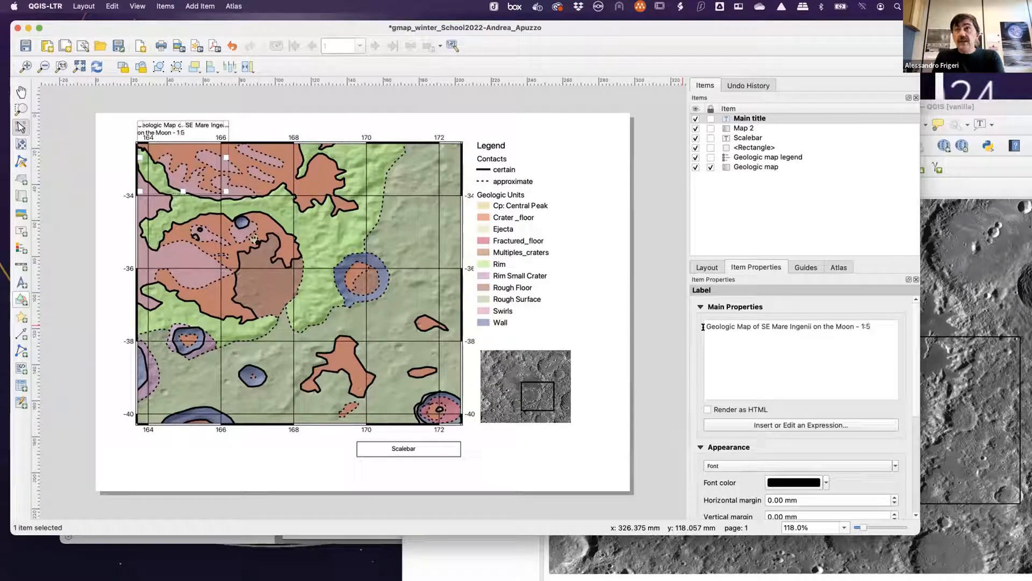
pyautogui.write('M')
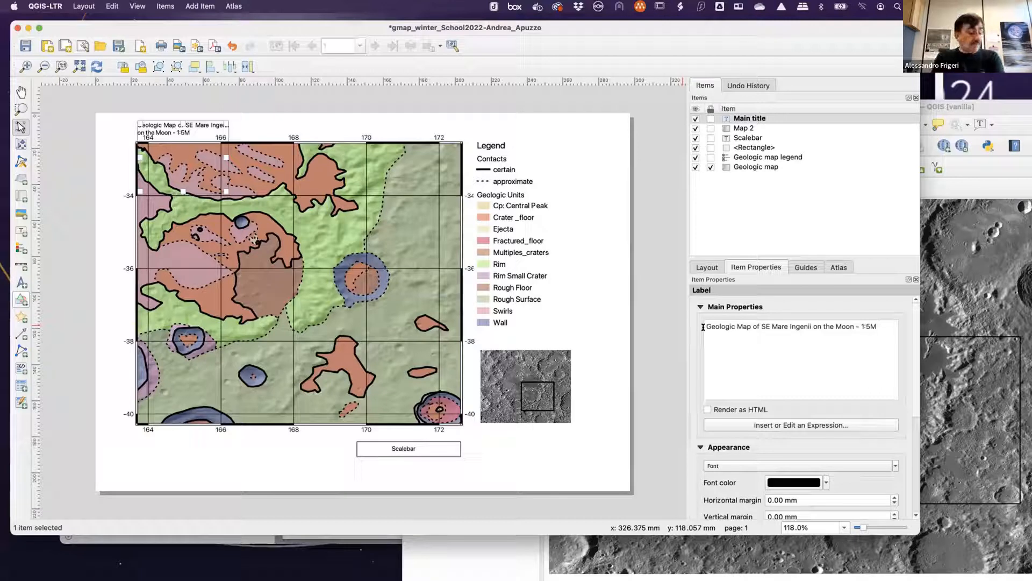
pyautogui.write(' Scale')
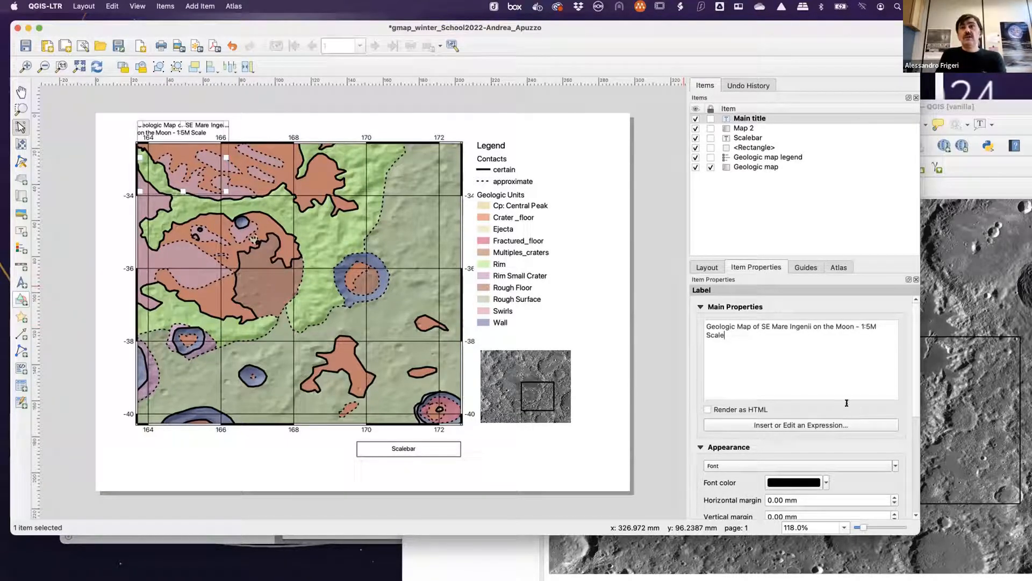
# - Set the main title label's font to Helvetica Regular, size 18
pyautogui.click(794, 464)
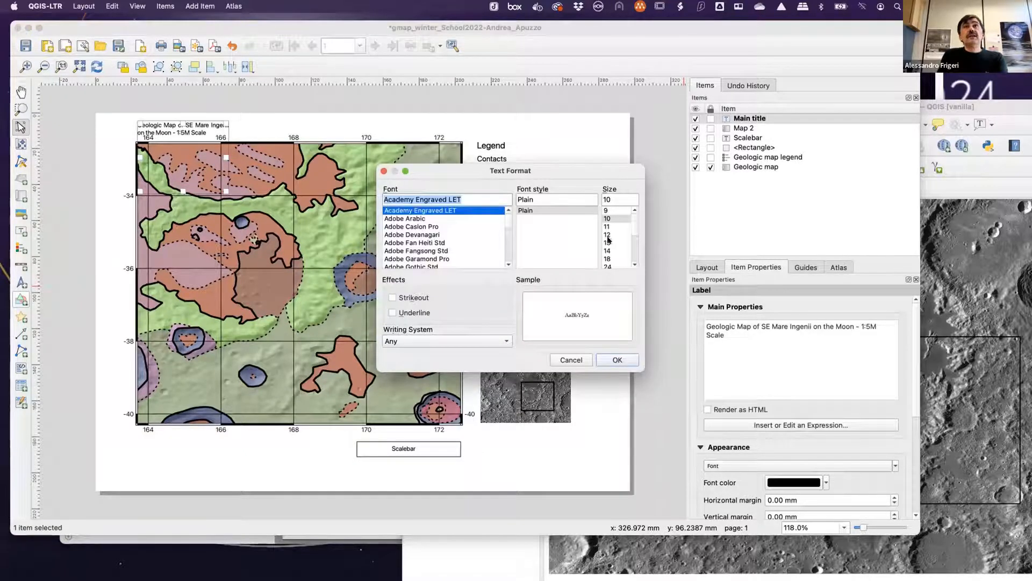
pyautogui.click(608, 242)
pyautogui.click(615, 251)
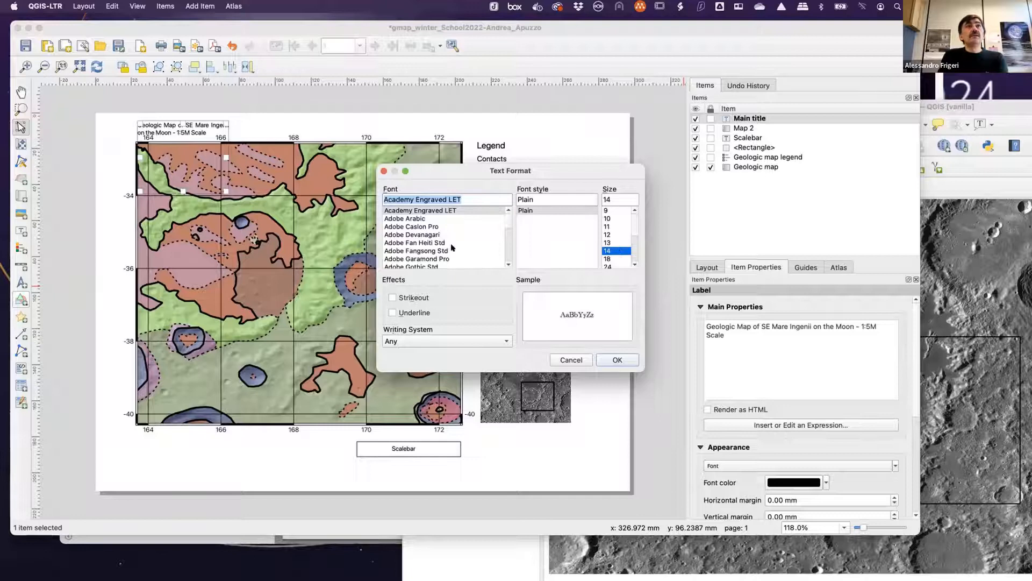
pyautogui.scroll(-5, 452, 247)
pyautogui.scroll(-3, 450, 247)
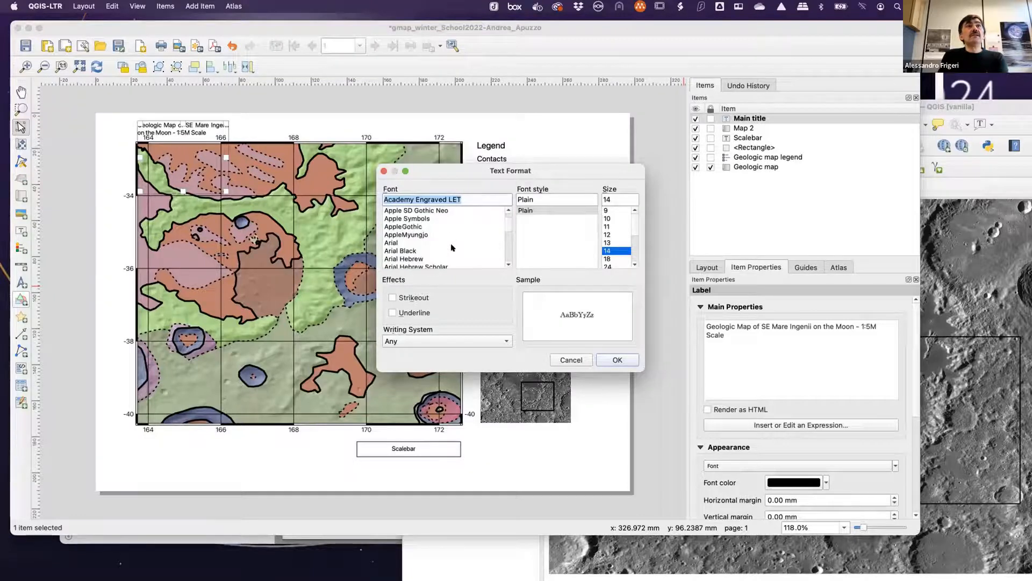
pyautogui.click(420, 242)
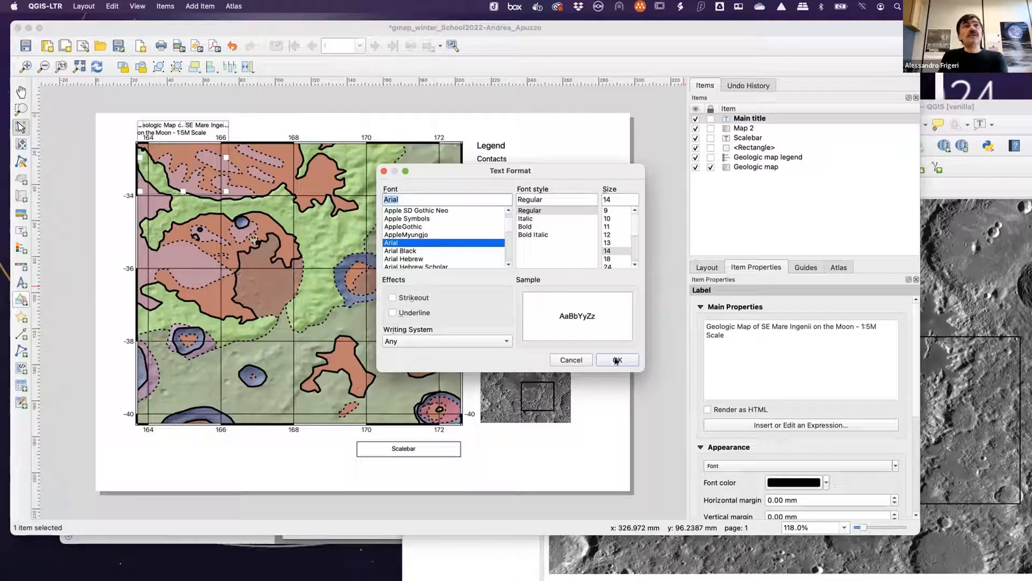
pyautogui.click(425, 251)
pyautogui.scroll(-3, 457, 240)
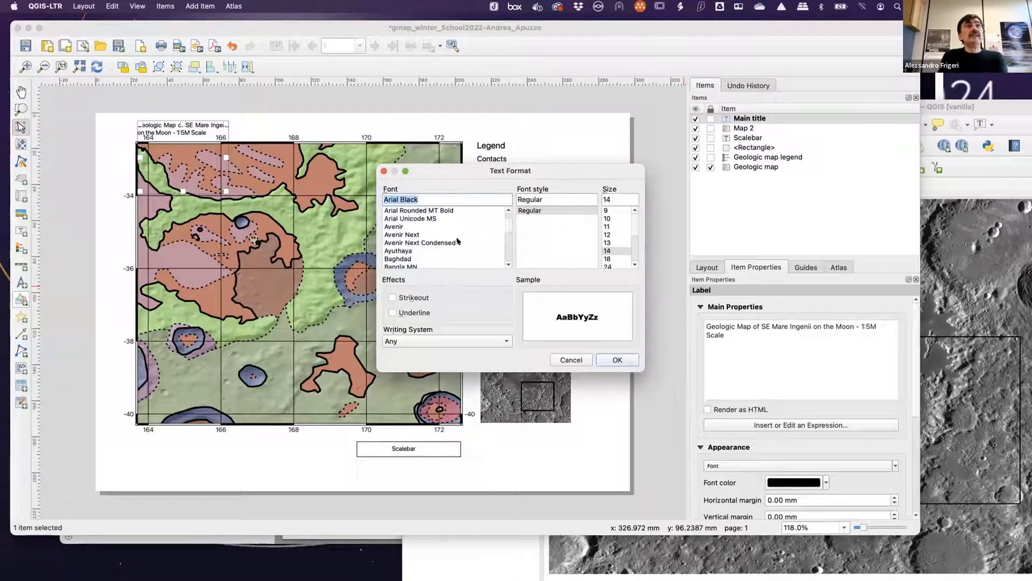
pyautogui.scroll(-15, 458, 240)
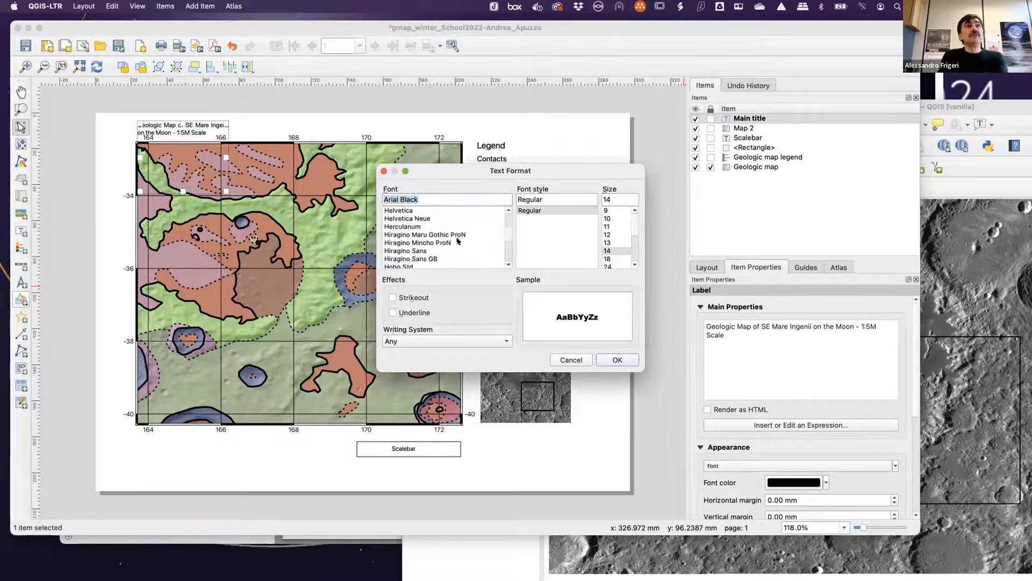
pyautogui.scroll(3, 458, 240)
pyautogui.click(408, 234)
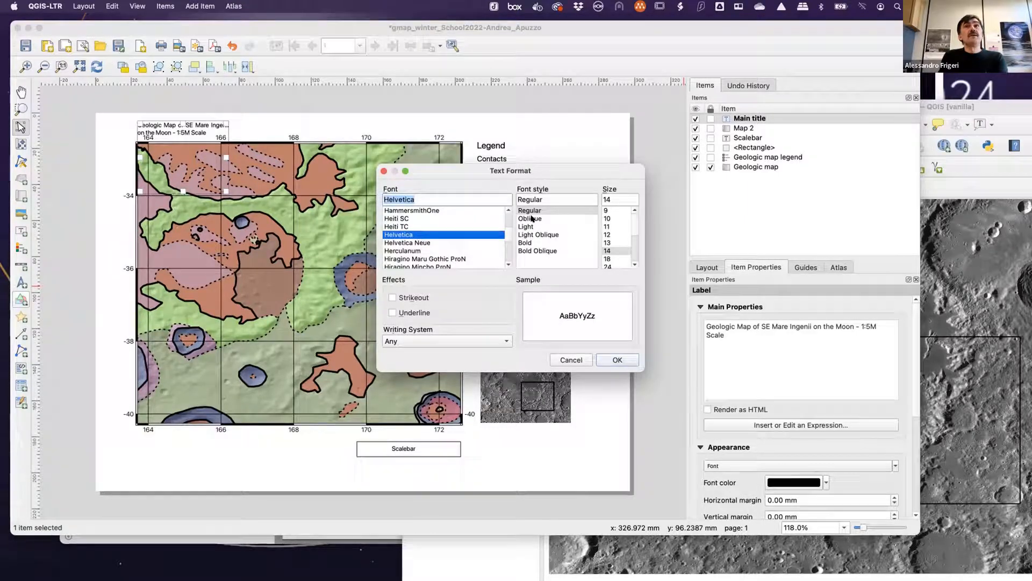
pyautogui.click(610, 259)
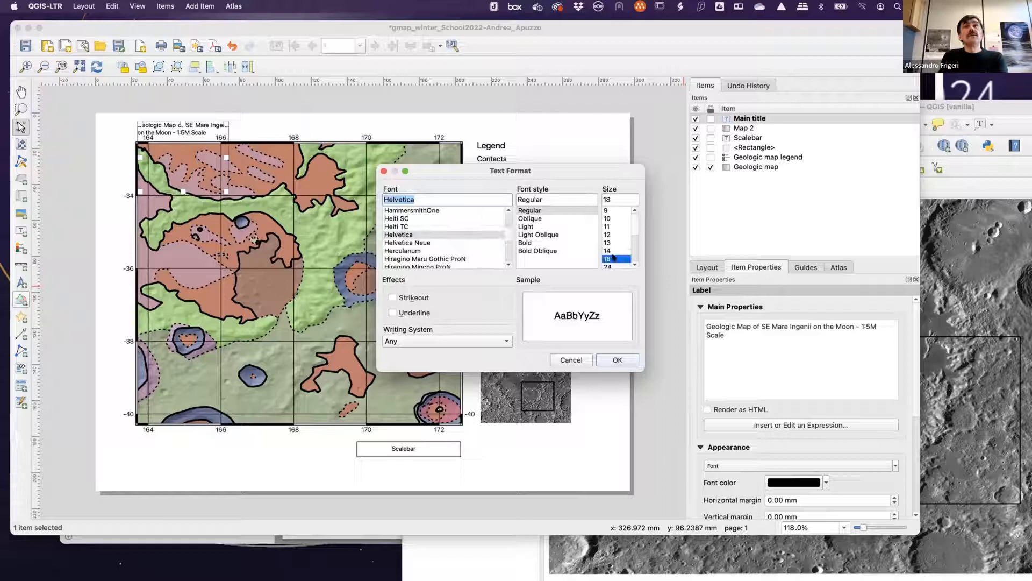
pyautogui.click(620, 359)
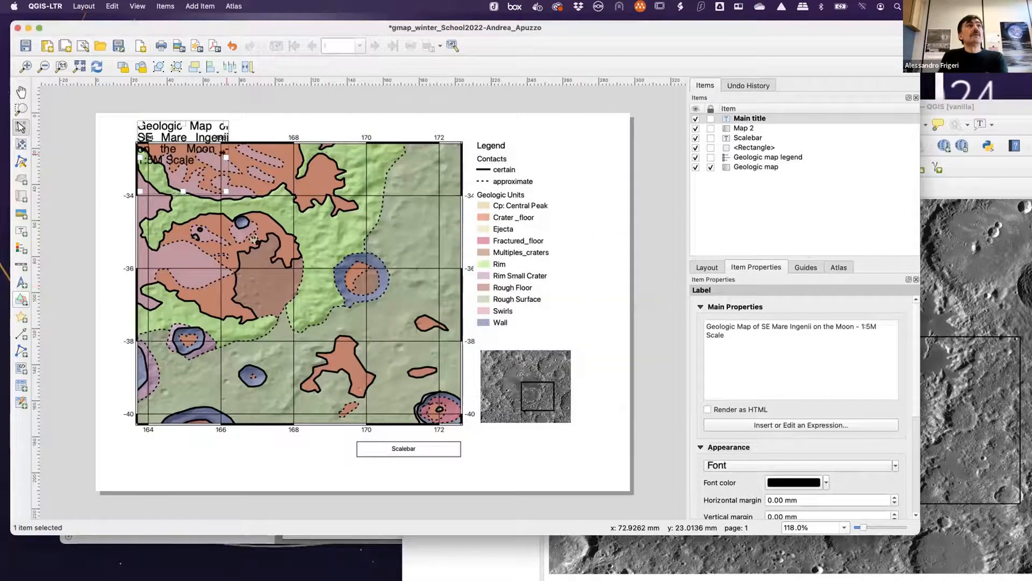
# - Widen the title label past the legend heading so its text fits one line, and reduce its height to end above the geologic map
pyautogui.moveTo(226, 157); pyautogui.dragTo(540, 133)
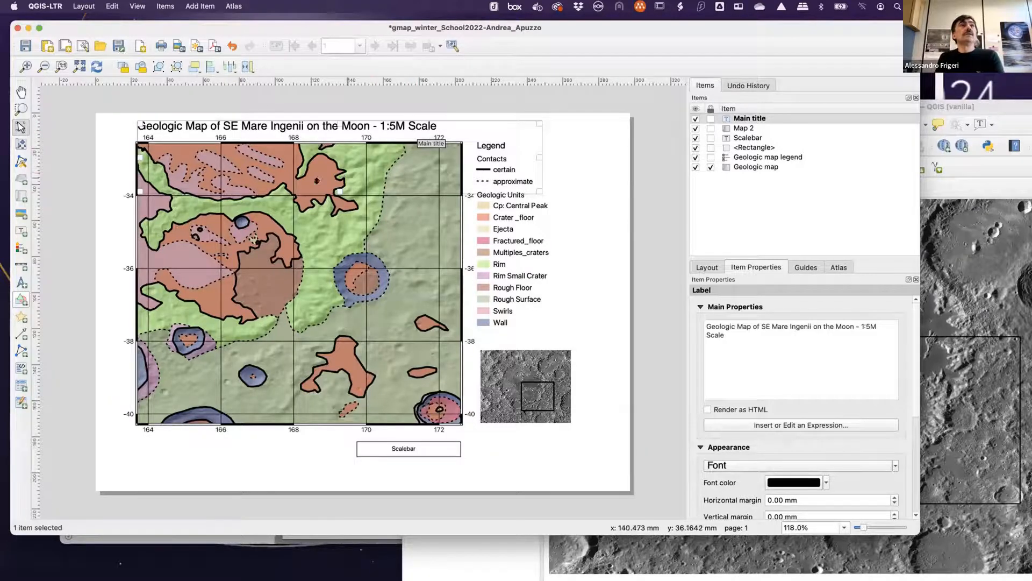
pyautogui.moveTo(335, 190); pyautogui.dragTo(340, 130)
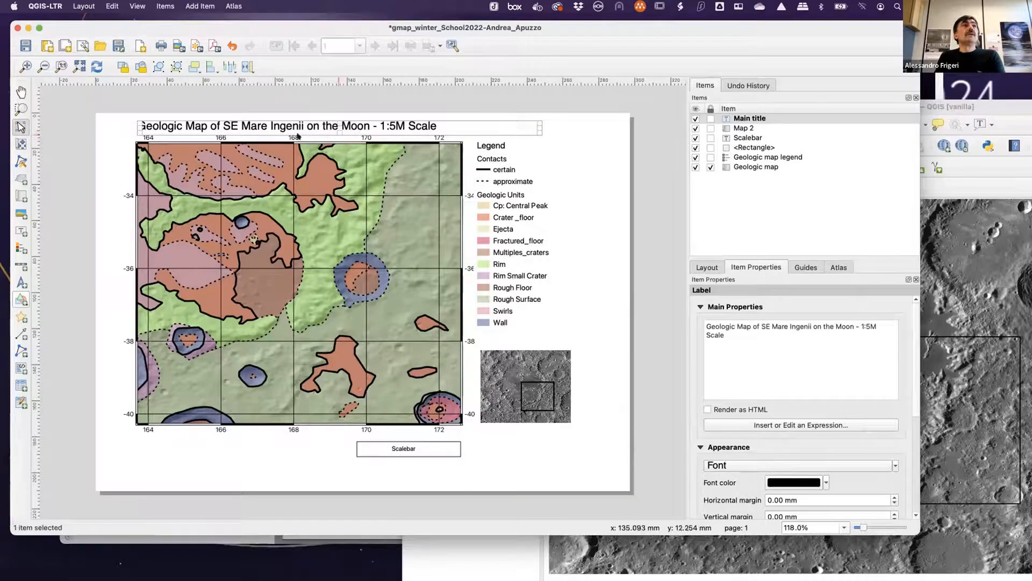
pyautogui.click(75, 155)
pyautogui.click(409, 126)
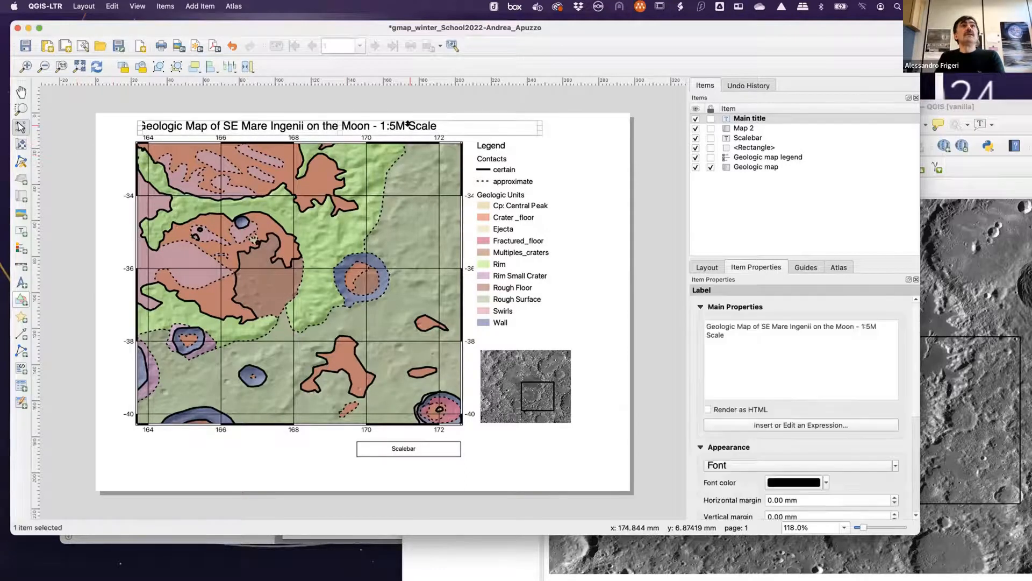
pyautogui.click(470, 102)
pyautogui.click(398, 124)
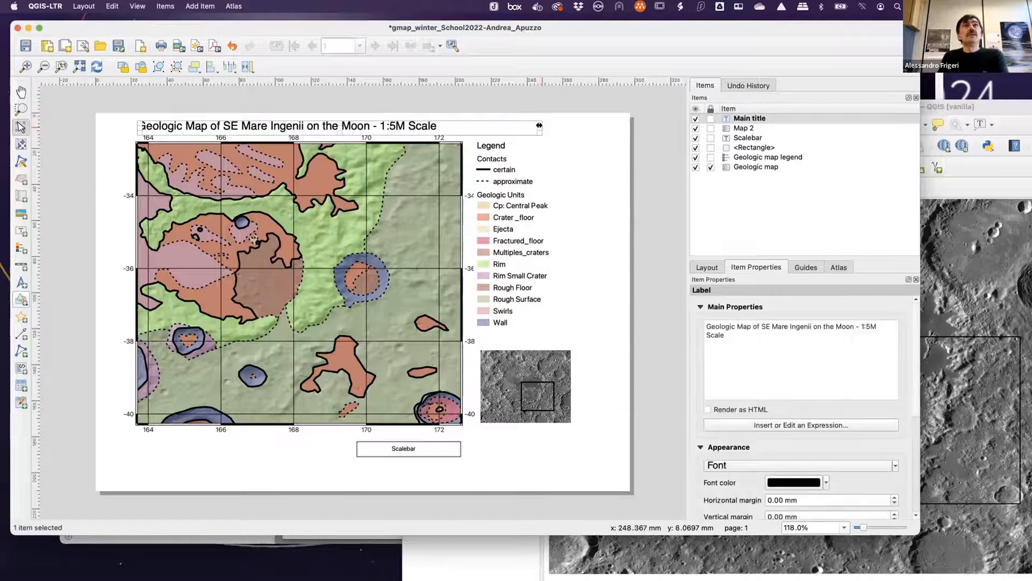
pyautogui.click(477, 102)
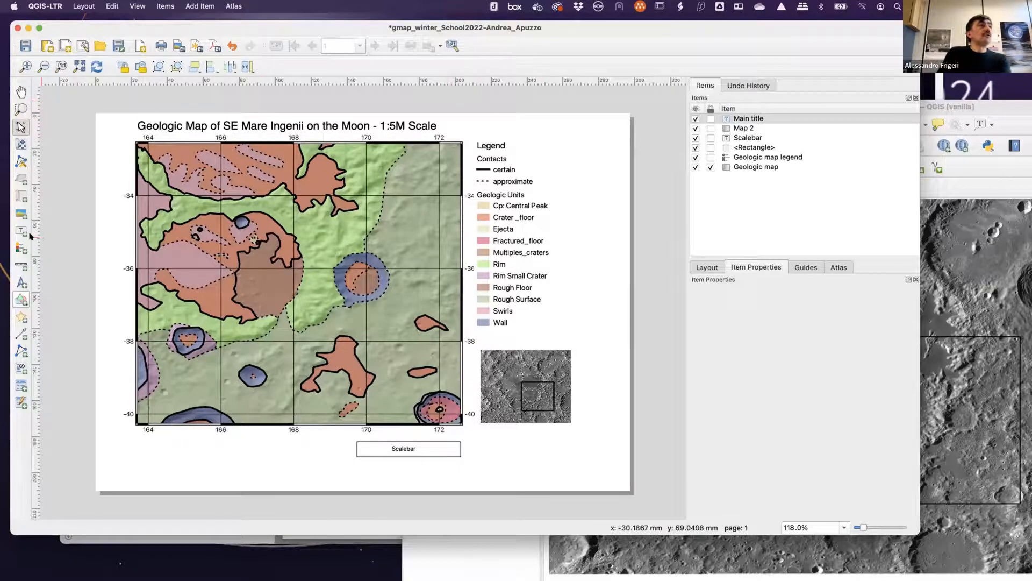
# - Add another text label beside the main title, above the legend, about 51 mm wide and 41 mm high
pyautogui.click(20, 230)
pyautogui.click(461, 122)
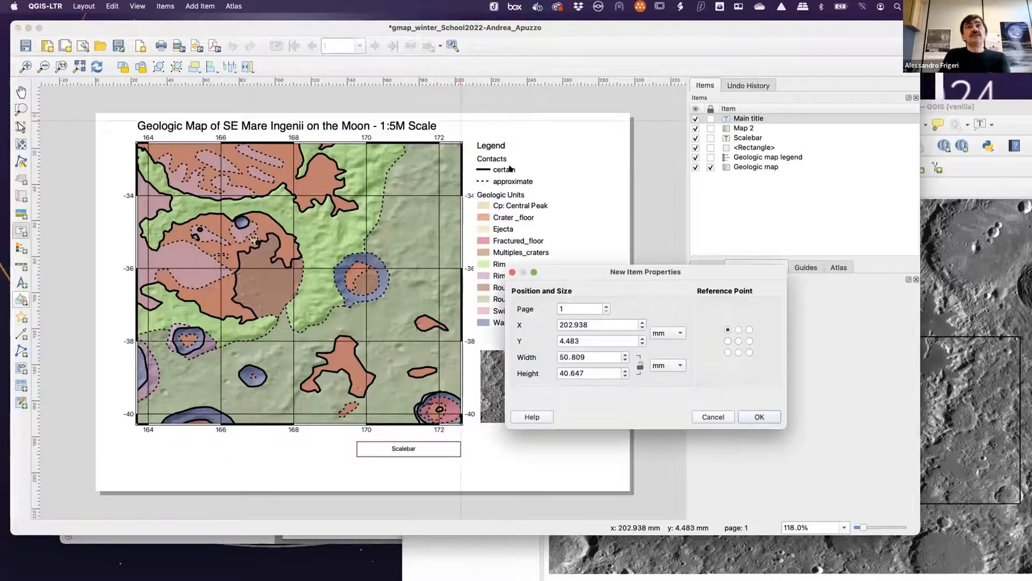
pyautogui.click(761, 414)
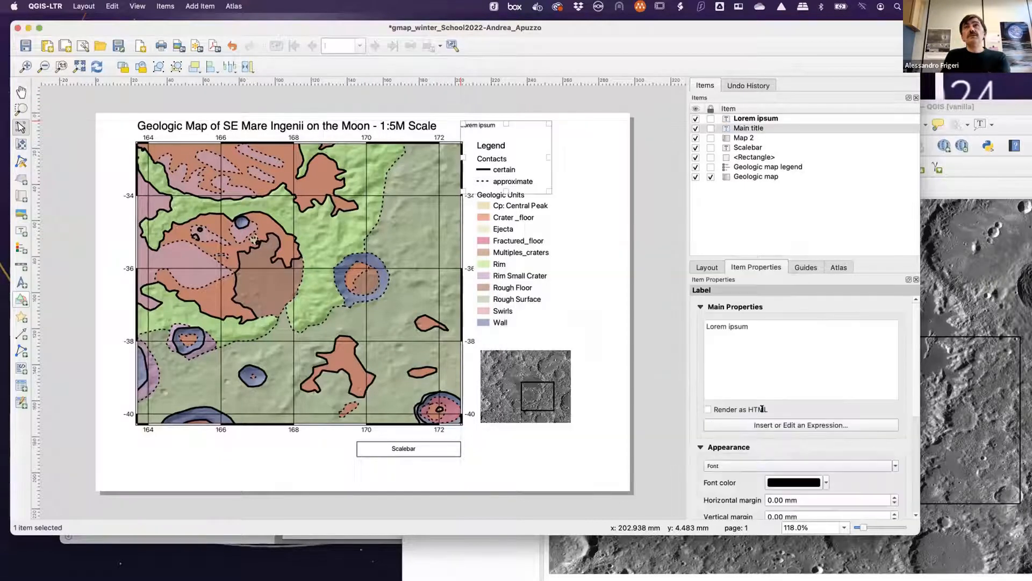
# - Rename the new label's item entry as "Authorship" and resize the label to about 89 mm wide and 8 mm high
pyautogui.doubleClick(758, 113)
pyautogui.write('Au')
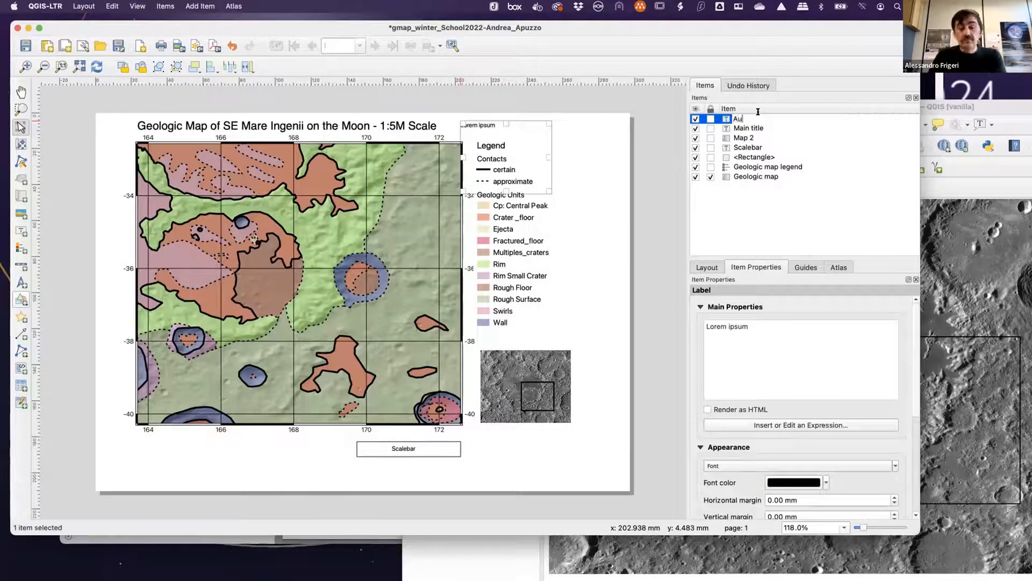
pyautogui.write('thors')
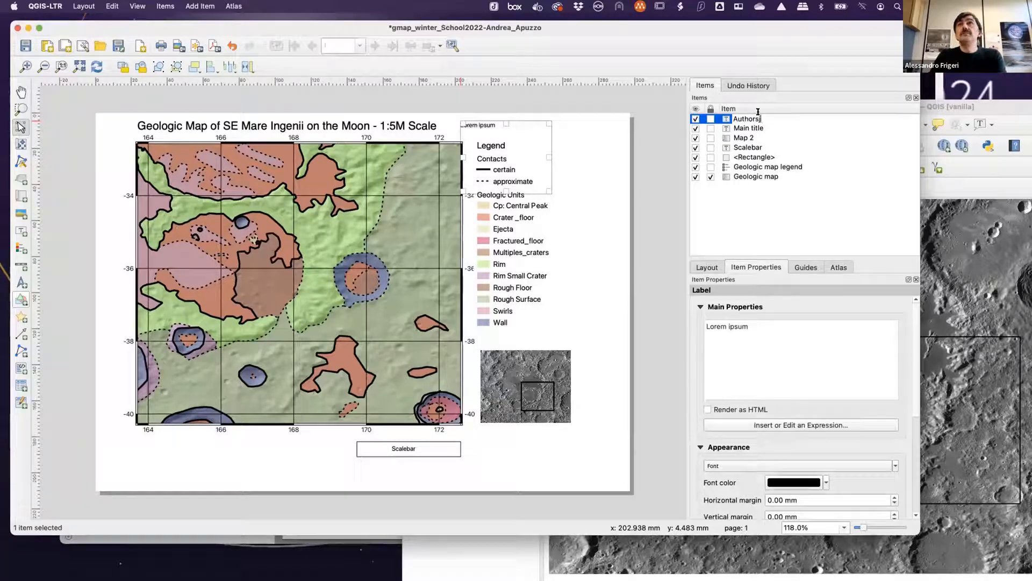
pyautogui.write('hip')
pyautogui.press('Return')
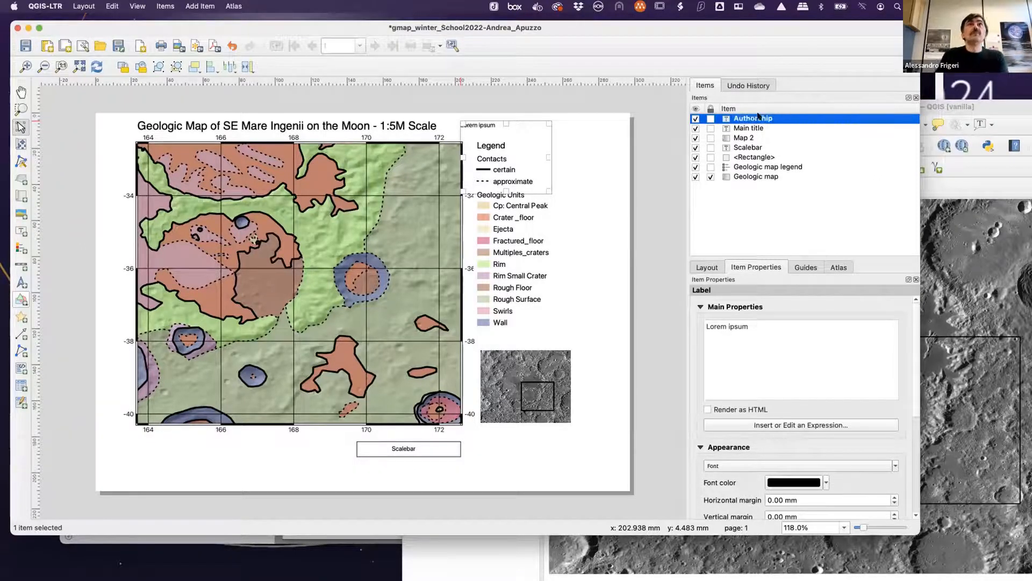
pyautogui.moveTo(506, 191); pyautogui.dragTo(621, 127)
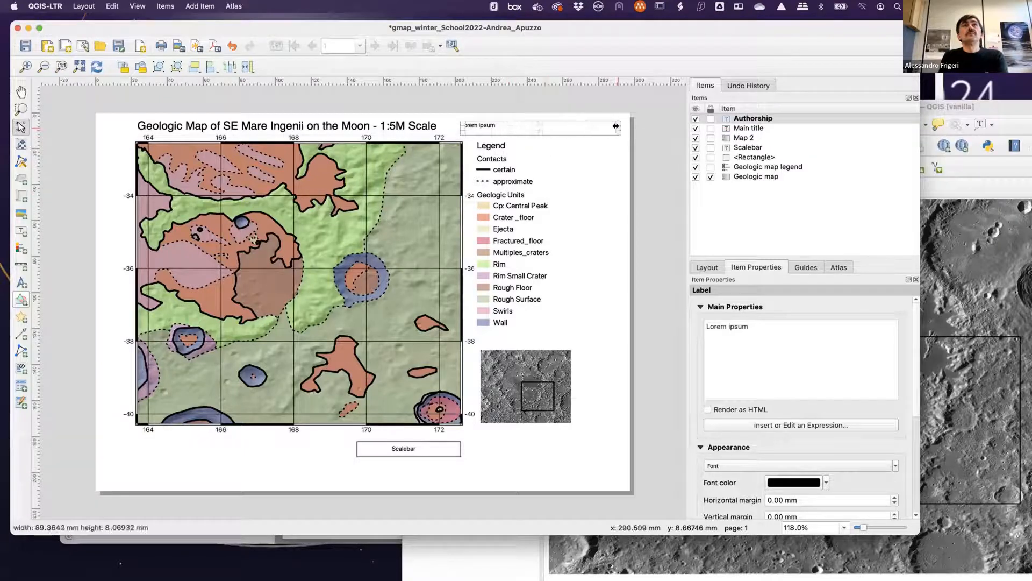
# - Replace the authorship label's placeholder text with the author's full name followed by "for the GMAP 2022 Winter School"
pyautogui.moveTo(789, 325); pyautogui.dragTo(691, 327)
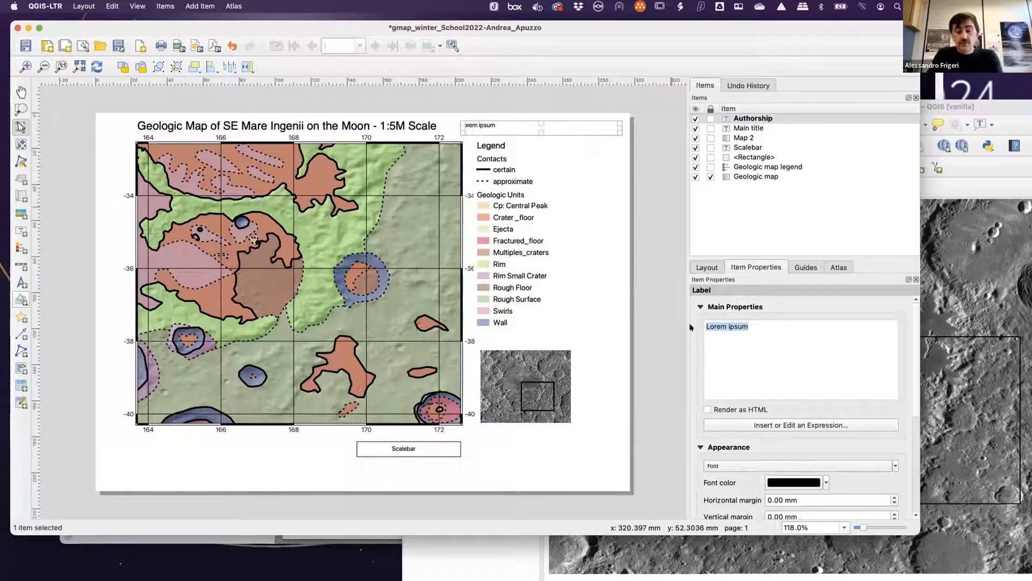
pyautogui.write('Andrea Apuiz')
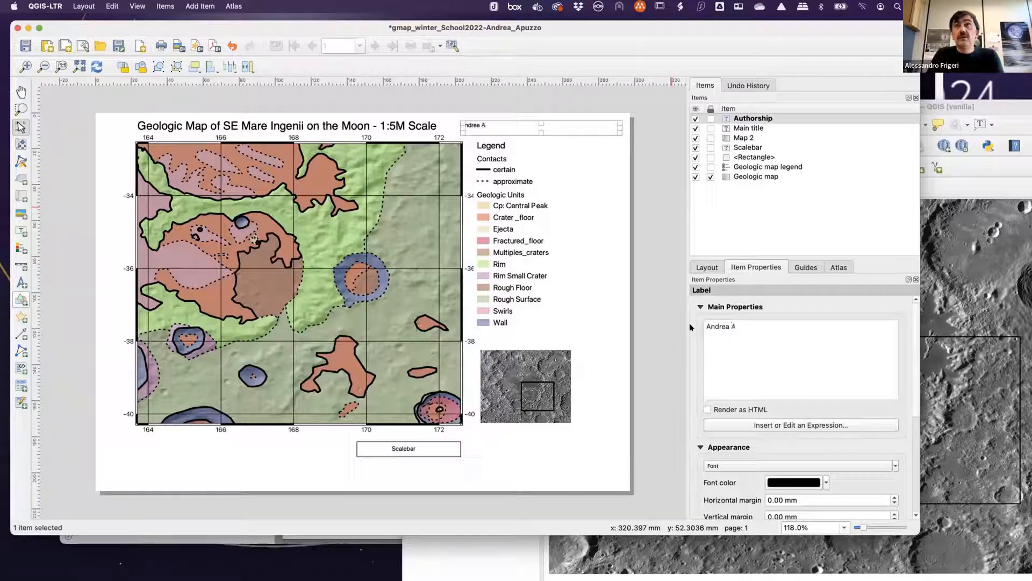
pyautogui.press('BackSpace')
pyautogui.press('BackSpace')
pyautogui.write('zz')
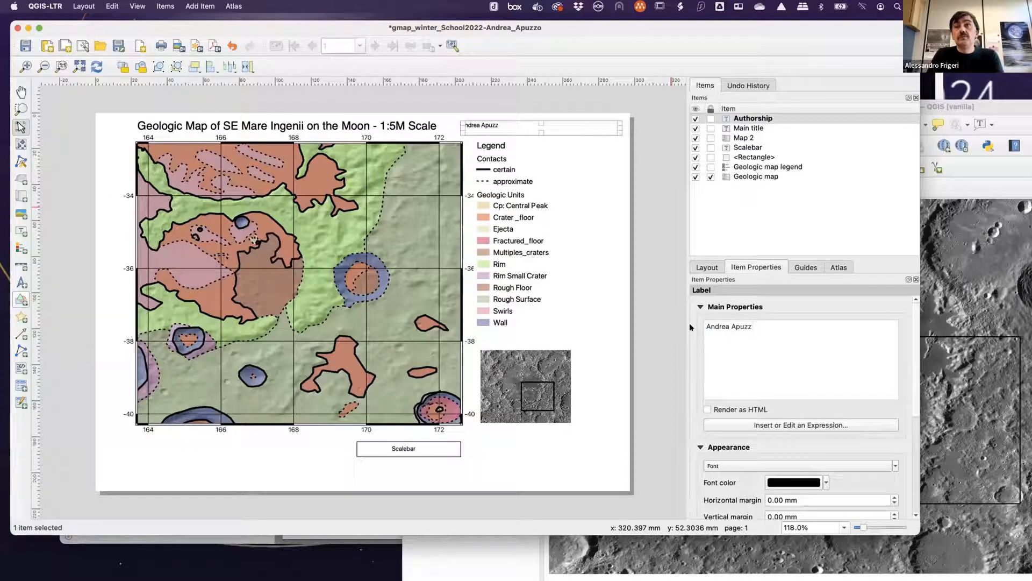
pyautogui.write('o for the G')
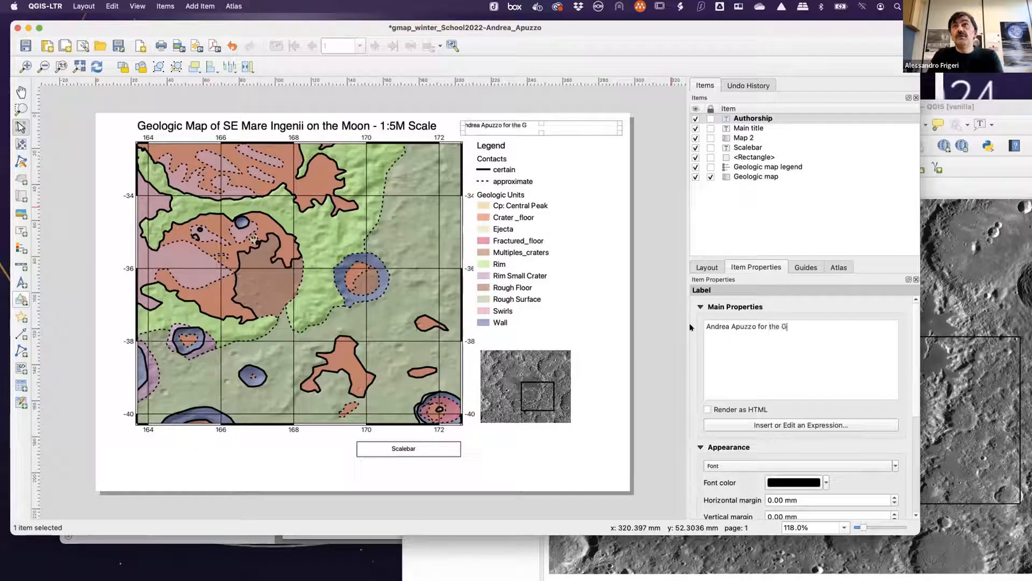
pyautogui.write('MAP Wint')
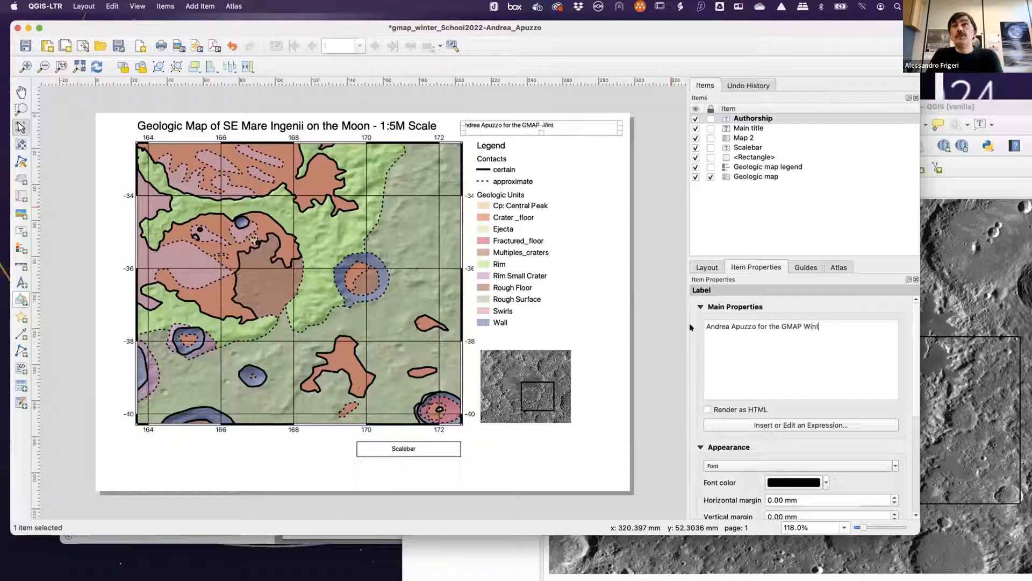
pyautogui.write('er School')
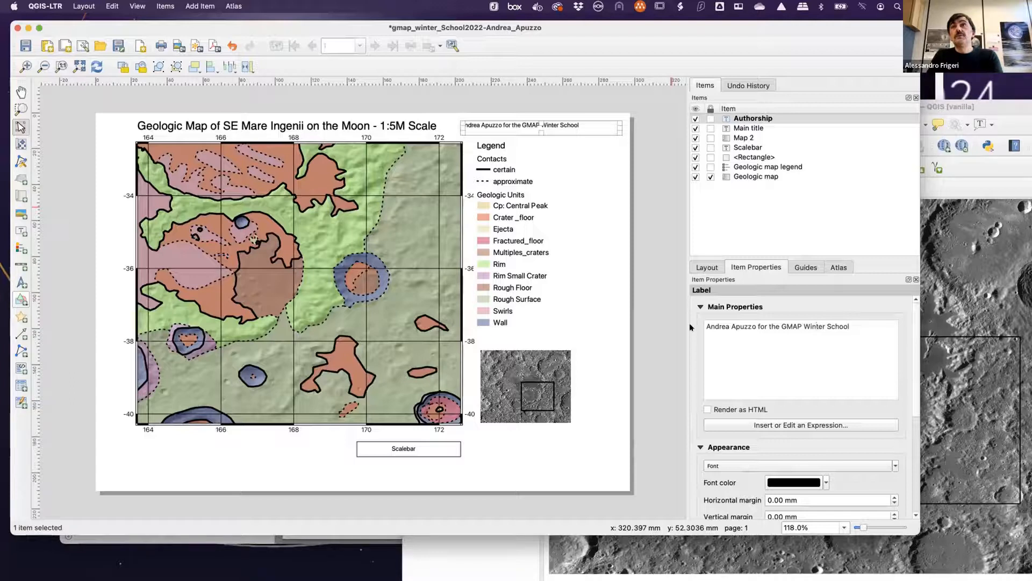
pyautogui.write('2022')
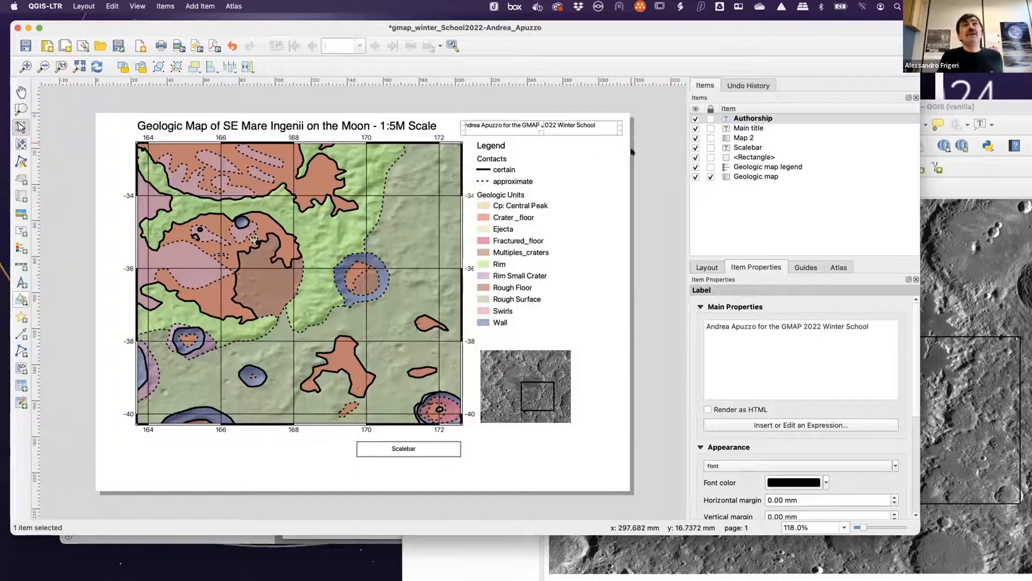
# - Move the authorship label slightly closer to the main title on the same line, and save the project
pyautogui.click(588, 125)
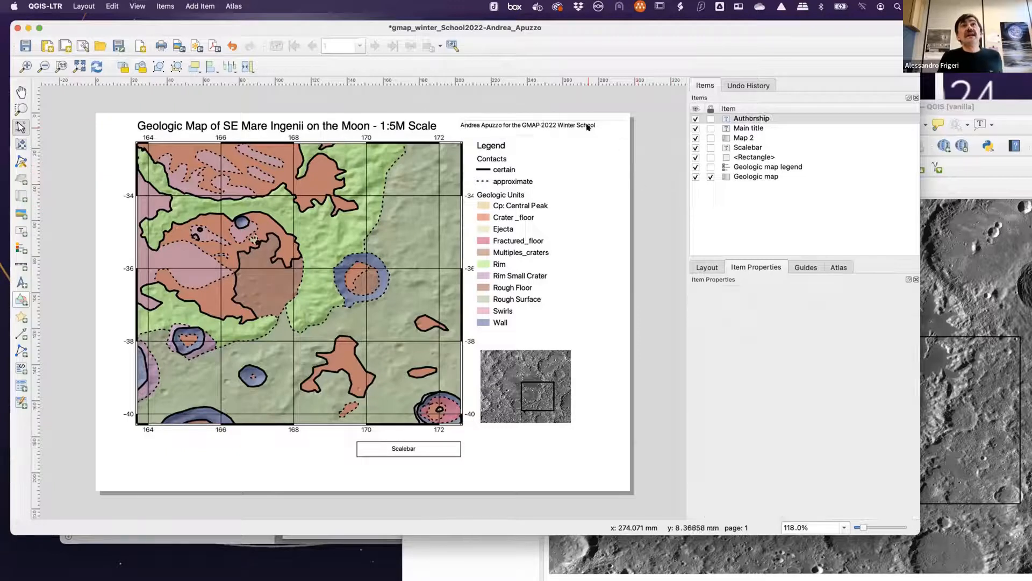
pyautogui.moveTo(587, 125); pyautogui.dragTo(571, 124)
pyautogui.click(647, 154)
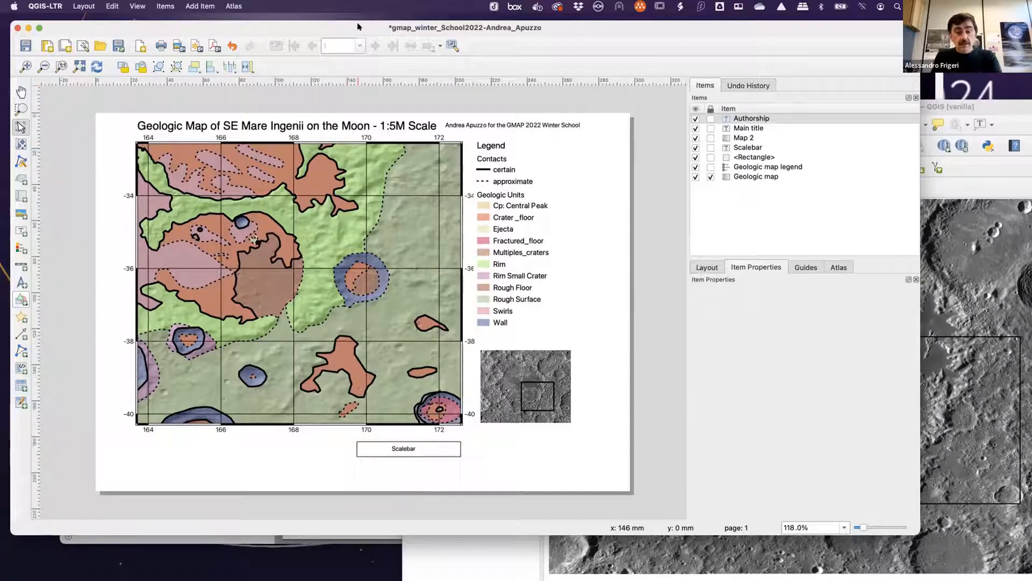
pyautogui.press('super+s')
pyautogui.moveTo(424, 33); pyautogui.dragTo(448, 25)
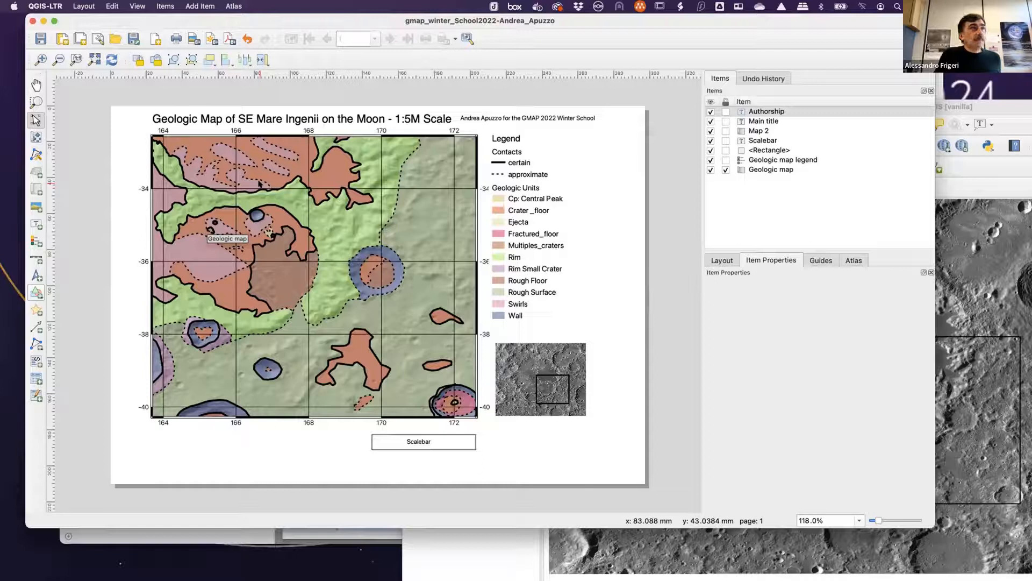
# - Add an empty picture frame below the geologic map's lower-left corner and make more room for viewing its image settings
pyautogui.click(36, 205)
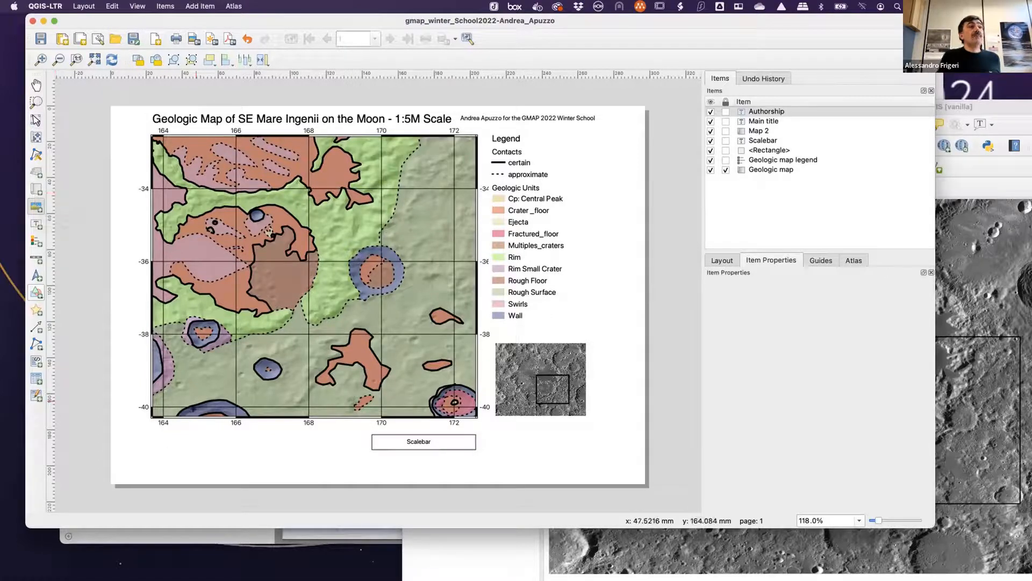
pyautogui.moveTo(154, 435); pyautogui.dragTo(260, 477)
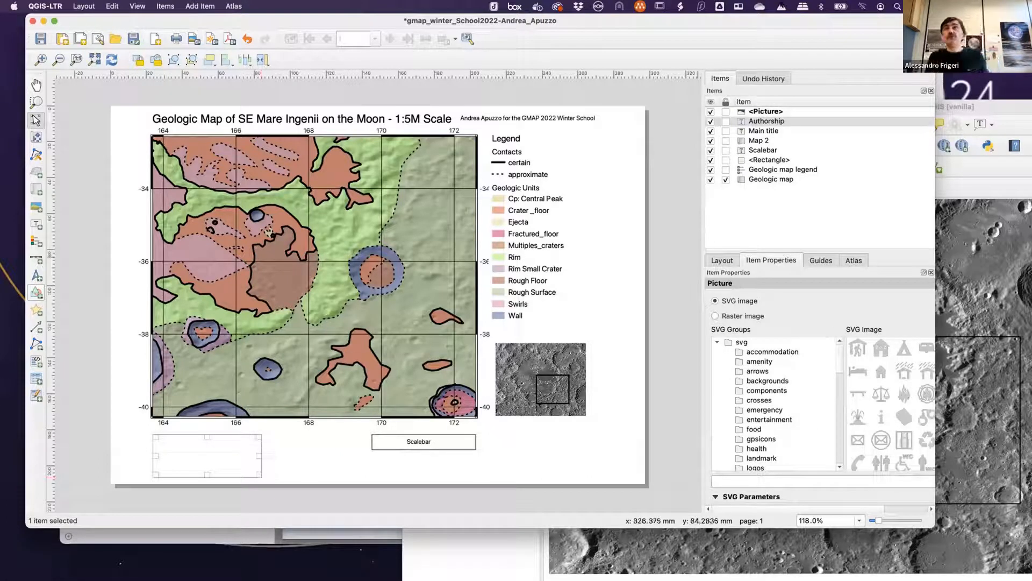
pyautogui.moveTo(813, 24); pyautogui.dragTo(783, 24)
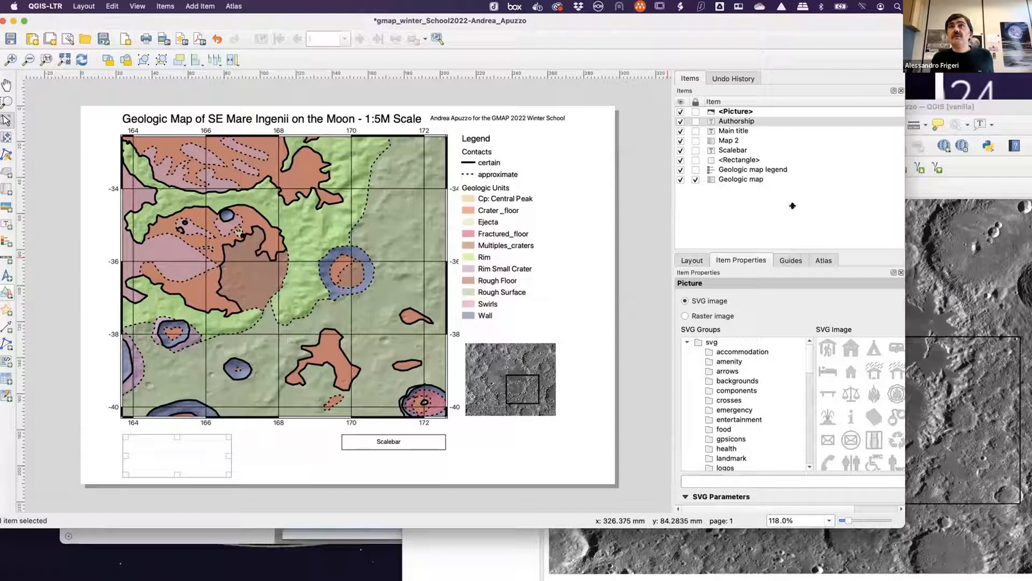
pyautogui.moveTo(792, 251); pyautogui.dragTo(795, 185)
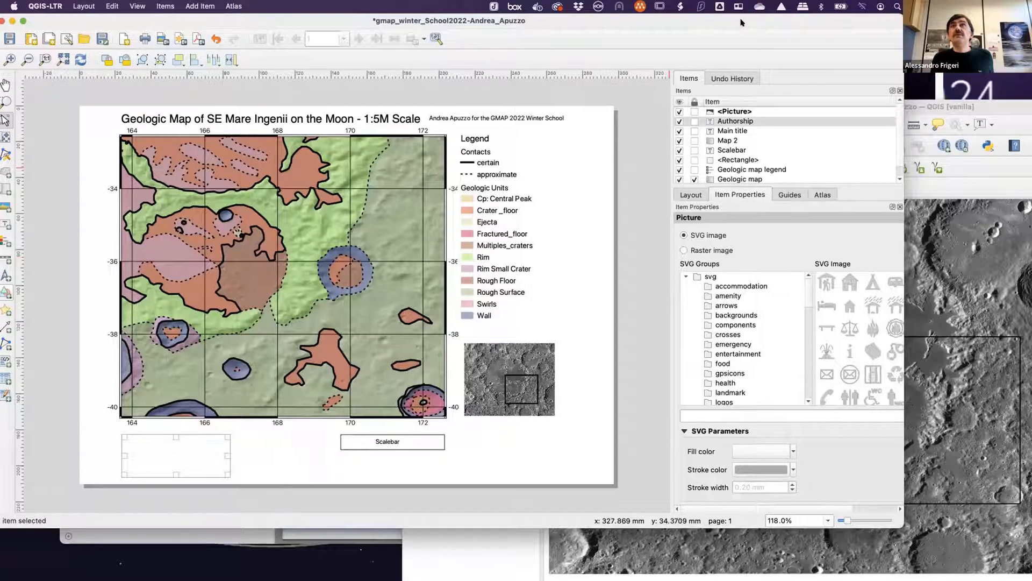
pyautogui.moveTo(741, 22); pyautogui.dragTo(685, 22)
pyautogui.hscroll(3, 780, 505)
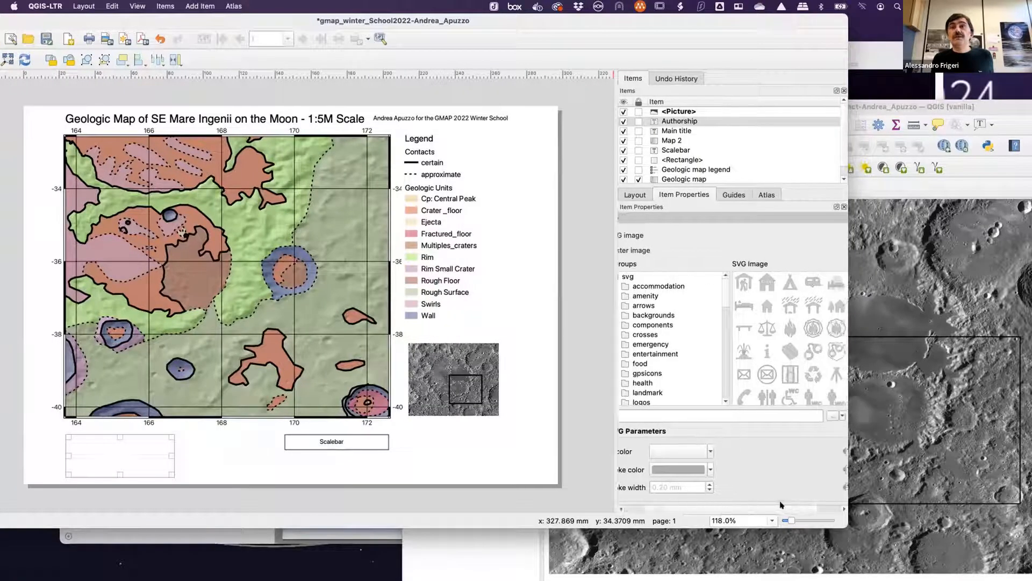
# - Widen the picture's image settings and open the SVG-from-URL entry for the empty picture frame
pyautogui.moveTo(615, 249); pyautogui.dragTo(530, 247)
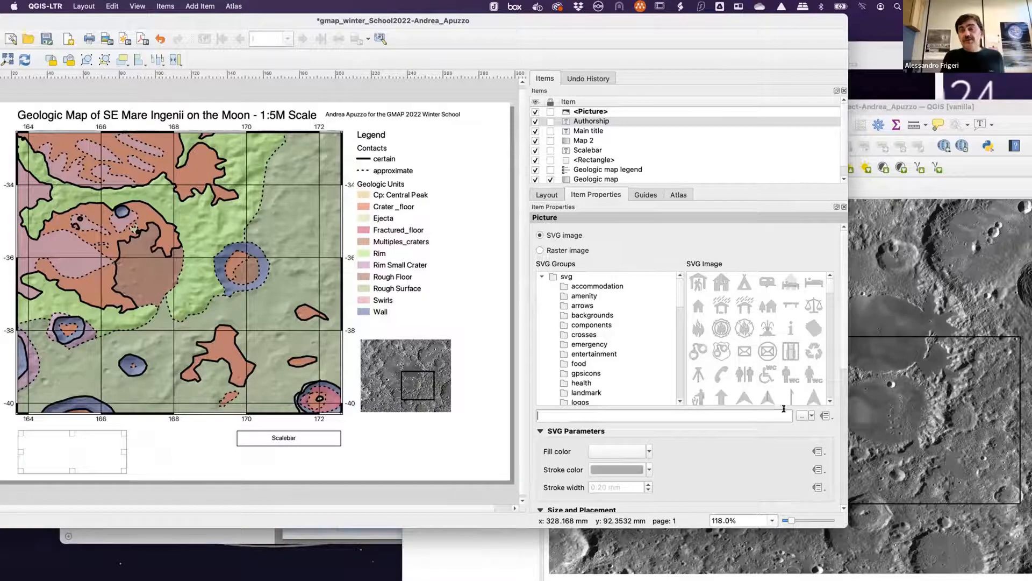
pyautogui.click(810, 414)
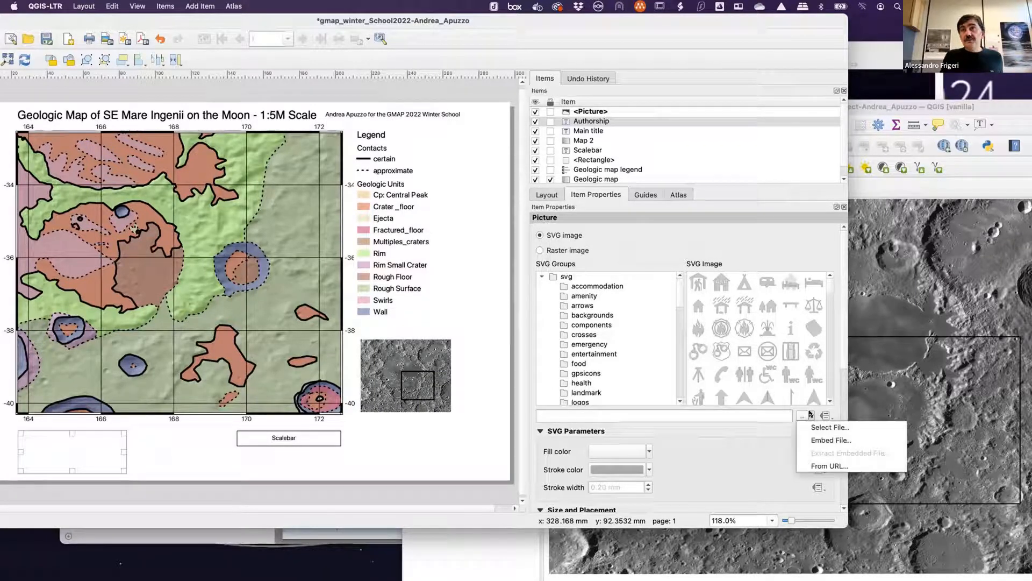
pyautogui.click(821, 462)
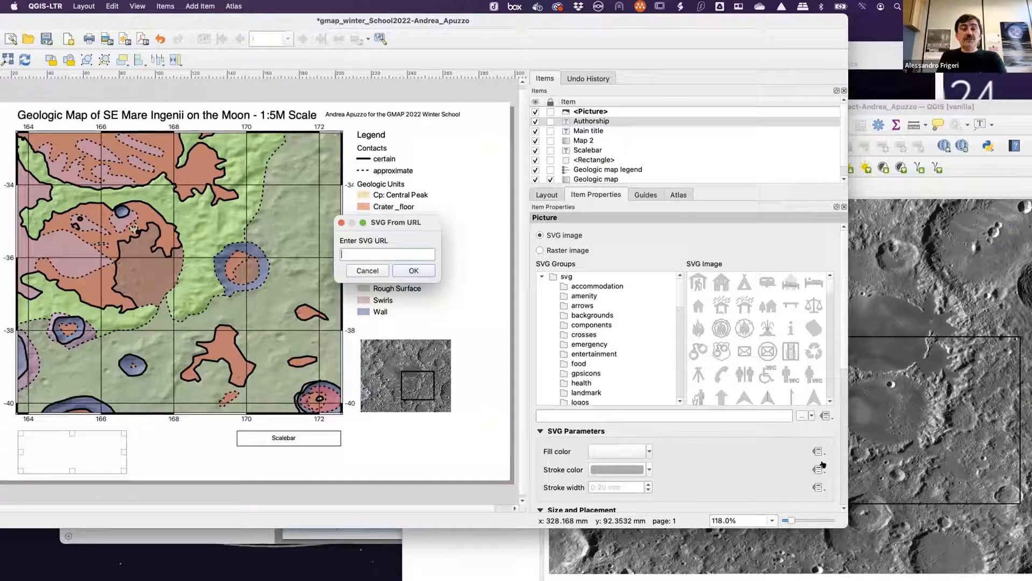
# - Switch to the Google Slides presentation in Chrome and copy the GMAP logo link from the "Add graphical elements" slide
pyautogui.press('super+Tab')
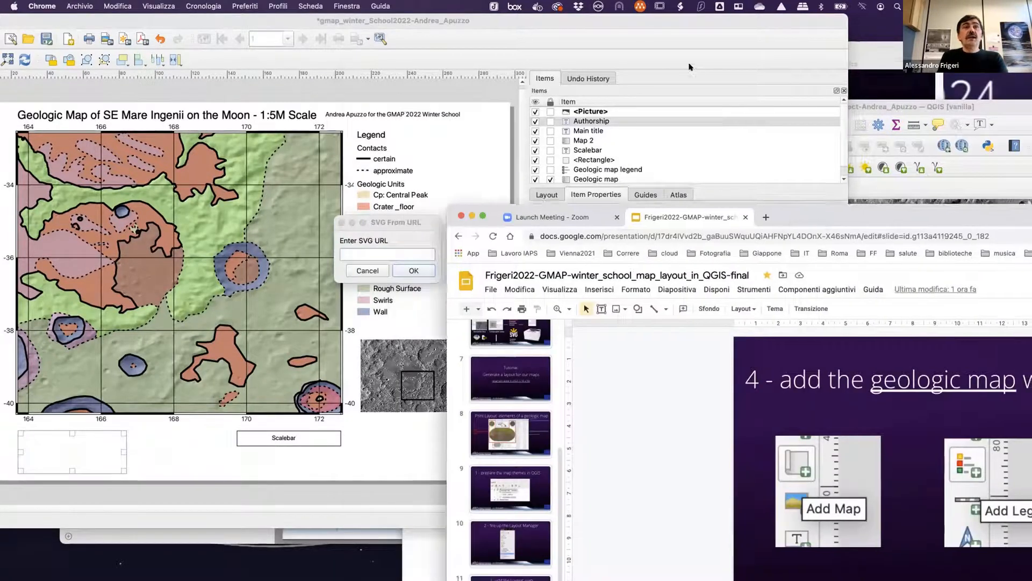
pyautogui.moveTo(691, 67); pyautogui.dragTo(652, 41)
pyautogui.scroll(-4, 382, 448)
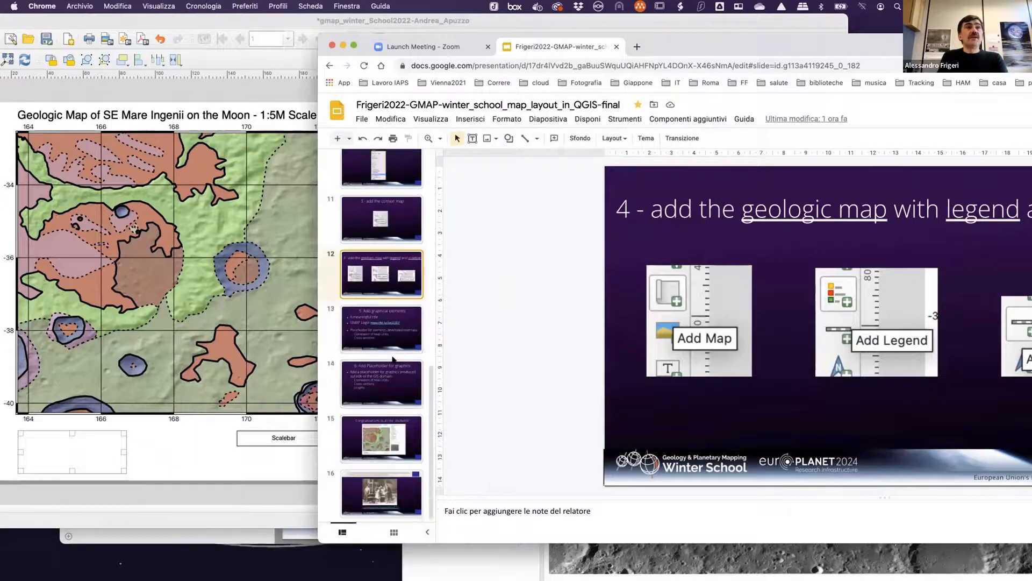
pyautogui.click(390, 349)
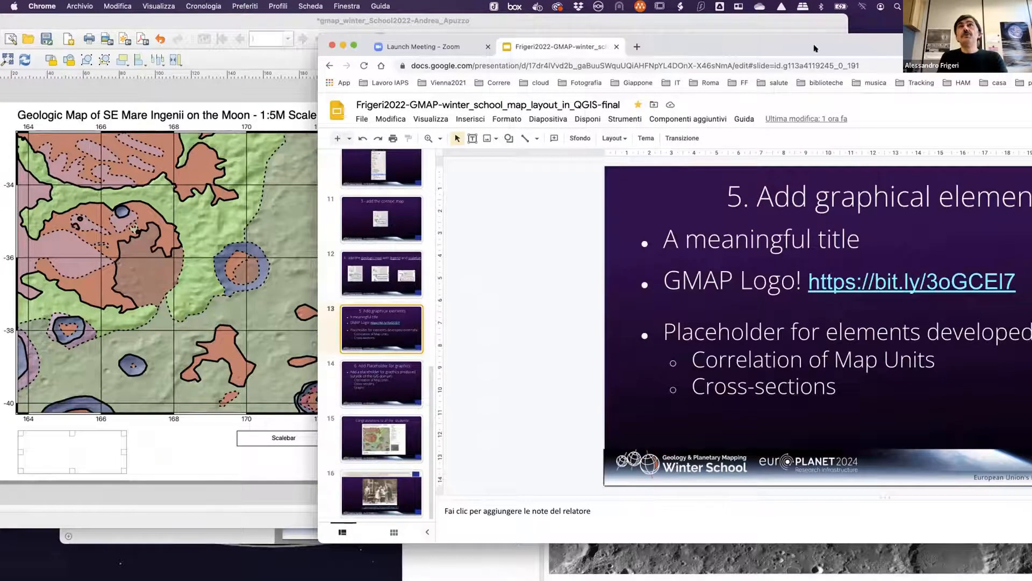
pyautogui.moveTo(814, 48); pyautogui.dragTo(592, 90)
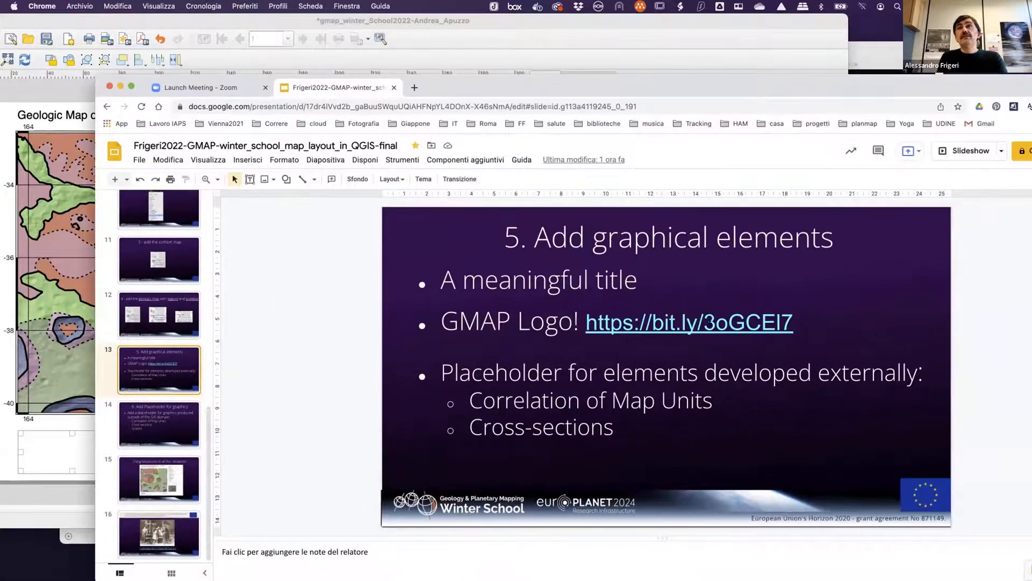
pyautogui.moveTo(803, 323); pyautogui.dragTo(589, 331)
pyautogui.press('super+c')
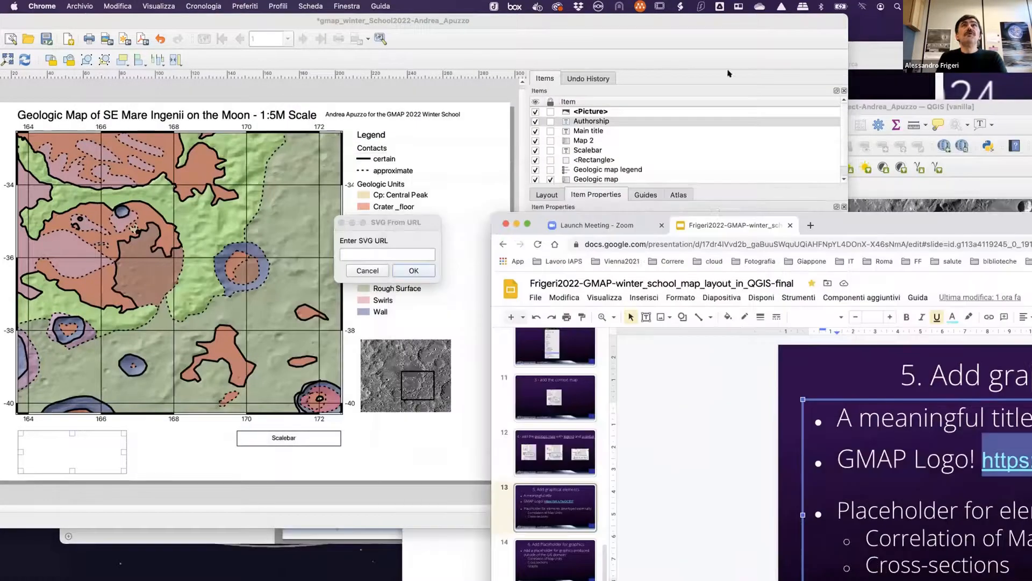
pyautogui.click(695, 25)
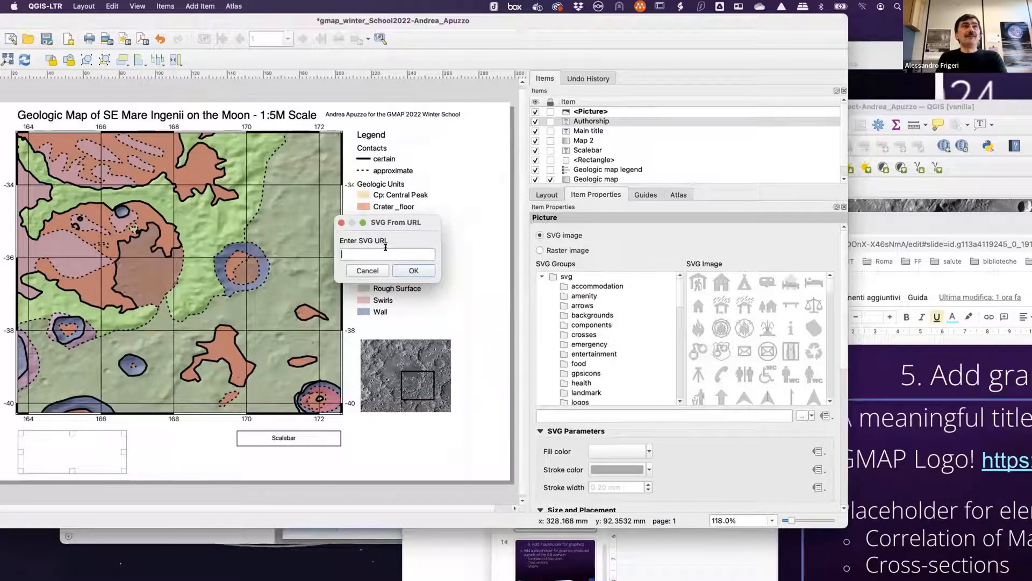
pyautogui.press('super+v')
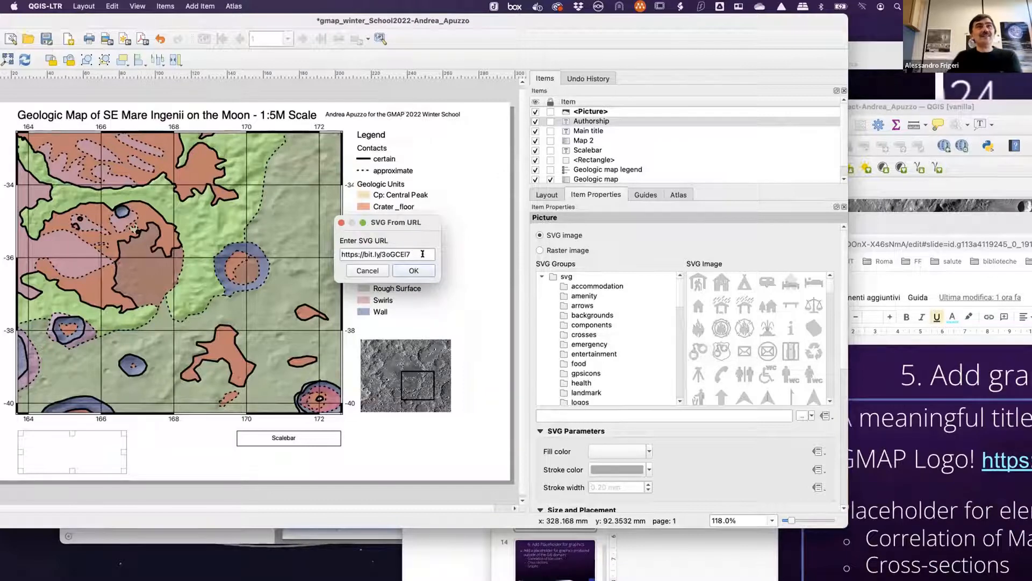
pyautogui.click(418, 270)
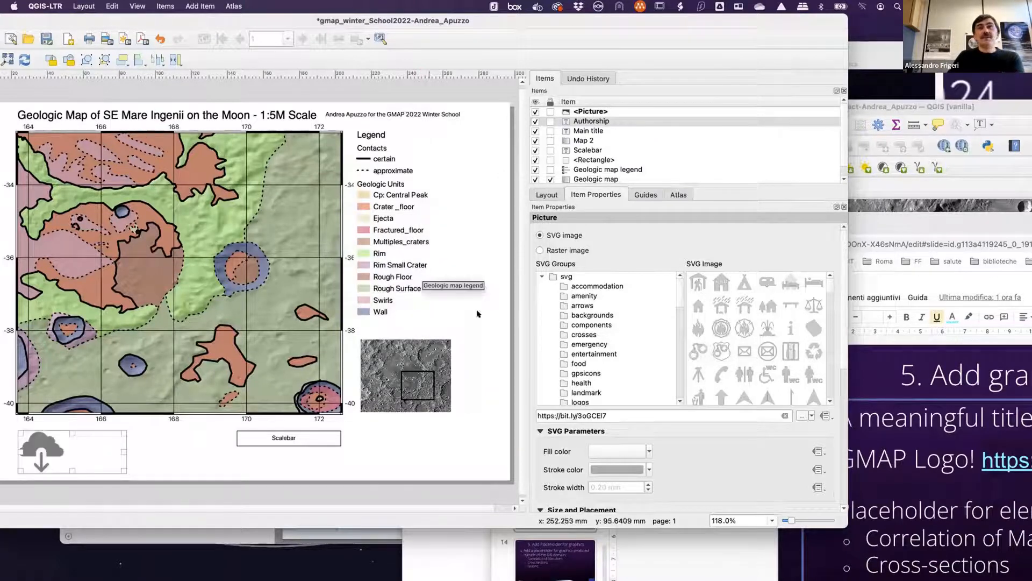
# - Try to load the logo again by resubmitting the same short link as the picture's SVG URL
pyautogui.click(617, 417)
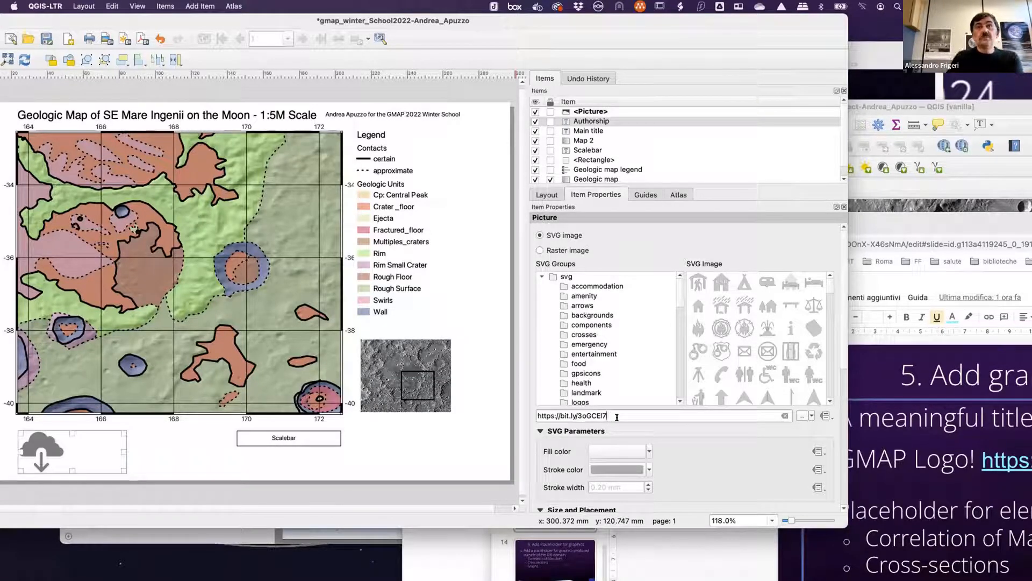
pyautogui.click(87, 447)
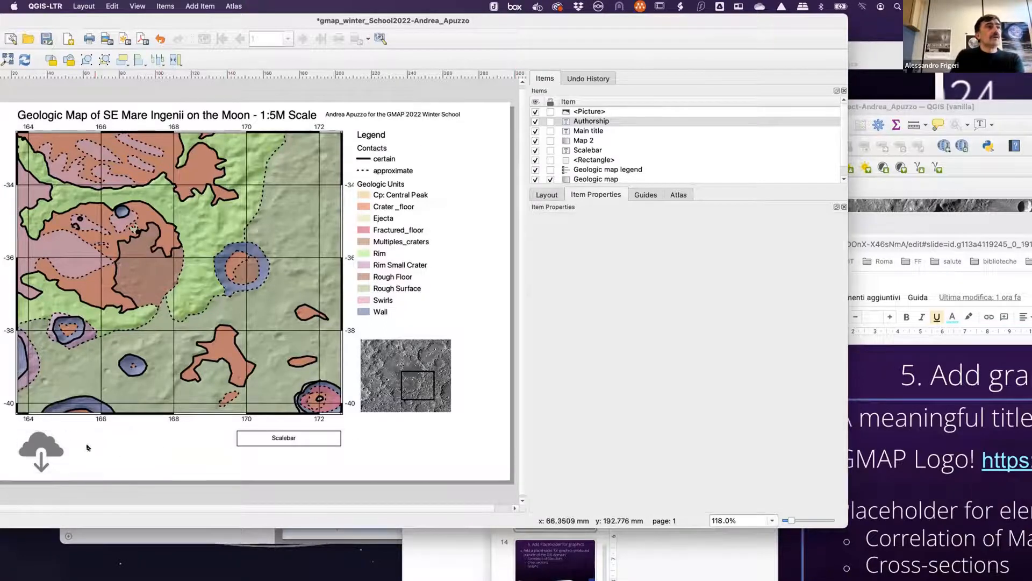
pyautogui.click(810, 416)
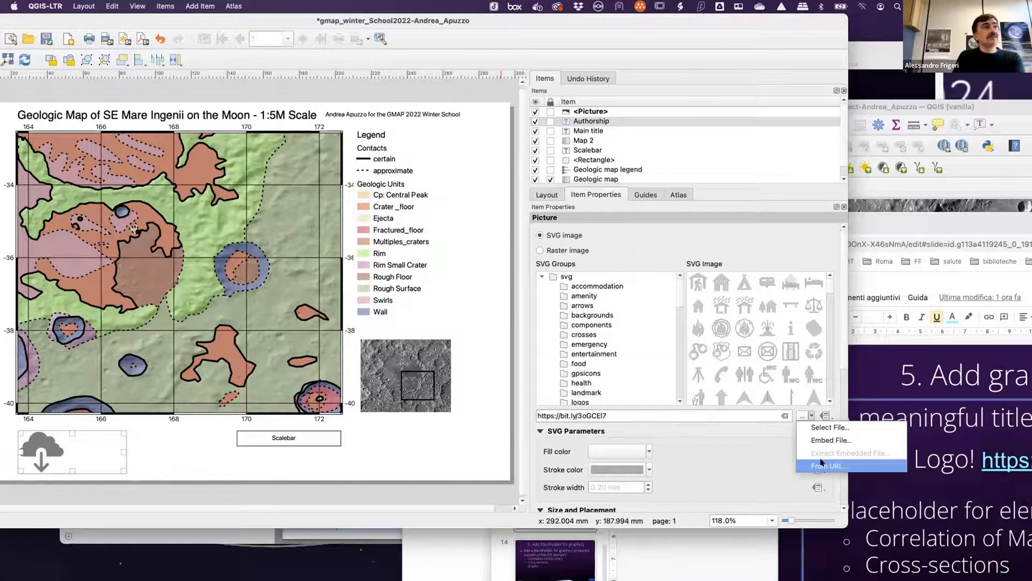
pyautogui.click(821, 465)
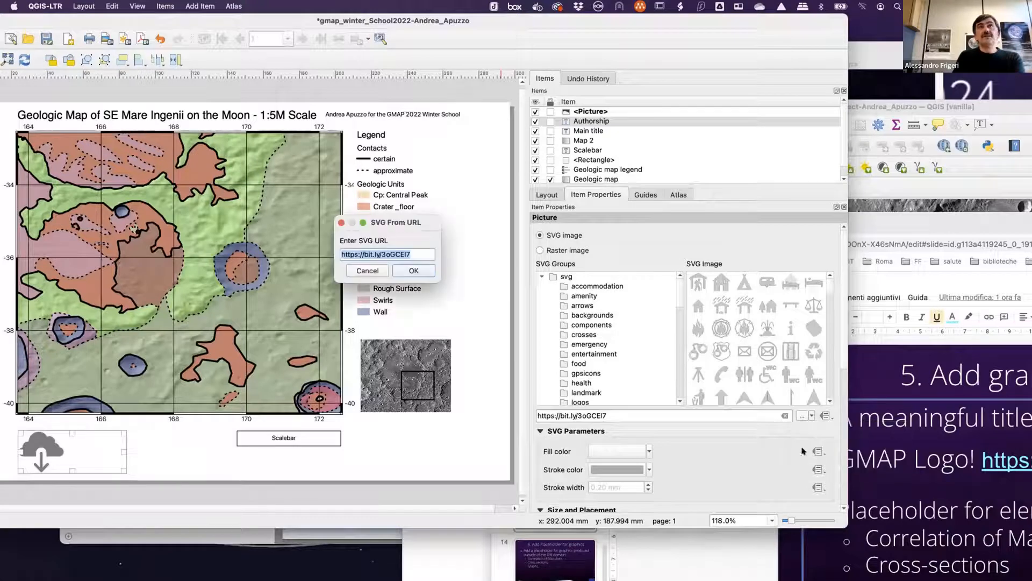
pyautogui.click(416, 270)
pyautogui.click(178, 419)
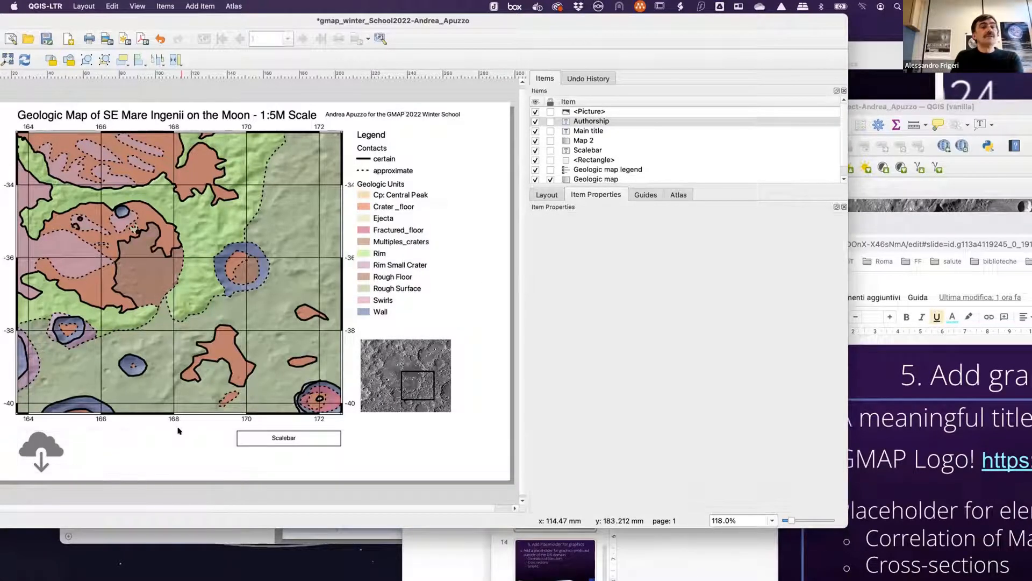
pyautogui.click(29, 441)
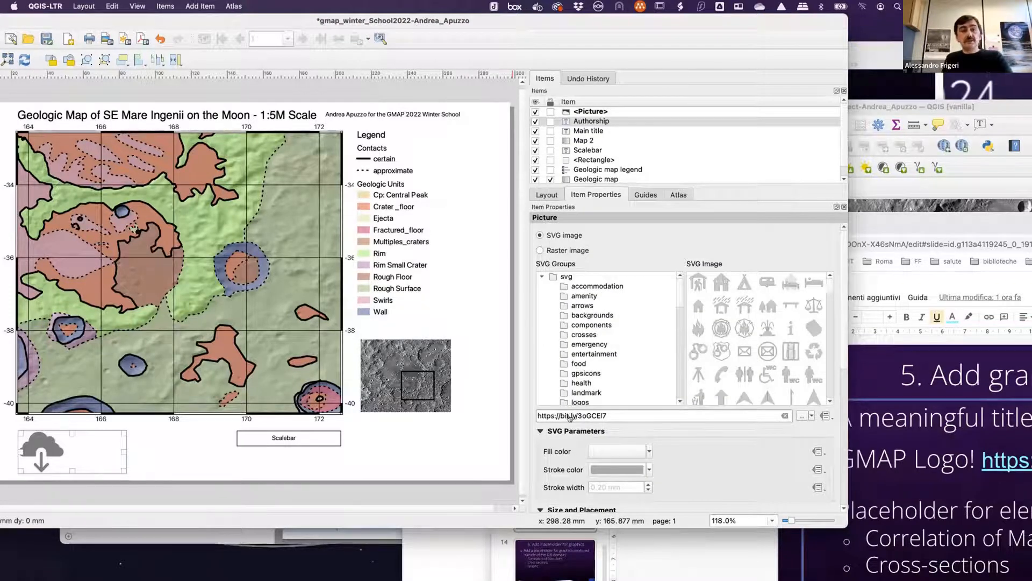
pyautogui.press('super+Tab')
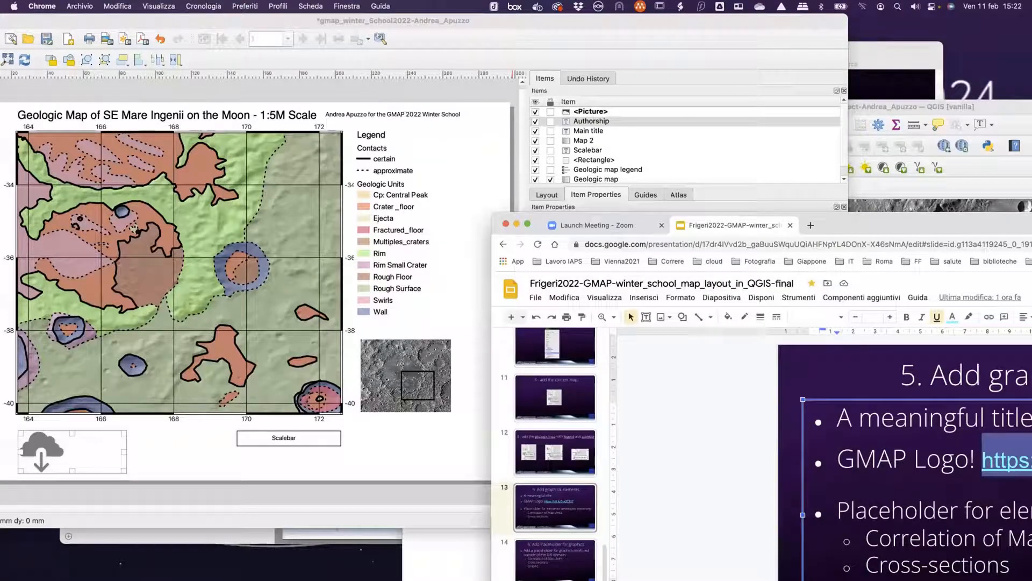
pyautogui.moveTo(837, 221); pyautogui.dragTo(740, 579)
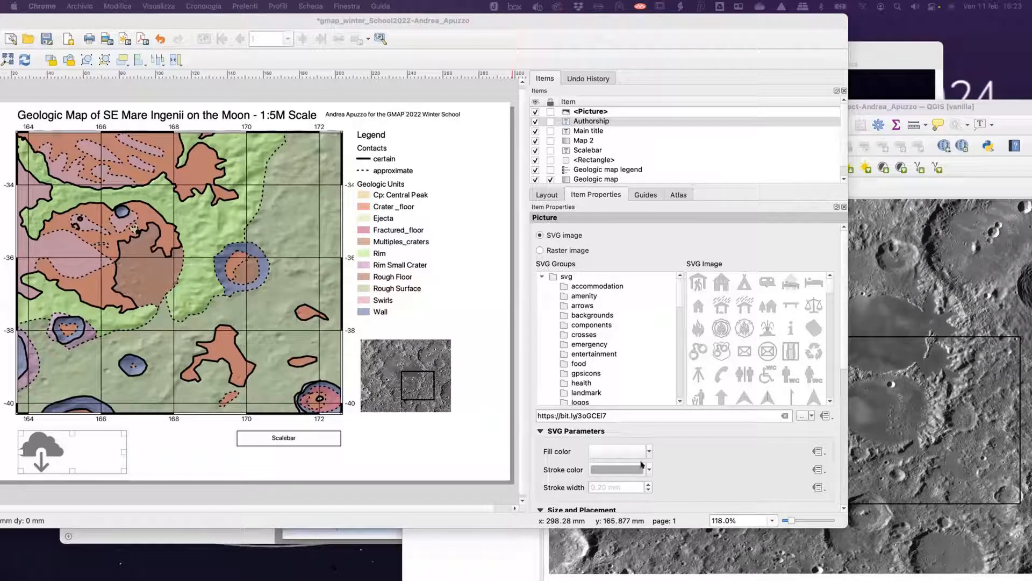
pyautogui.click(608, 415)
pyautogui.moveTo(608, 415); pyautogui.dragTo(504, 413)
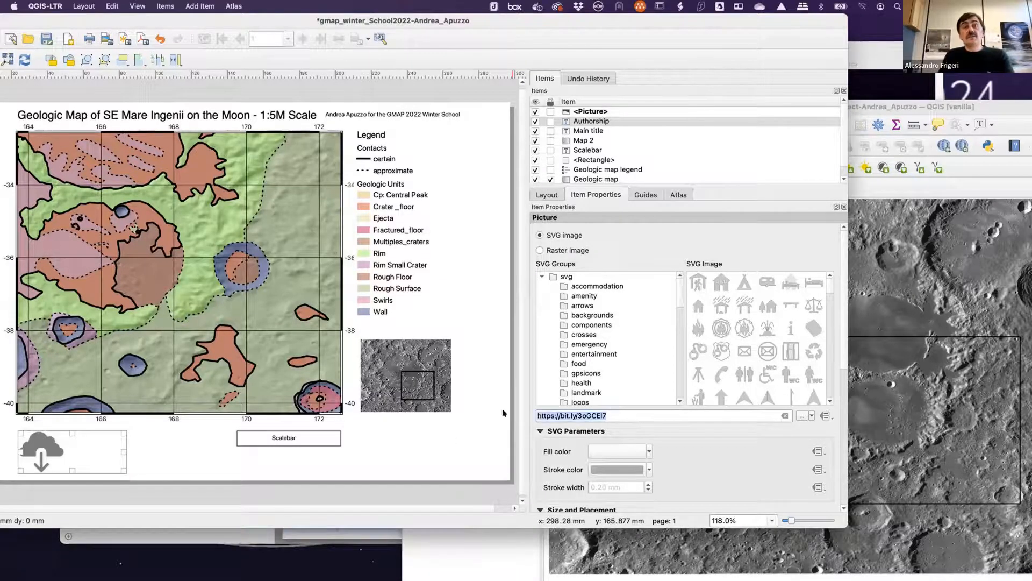
pyautogui.press('super+c')
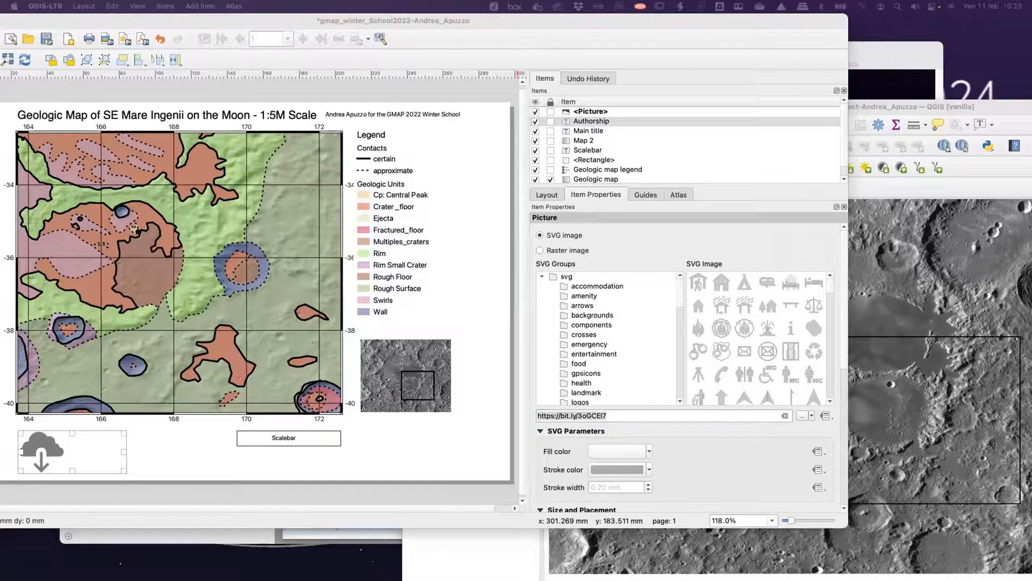
pyautogui.click(652, 414)
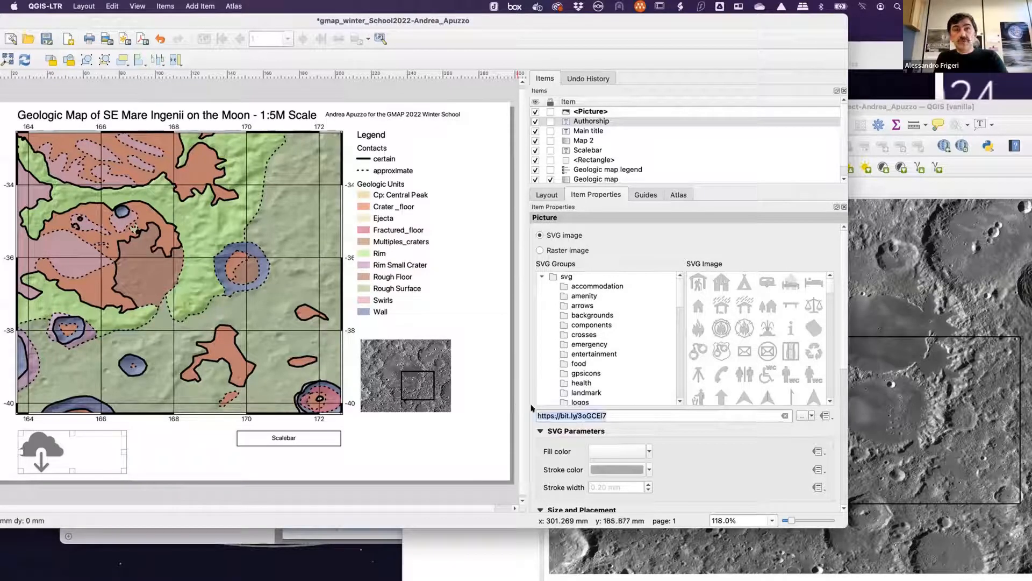
pyautogui.press('super+v')
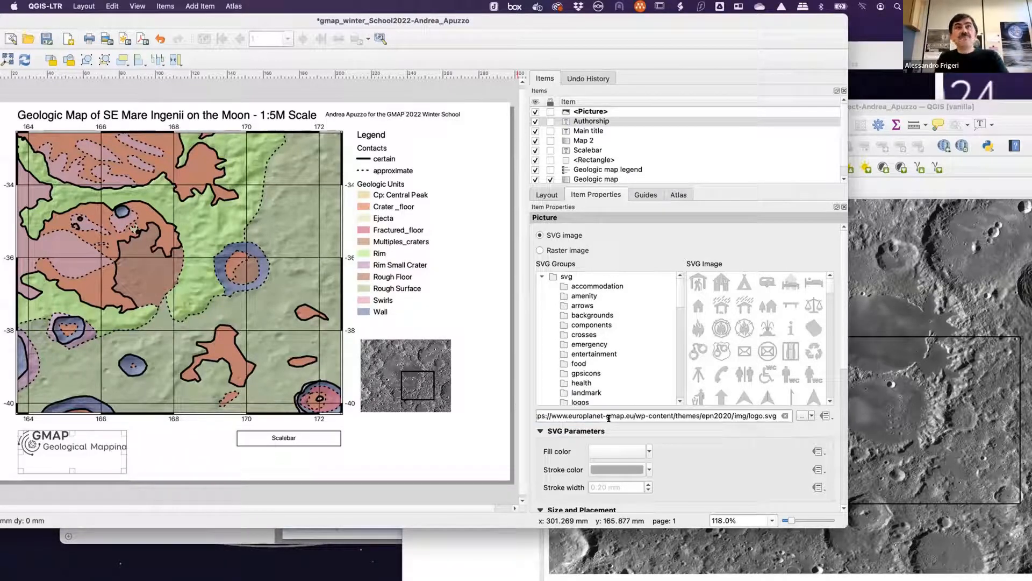
pyautogui.moveTo(688, 23); pyautogui.dragTo(735, 39)
pyautogui.click(216, 475)
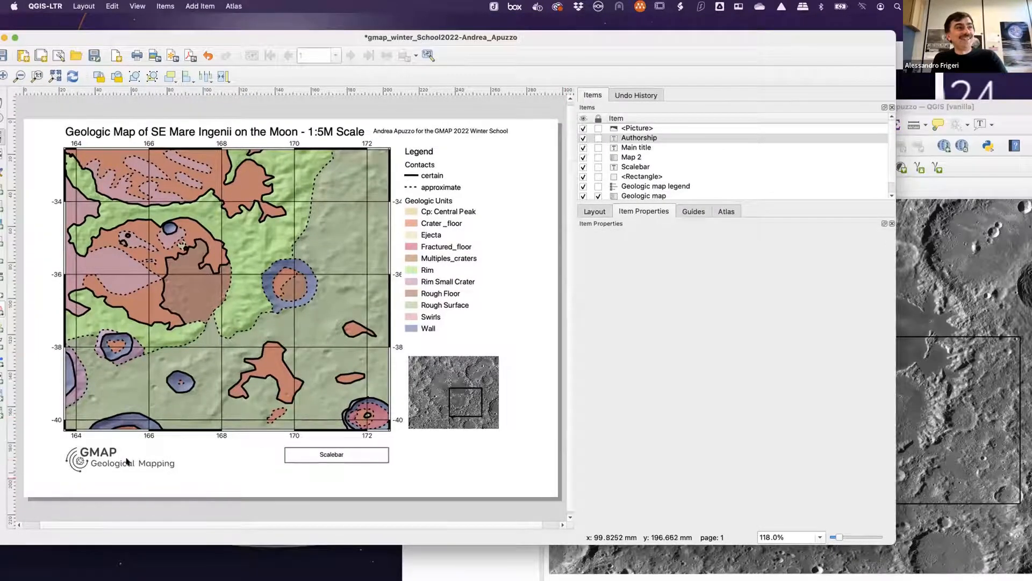
pyautogui.click(125, 456)
pyautogui.click(204, 468)
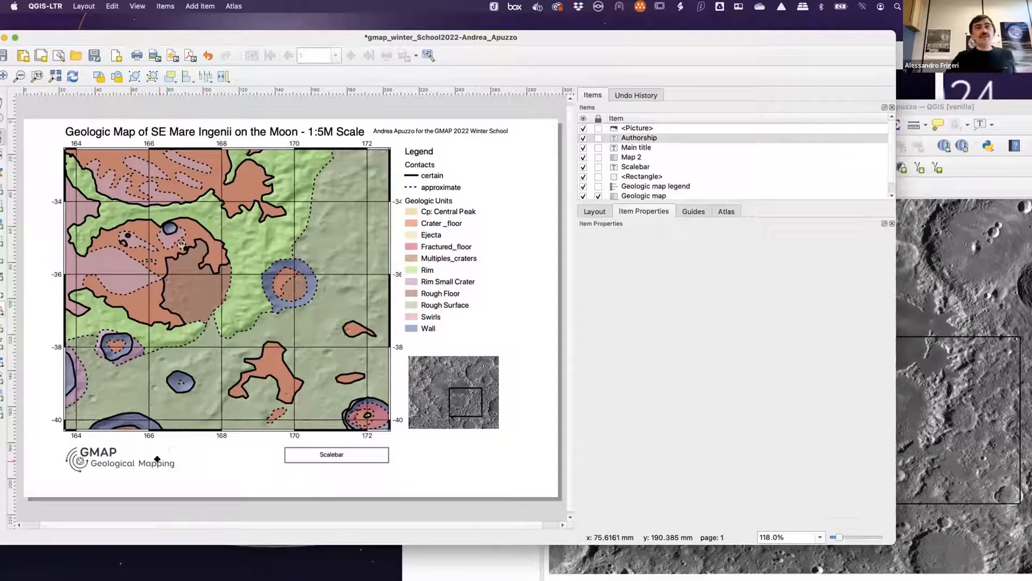
pyautogui.click(157, 459)
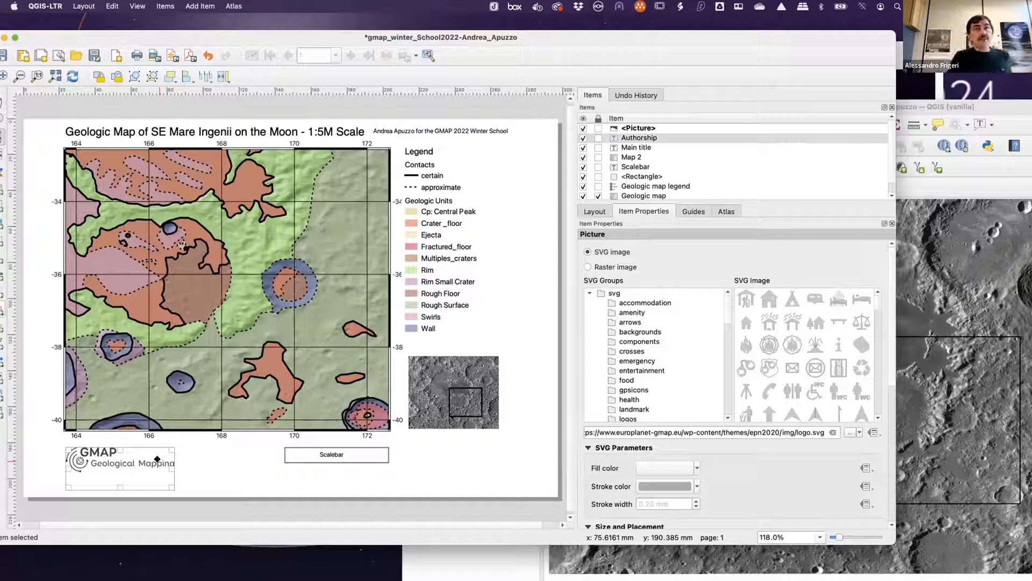
pyautogui.click(184, 468)
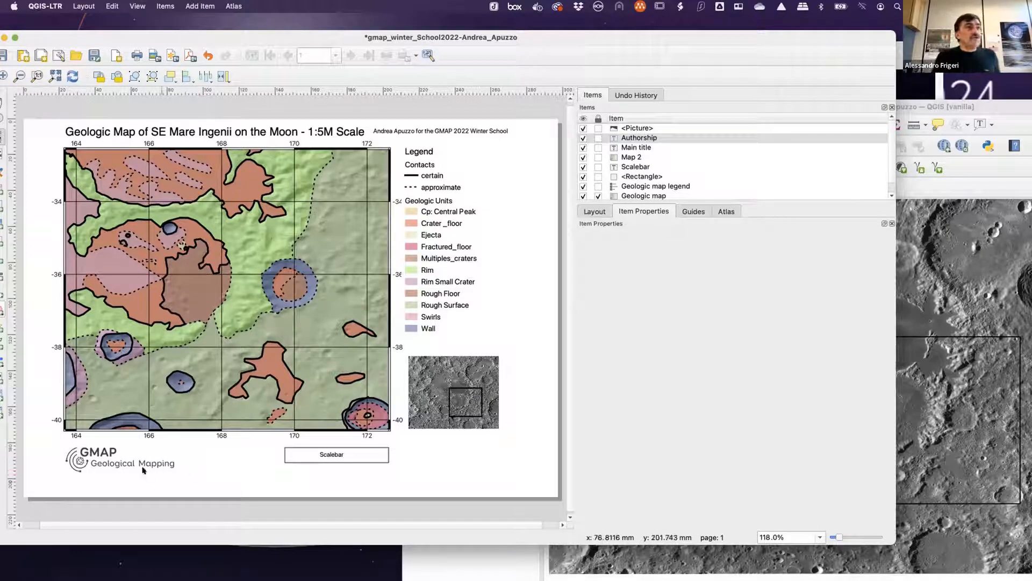
# - Enlarge the GMAP logo slightly by extending its frame outward from the lower-right corner
pyautogui.click(171, 483)
pyautogui.moveTo(178, 490); pyautogui.dragTo(202, 494)
pyautogui.click(369, 464)
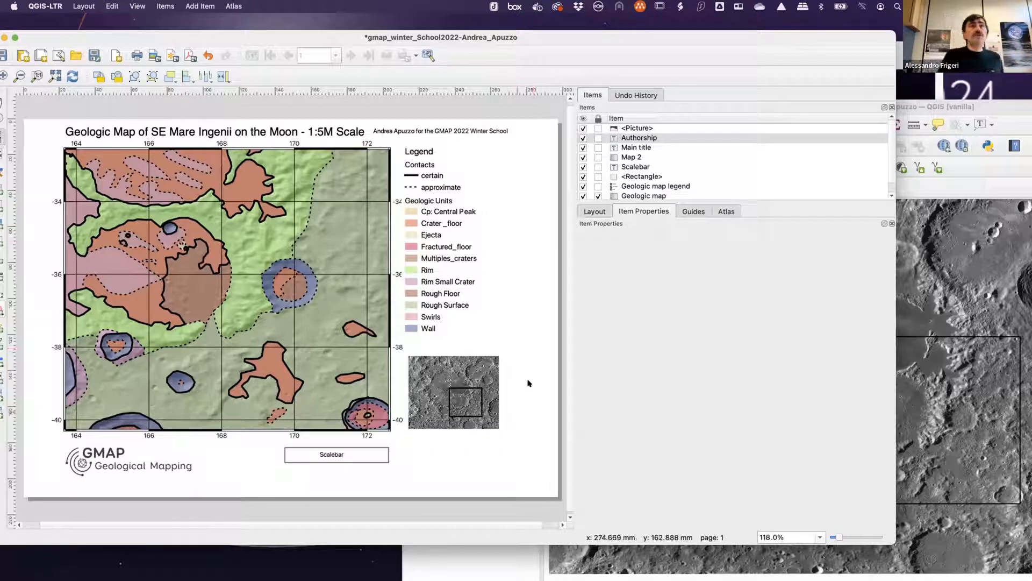
# - Add a wide rectangle shape in the page's lower-right corner, below the overview map and beside the scalebar placeholder
pyautogui.moveTo(544, 41); pyautogui.dragTo(576, 47)
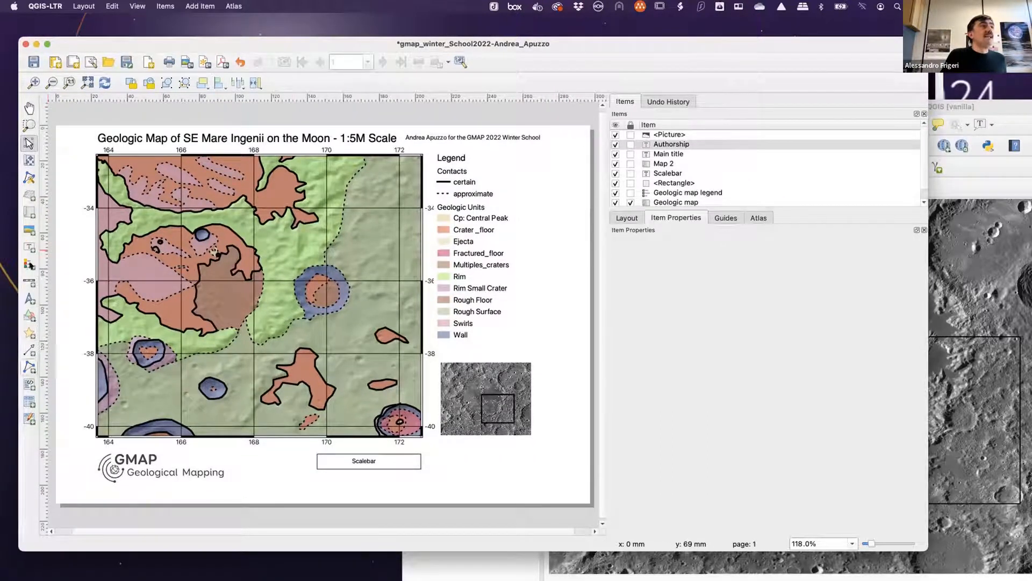
pyautogui.click(29, 316)
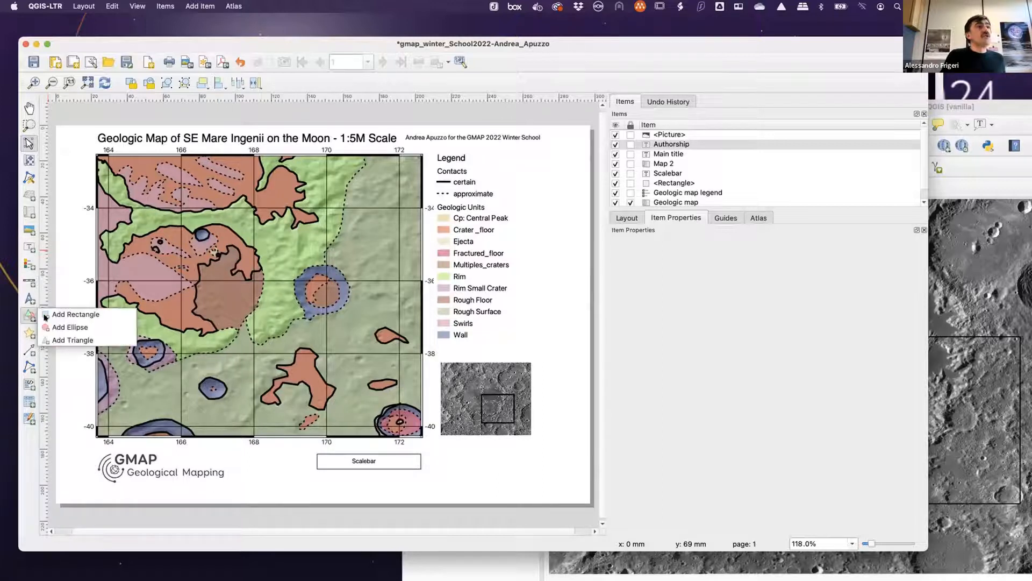
pyautogui.click(94, 314)
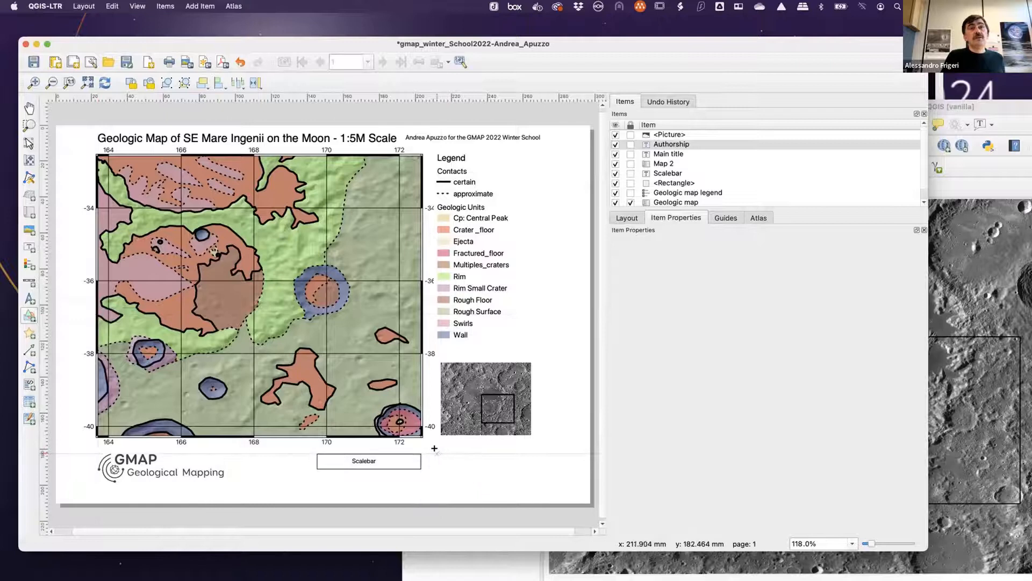
pyautogui.moveTo(437, 453); pyautogui.dragTo(576, 492)
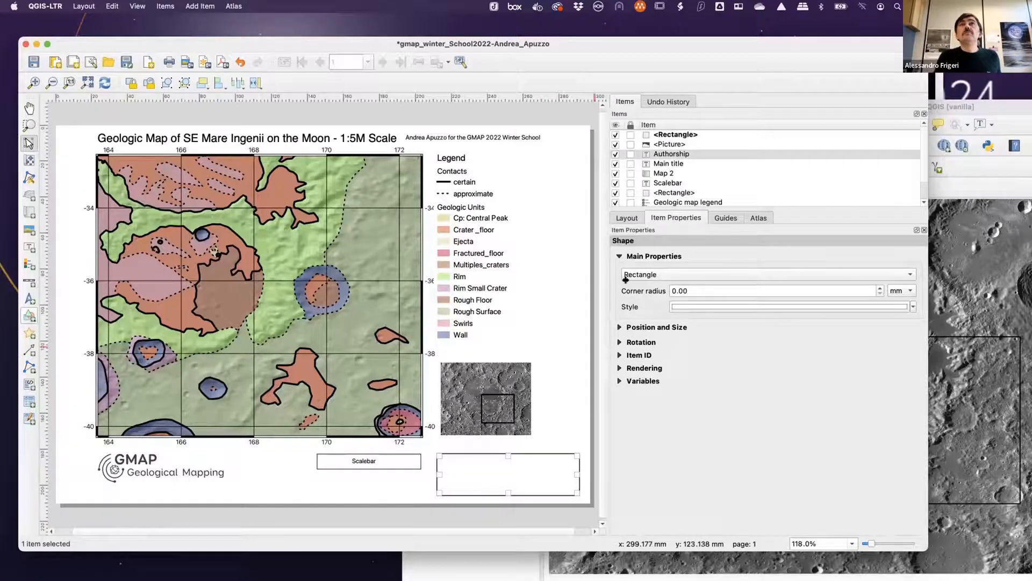
# - Rename the new rectangle below the overview map as "cross section placeholder" in the item list
pyautogui.doubleClick(673, 133)
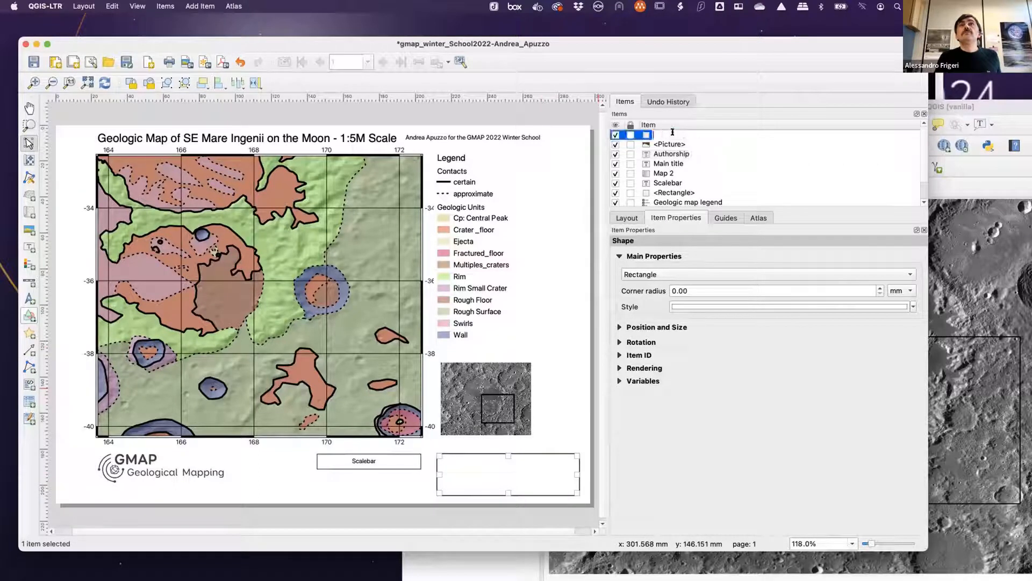
pyautogui.write('cross s')
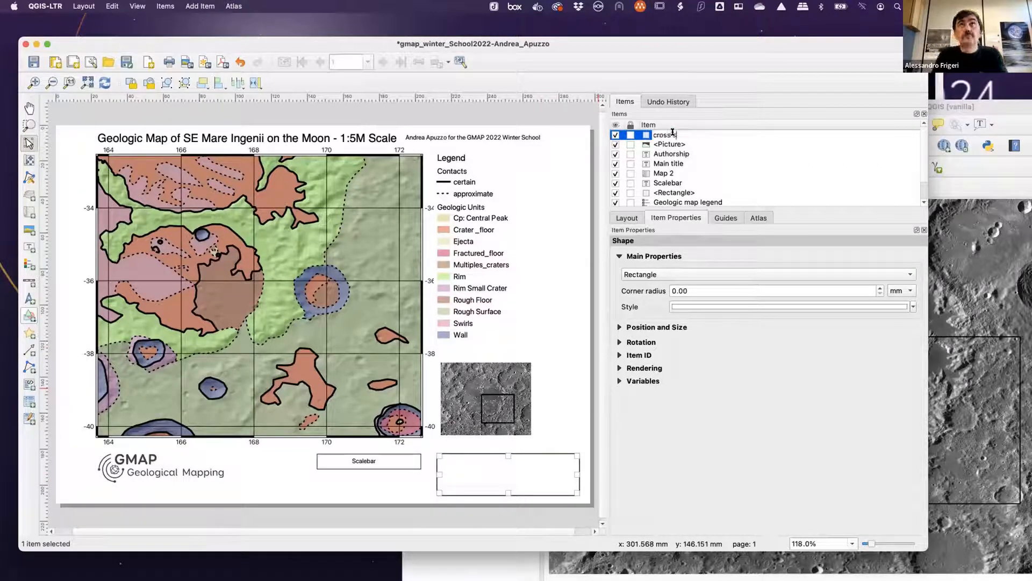
pyautogui.write('ection placeh')
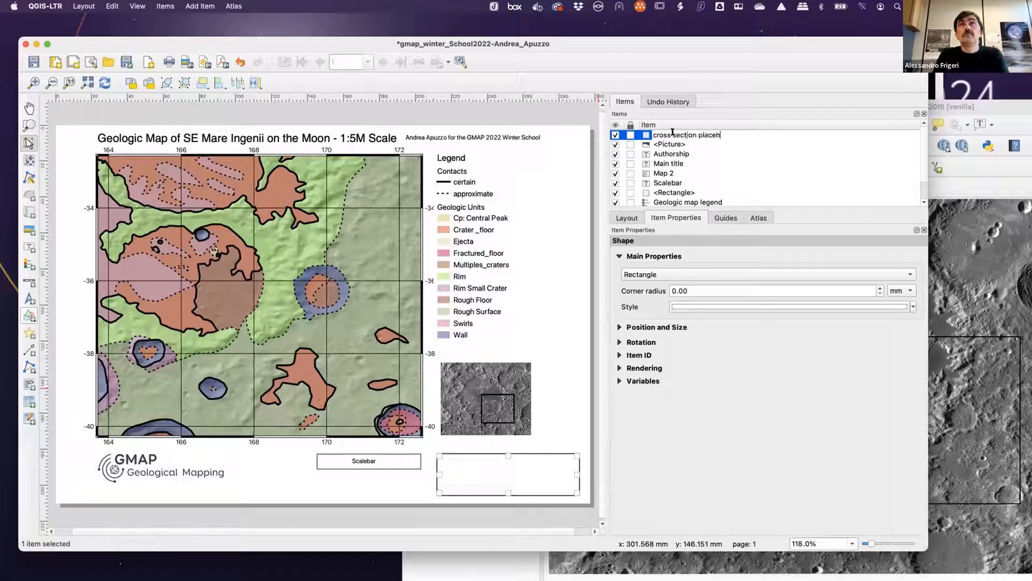
pyautogui.write('older')
pyautogui.press('Return')
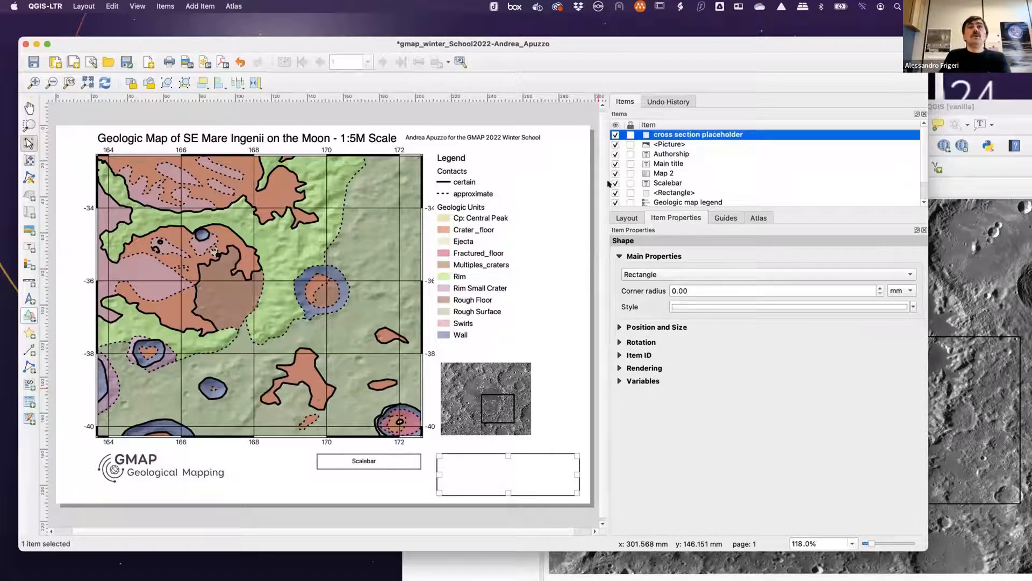
# - Duplicate the cross section rectangle and reshape the copy into a tall, narrow frame beside the legend
pyautogui.click(564, 292)
pyautogui.click(546, 455)
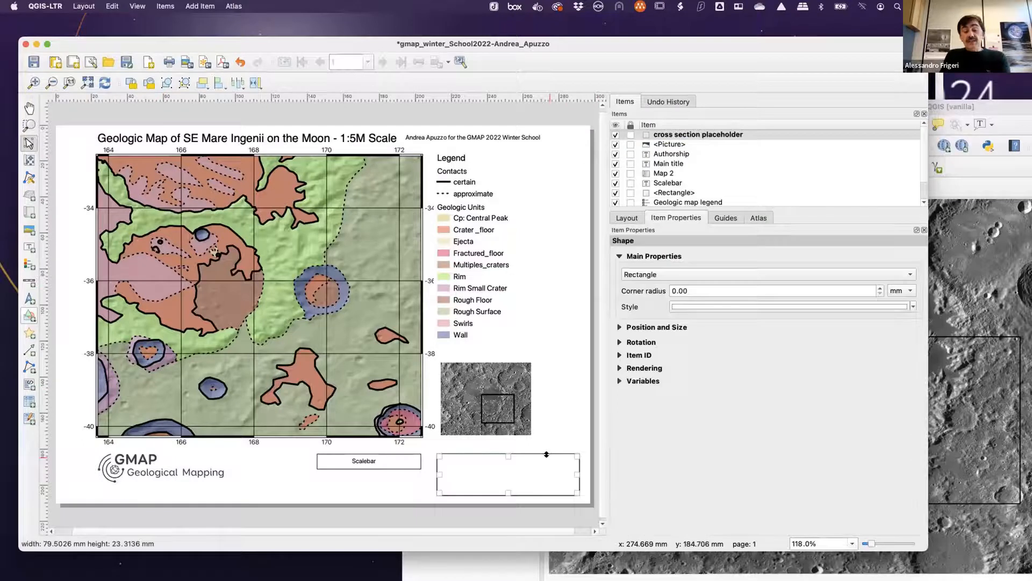
pyautogui.hotkey('ctrl', 'd')
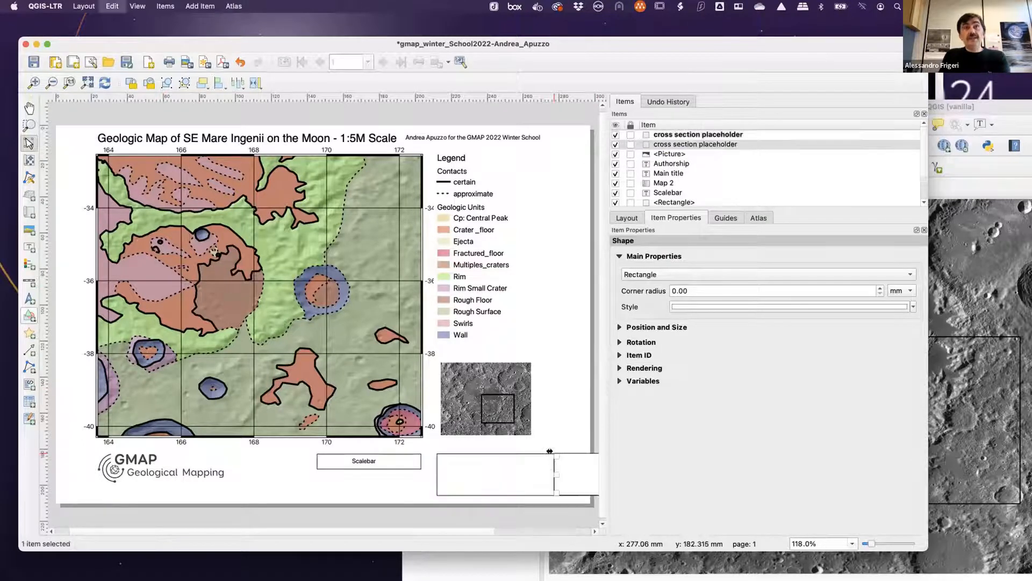
pyautogui.moveTo(570, 464); pyautogui.dragTo(578, 349)
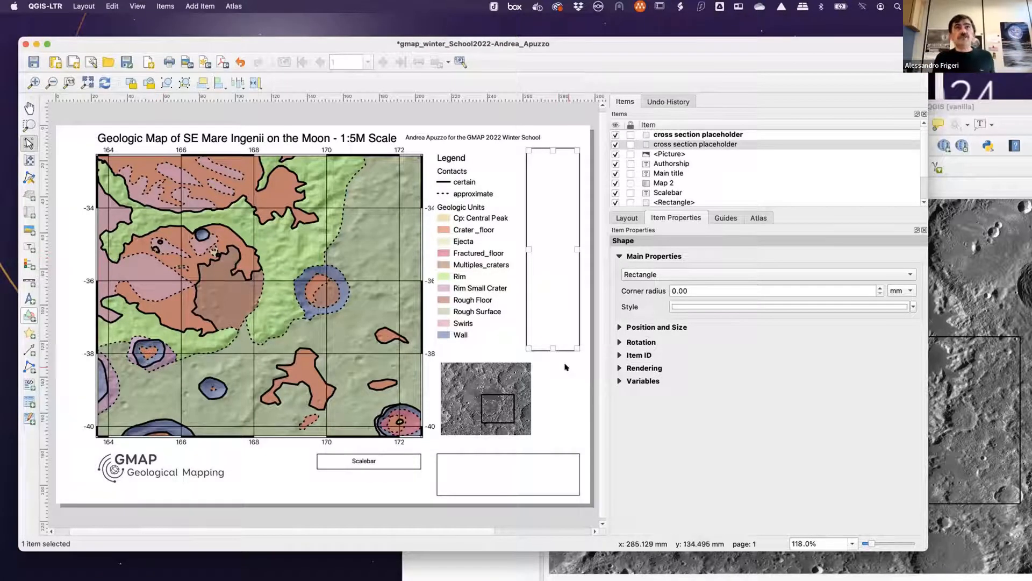
pyautogui.click(556, 326)
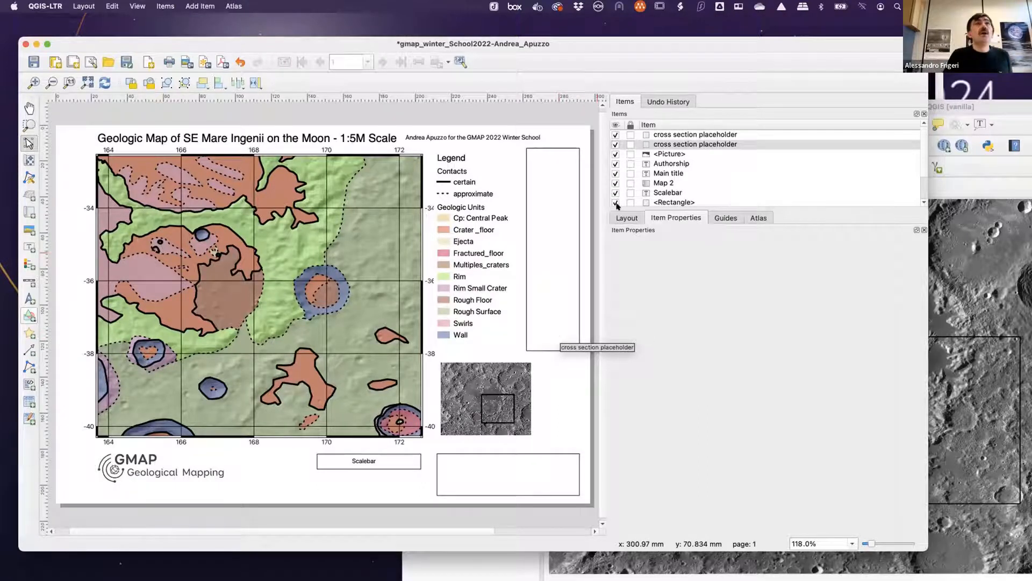
# - Add a text label over the tall frame beside the legend, with the text "COMU"
pyautogui.press('l')
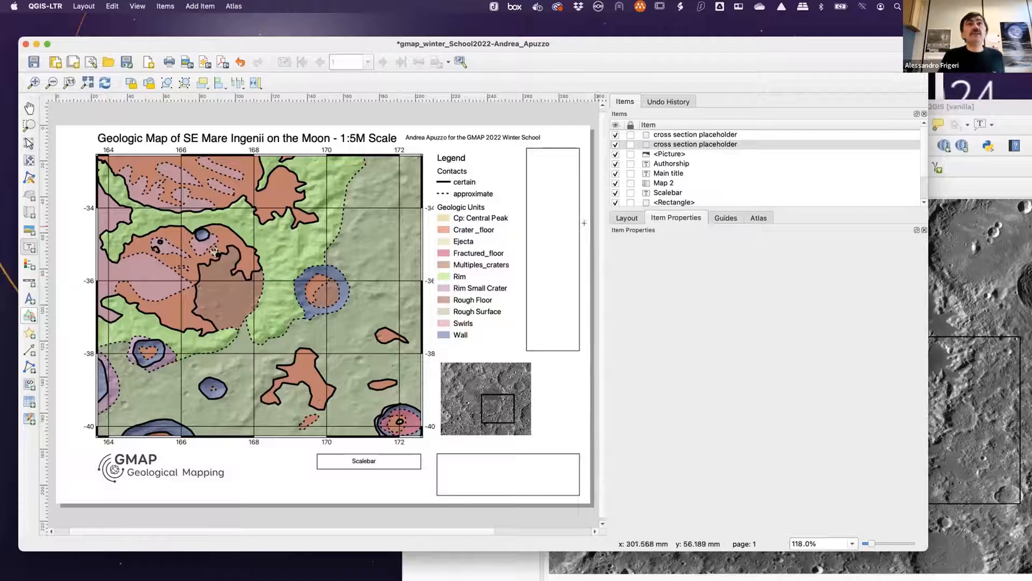
pyautogui.click(544, 235)
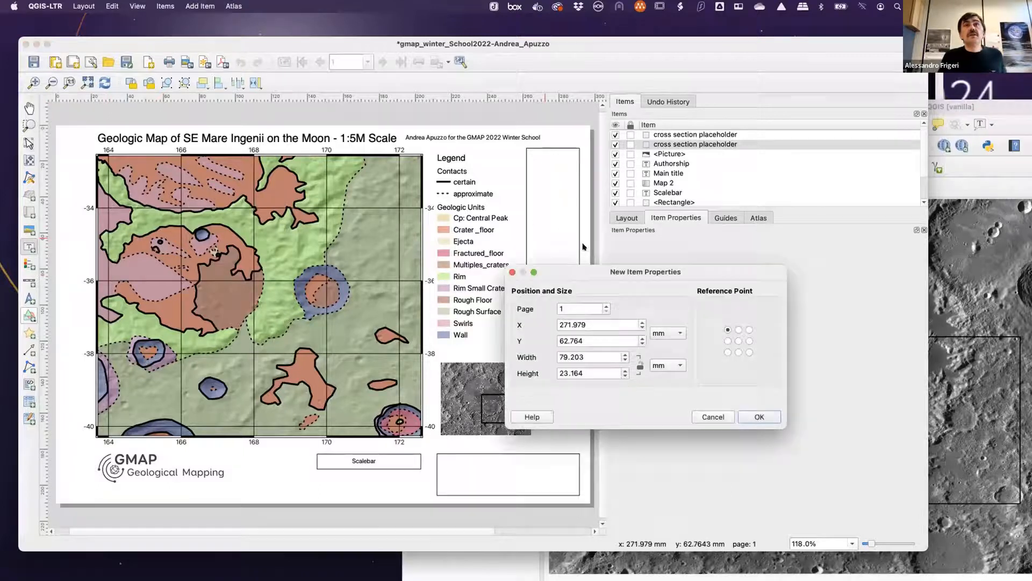
pyautogui.click(762, 417)
pyautogui.moveTo(669, 278); pyautogui.dragTo(626, 271)
pyautogui.write('CO')
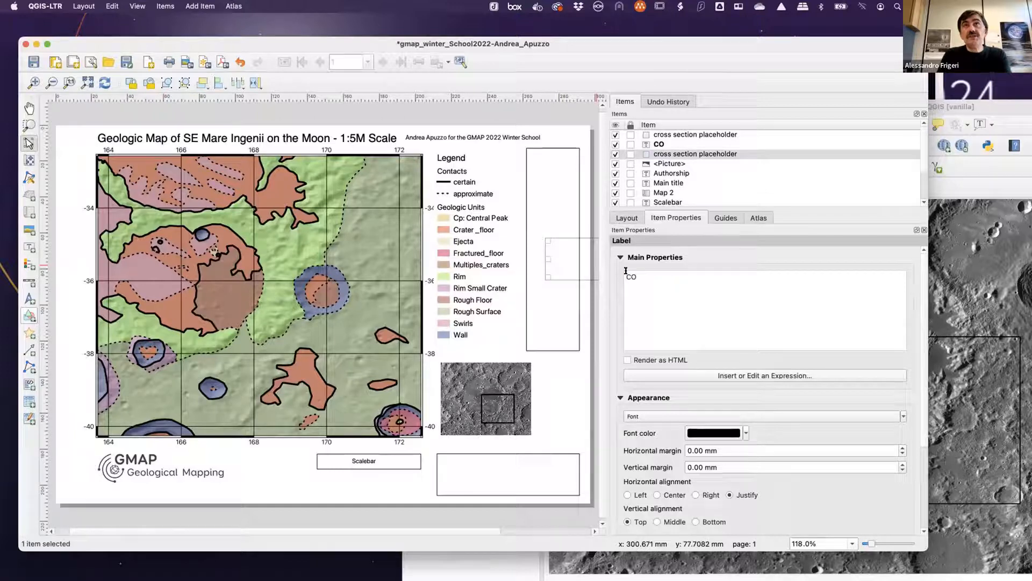
pyautogui.write('MU')
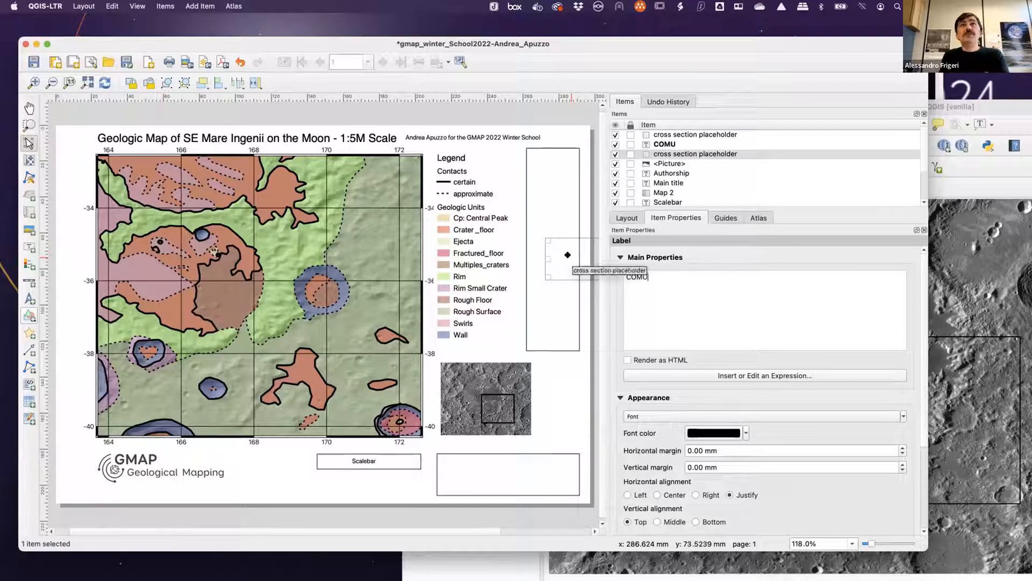
# - Shrink the COMU label to about 24 mm wide inside the tall frame and raise it above that frame in the stacking order
pyautogui.click(536, 253)
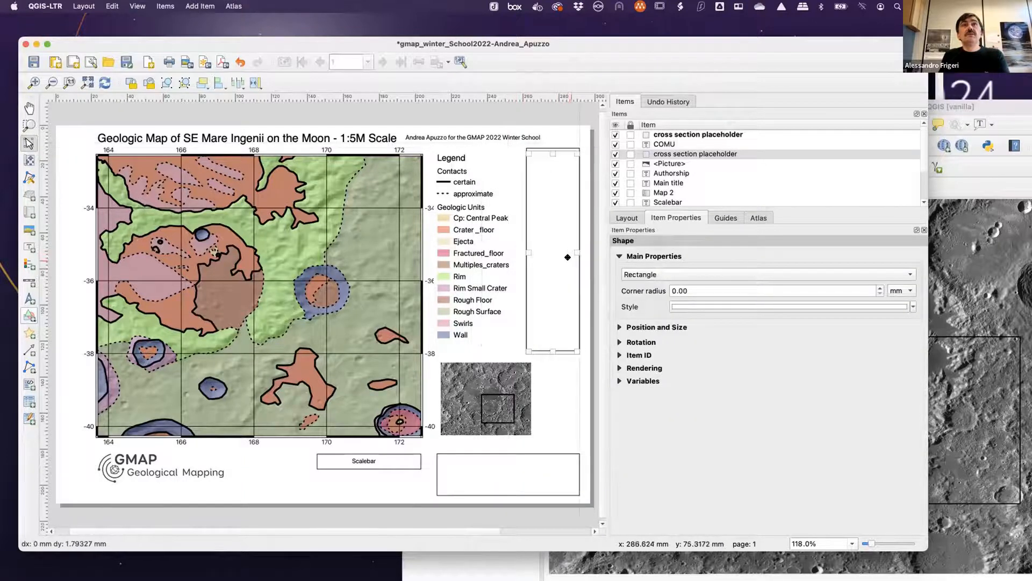
pyautogui.click(592, 263)
pyautogui.moveTo(591, 265); pyautogui.dragTo(547, 252)
pyautogui.click(498, 232)
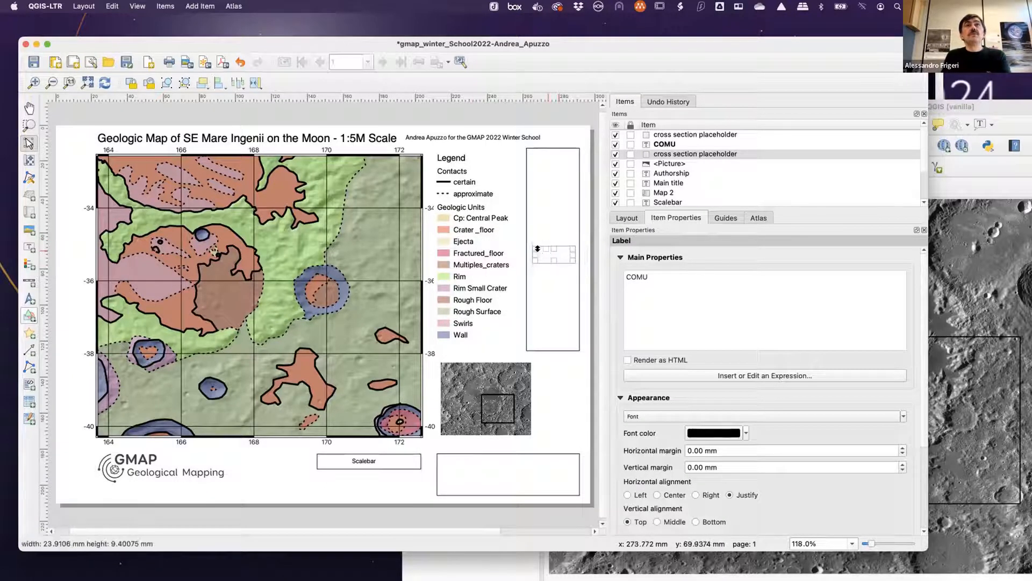
pyautogui.click(557, 249)
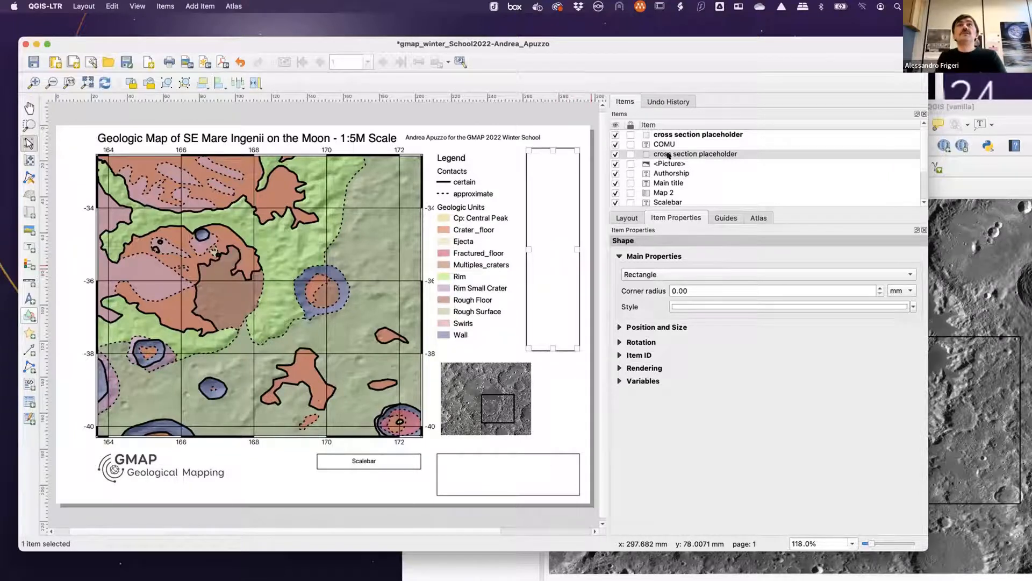
pyautogui.moveTo(672, 154); pyautogui.dragTo(676, 129)
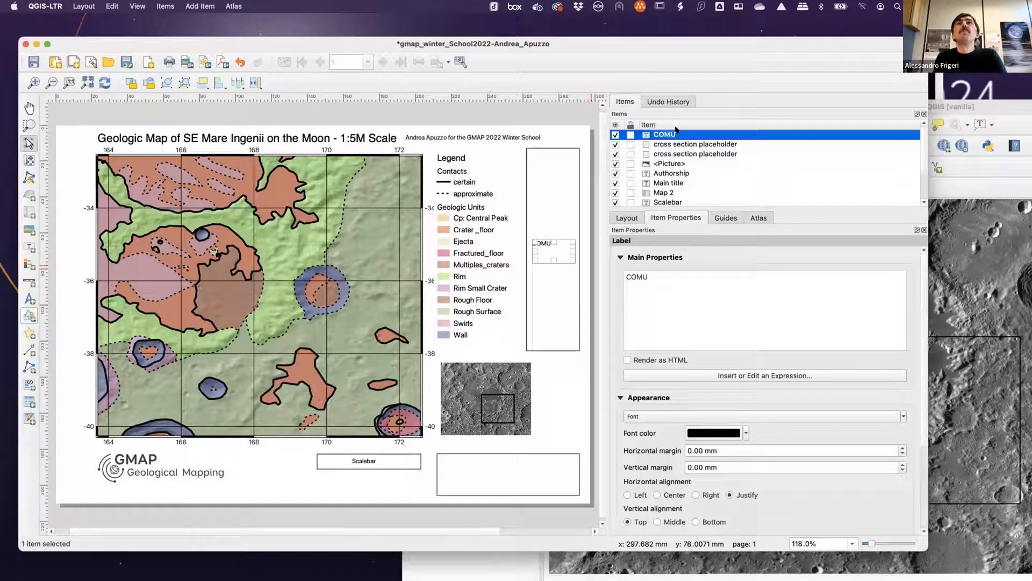
# - Rename the tall frame's item as "COMU placeholder"
pyautogui.click(660, 144)
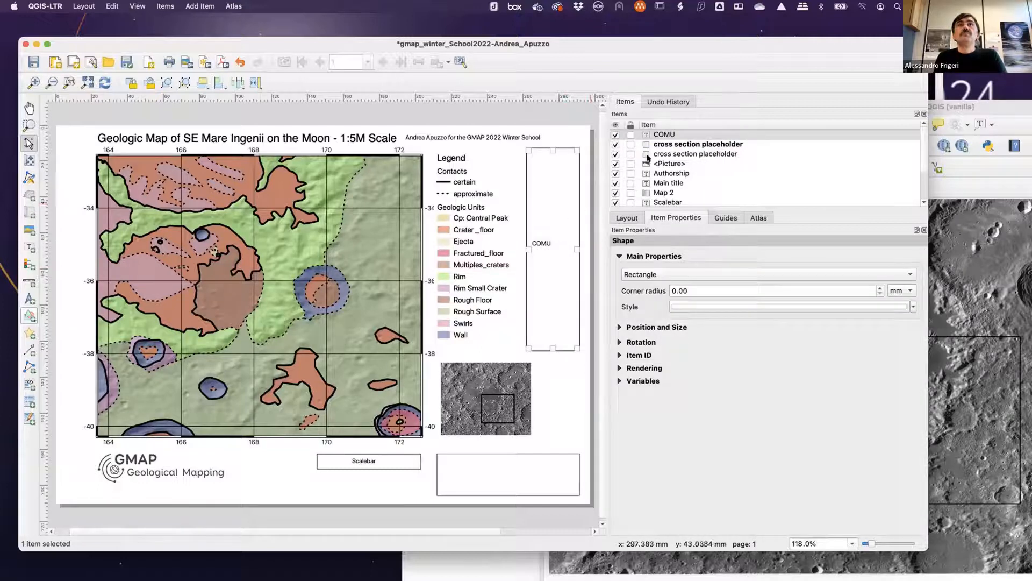
pyautogui.doubleClick(691, 144)
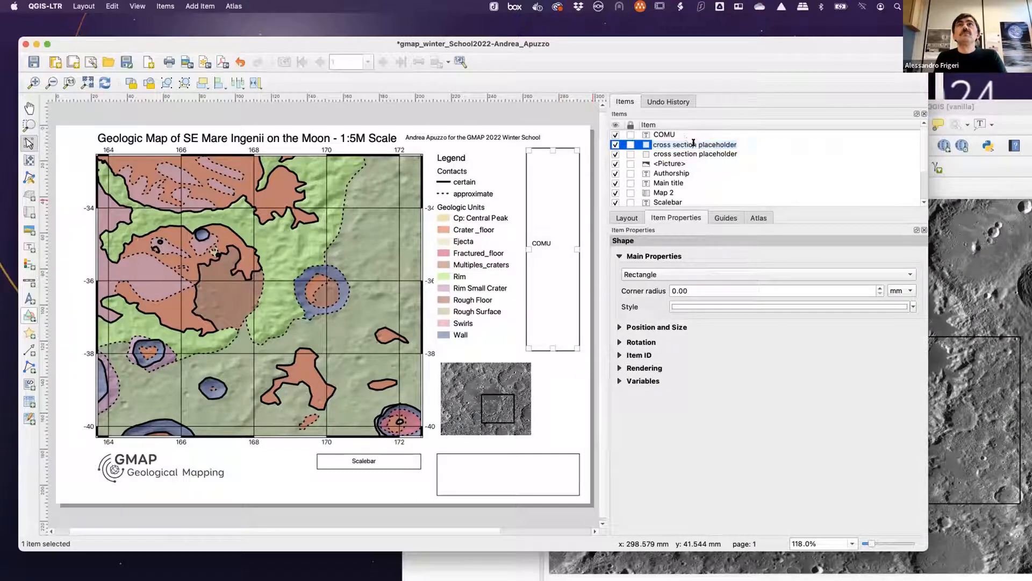
pyautogui.moveTo(694, 143); pyautogui.dragTo(648, 144)
pyautogui.write('COMU')
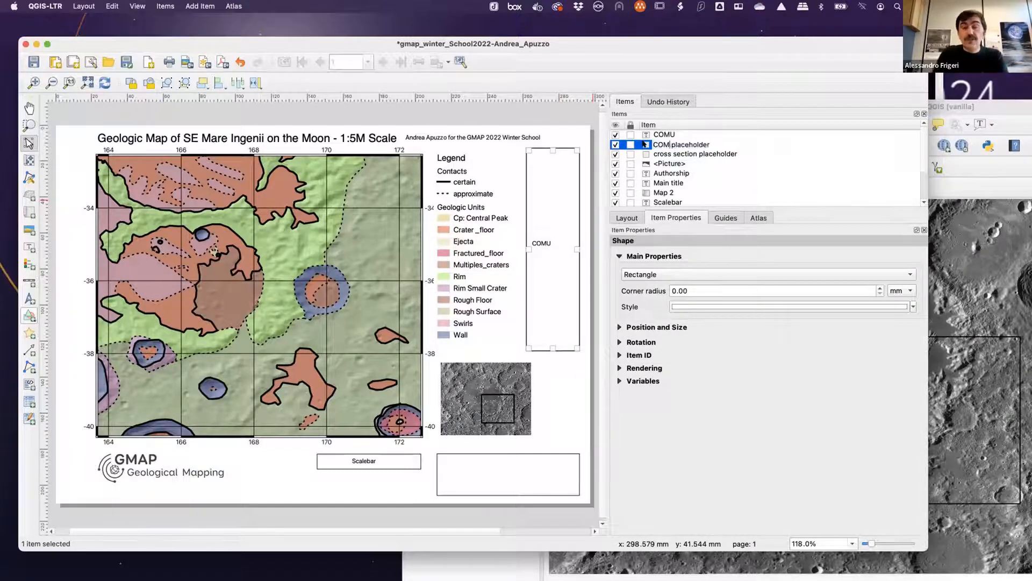
pyautogui.press('Return')
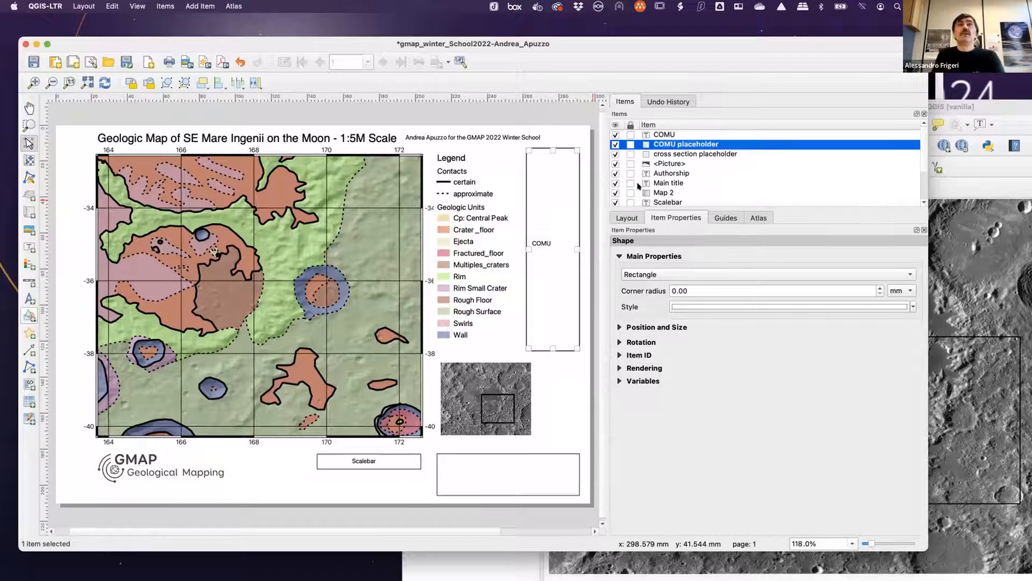
# - Copy the COMU label into the wide rectangle below the overview map and change the copy's text to "Cross section"
pyautogui.click(554, 241)
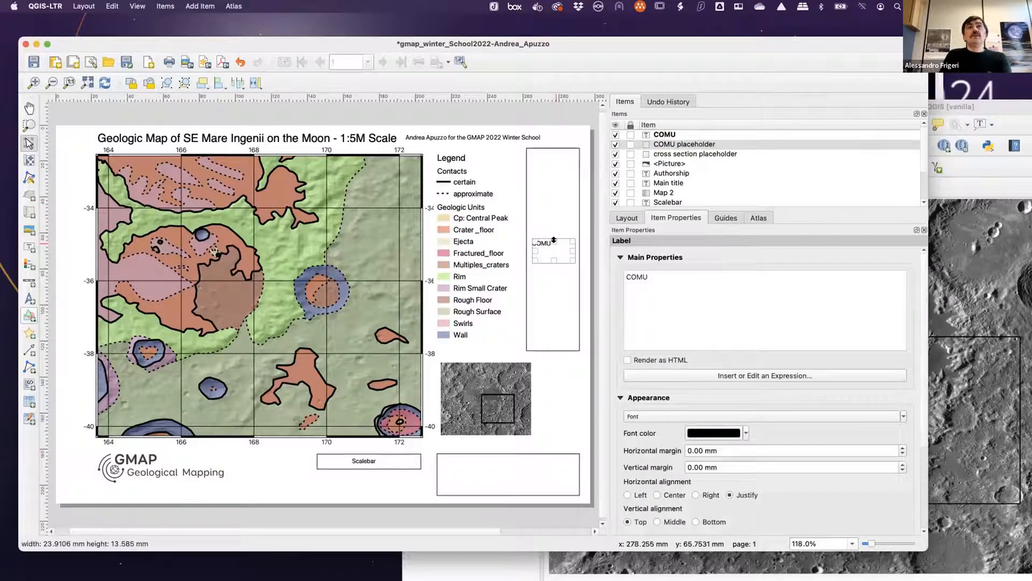
pyautogui.press('super+v')
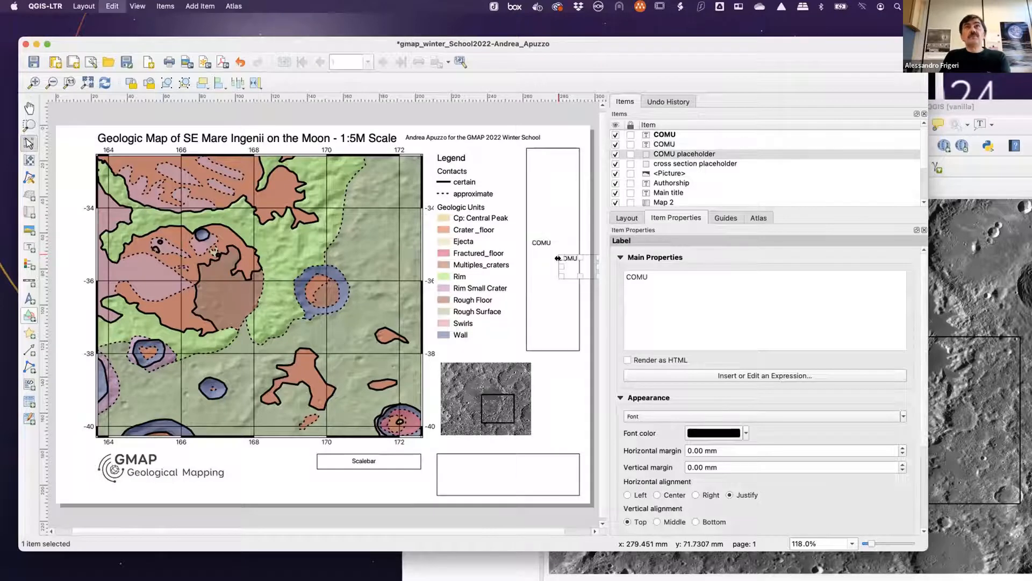
pyautogui.moveTo(571, 263); pyautogui.dragTo(548, 470)
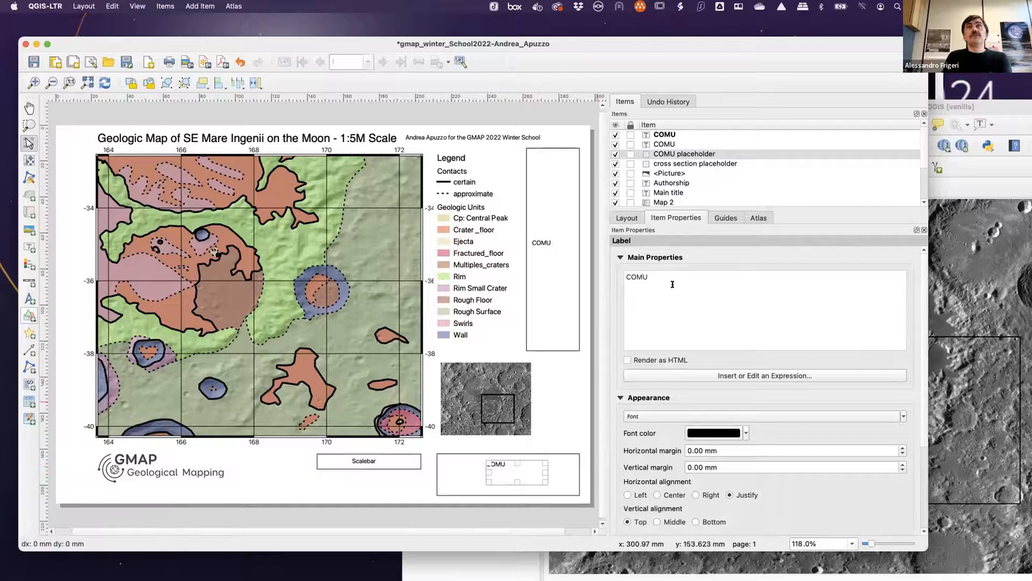
pyautogui.moveTo(673, 283); pyautogui.dragTo(621, 277)
pyautogui.write('C')
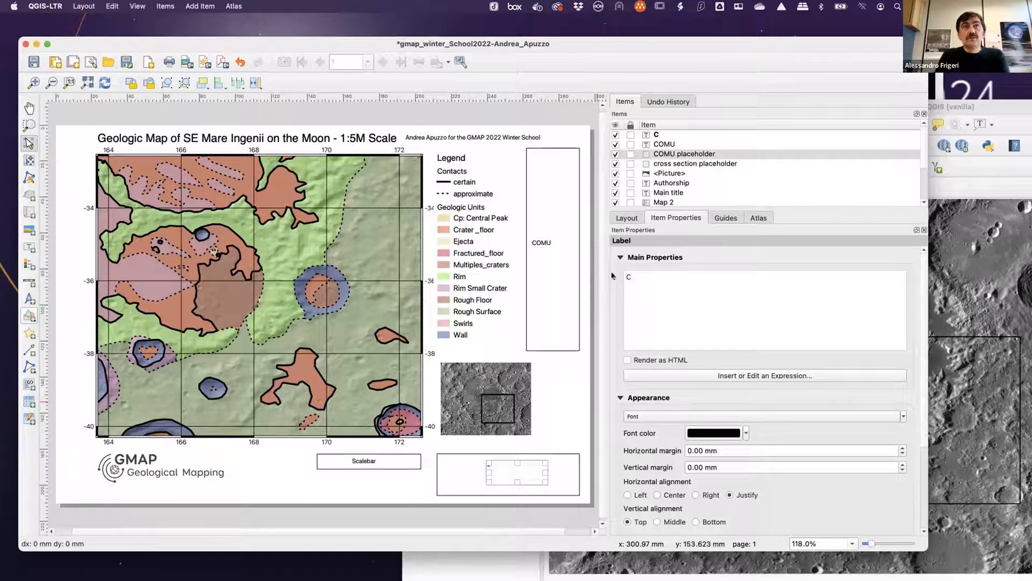
pyautogui.write('ross section')
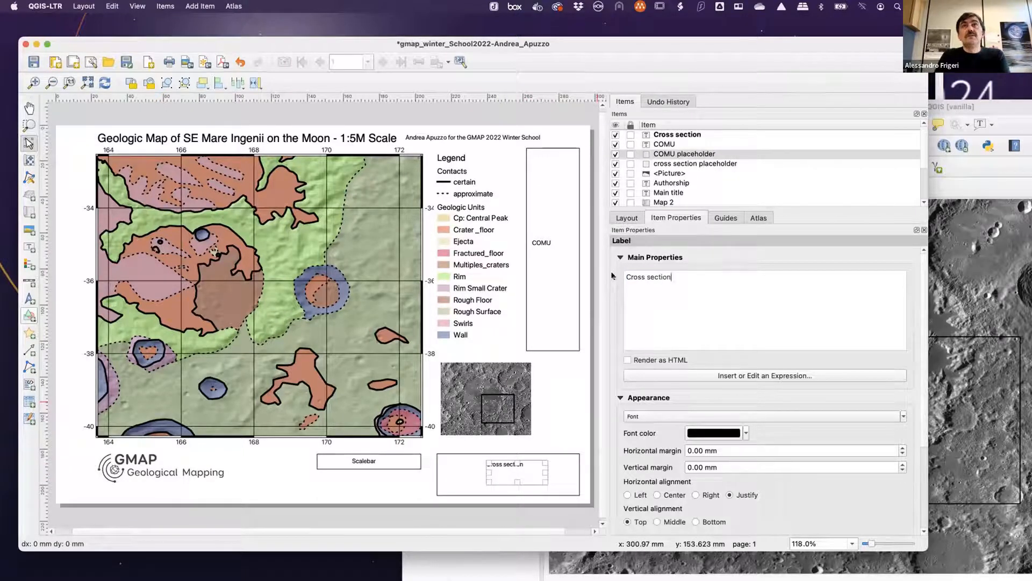
pyautogui.click(469, 470)
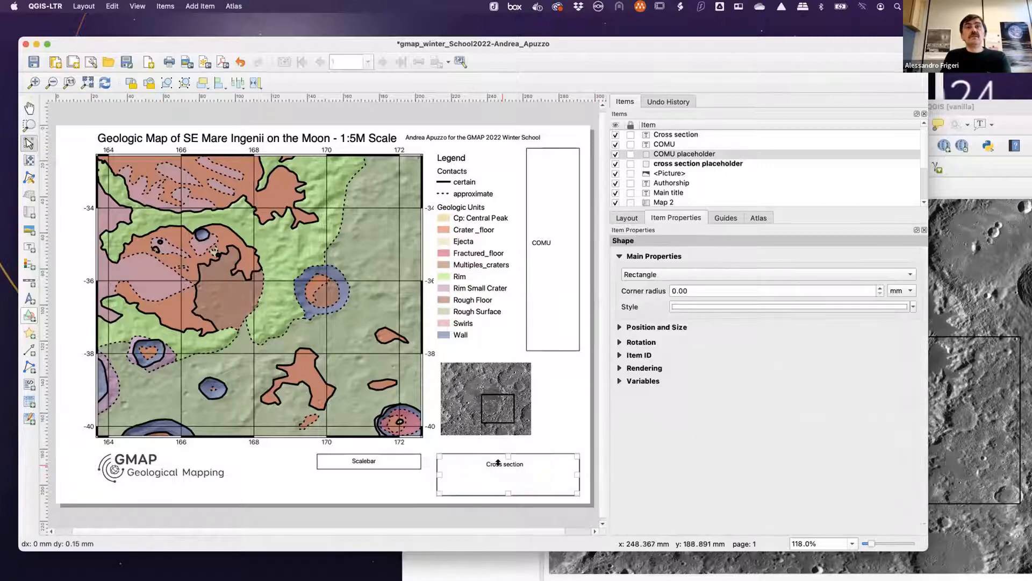
pyautogui.click(498, 462)
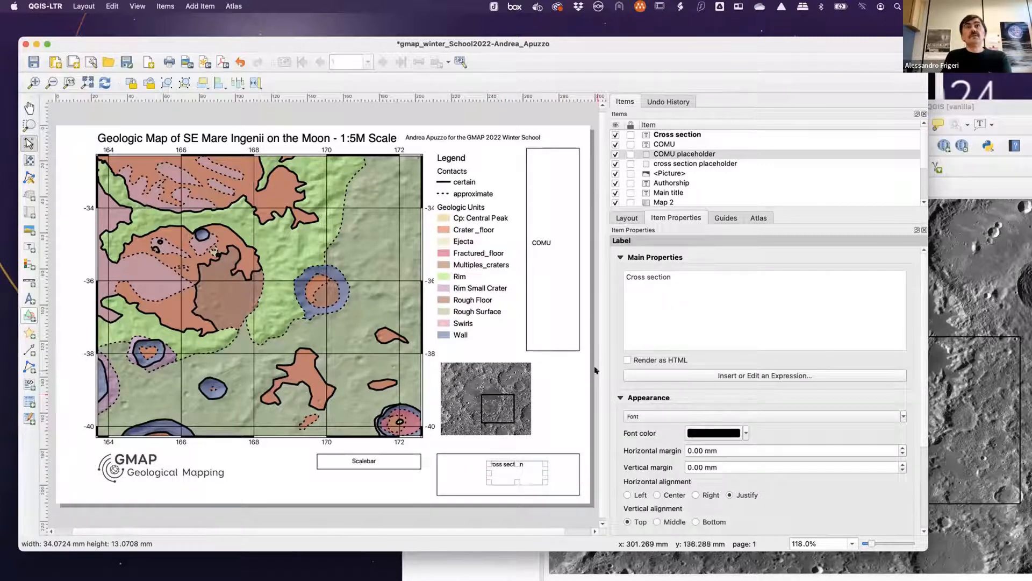
# - Rename the "COMU placeholder" item as "xsection placeholder"
pyautogui.doubleClick(669, 154)
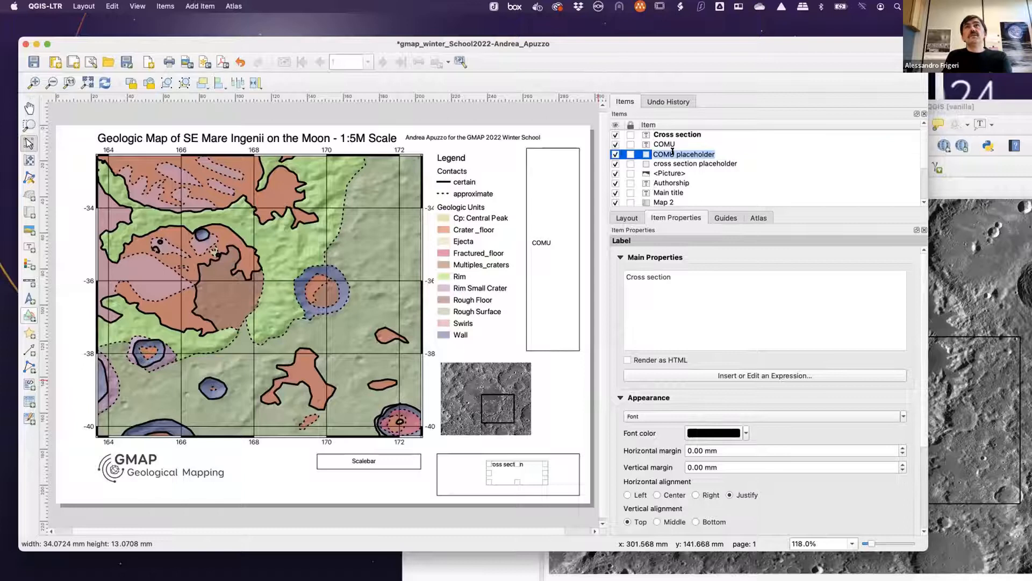
pyautogui.click(673, 154)
pyautogui.keyDown('shift'); pyautogui.click(649, 154); pyautogui.keyUp('shift')
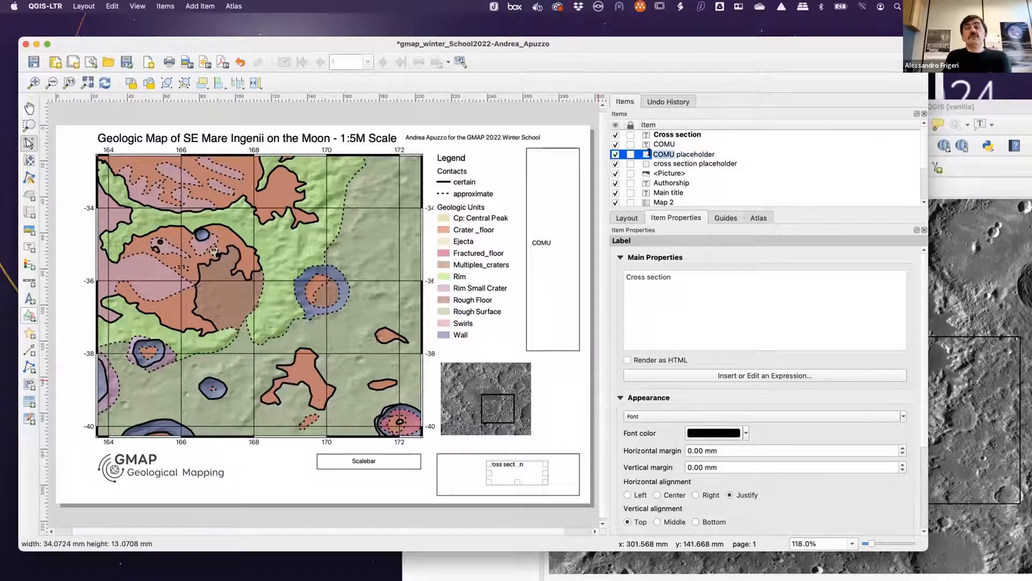
pyautogui.write('xsection')
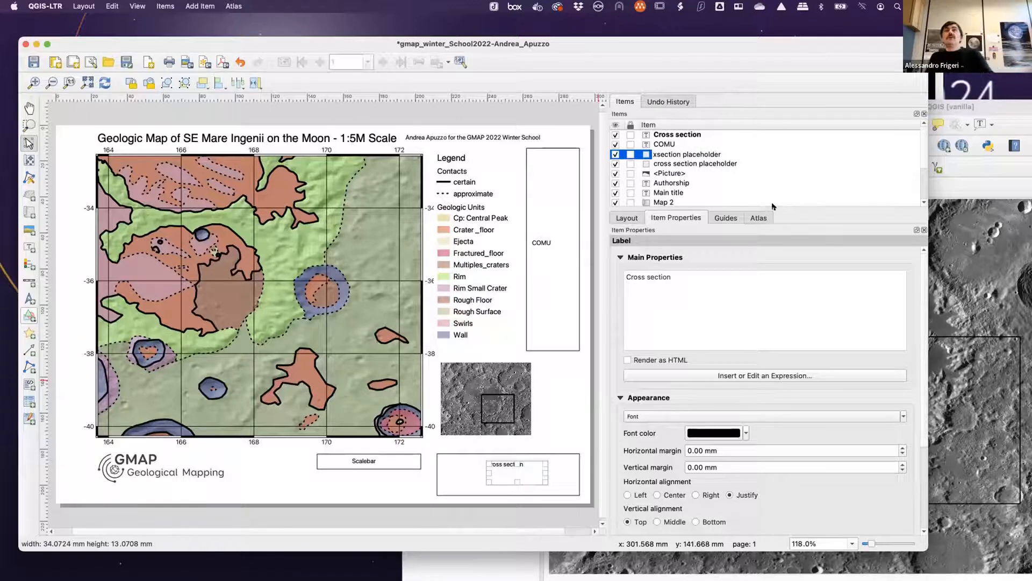
# - Save the project with the updated layout and clear the item selection
pyautogui.click(478, 137)
pyautogui.hotkey('ctrl', 's')
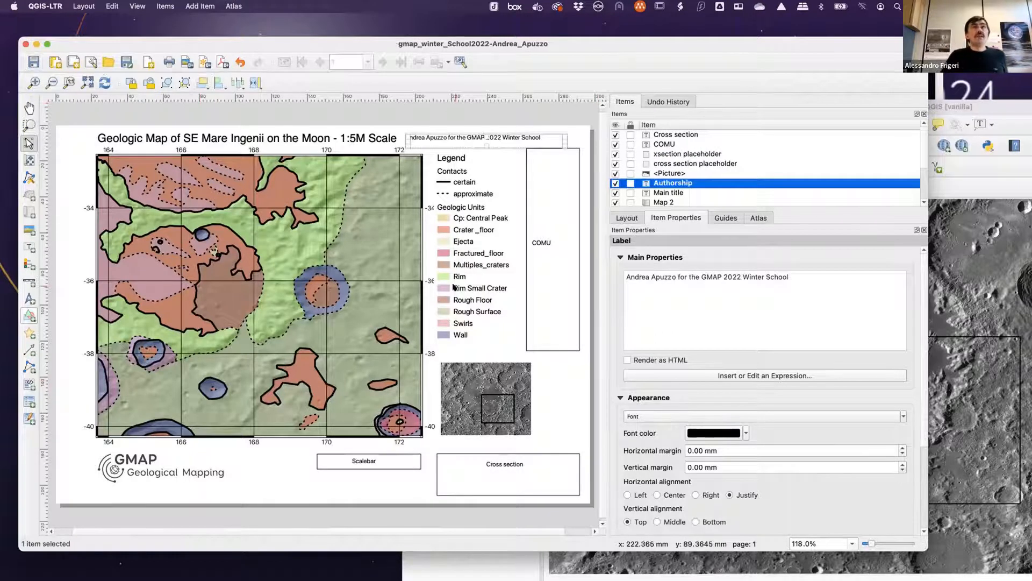
pyautogui.click(572, 140)
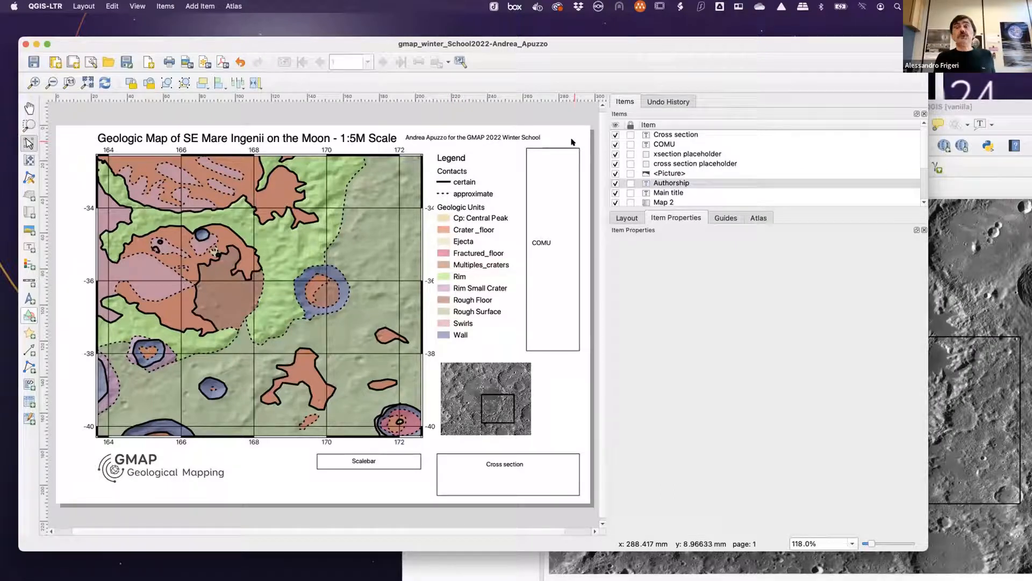
pyautogui.click(46, 6)
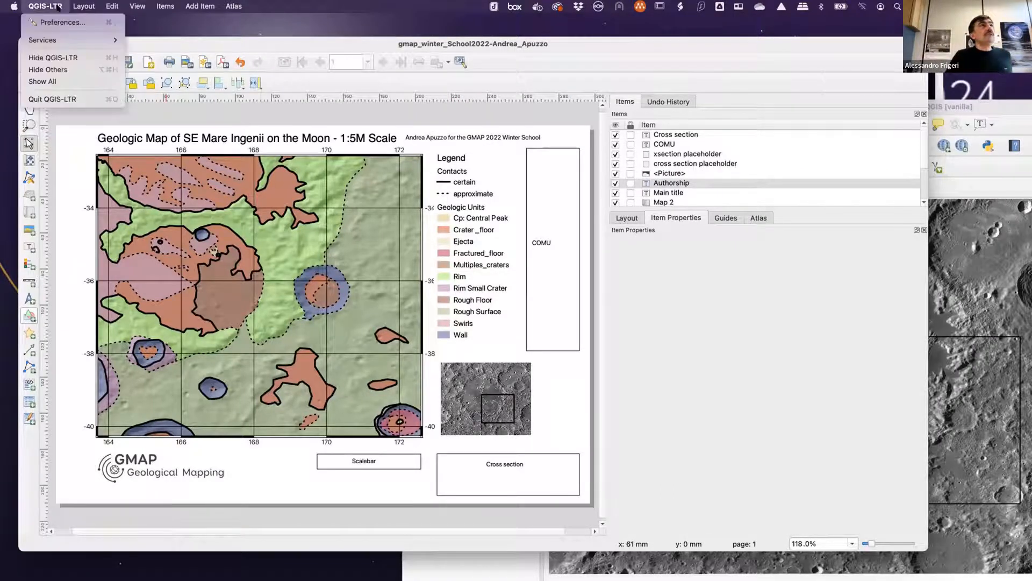
pyautogui.moveTo(82, 5)
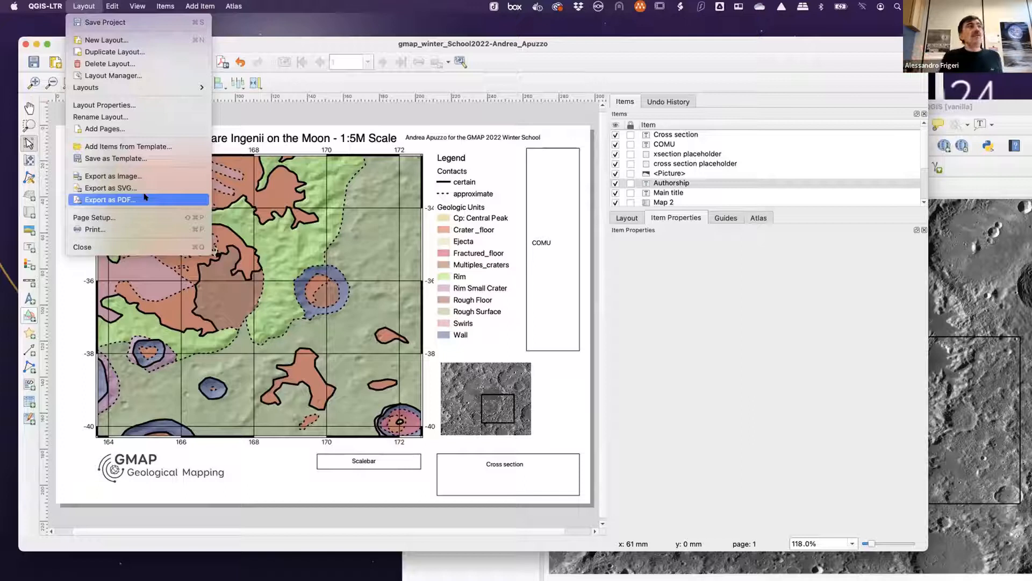
pyautogui.click(149, 231)
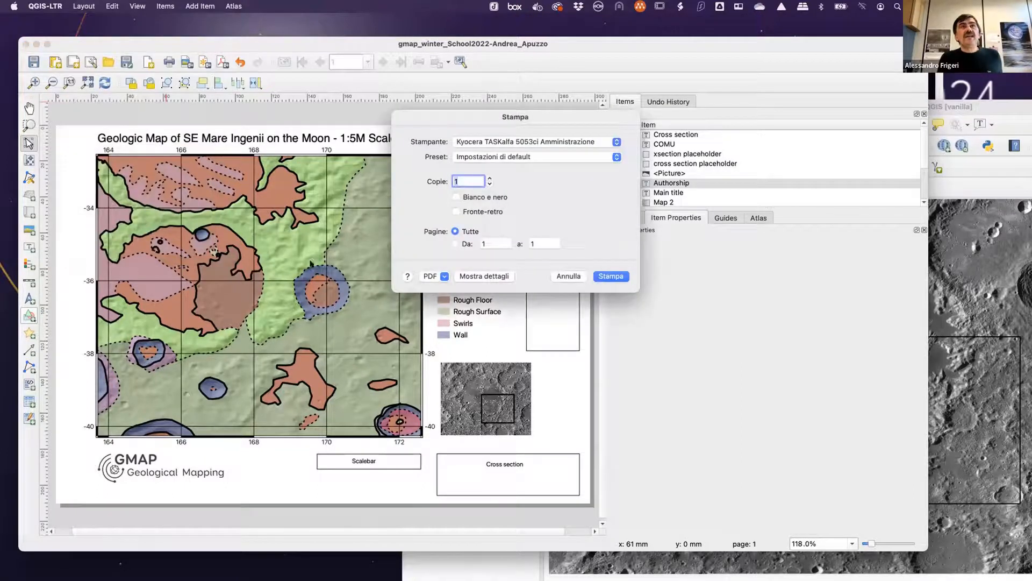
pyautogui.click(441, 273)
pyautogui.click(432, 254)
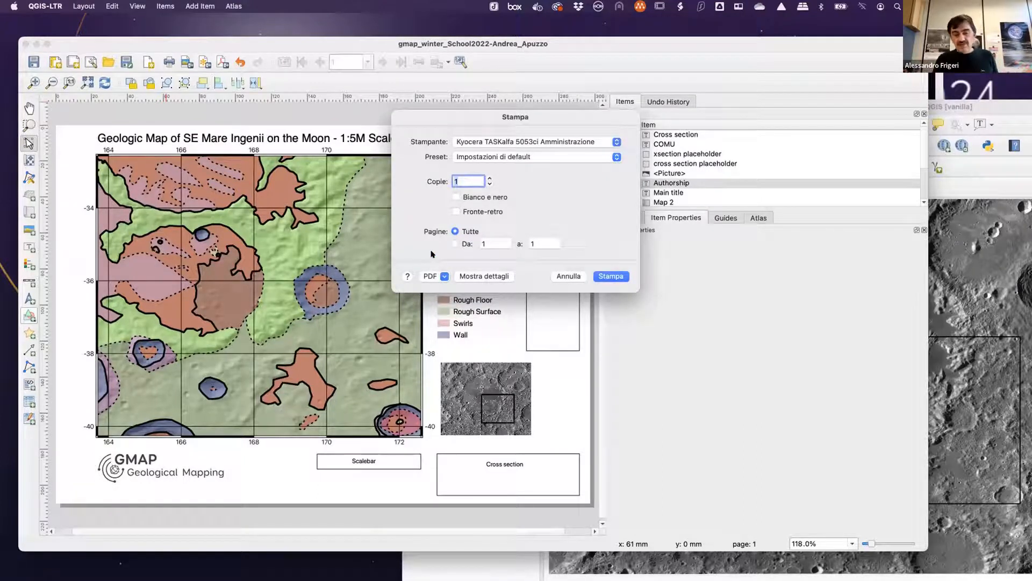
pyautogui.click(569, 275)
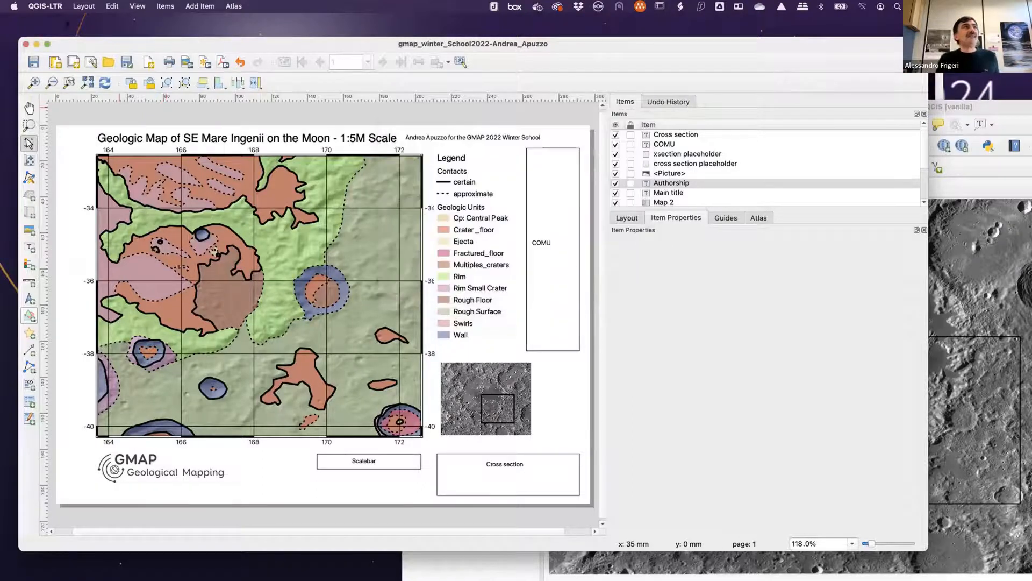
pyautogui.click(58, 6)
pyautogui.click(58, 7)
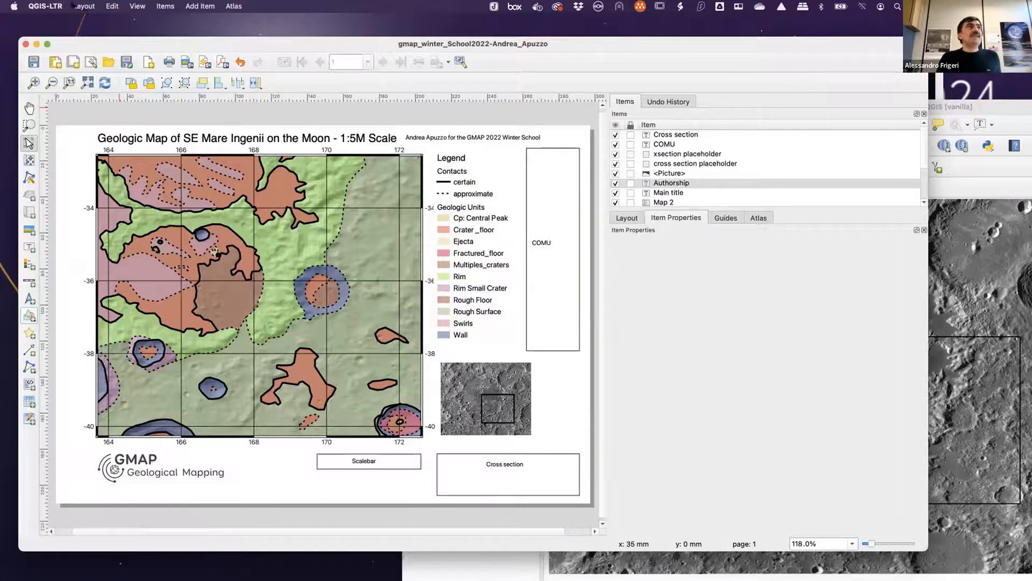
# - Print the layout to a PDF in the Download folder, naming the file "Geomap-" followed by the map author's surname
pyautogui.click(75, 6)
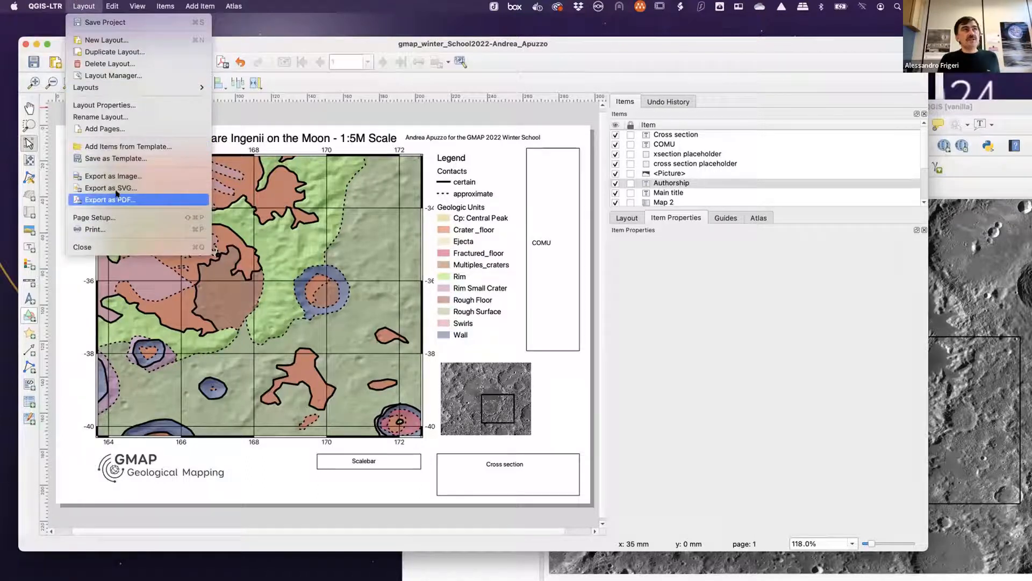
pyautogui.click(119, 229)
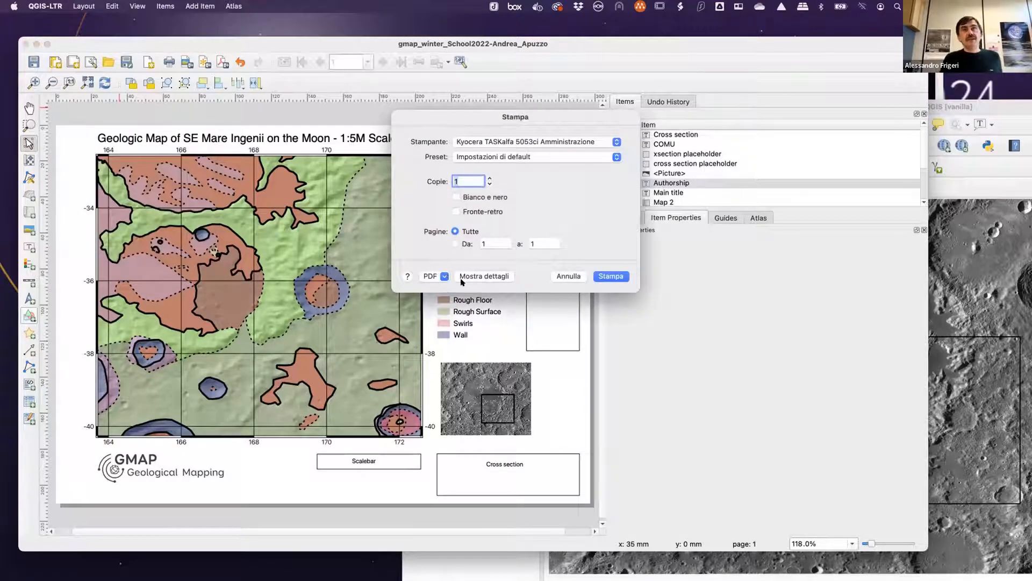
pyautogui.click(541, 142)
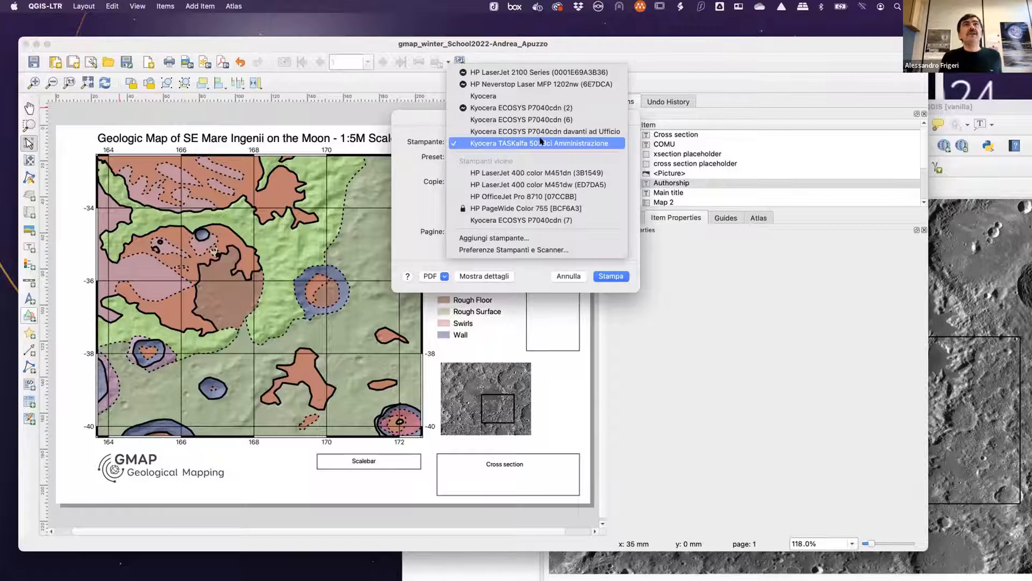
pyautogui.click(417, 199)
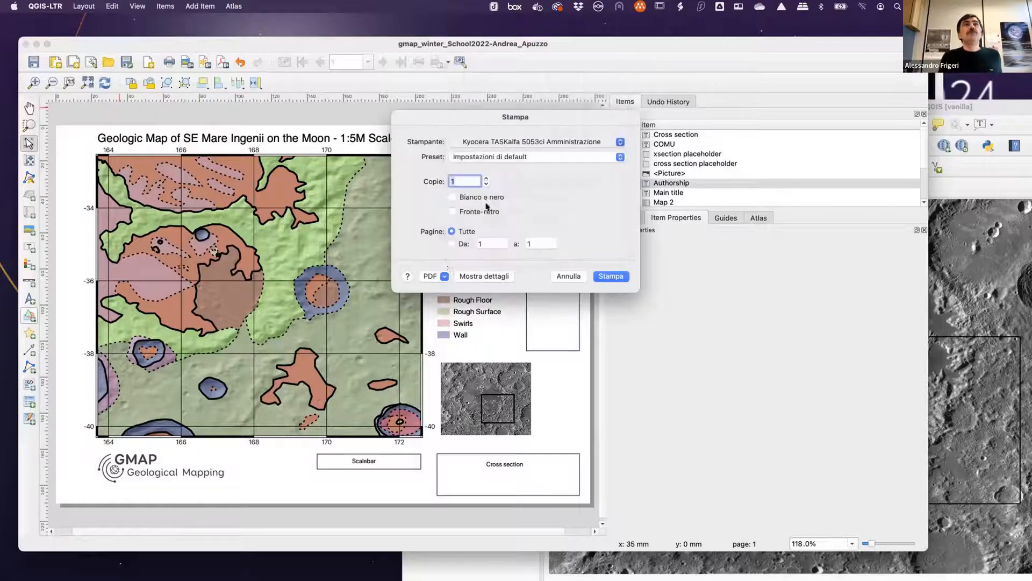
pyautogui.click(436, 274)
pyautogui.click(444, 299)
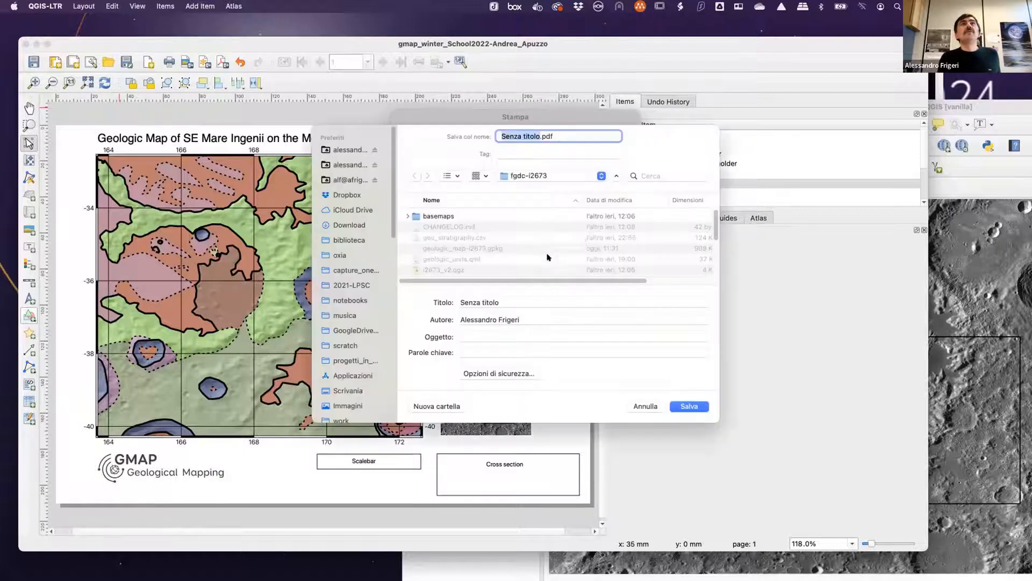
pyautogui.click(355, 225)
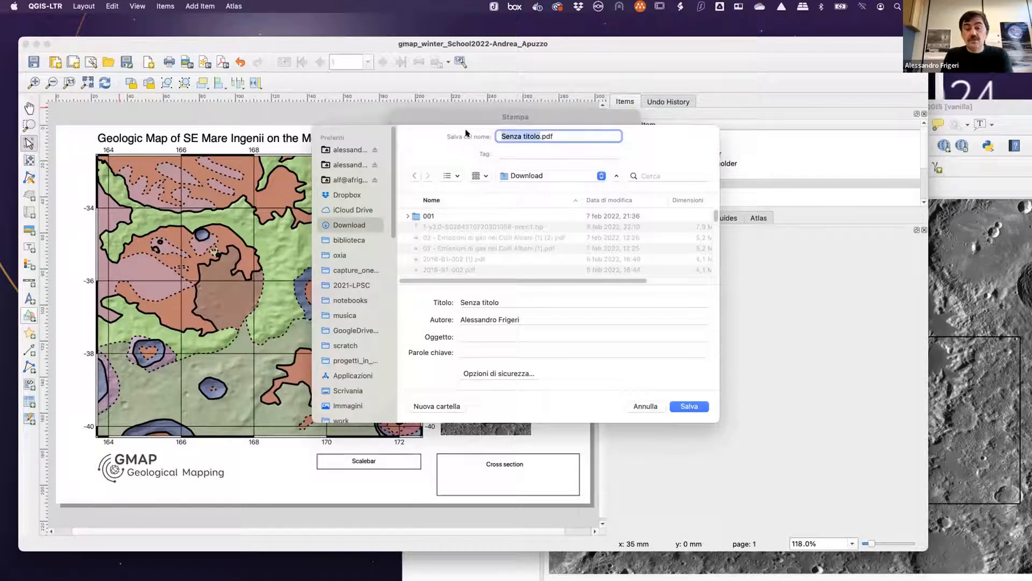
pyautogui.write('Geomap-a')
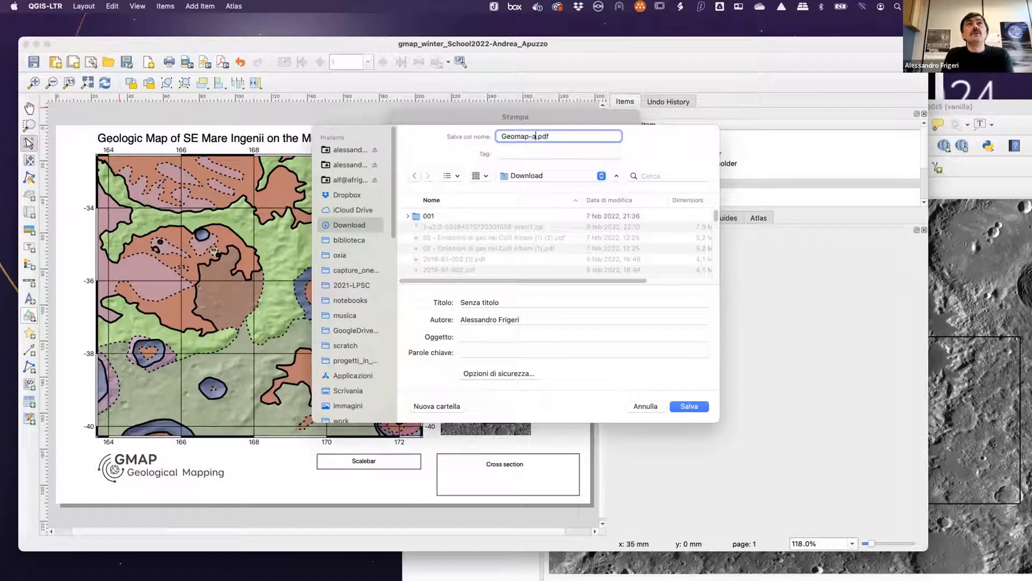
pyautogui.write('puzzp')
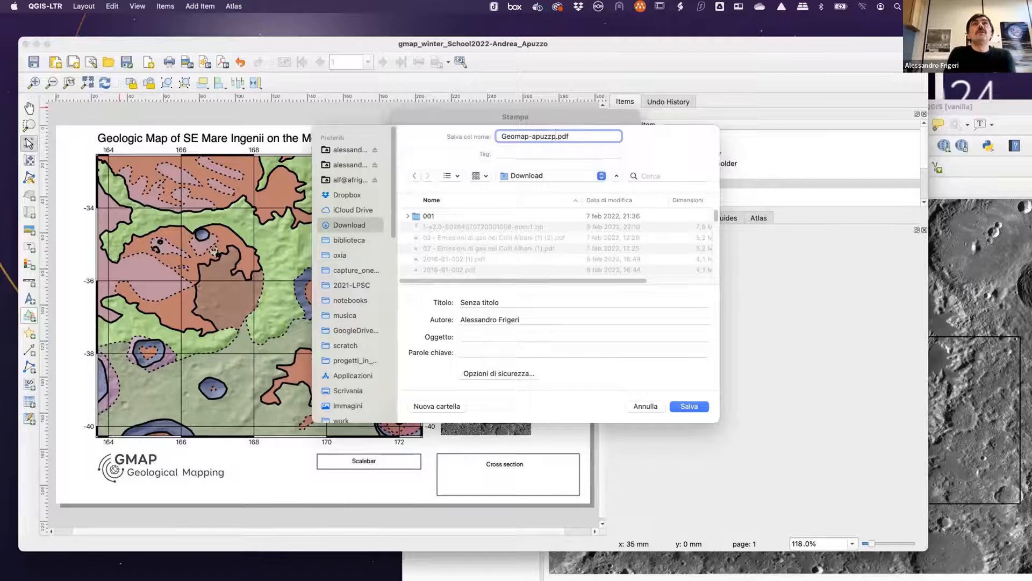
pyautogui.press('Return')
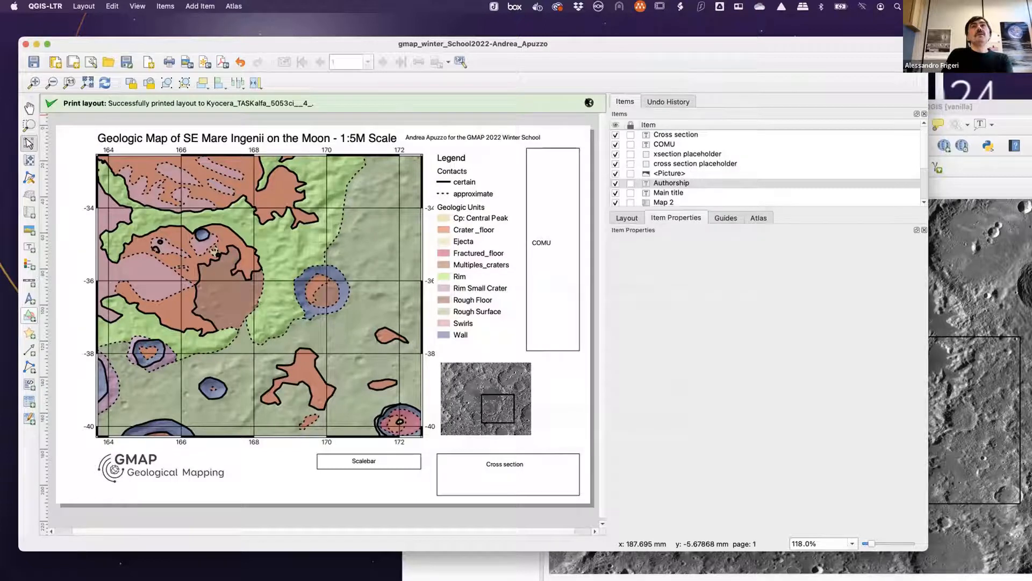
pyautogui.click(589, 103)
# - Print the layout to another PDF in the Download folder under the suggested file name, and dismiss the resulting notification
pyautogui.click(75, 7)
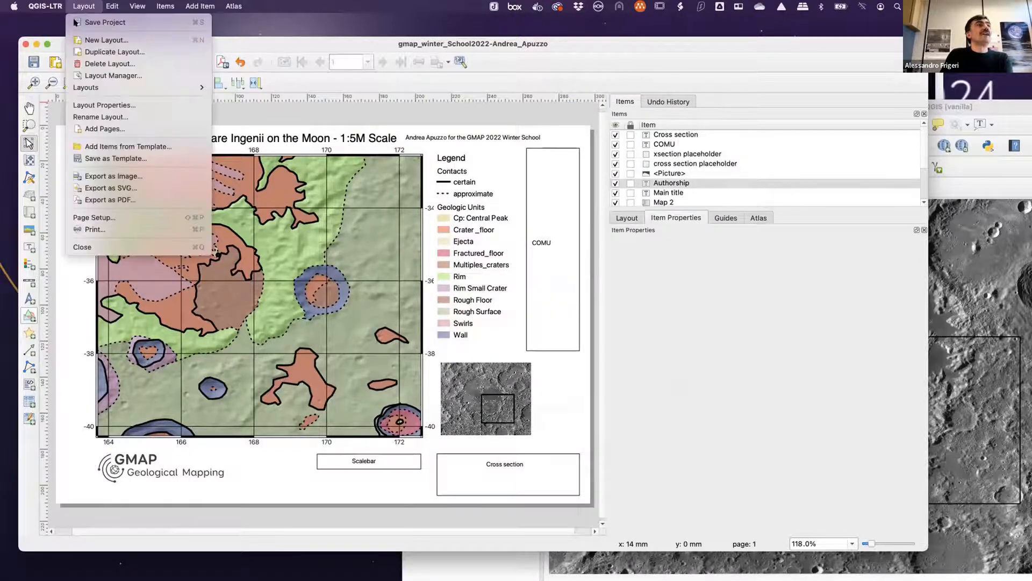
pyautogui.click(94, 229)
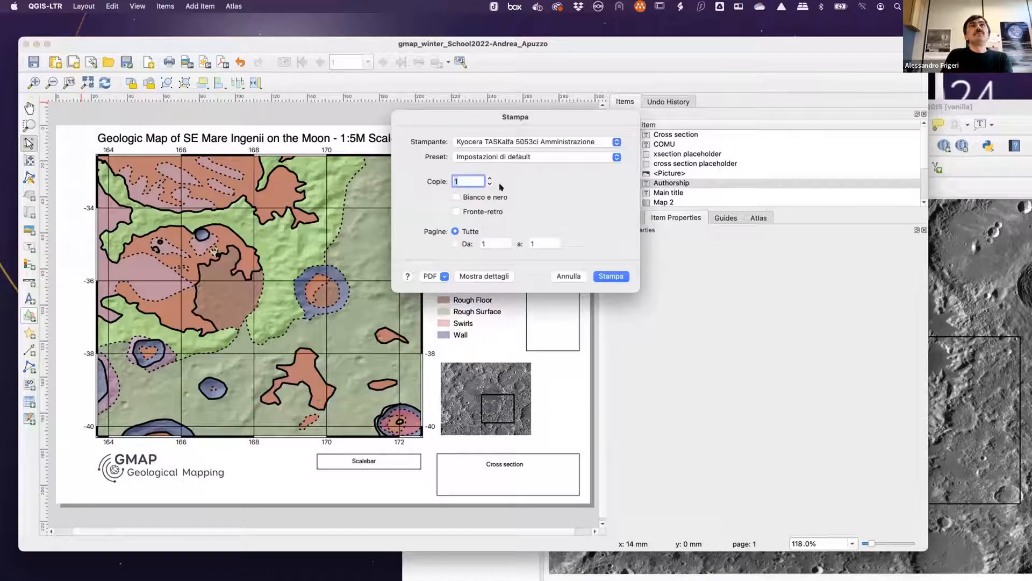
pyautogui.click(431, 276)
pyautogui.click(473, 300)
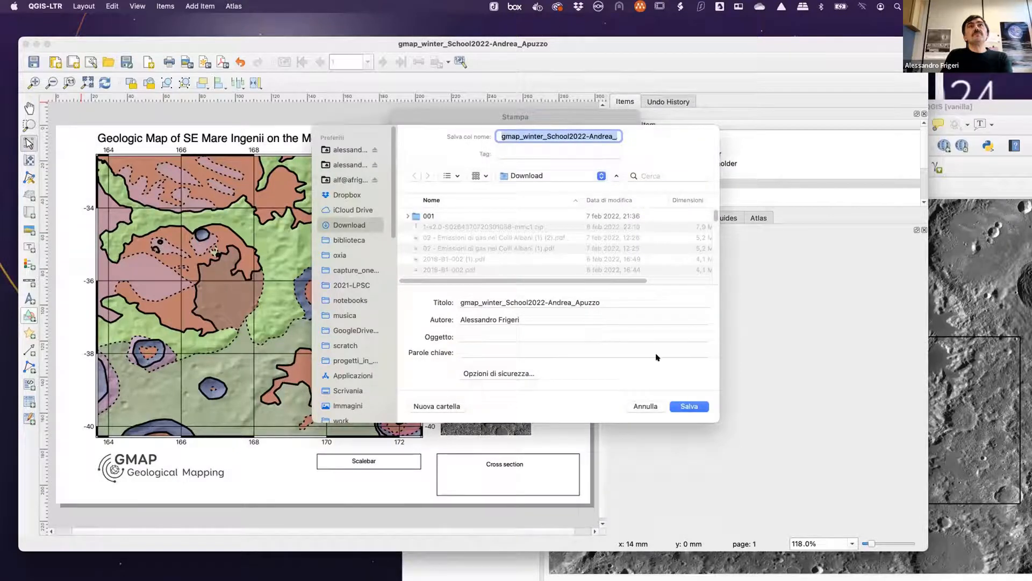
pyautogui.click(698, 407)
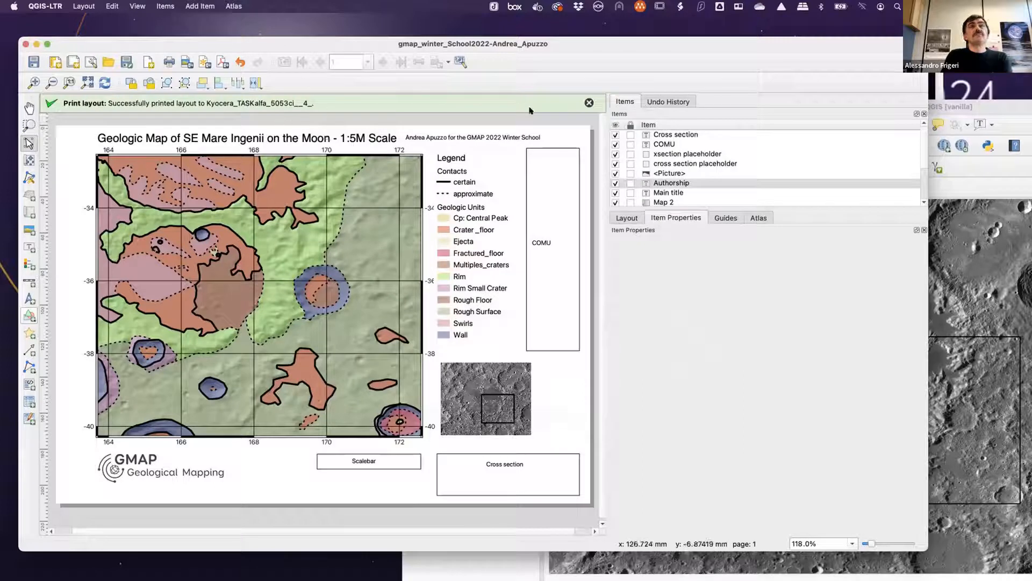
pyautogui.click(588, 102)
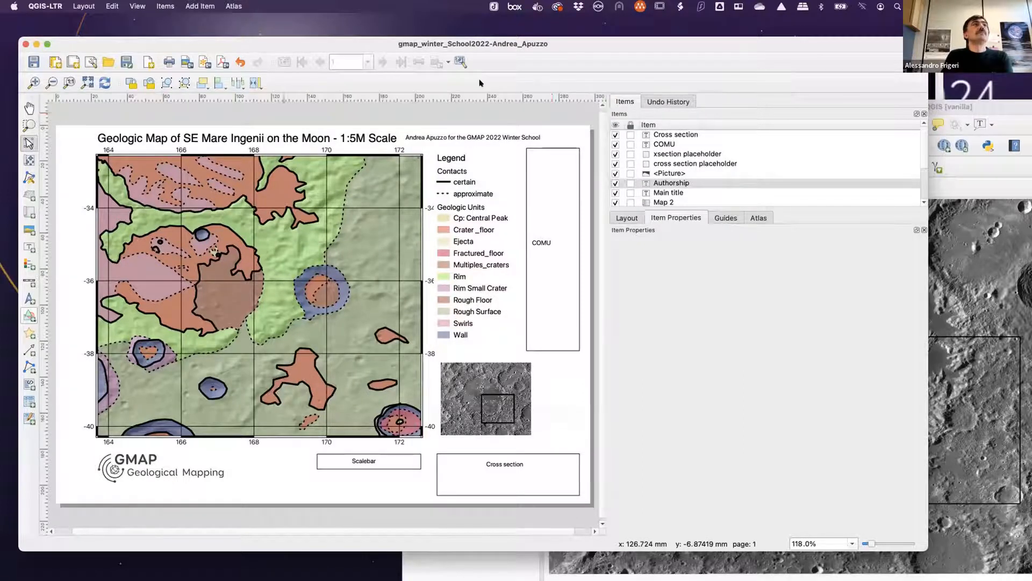
# - Print the layout to PDF once more under the suggested name in the Download folder, replacing the existing file
pyautogui.click(83, 6)
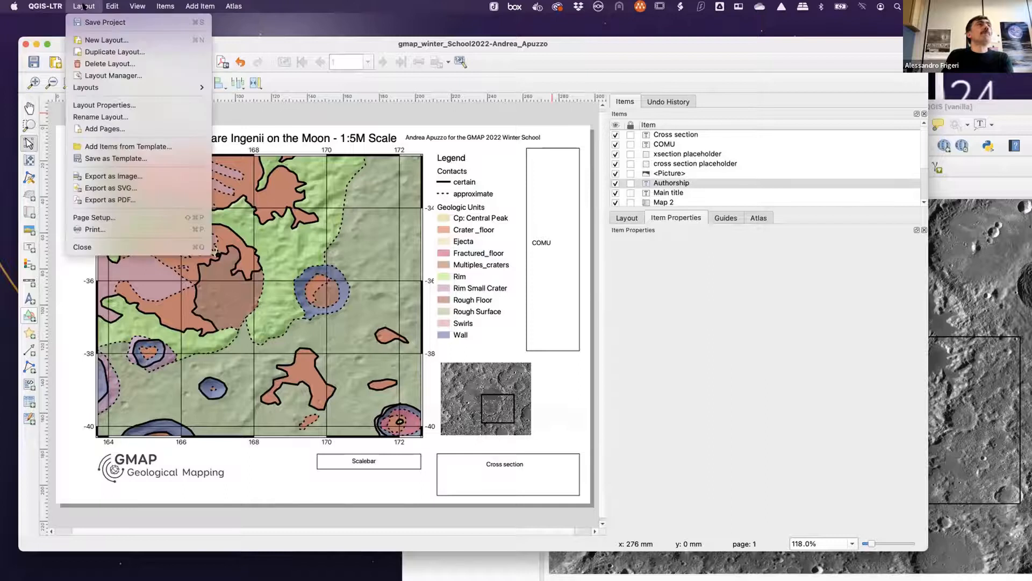
pyautogui.click(123, 228)
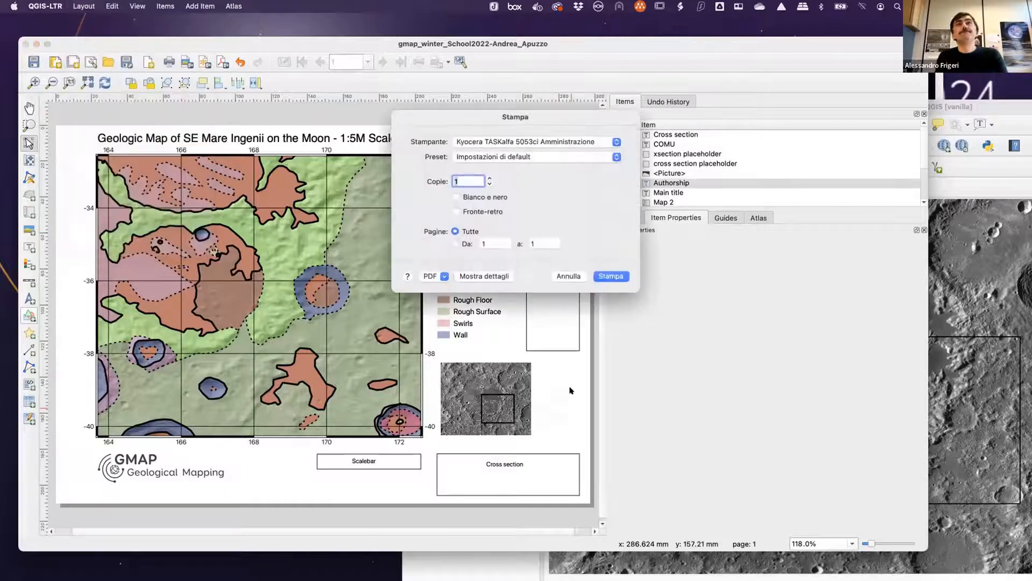
pyautogui.click(563, 142)
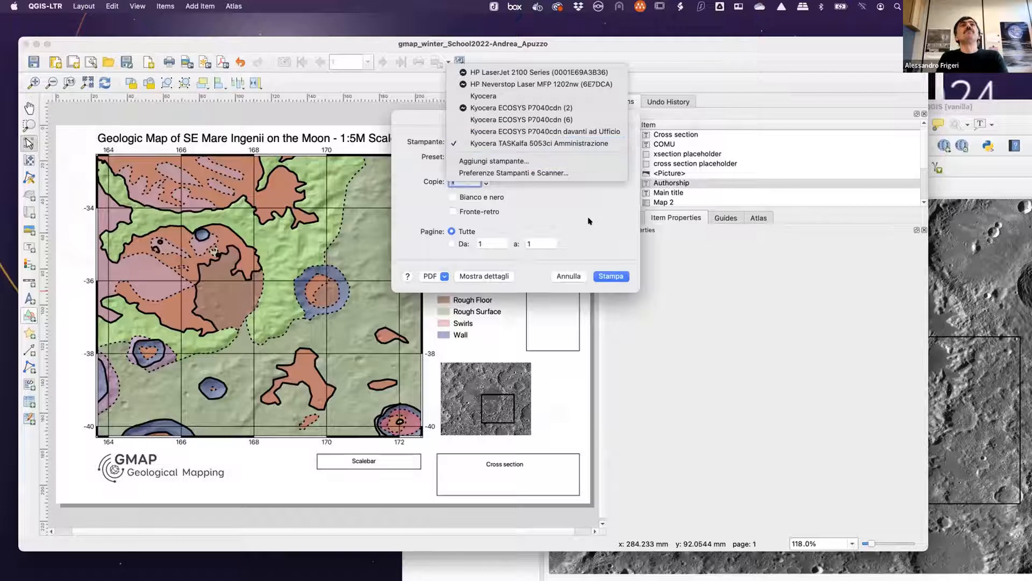
pyautogui.click(571, 206)
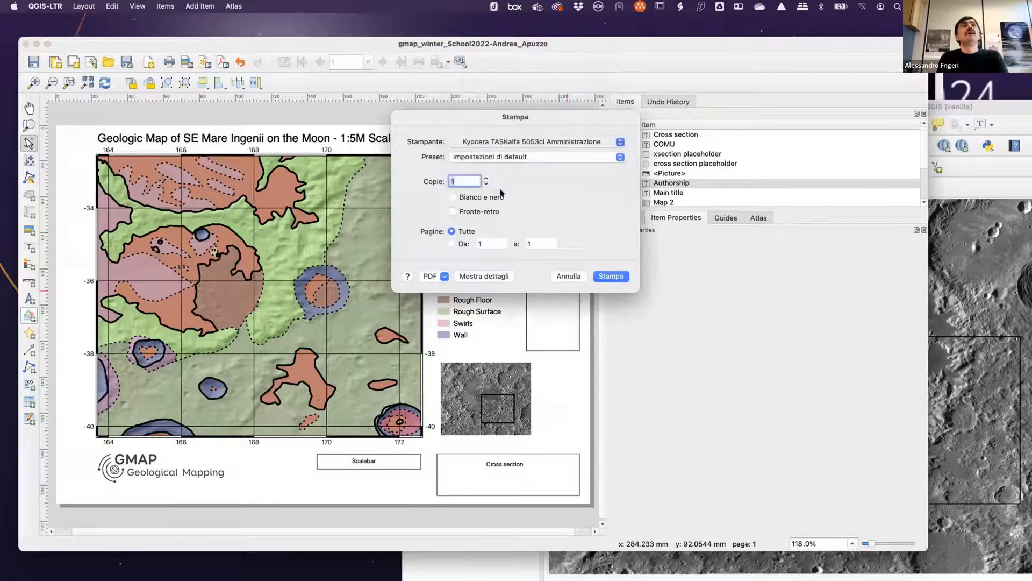
pyautogui.click(439, 275)
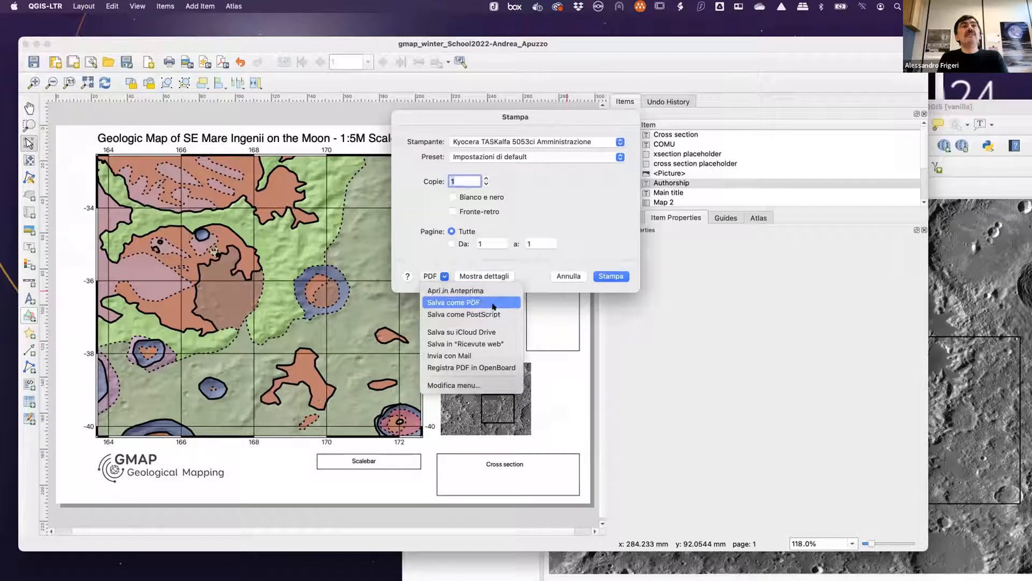
pyautogui.click(614, 278)
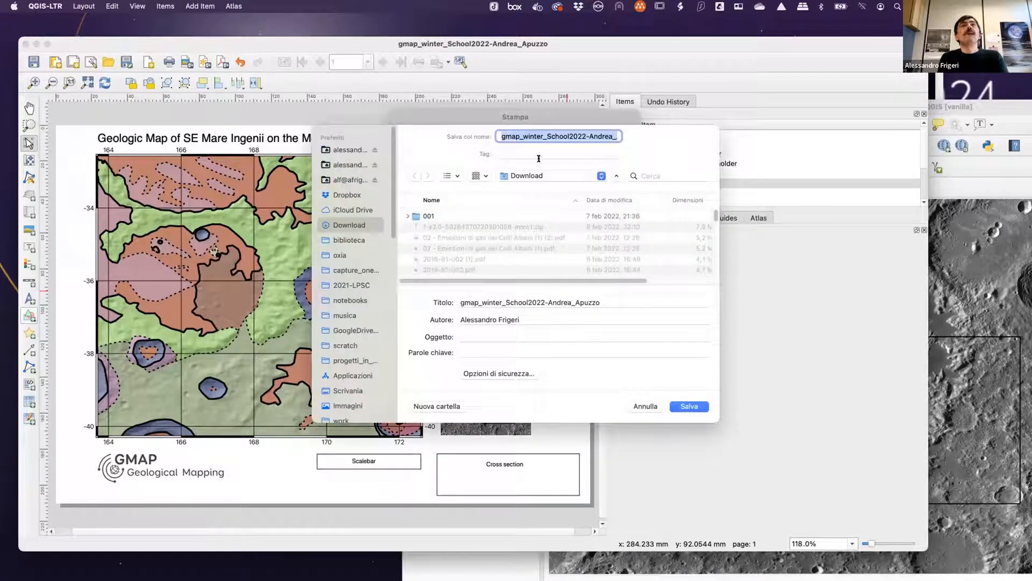
pyautogui.click(687, 409)
pyautogui.click(549, 251)
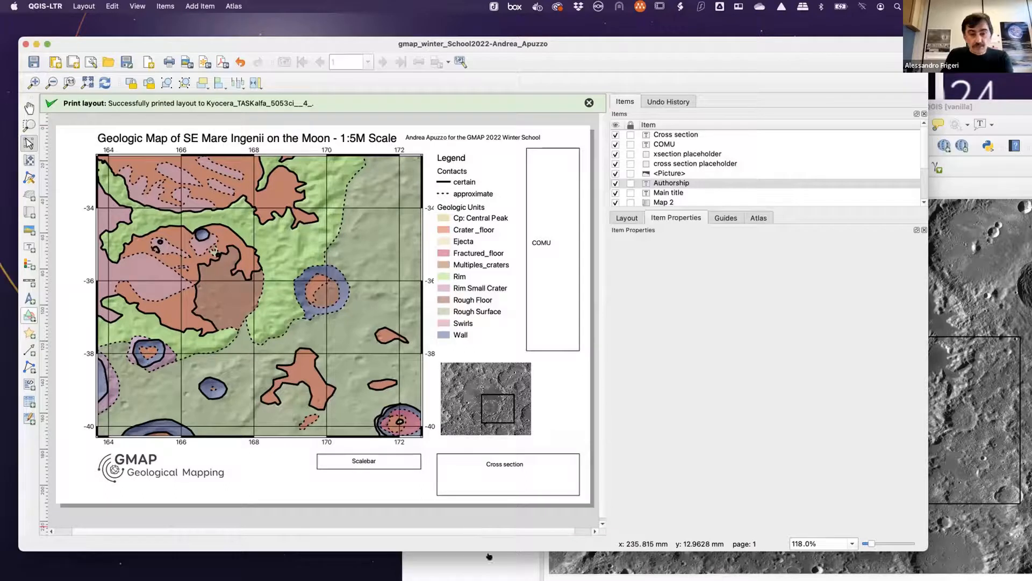
# - Switch to Finder, open the newly exported layout PDF from the Download folder in Preview, and review the map page
pyautogui.press('super+Tab')
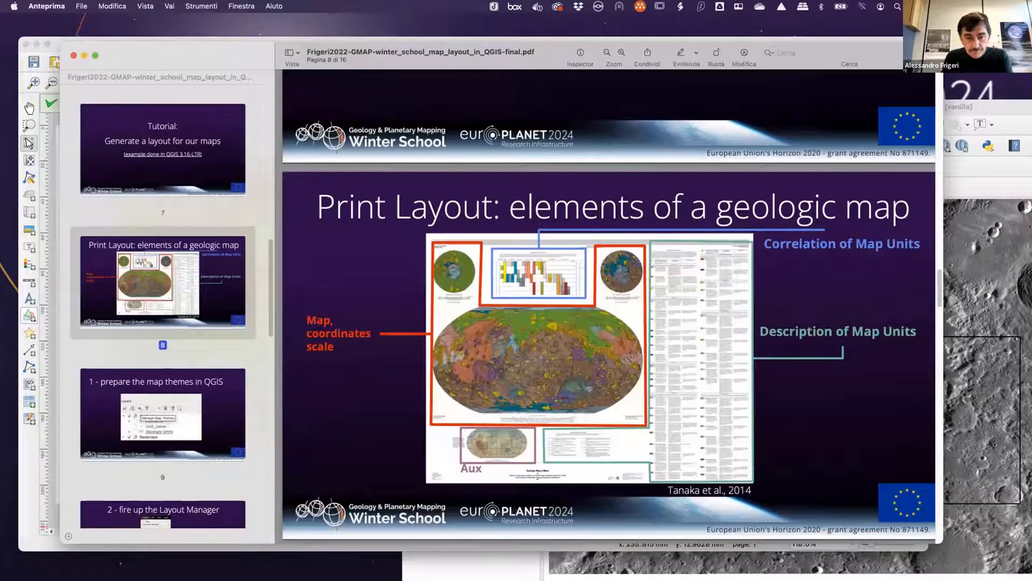
pyautogui.press('super+Tab')
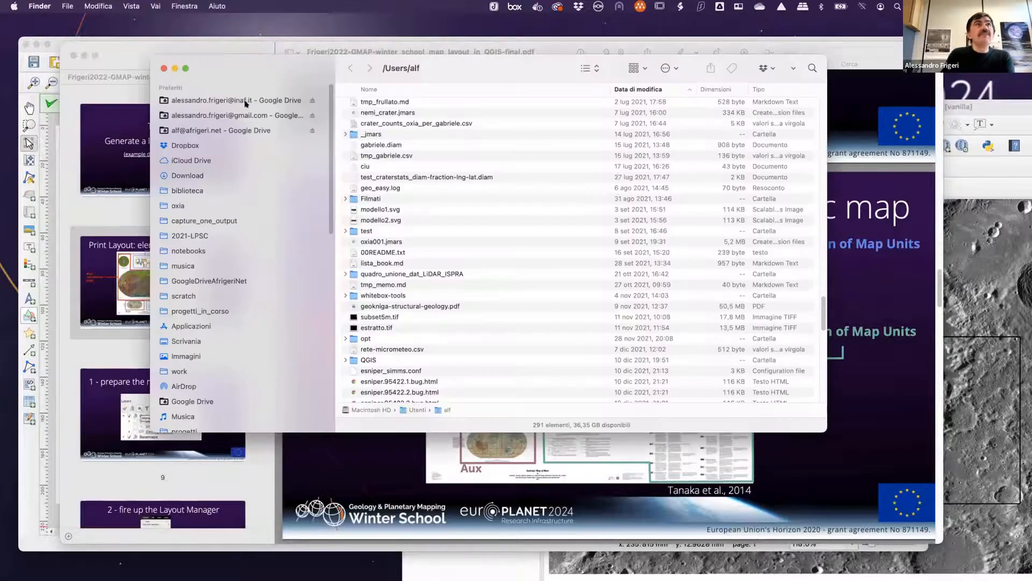
pyautogui.click(200, 176)
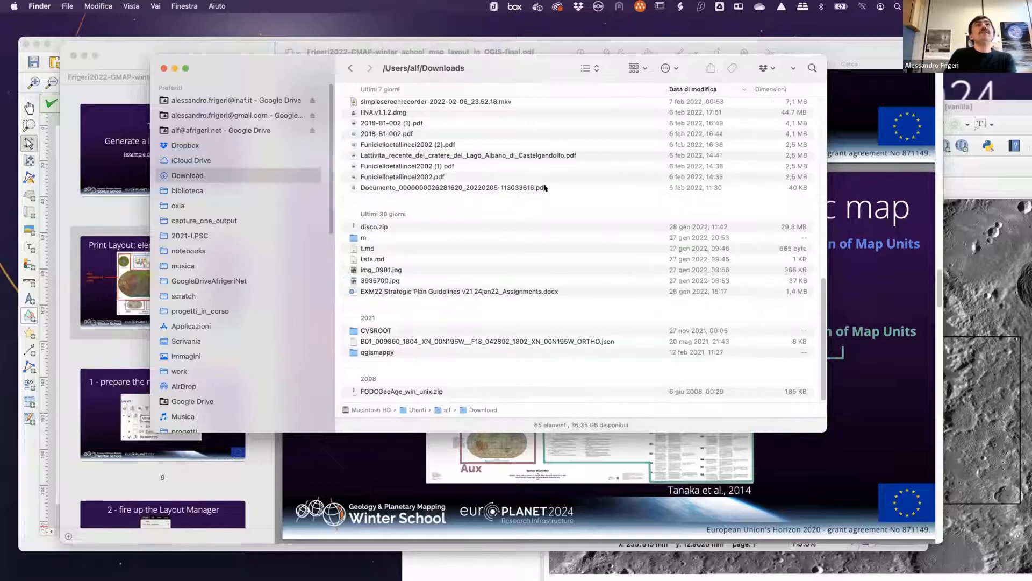
pyautogui.click(493, 105)
pyautogui.press('super+Tab')
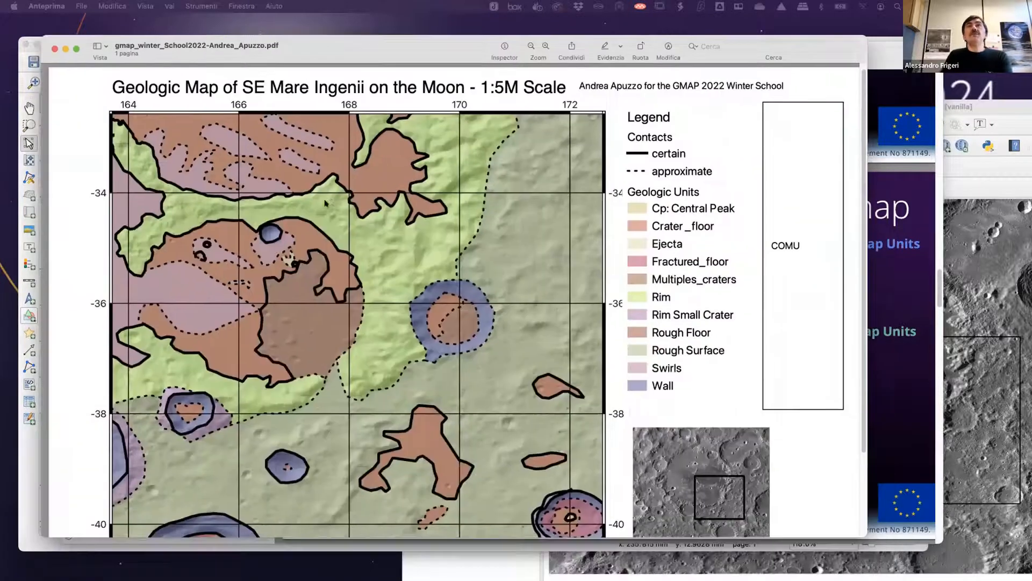
pyautogui.scroll(-5, 330, 218)
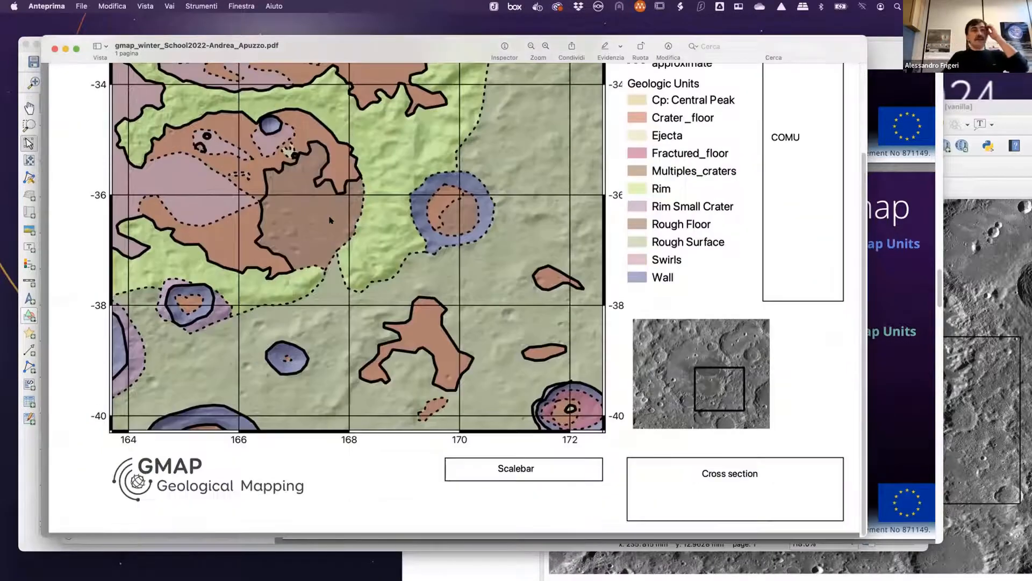
pyautogui.scroll(5, 330, 219)
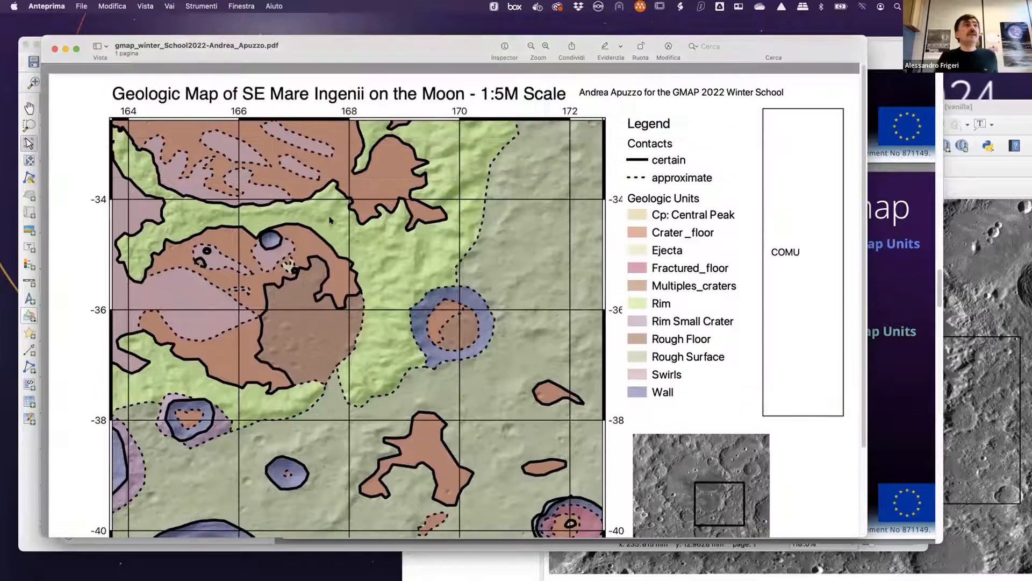
pyautogui.scroll(-3, 330, 220)
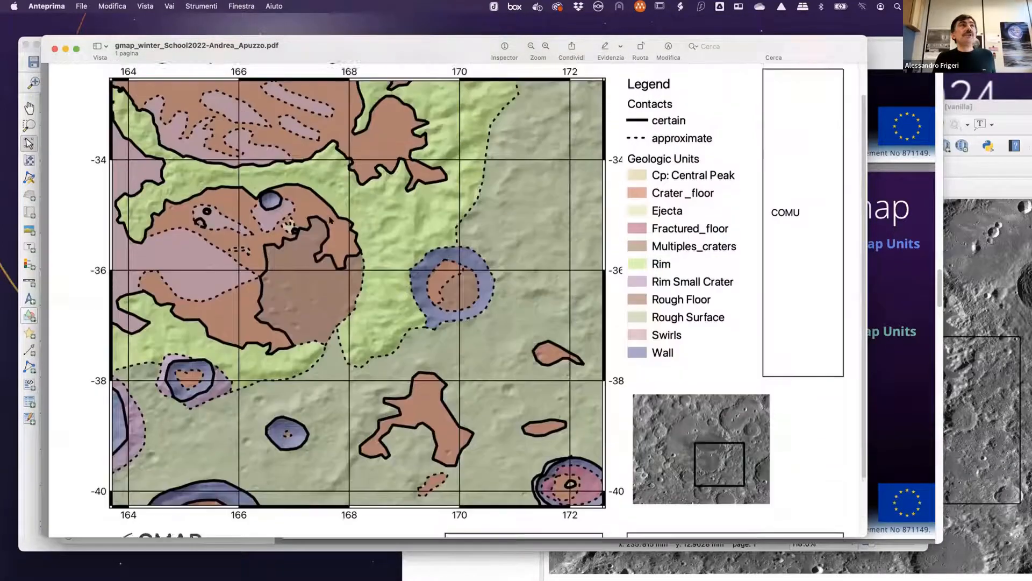
pyautogui.click(530, 46)
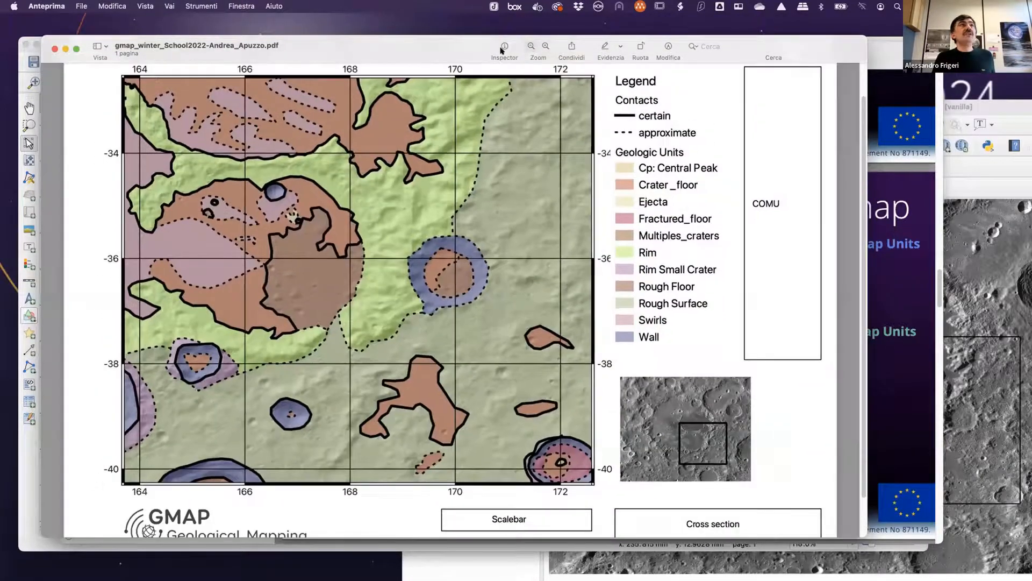
# - Zoom out the exported PDF until the whole page fits and check the complete map layout
pyautogui.click(531, 47)
pyautogui.moveTo(350, 37); pyautogui.dragTo(340, 32)
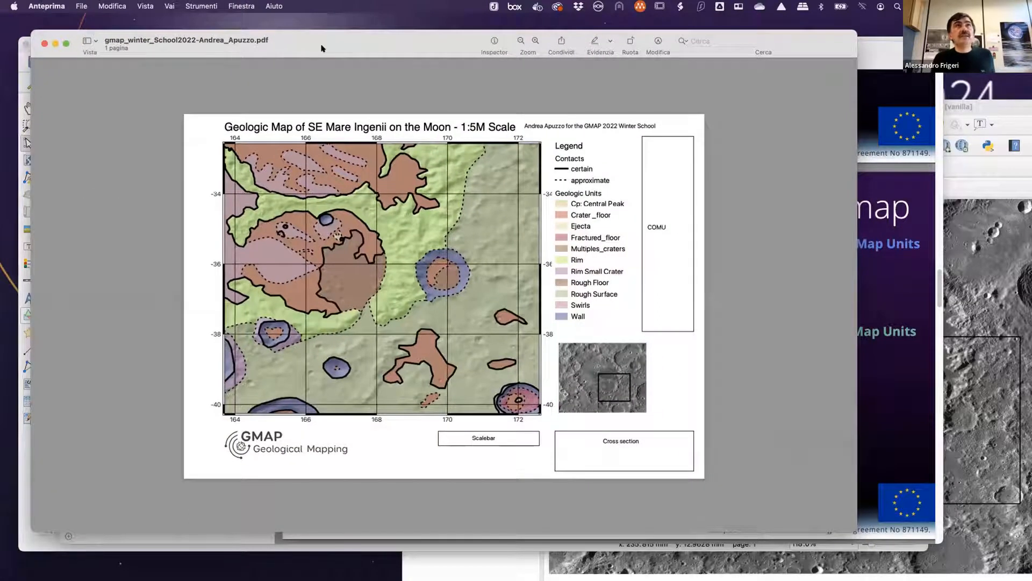
pyautogui.moveTo(323, 37); pyautogui.dragTo(346, 41)
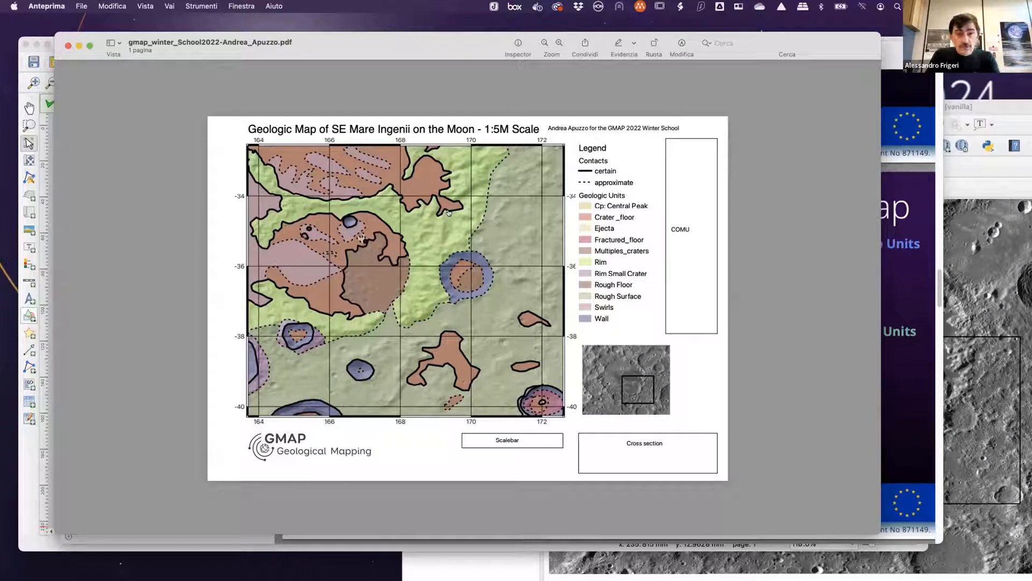
pyautogui.click(343, 29)
pyautogui.click(298, 41)
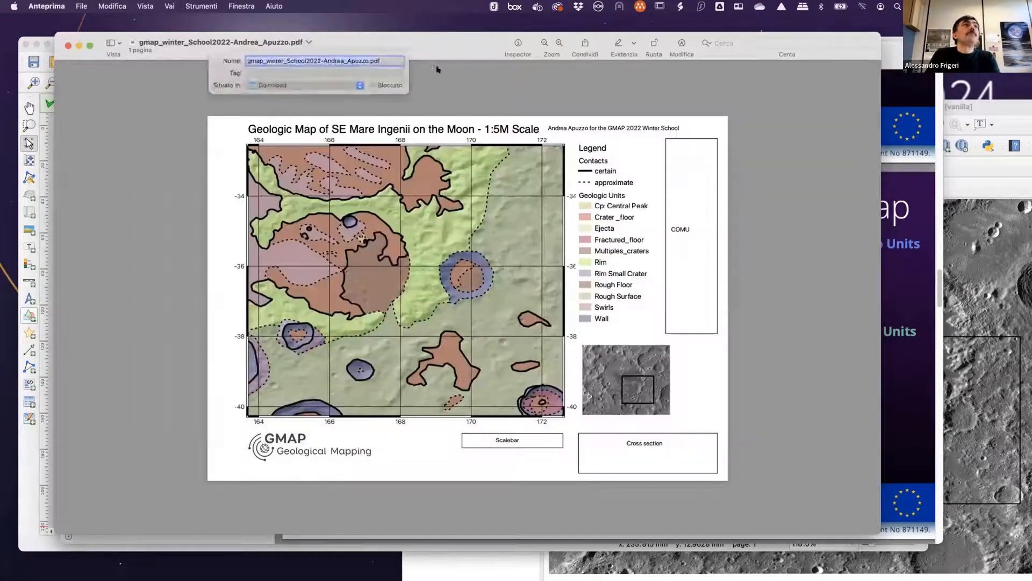
pyautogui.moveTo(437, 69); pyautogui.dragTo(492, 85)
# - Switch to the tutorial slides PDF and review slide 13 on adding graphical elements
pyautogui.click(99, 221)
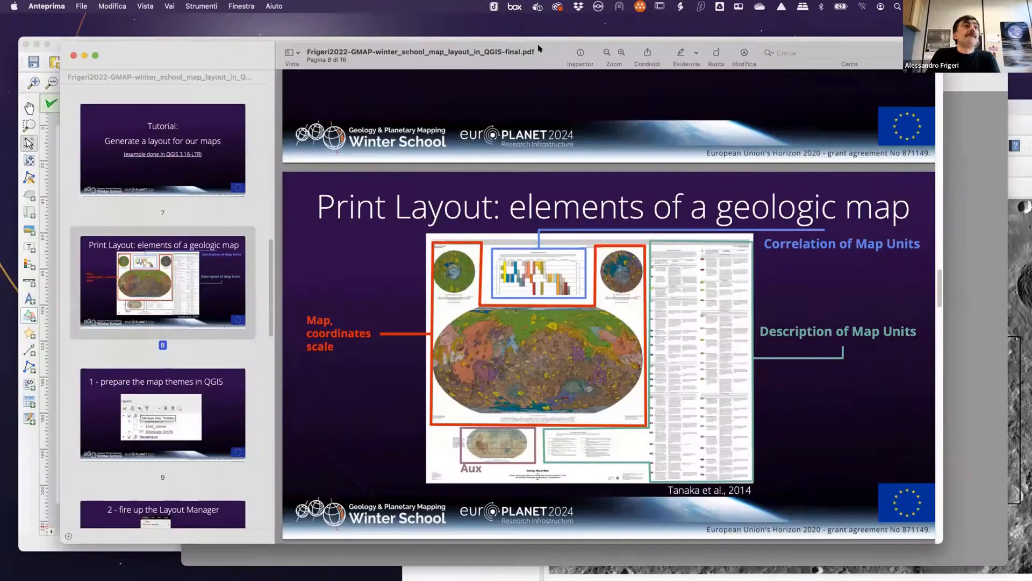
pyautogui.doubleClick(539, 49)
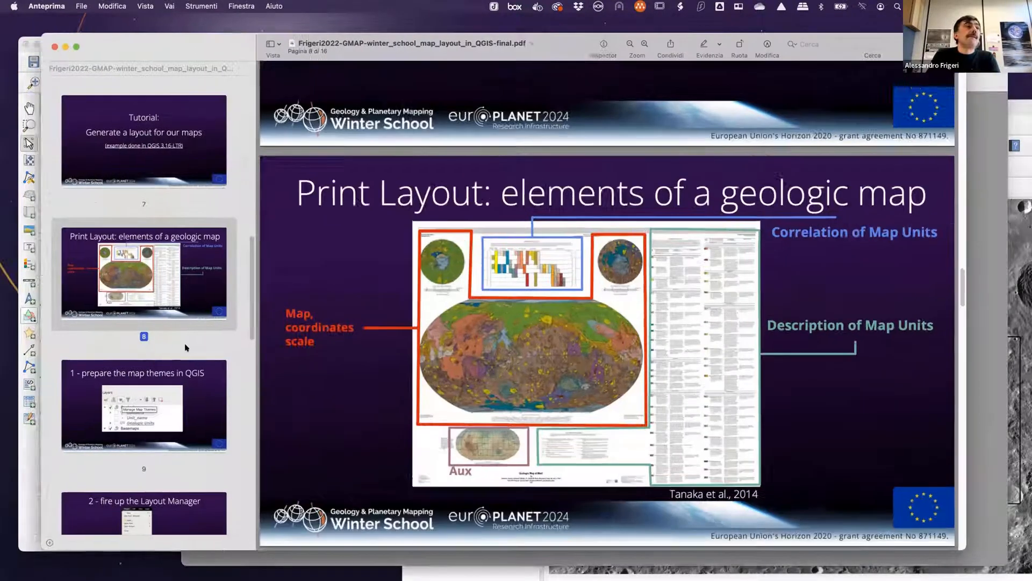
pyautogui.scroll(-5, 108, 301)
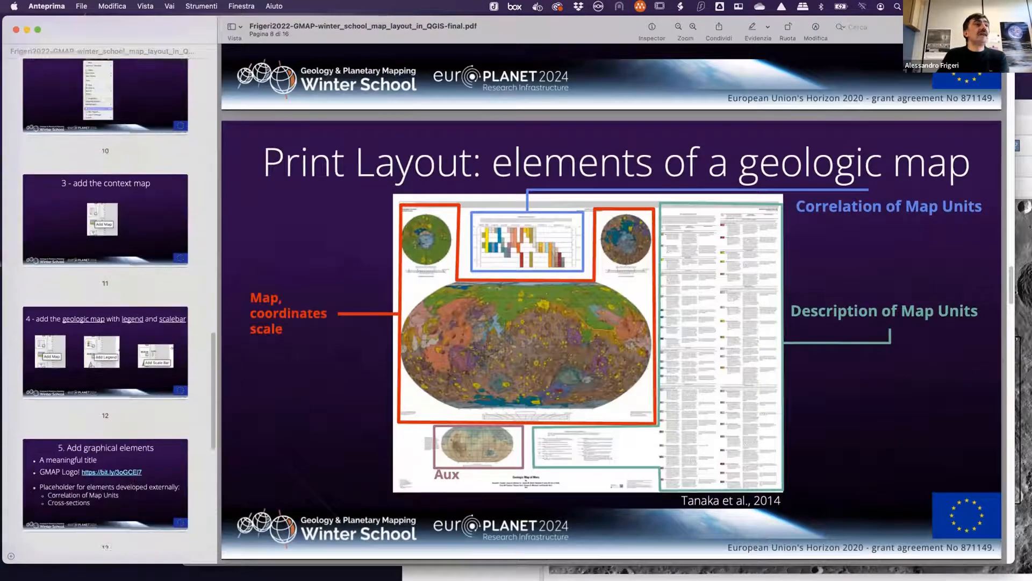
pyautogui.click(106, 381)
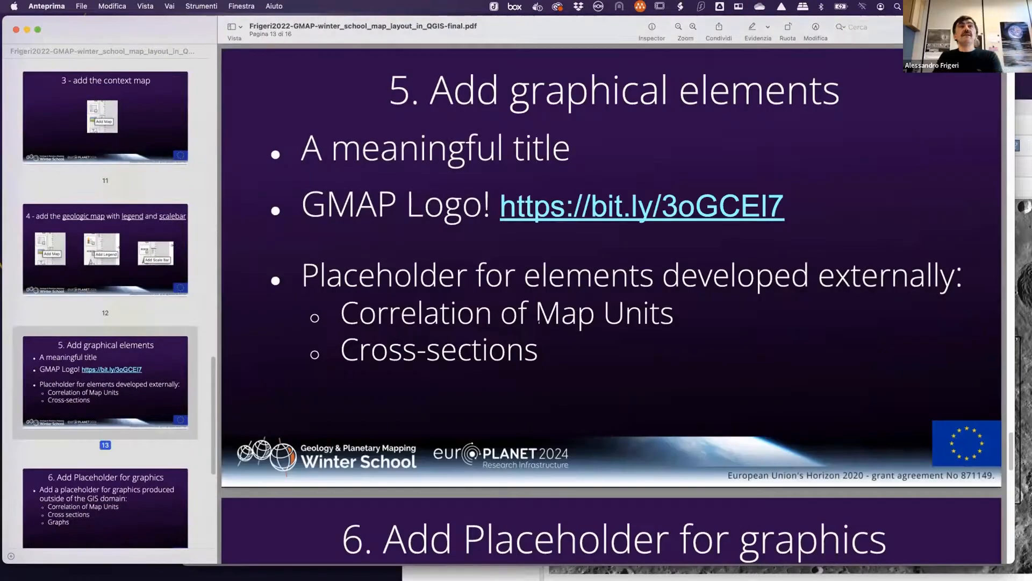
pyautogui.scroll(-5, 538, 320)
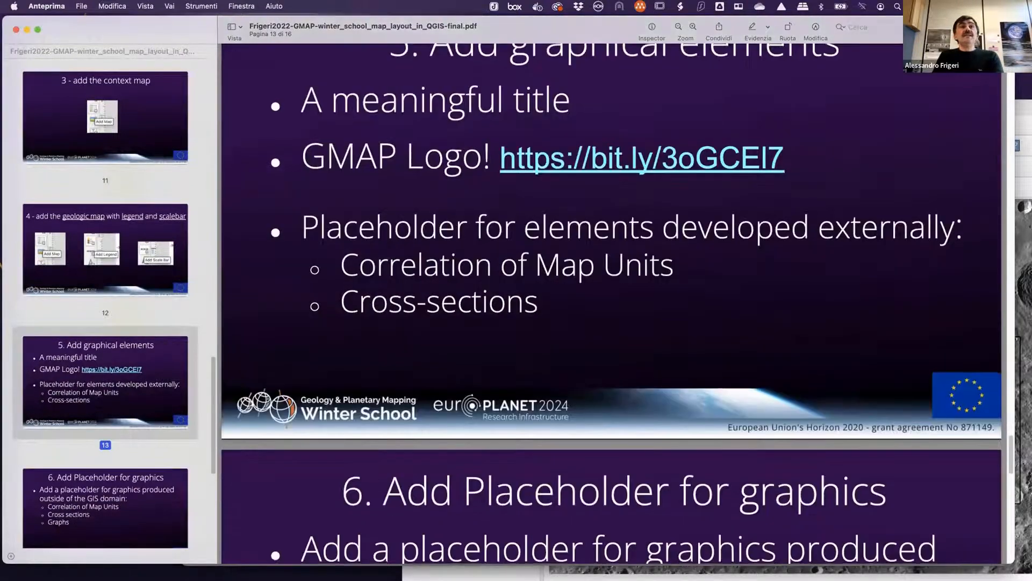
pyautogui.scroll(3, 612, 304)
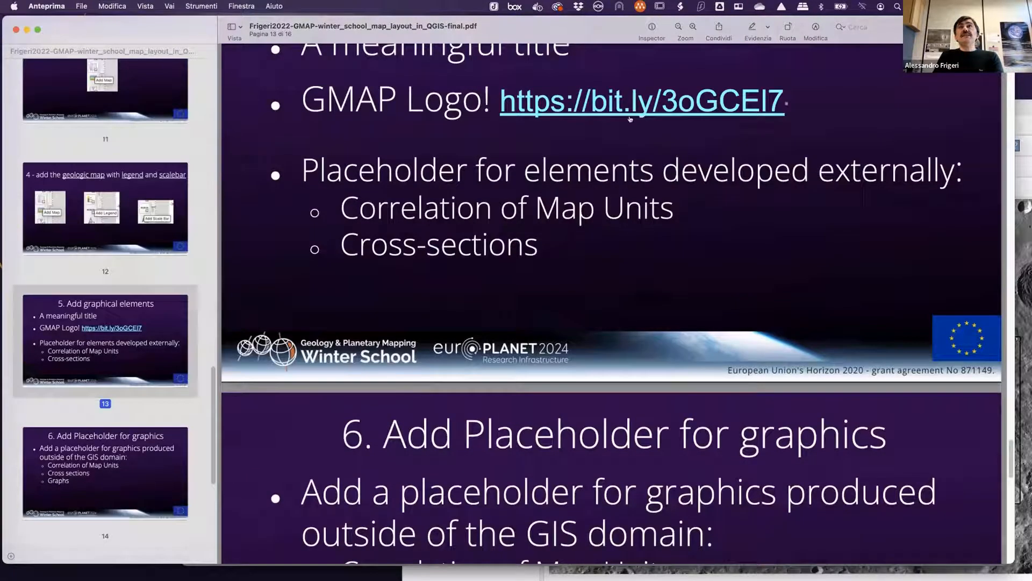
pyautogui.scroll(-5, 736, 370)
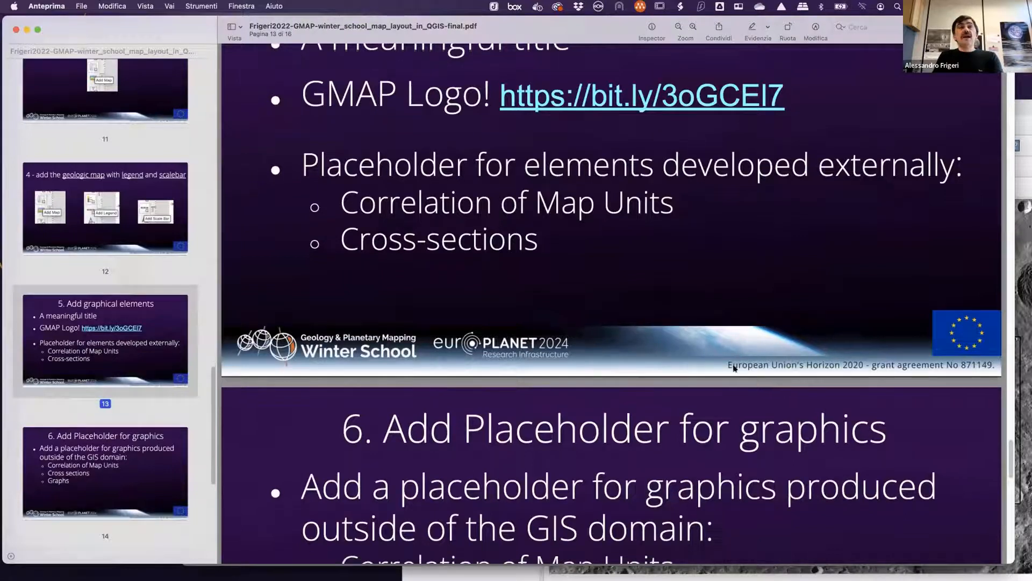
# - Continue through the graphics placeholder slide to the congratulations slide with the example map, and show it full screen
pyautogui.scroll(-10, 735, 369)
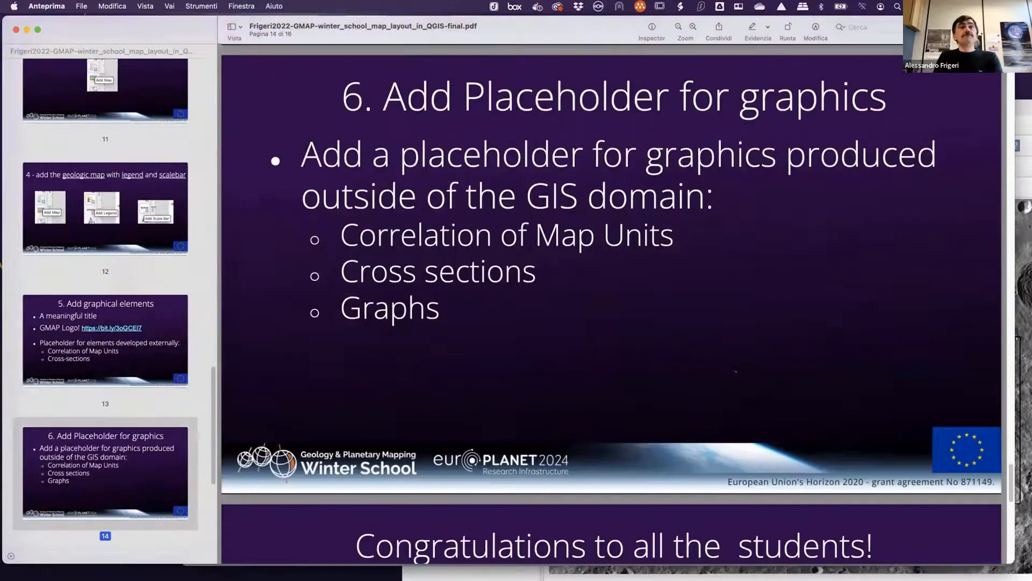
pyautogui.scroll(-2, 735, 369)
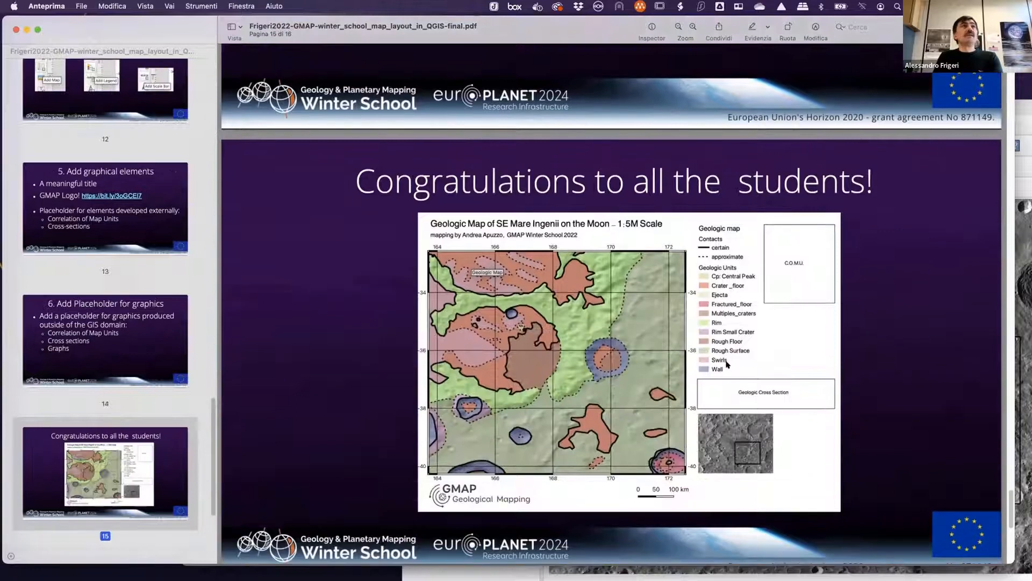
pyautogui.click(171, 6)
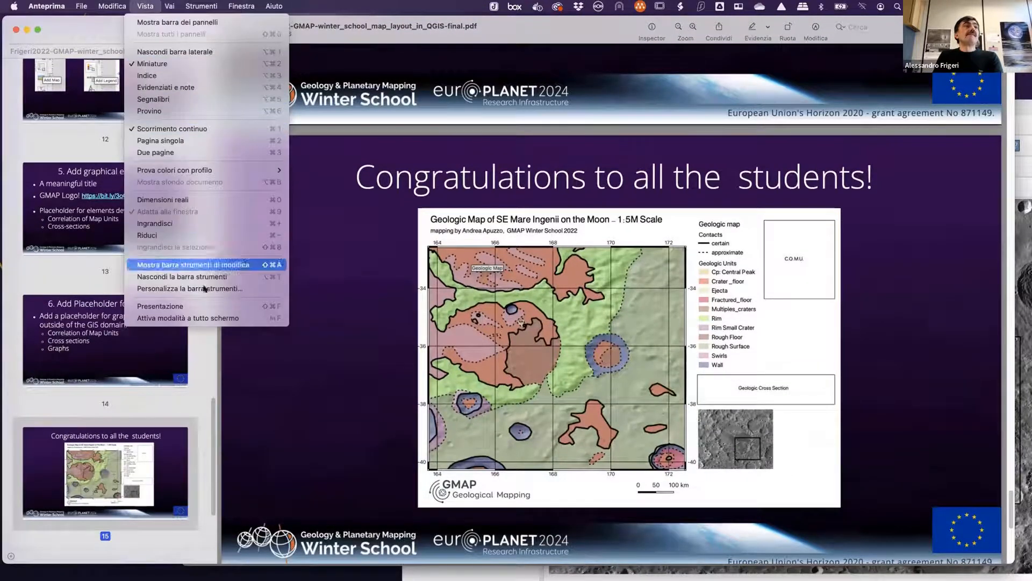
pyautogui.click(213, 318)
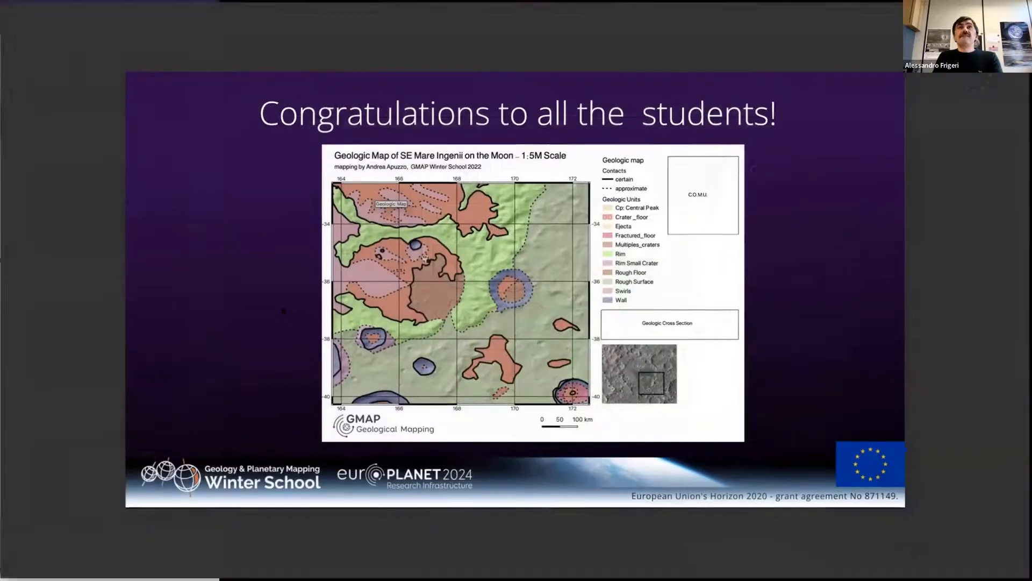
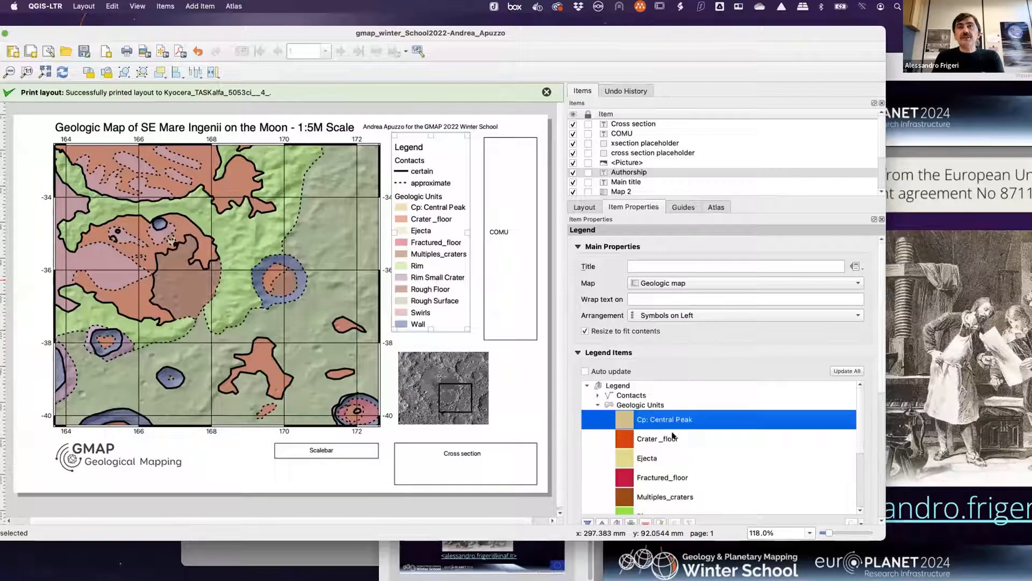
# - In the QGIS print layout, remove the Crater_floor and Rim entries from the legend's Geologic Units group
pyautogui.click(674, 437)
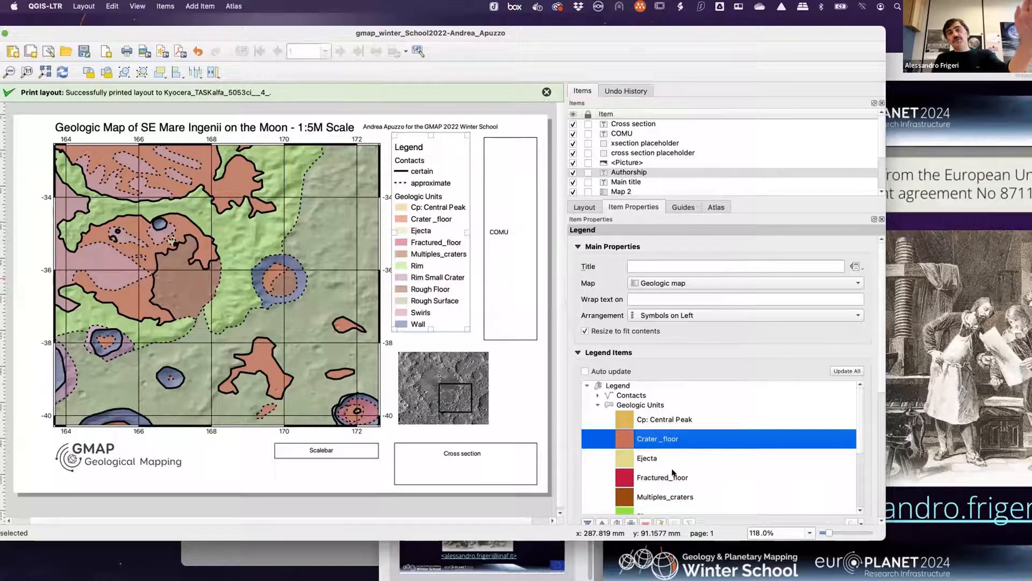
pyautogui.scroll(-3, 654, 489)
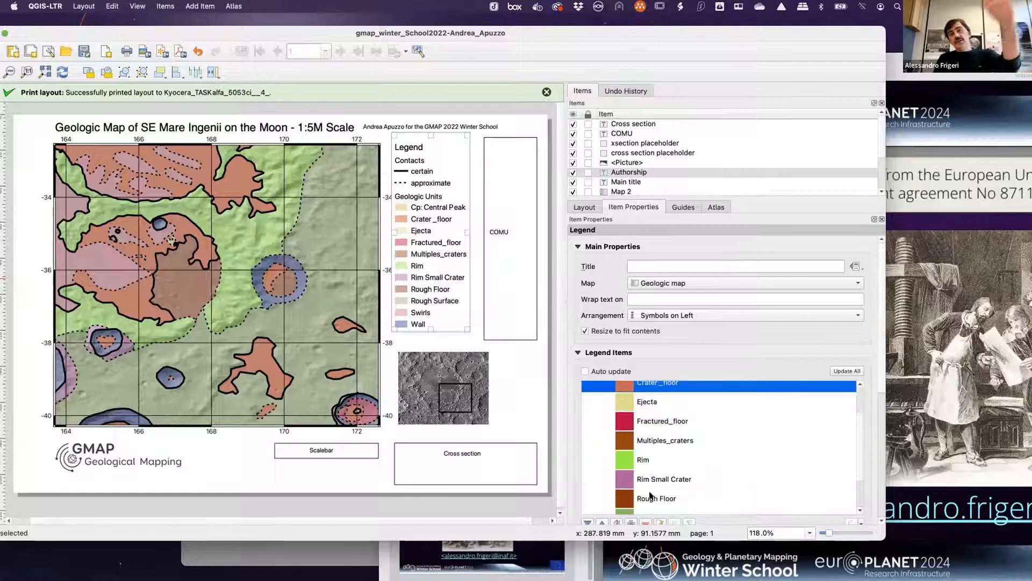
pyautogui.click(646, 522)
pyautogui.click(649, 419)
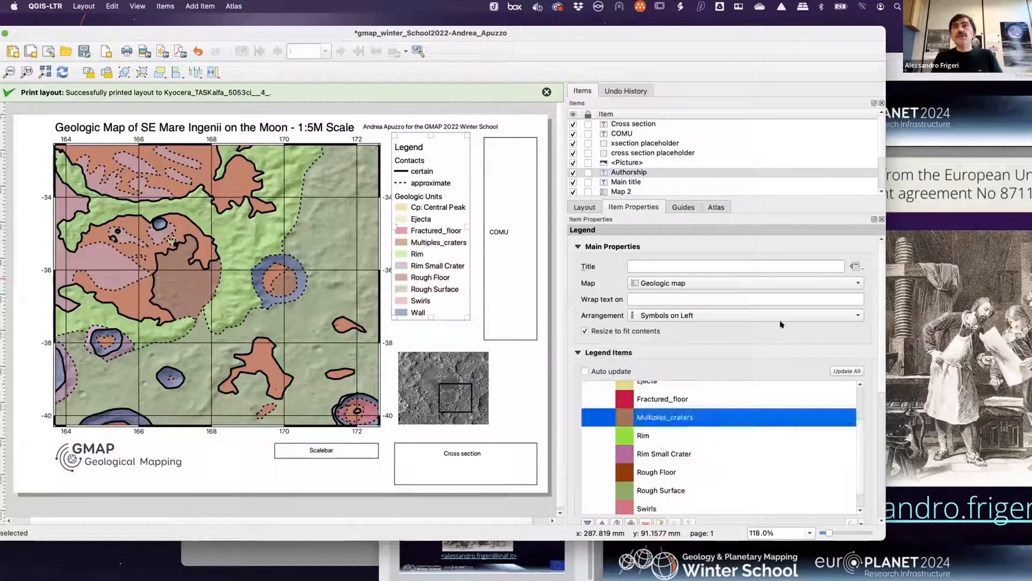
pyautogui.scroll(-3, 605, 359)
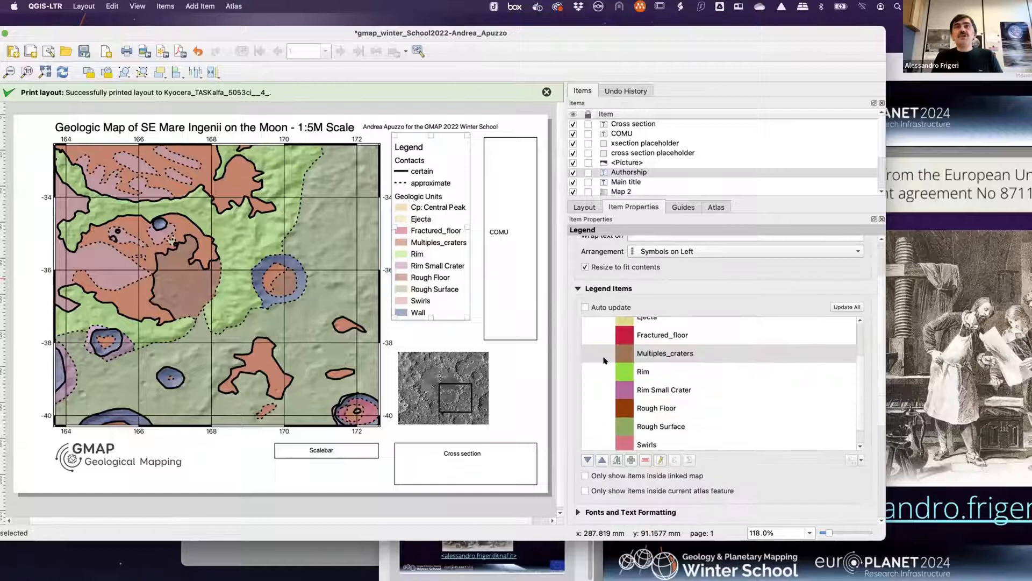
pyautogui.click(636, 369)
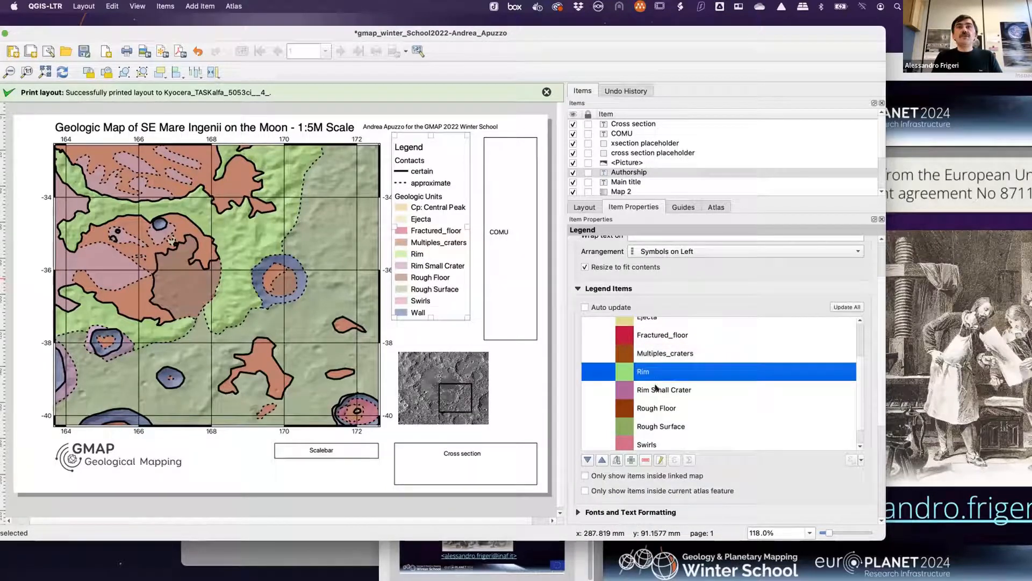
pyautogui.click(646, 459)
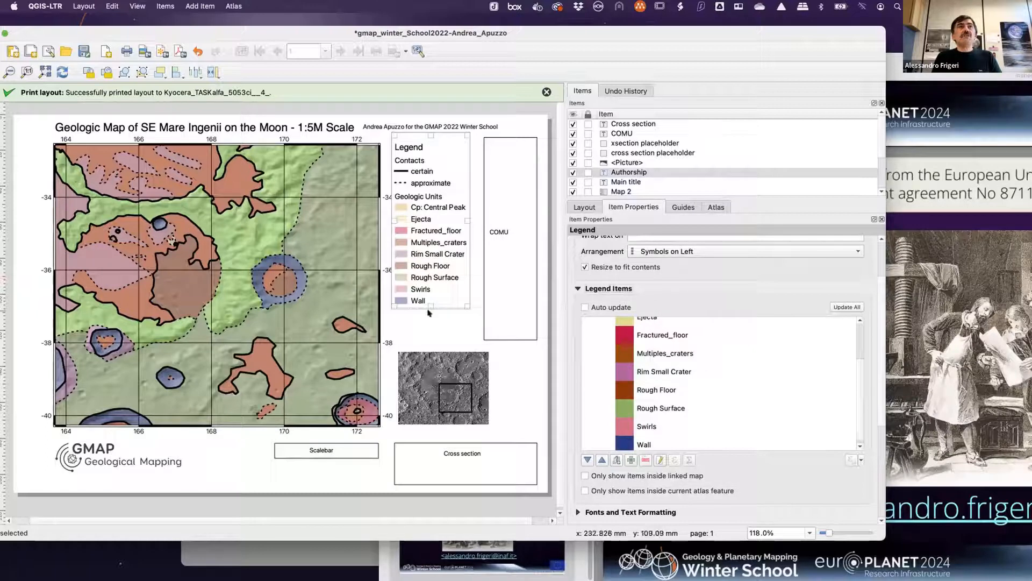
pyautogui.click(431, 272)
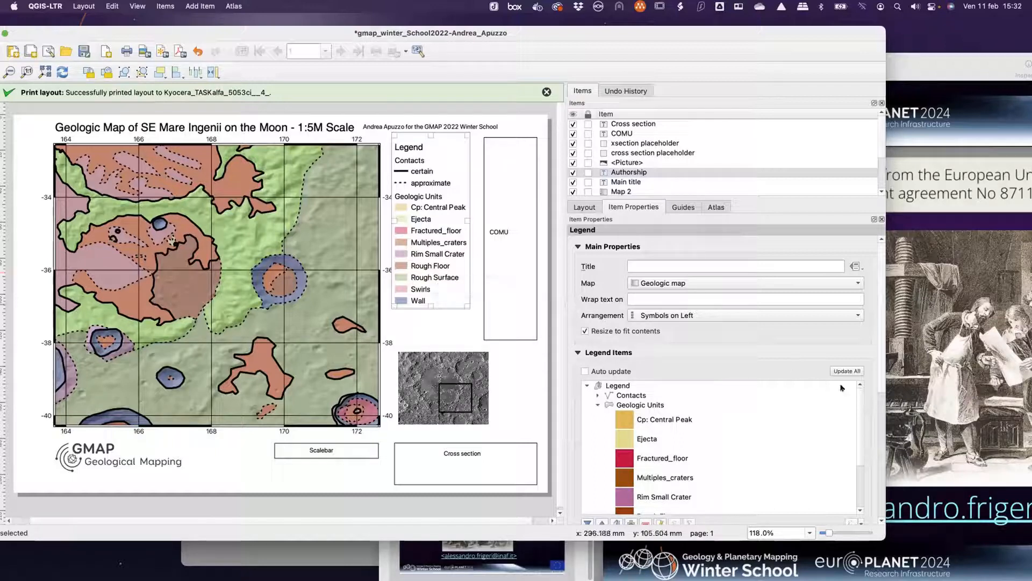
pyautogui.scroll(-2, 857, 428)
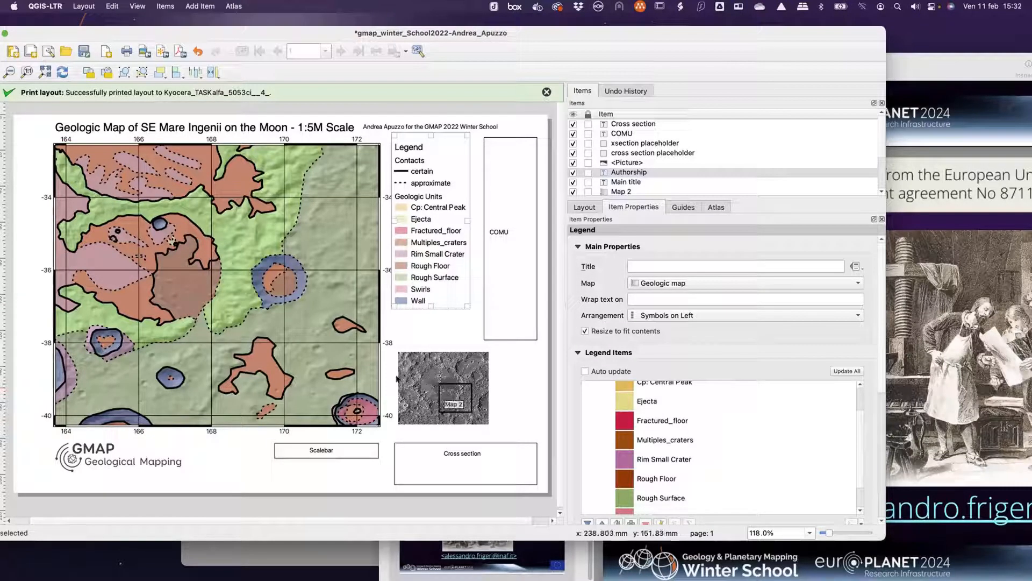
pyautogui.click(445, 348)
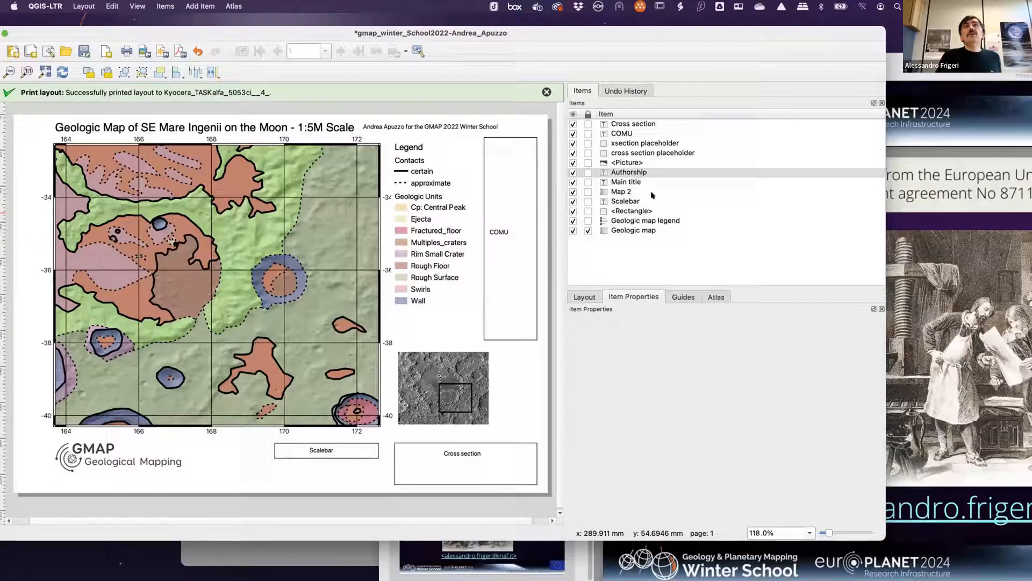
# - Select the Geologic map item and name its additional grid "metric grid"
pyautogui.click(649, 230)
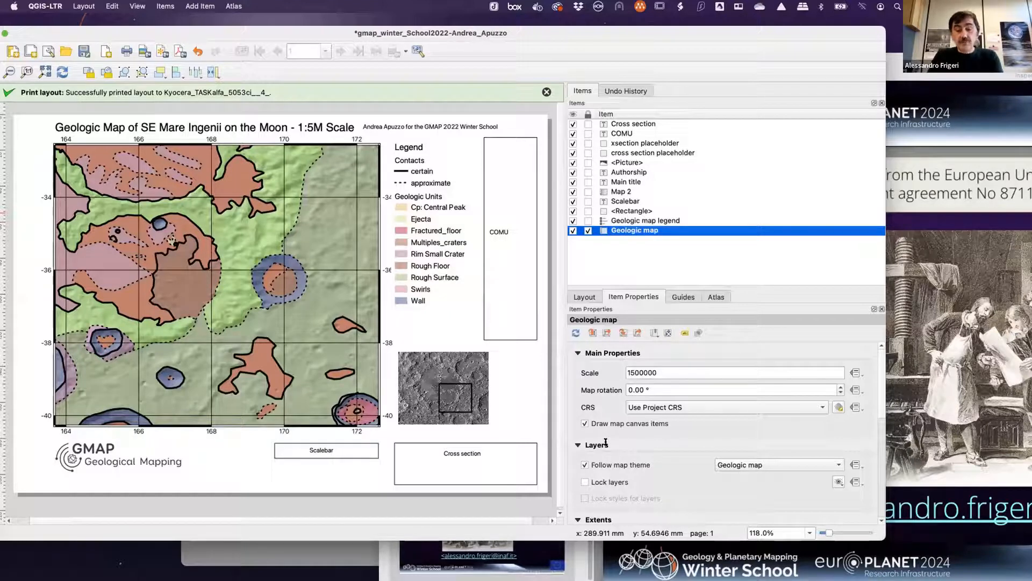
pyautogui.scroll(-10, 606, 442)
pyautogui.write('metric')
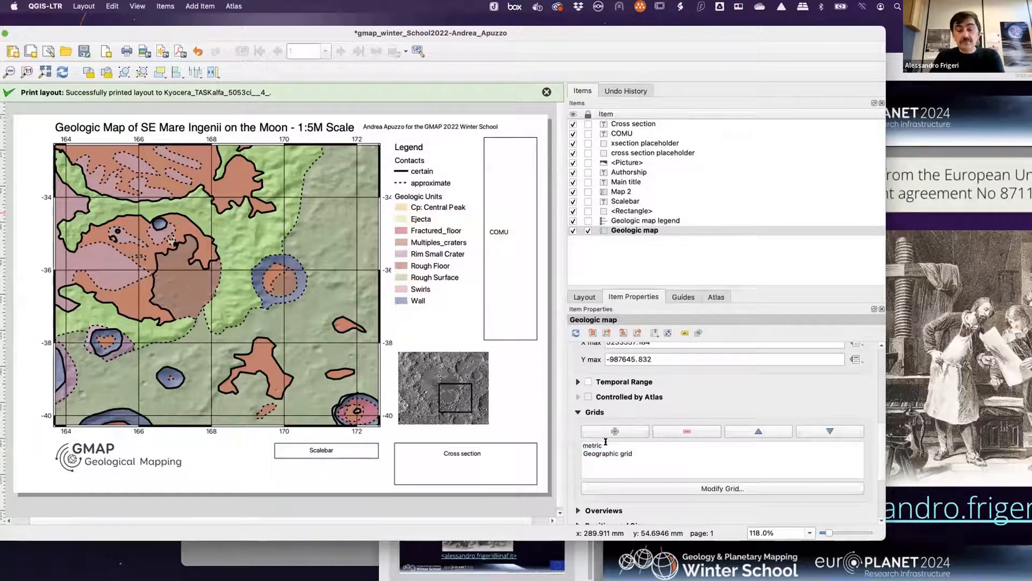
pyautogui.write(' grid')
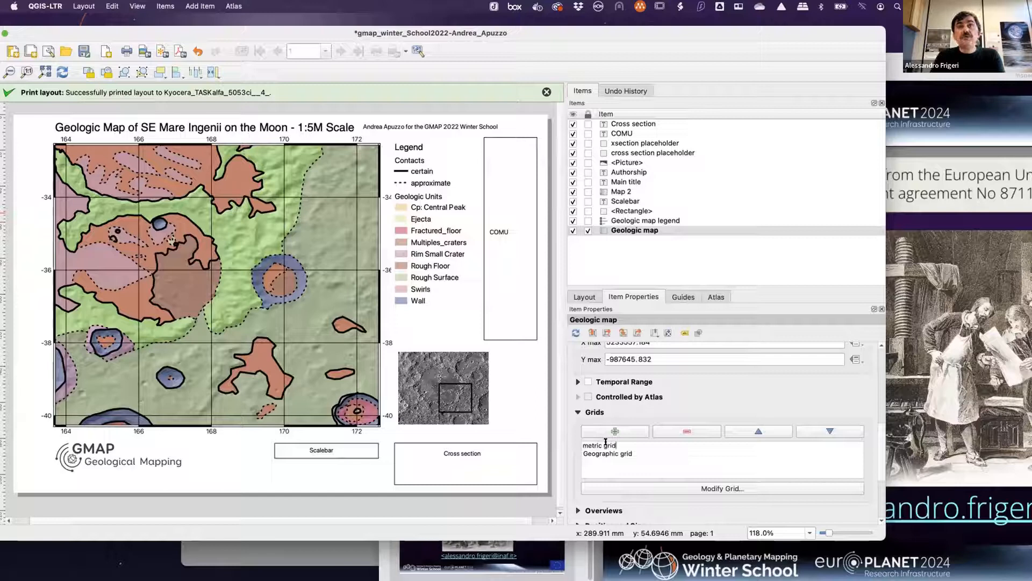
pyautogui.press('Return')
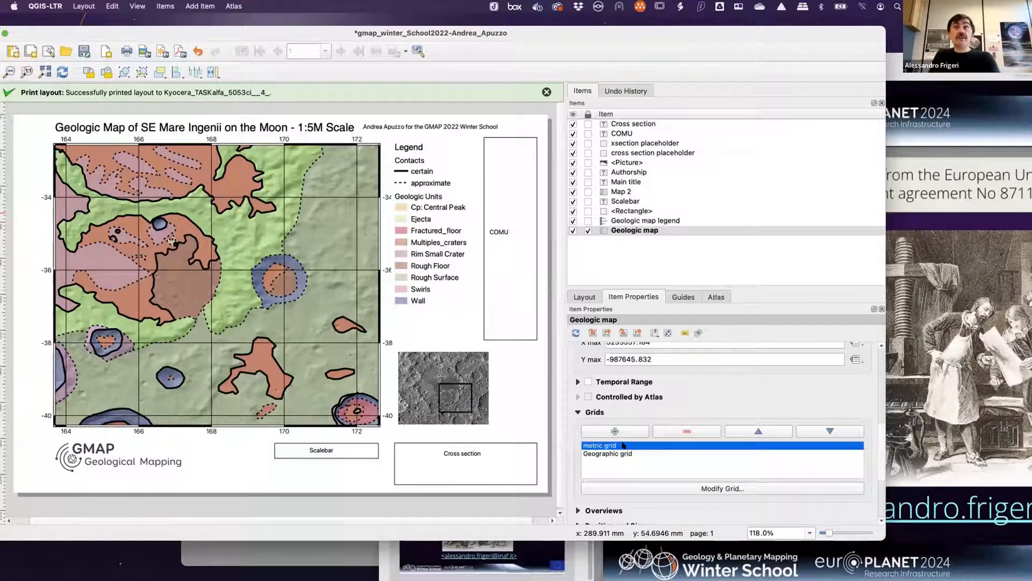
# - Open the metric grid's properties and set its X interval to 5000 map units
pyautogui.click(727, 487)
pyautogui.moveTo(660, 419); pyautogui.dragTo(547, 414)
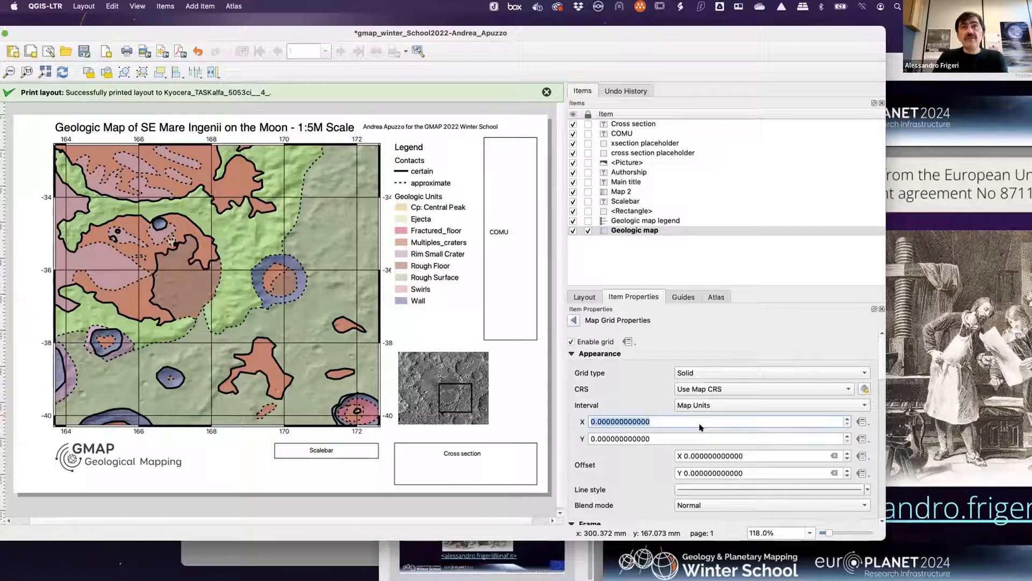
pyautogui.write('50000')
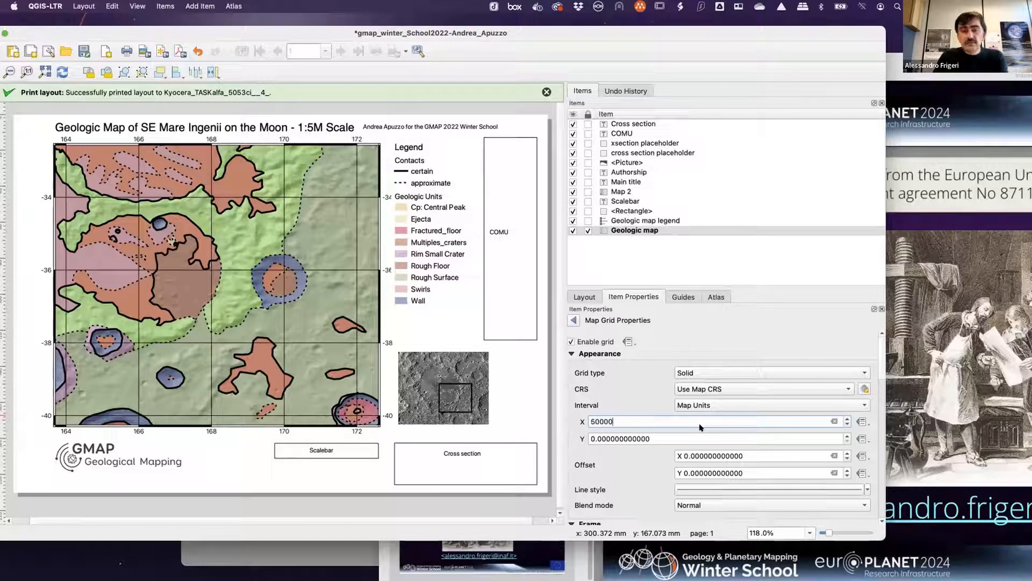
pyautogui.press('Return')
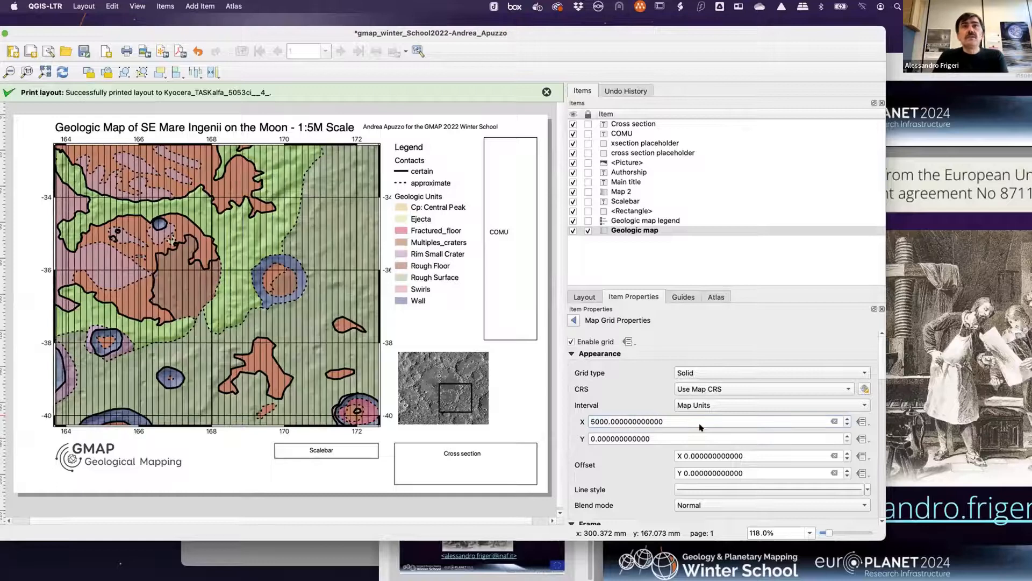
# - Change the metric grid's X interval to 50 map units
pyautogui.click(594, 421)
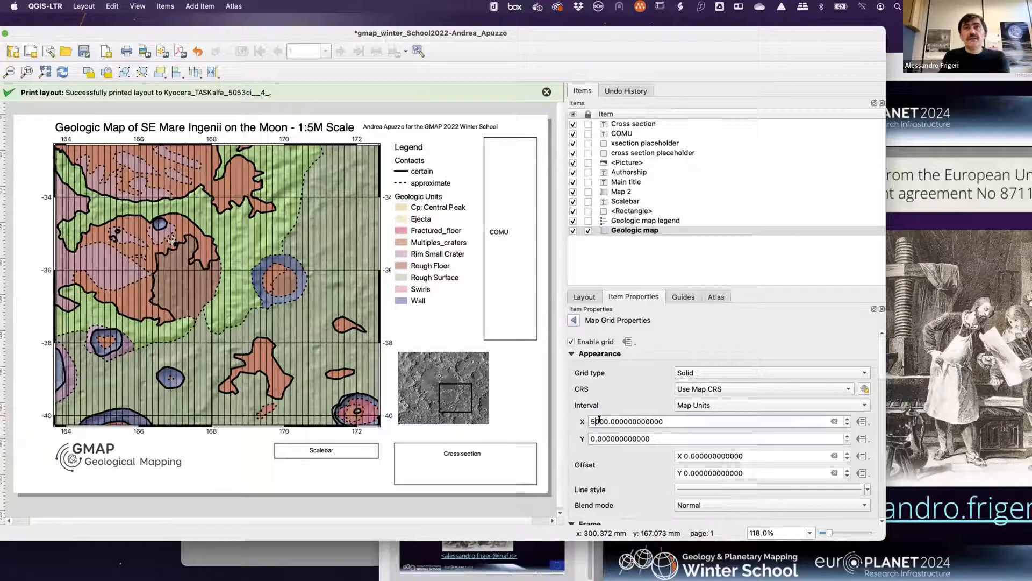
pyautogui.doubleClick(672, 421)
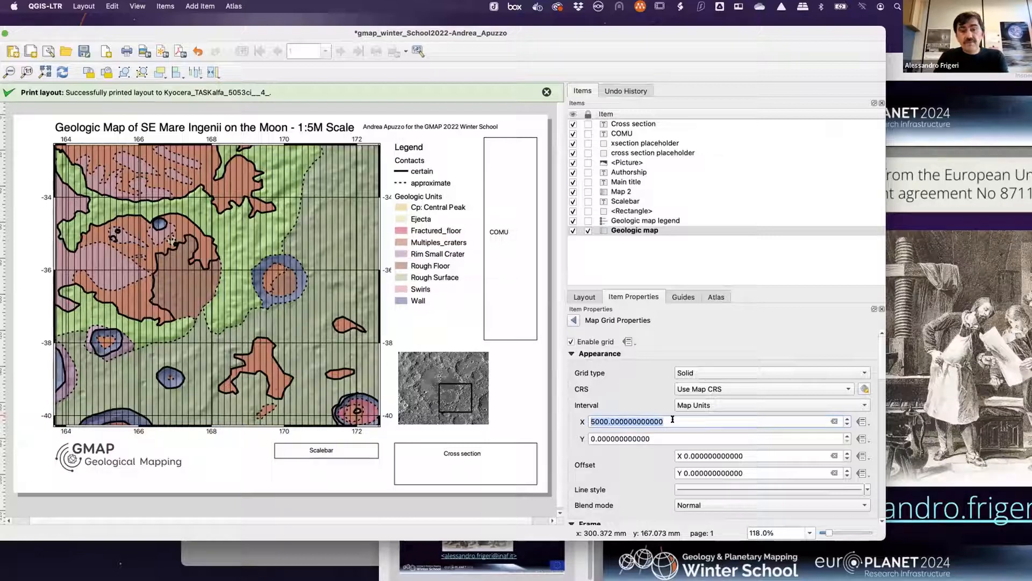
pyautogui.write('50')
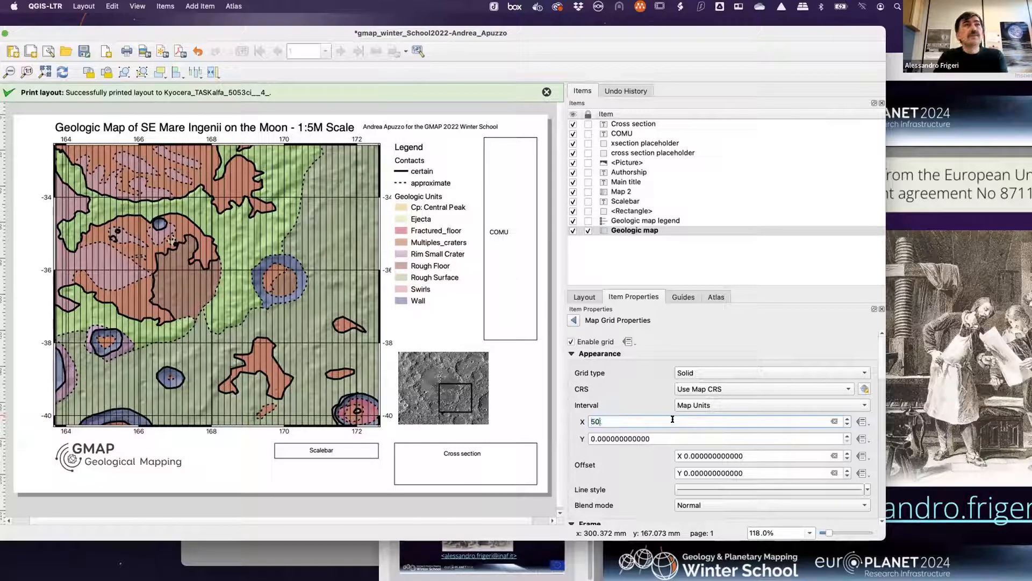
pyautogui.press('Return')
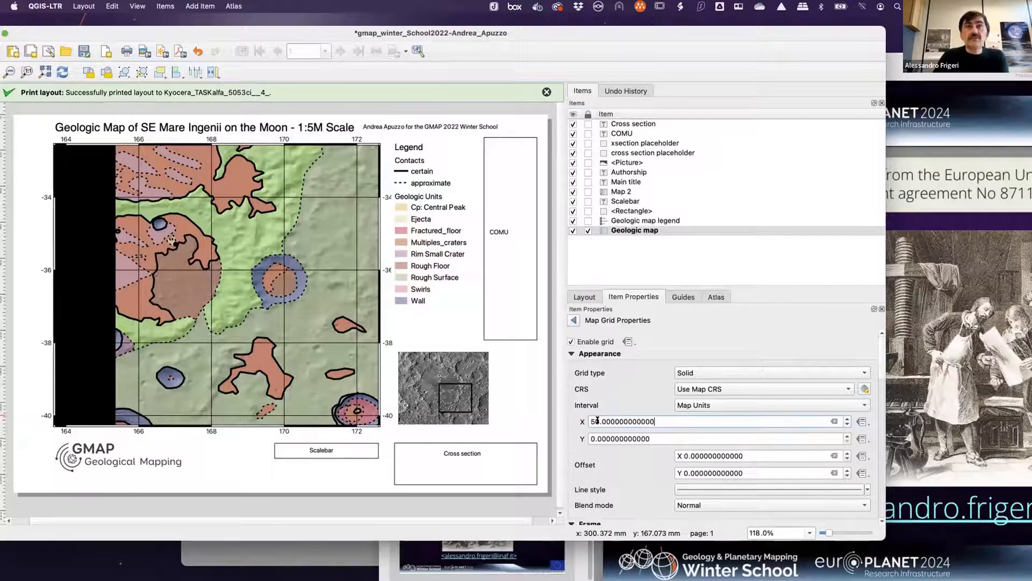
# - Set the metric grid's X interval to 50000 map units
pyautogui.moveTo(655, 422); pyautogui.dragTo(598, 421)
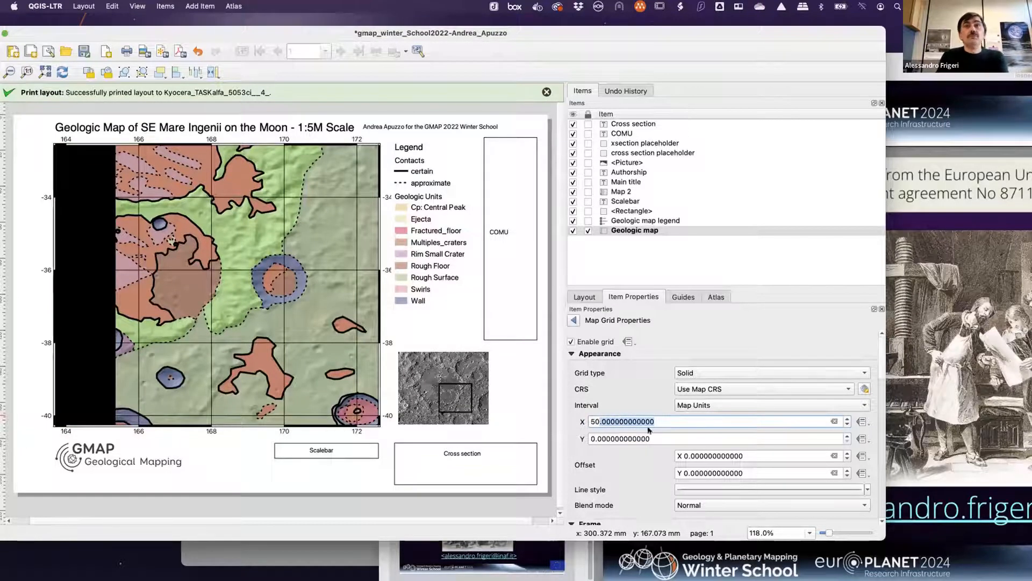
pyautogui.write('000')
pyautogui.press('Return')
pyautogui.click(655, 437)
# - Set both the X and Y intervals of the metric grid to 25000 map units
pyautogui.click(603, 420)
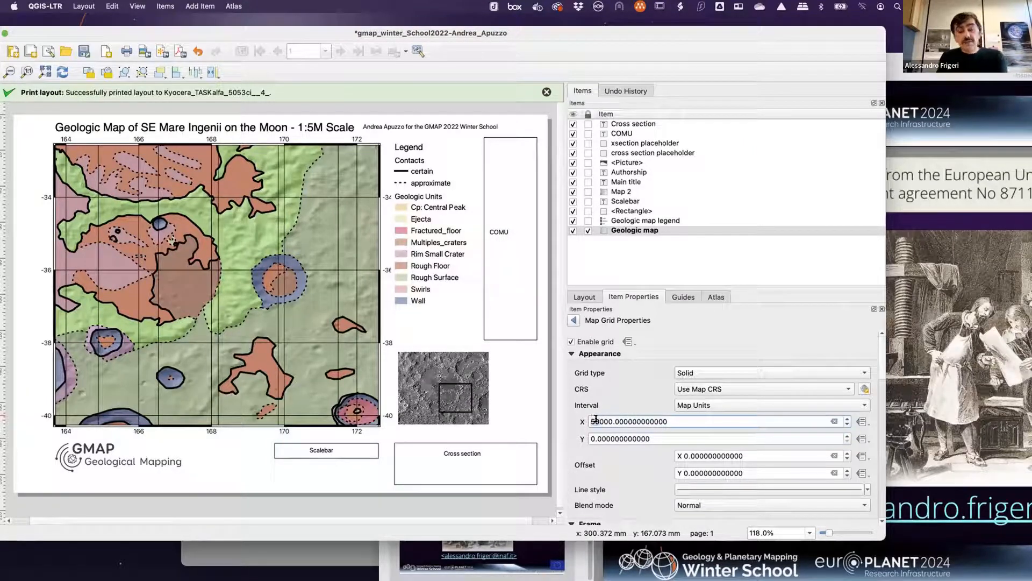
pyautogui.moveTo(592, 421); pyautogui.dragTo(608, 420)
pyautogui.write('200')
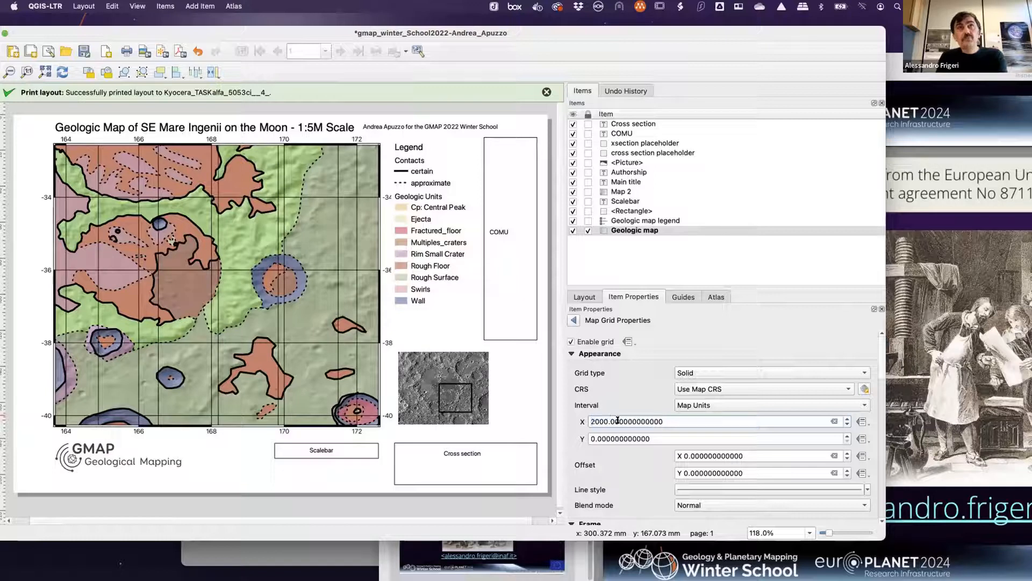
pyautogui.write('5')
pyautogui.press('Tab')
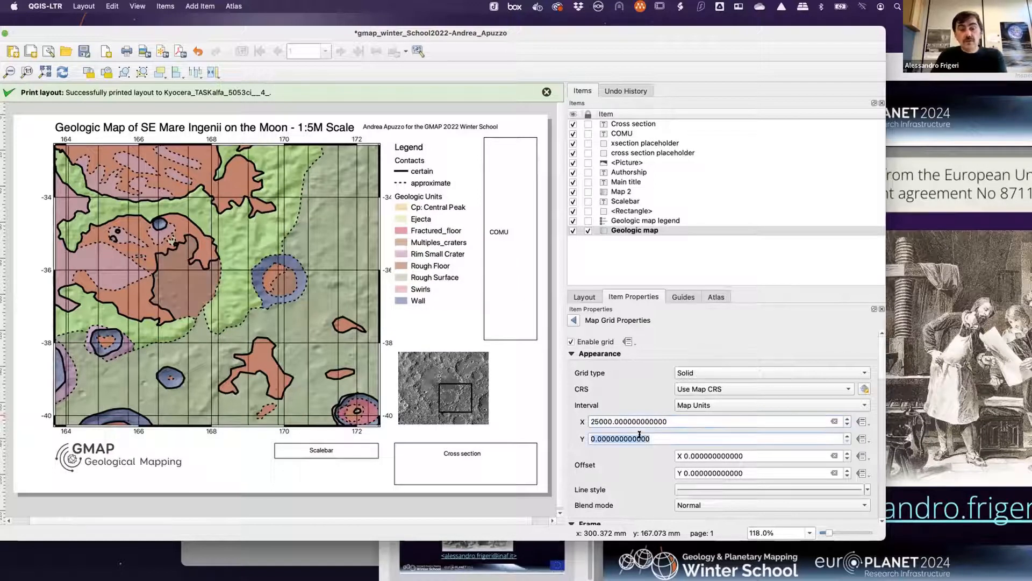
pyautogui.write('250')
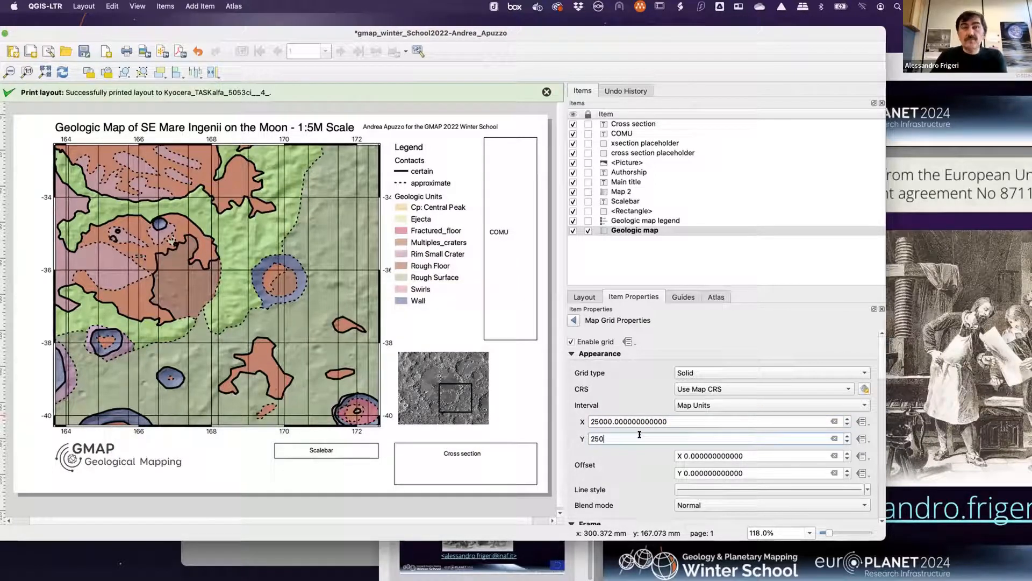
pyautogui.write('00')
pyautogui.press('Return')
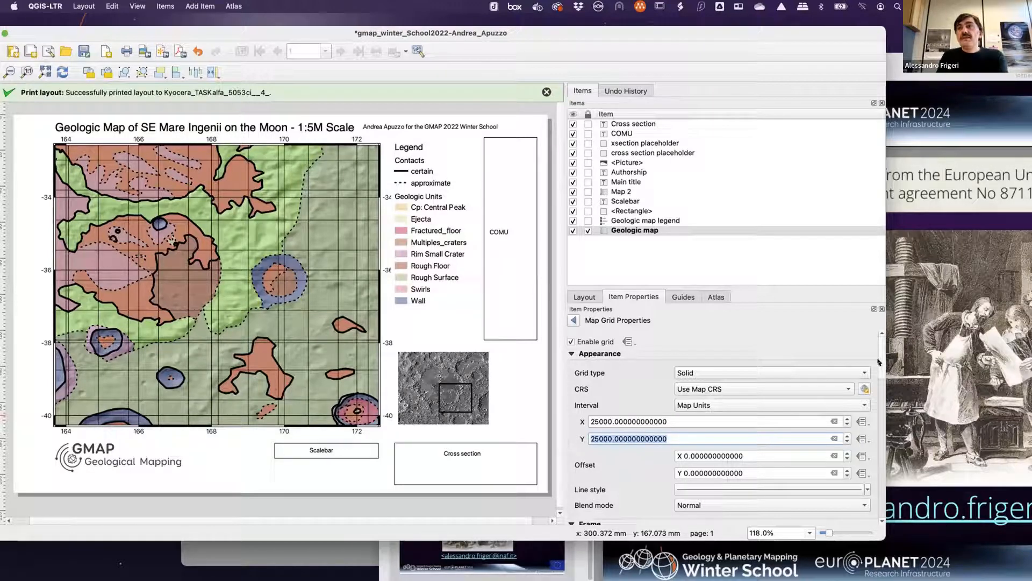
# - Change the stroke style of the metric grid's simple line symbol to Dot Line
pyautogui.scroll(-3, 707, 417)
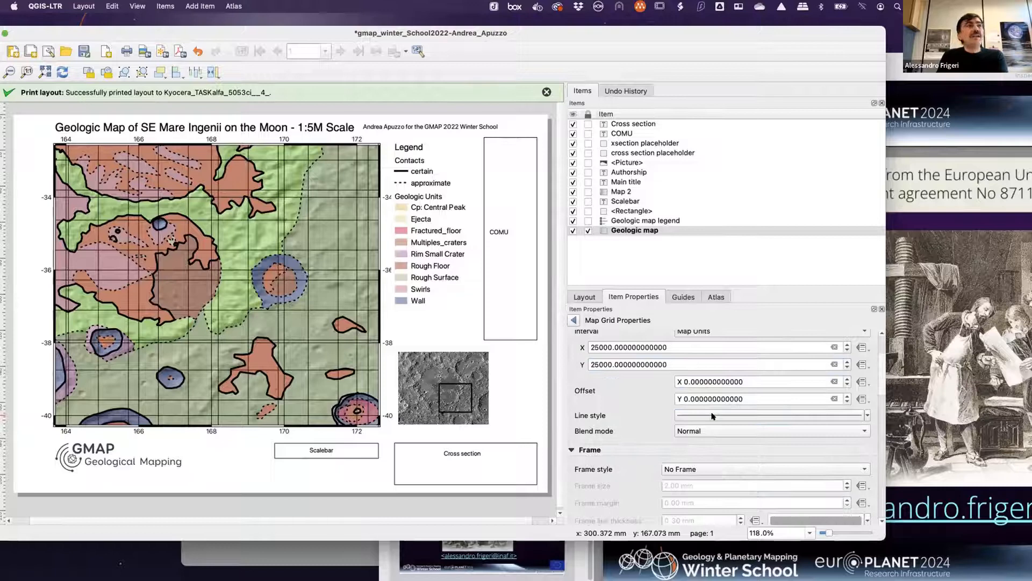
pyautogui.click(712, 416)
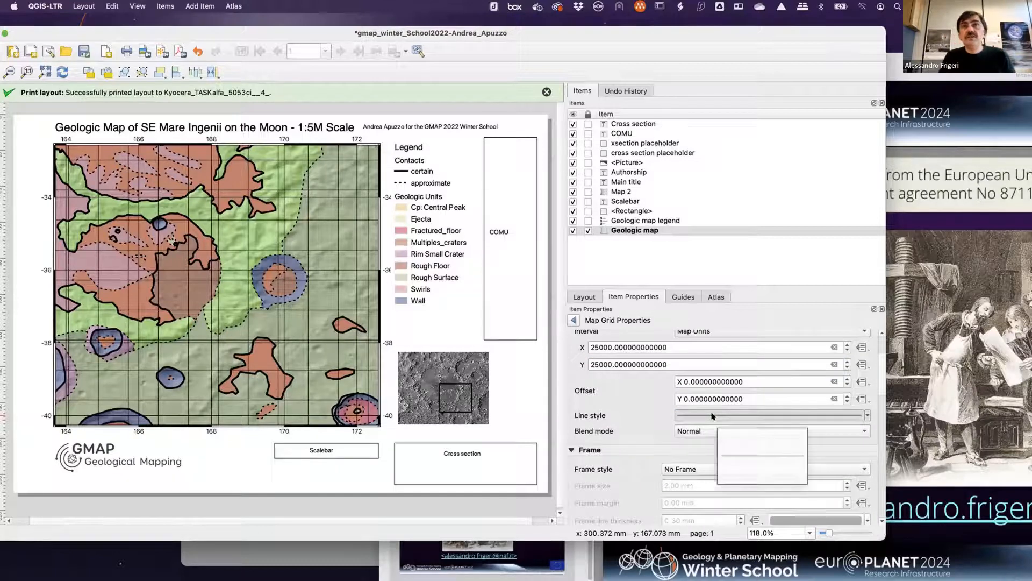
pyautogui.click(698, 344)
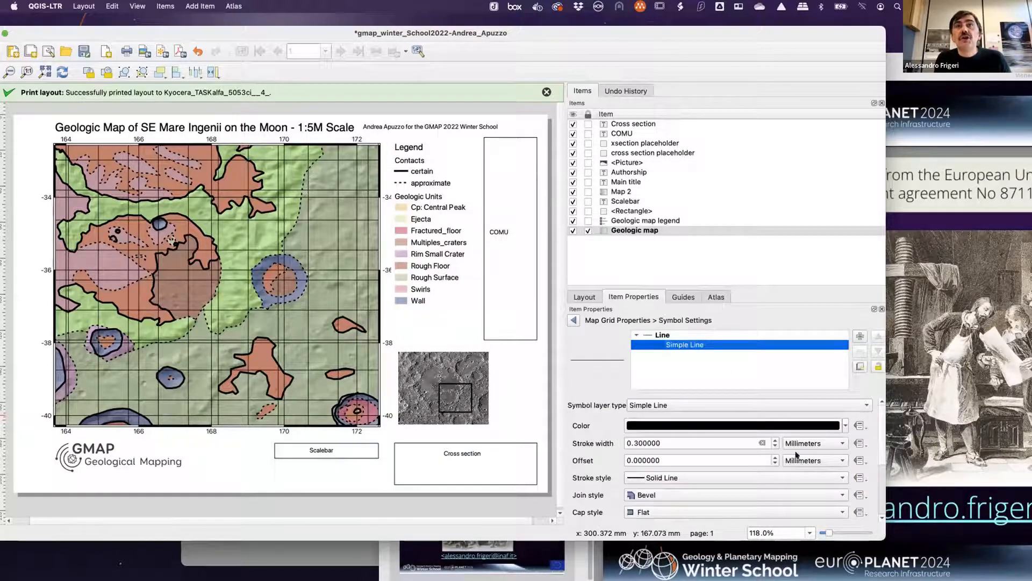
pyautogui.click(759, 480)
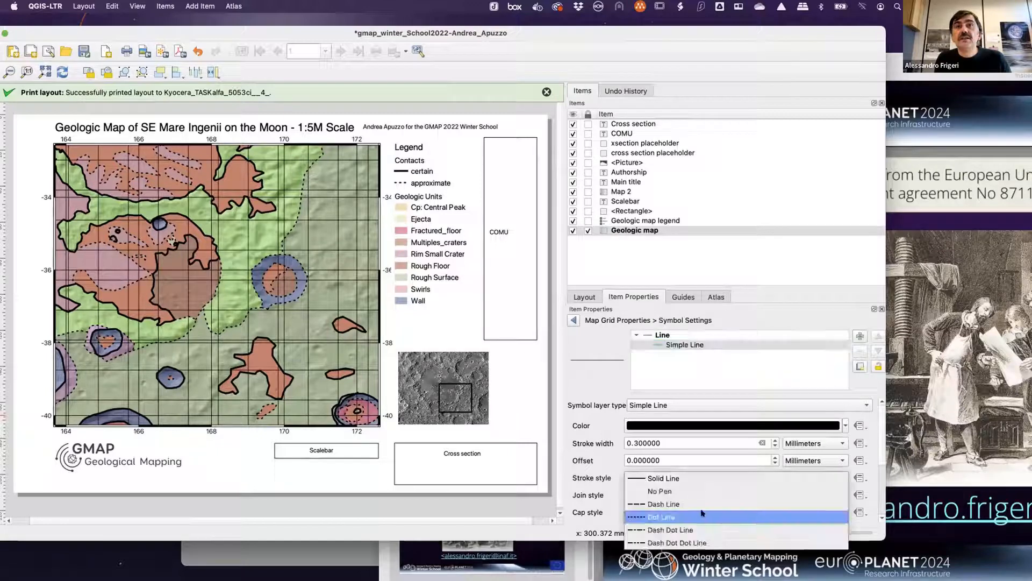
pyautogui.click(764, 516)
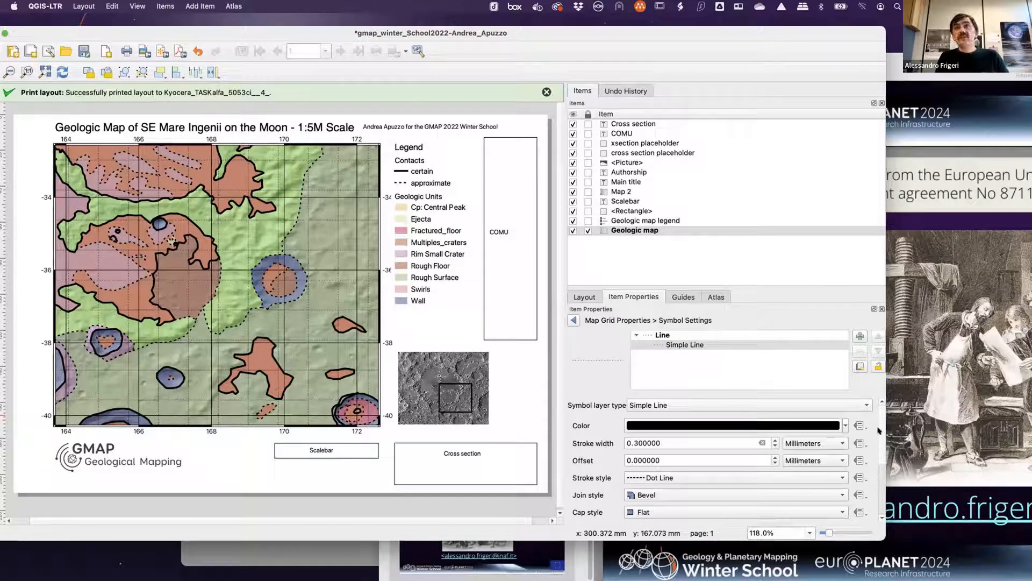
# - Recolour the metric grid's dotted line to the reddish brown #893b33 and close the item's properties
pyautogui.click(720, 425)
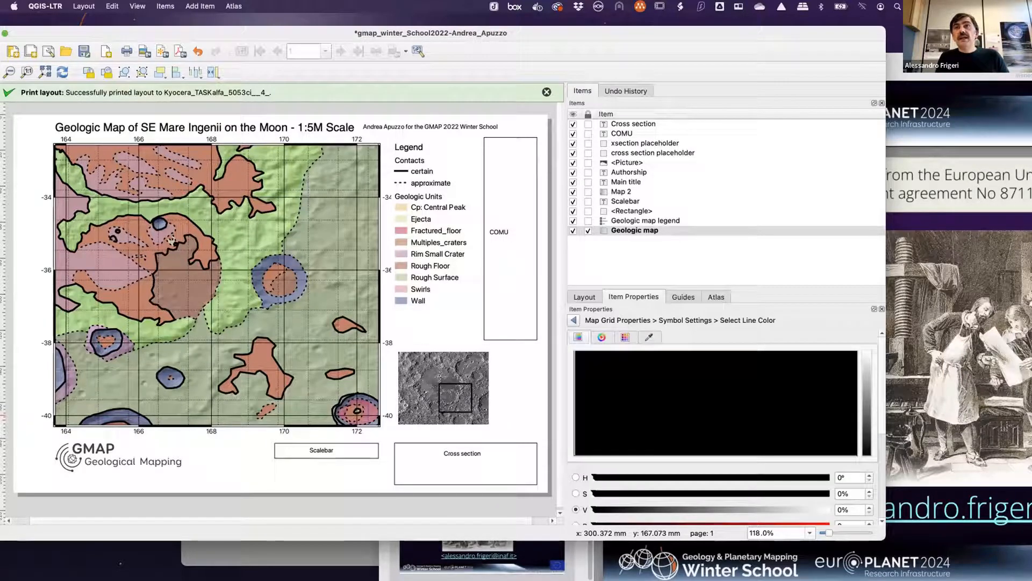
pyautogui.scroll(-3, 795, 345)
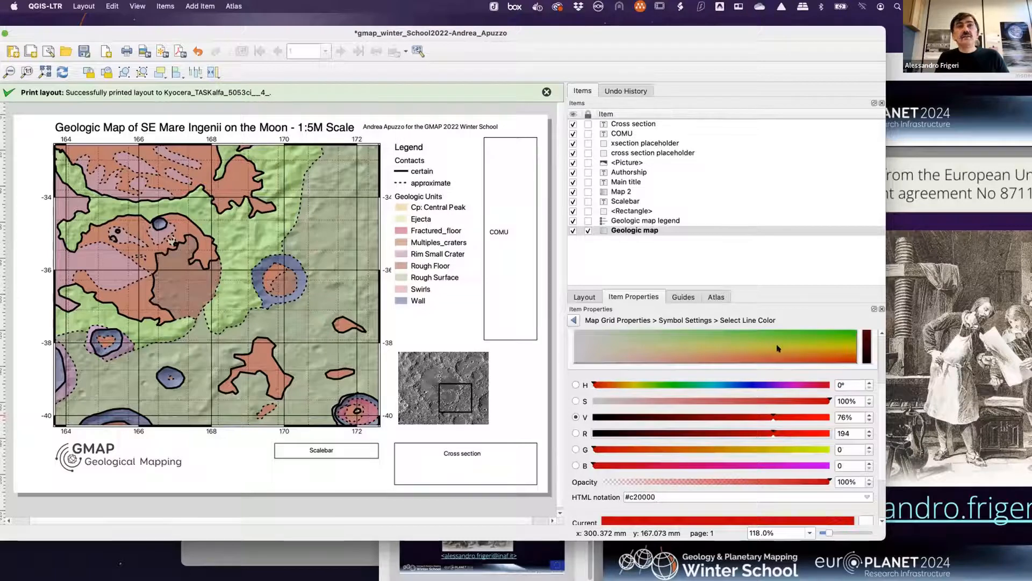
pyautogui.click(781, 347)
pyautogui.click(634, 464)
pyautogui.click(741, 448)
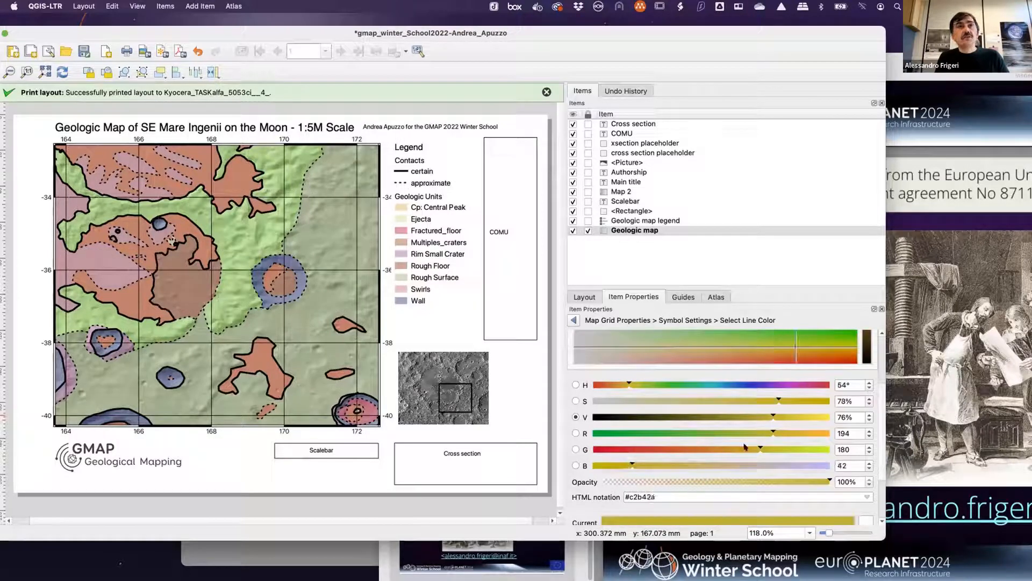
pyautogui.click(673, 448)
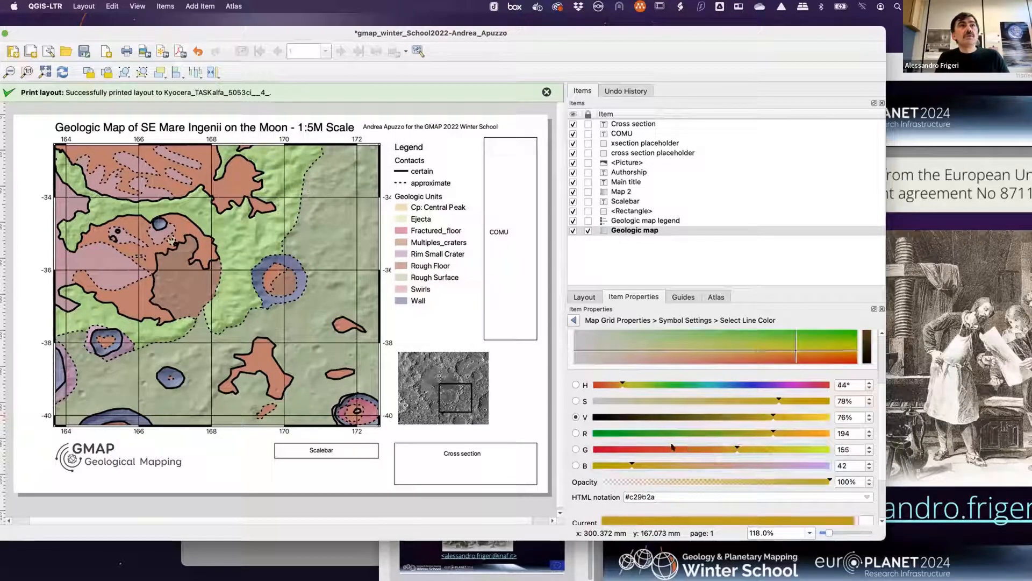
pyautogui.click(641, 449)
pyautogui.click(741, 418)
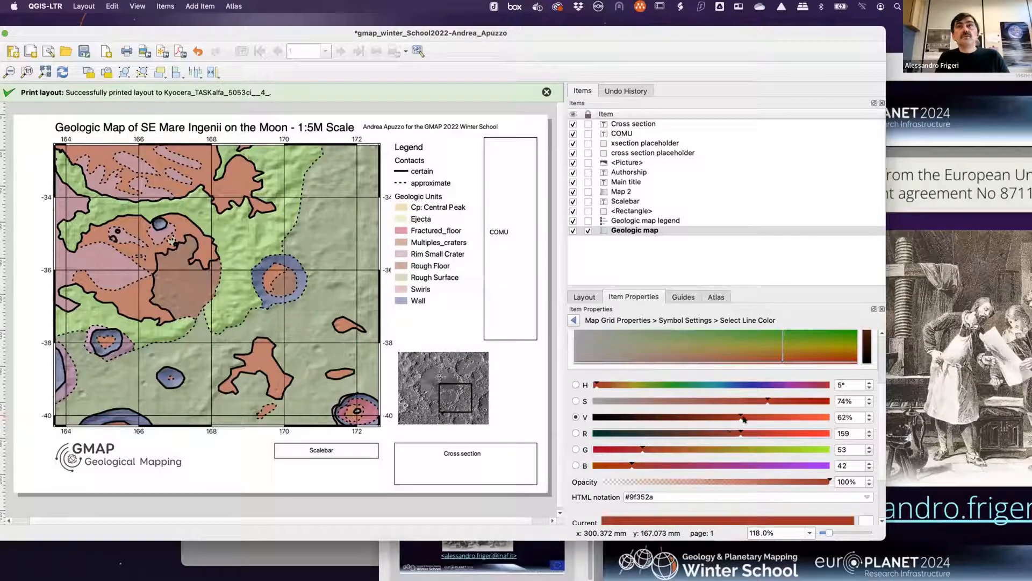
pyautogui.click(721, 418)
pyautogui.click(742, 402)
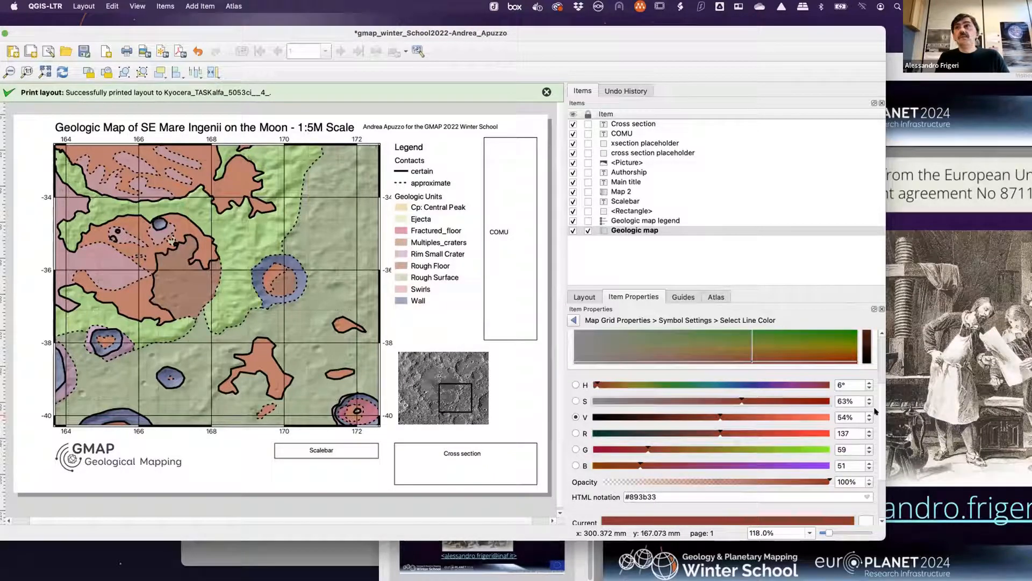
pyautogui.scroll(-3, 879, 430)
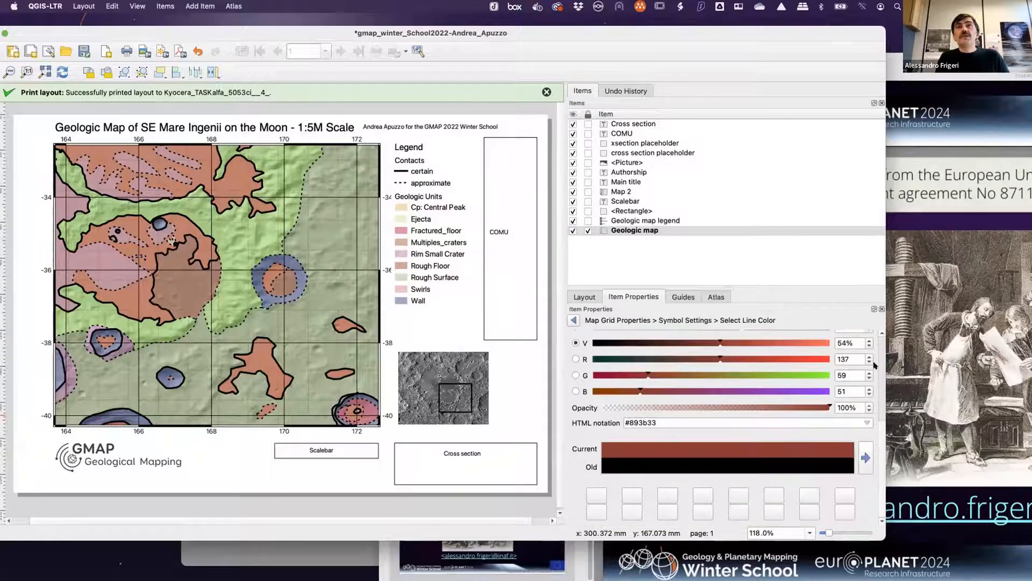
pyautogui.click(574, 319)
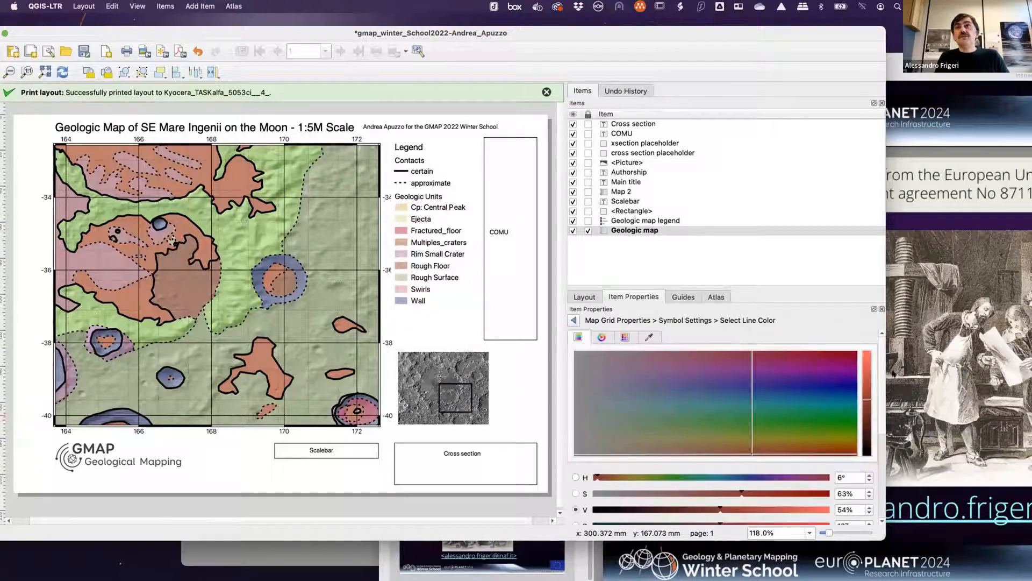
pyautogui.click(574, 320)
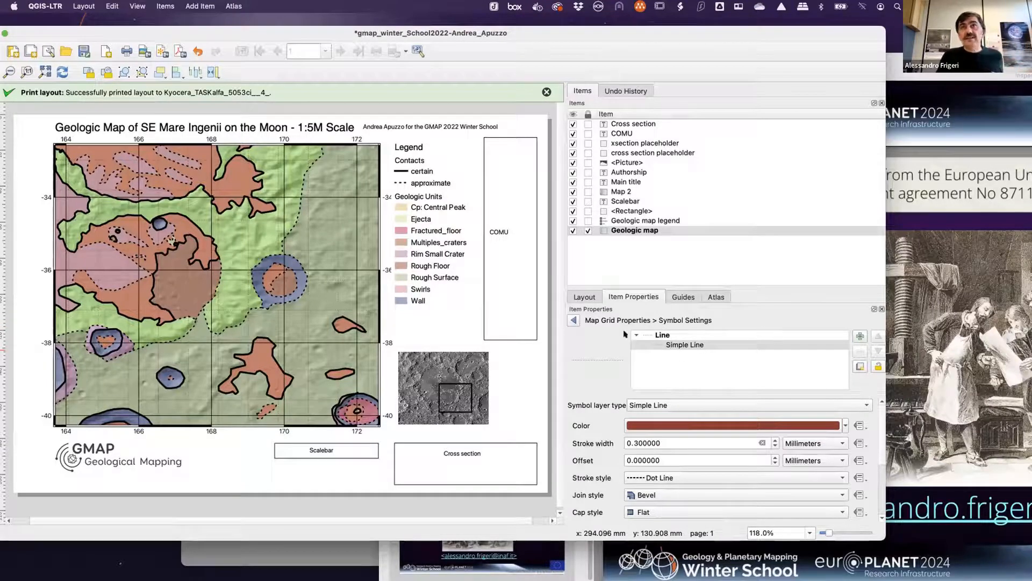
pyautogui.click(881, 308)
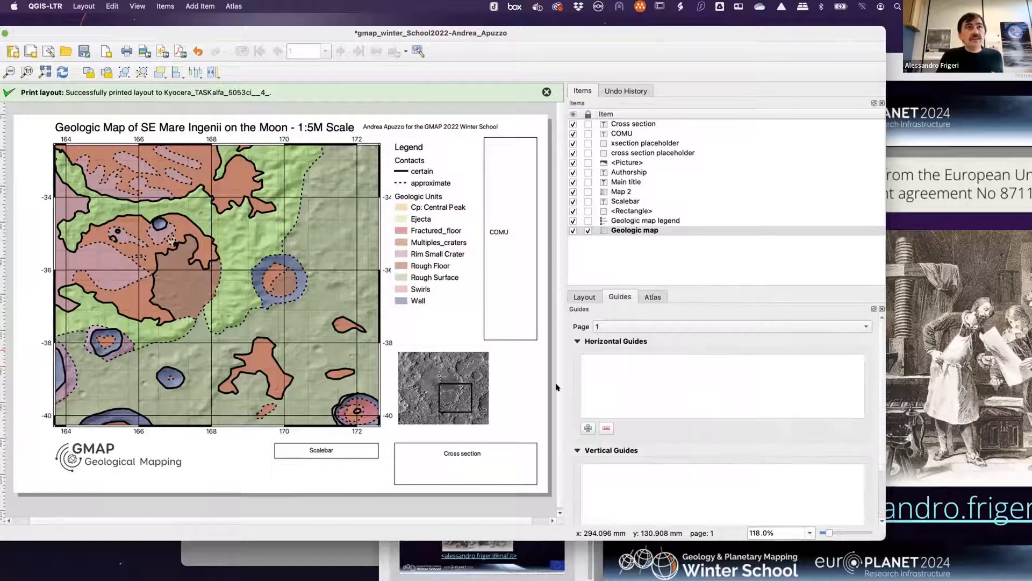